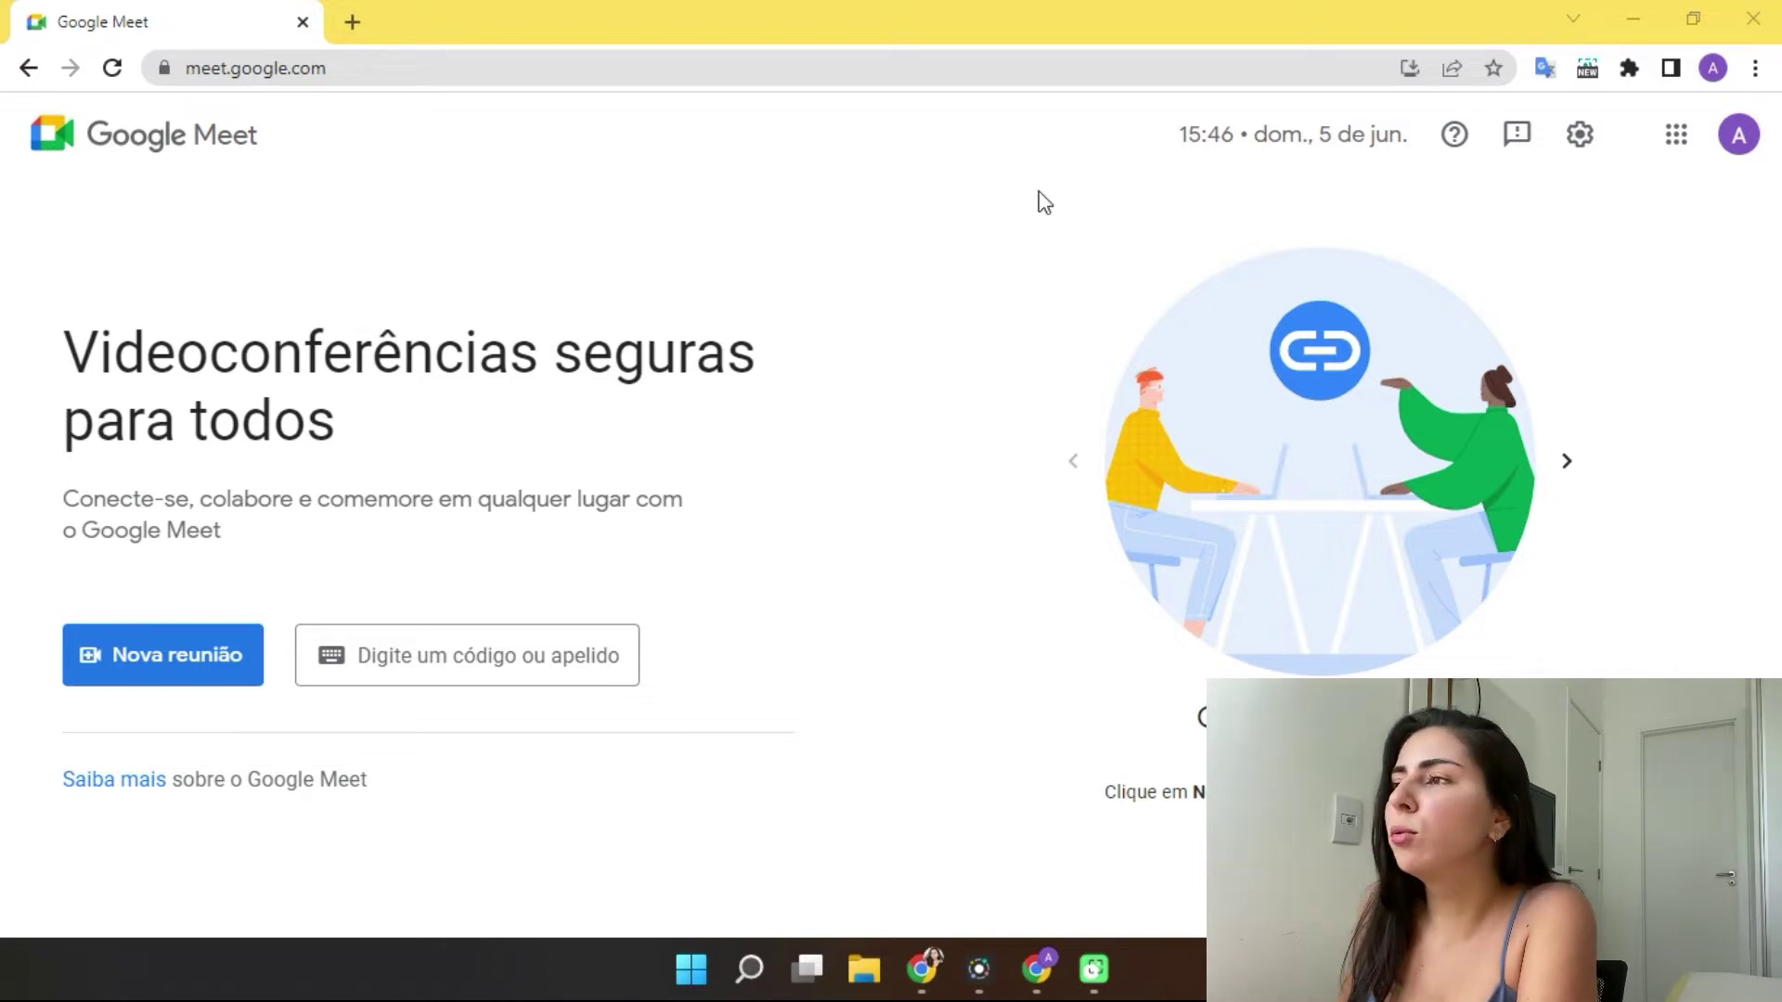
Start an instant meeting from the Google Meet home page and copy its joining information.
click(1678, 141)
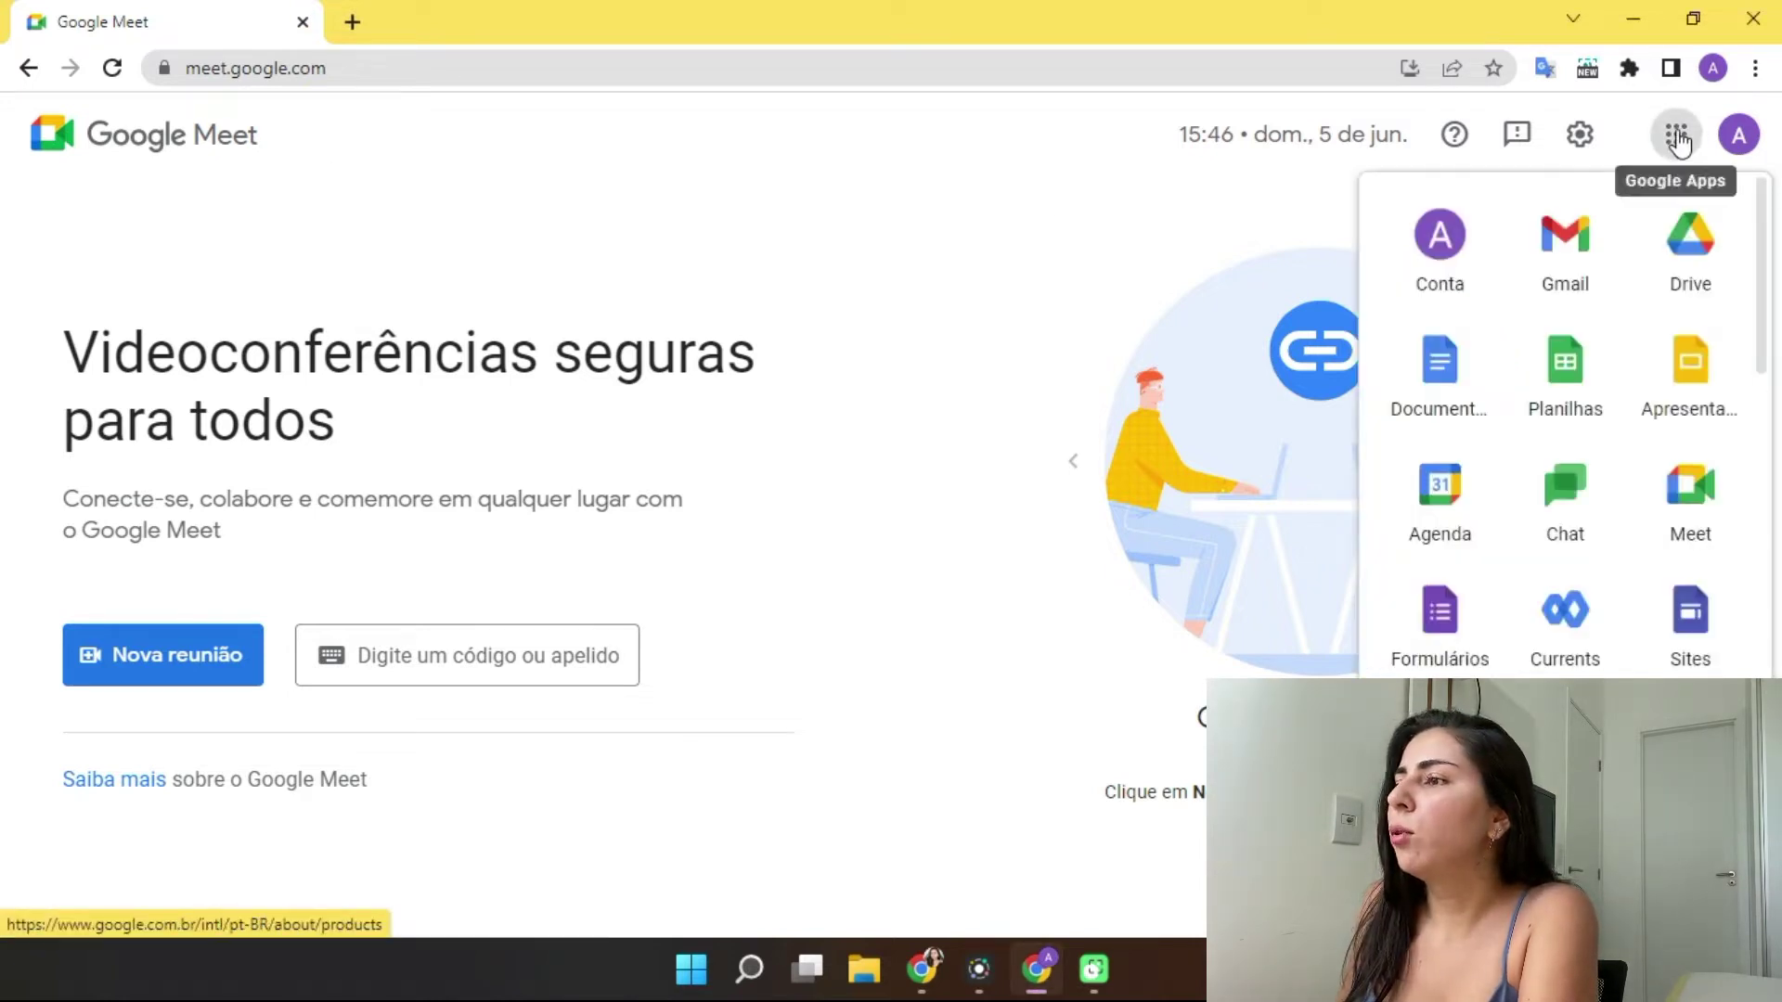
click(219, 656)
click(257, 718)
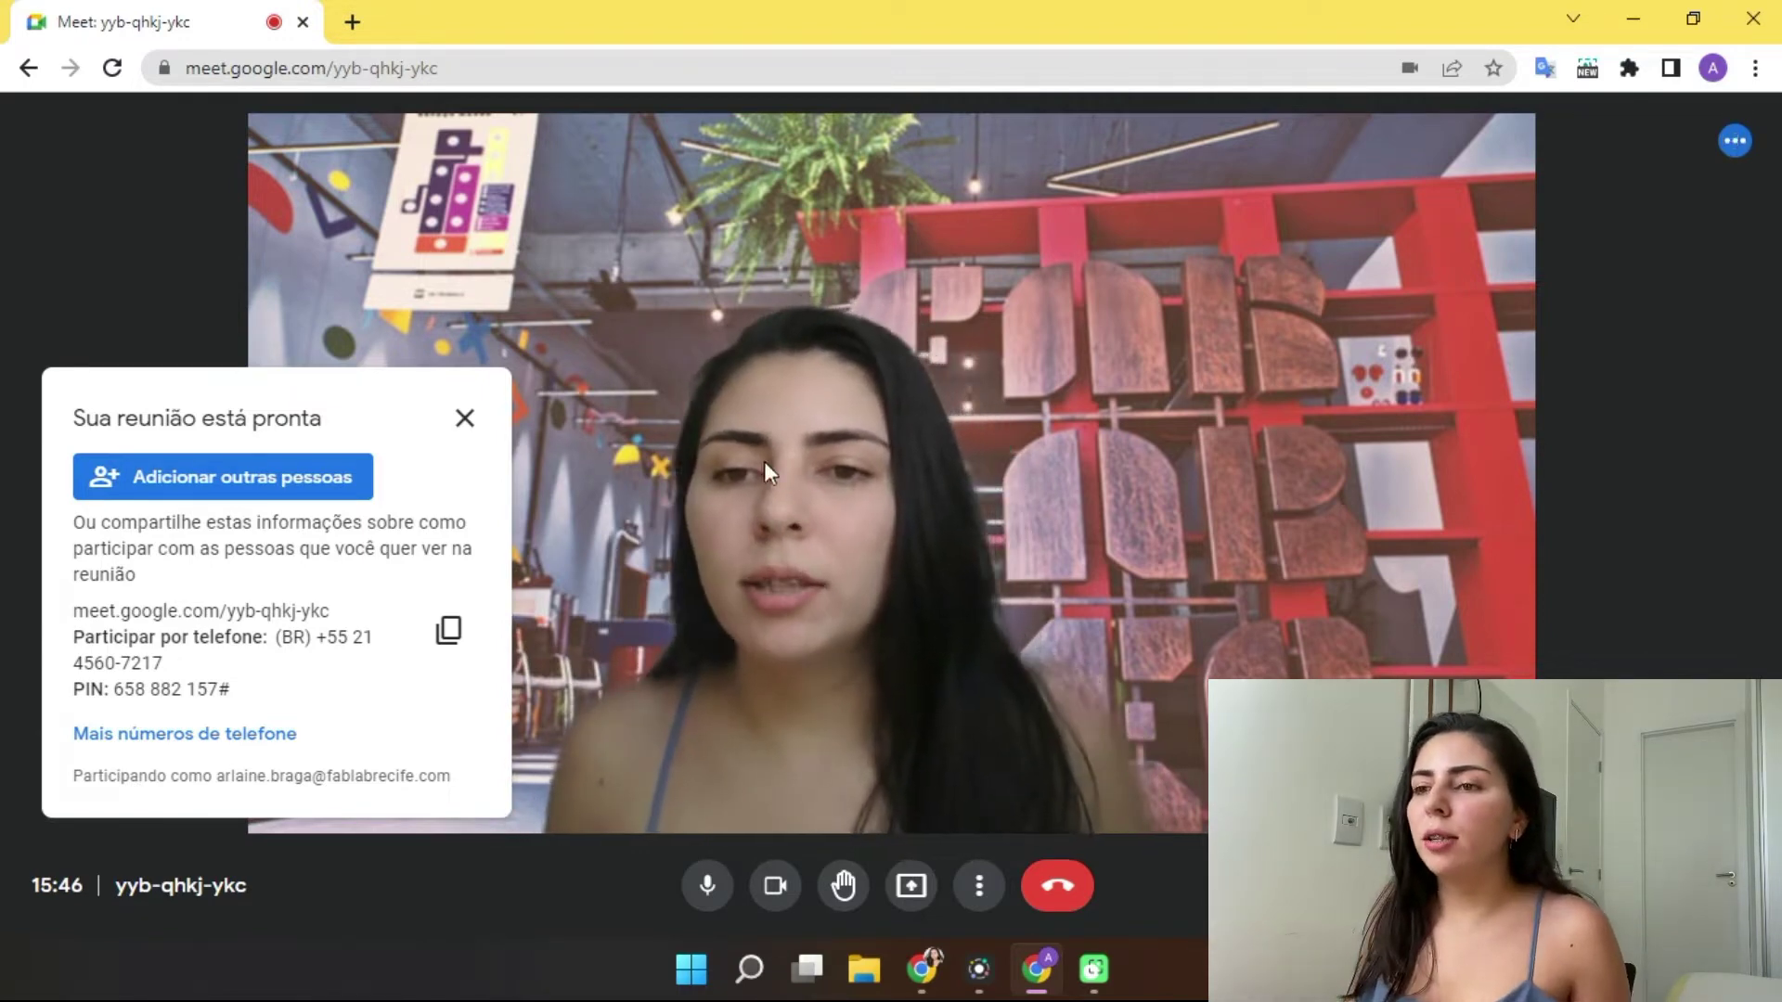
click(448, 633)
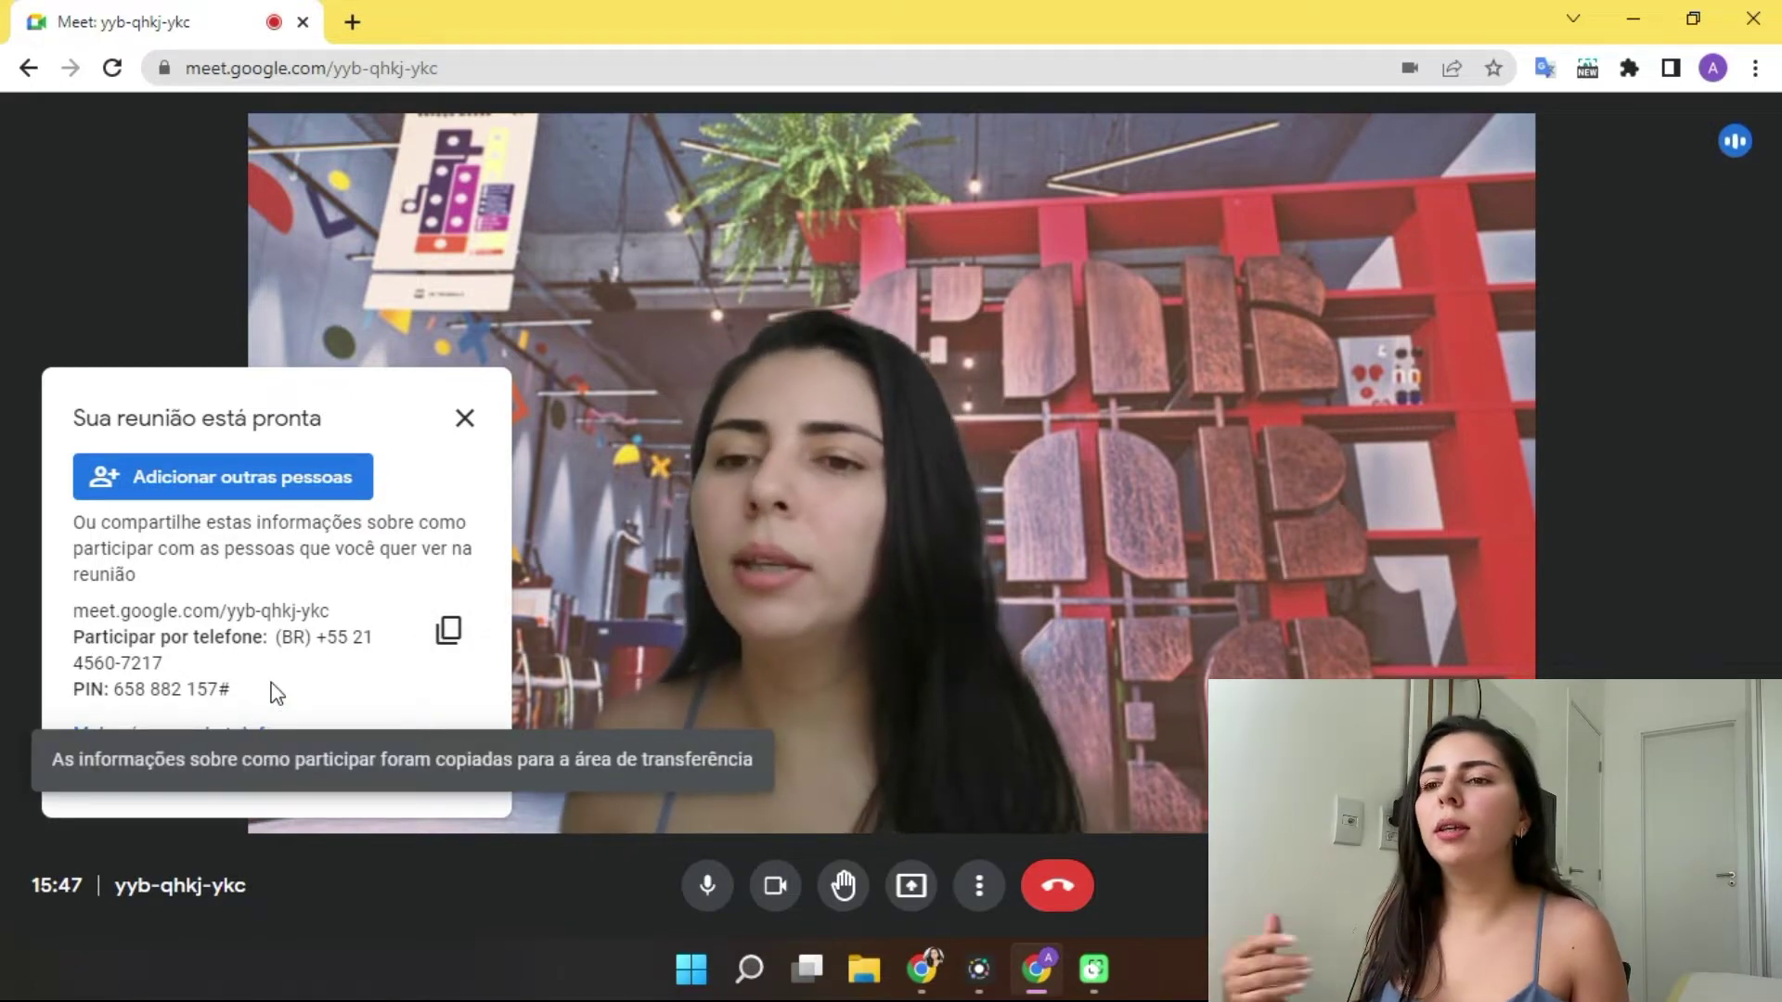
triple_click(251, 609)
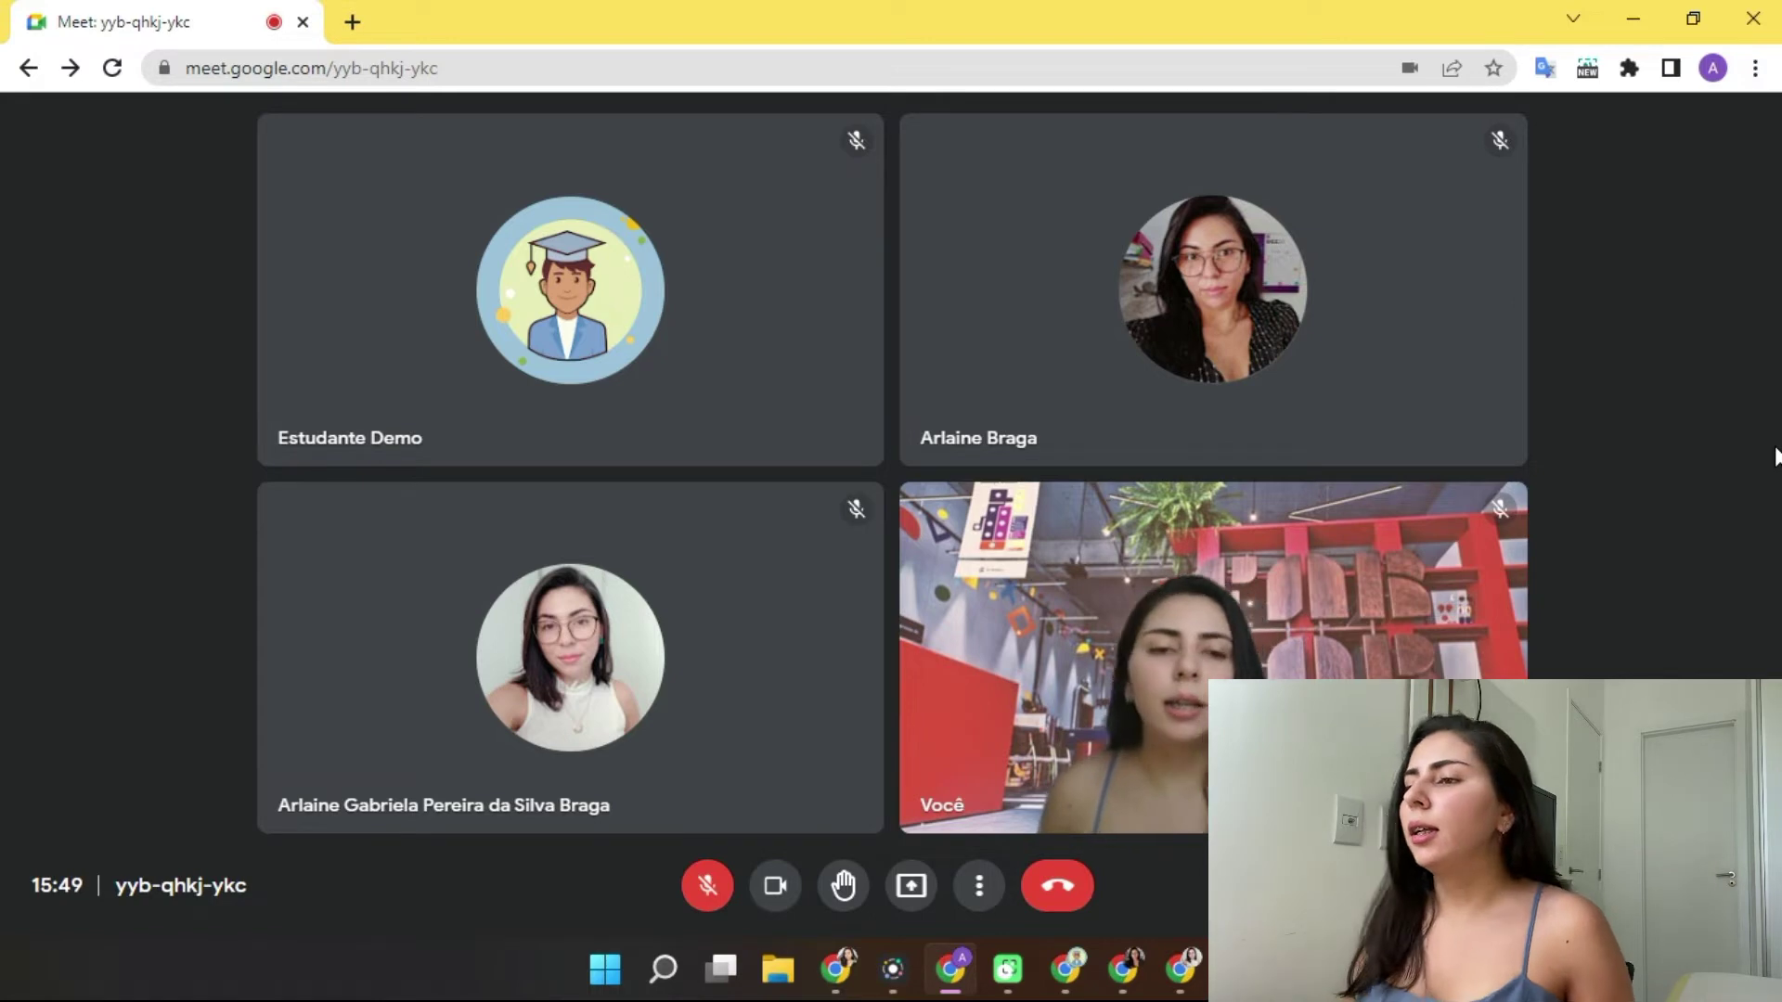
Open the Flipgrid groups page in a new browser tab and return to the meeting tab.
click(354, 22)
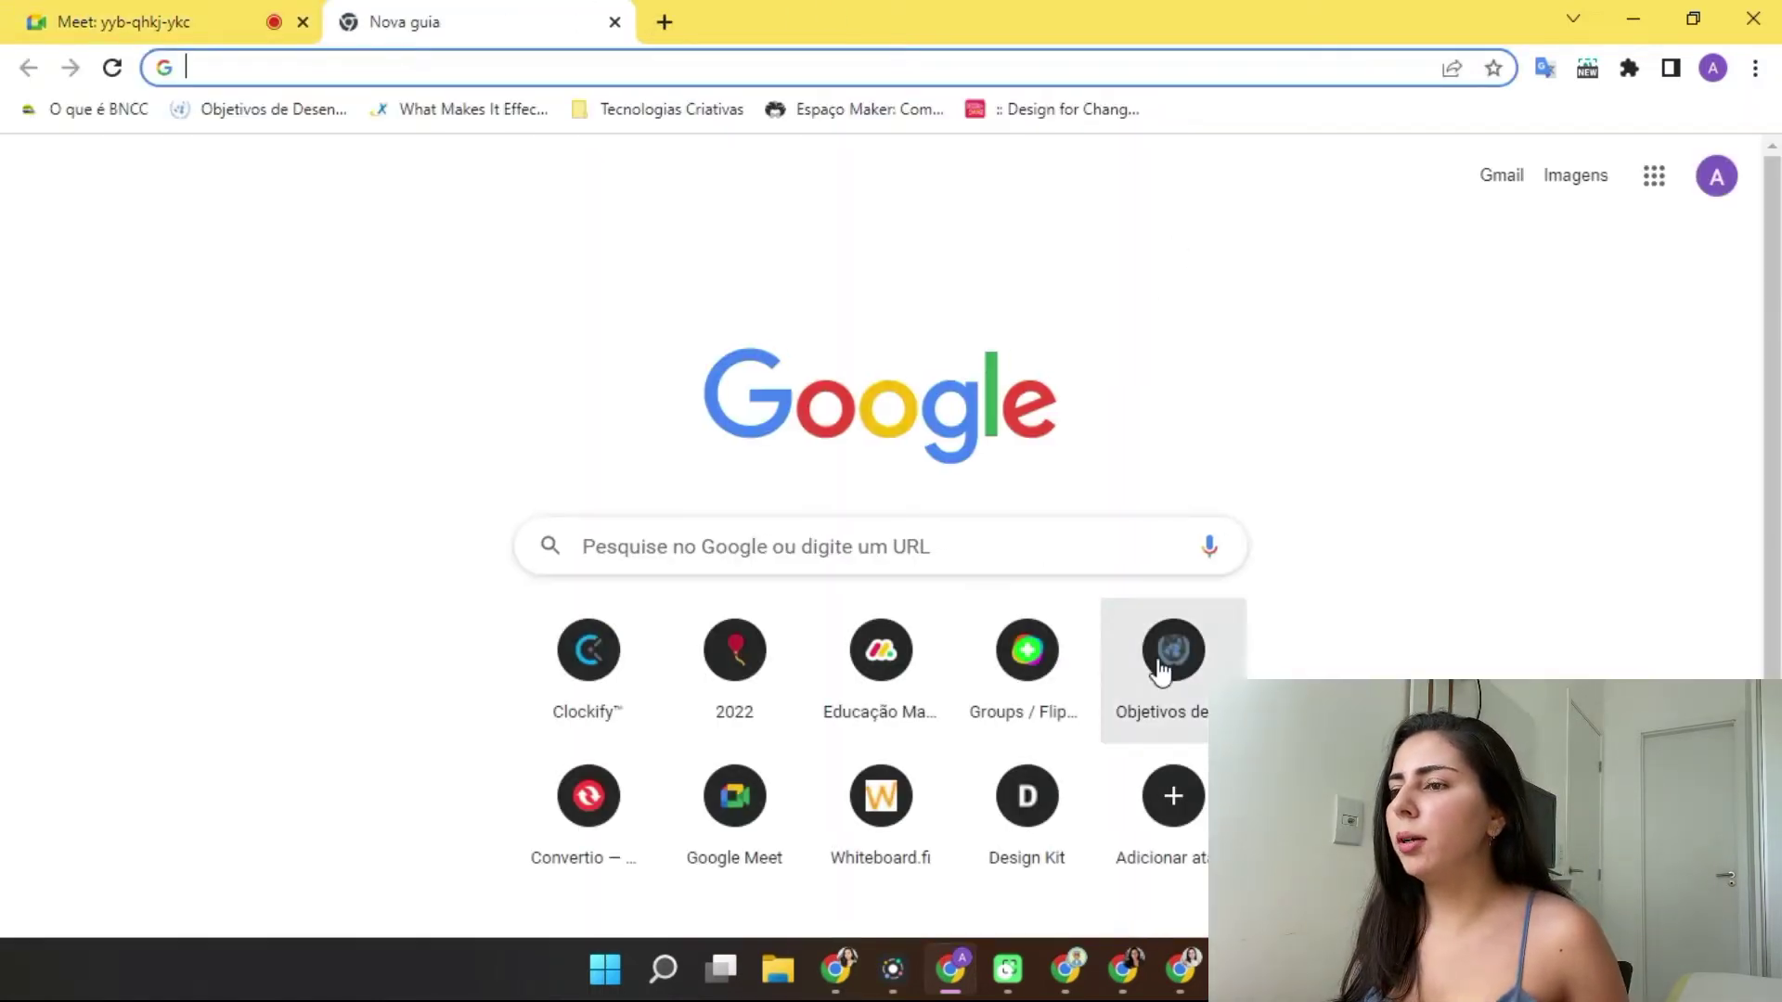
click(1028, 655)
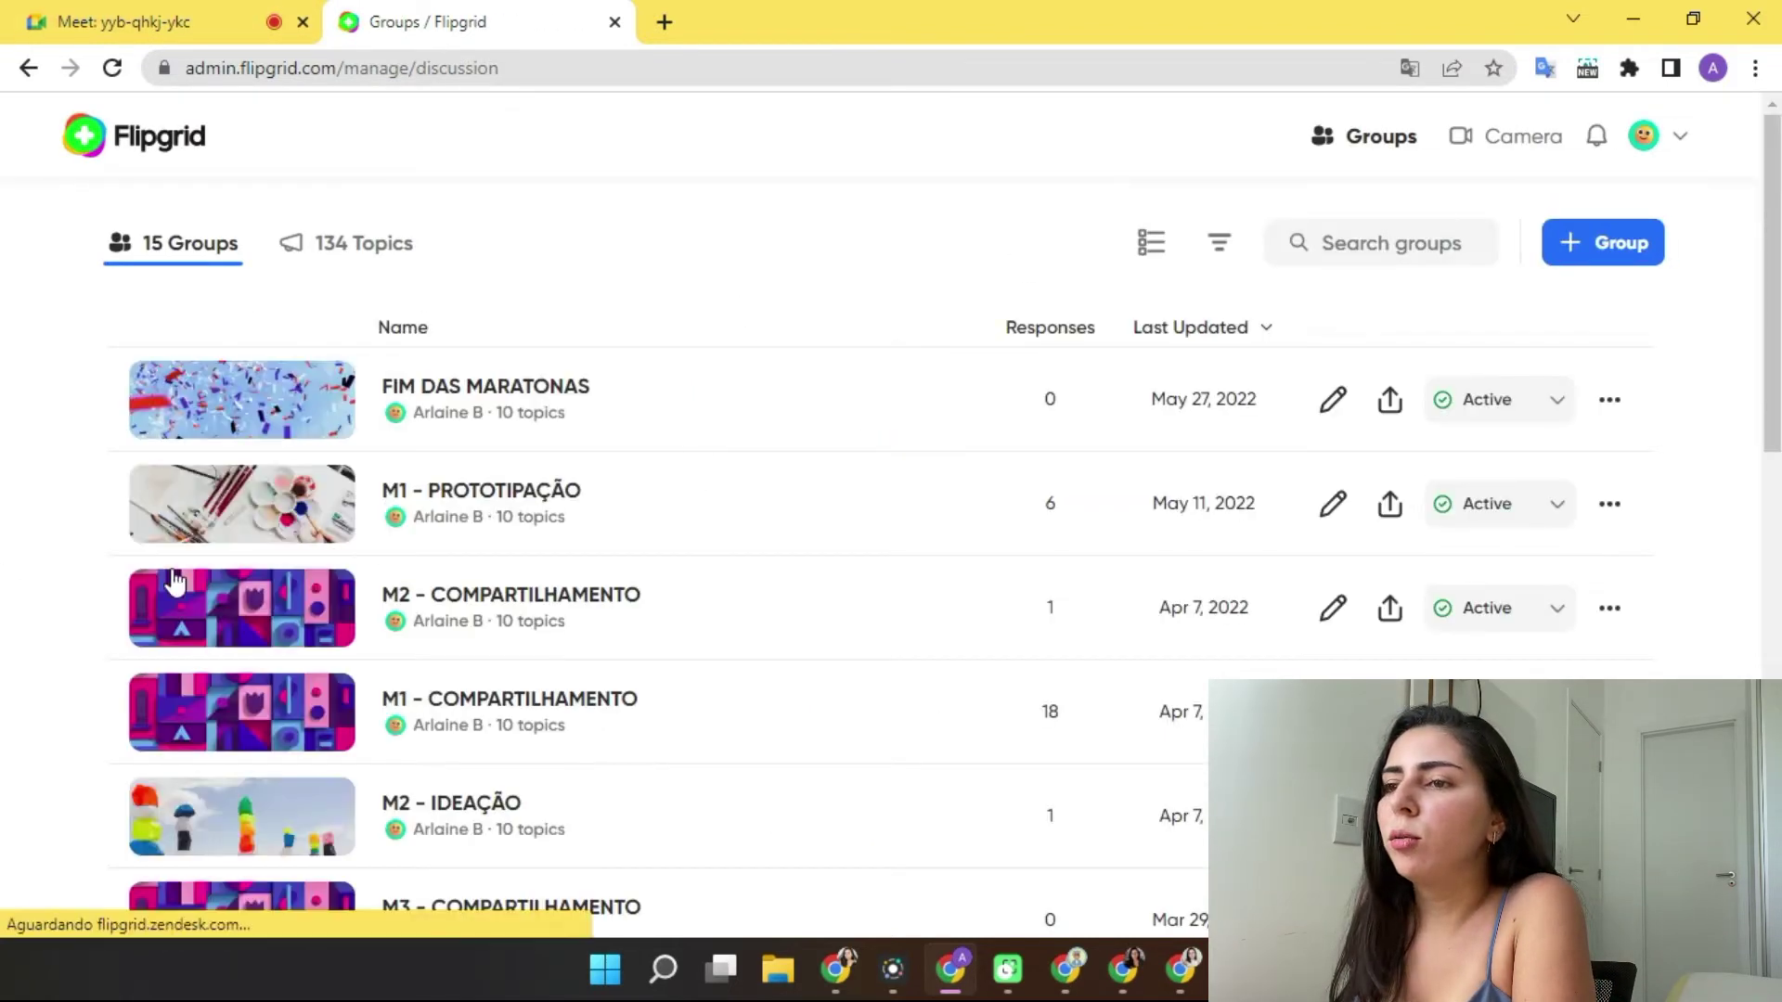
key(ctrl+1)
Look at the student's meeting window, and arrange the student's and host's meeting windows side by side.
click(1066, 970)
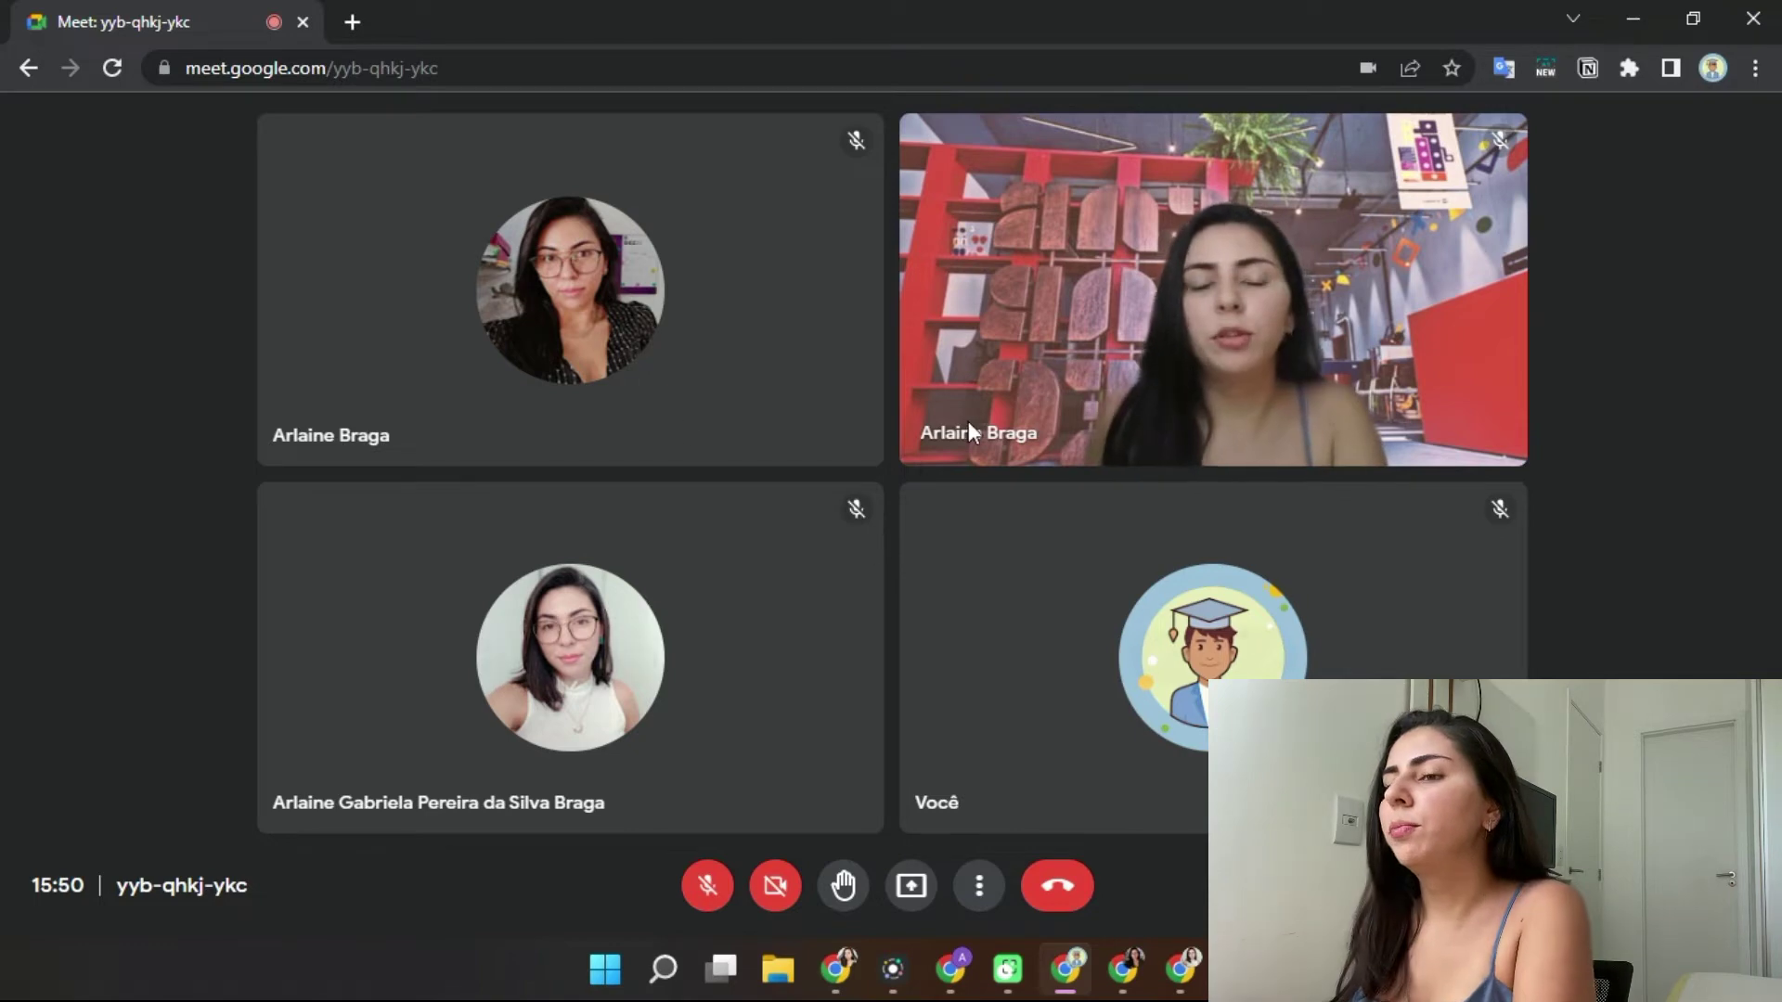
key(alt+Tab)
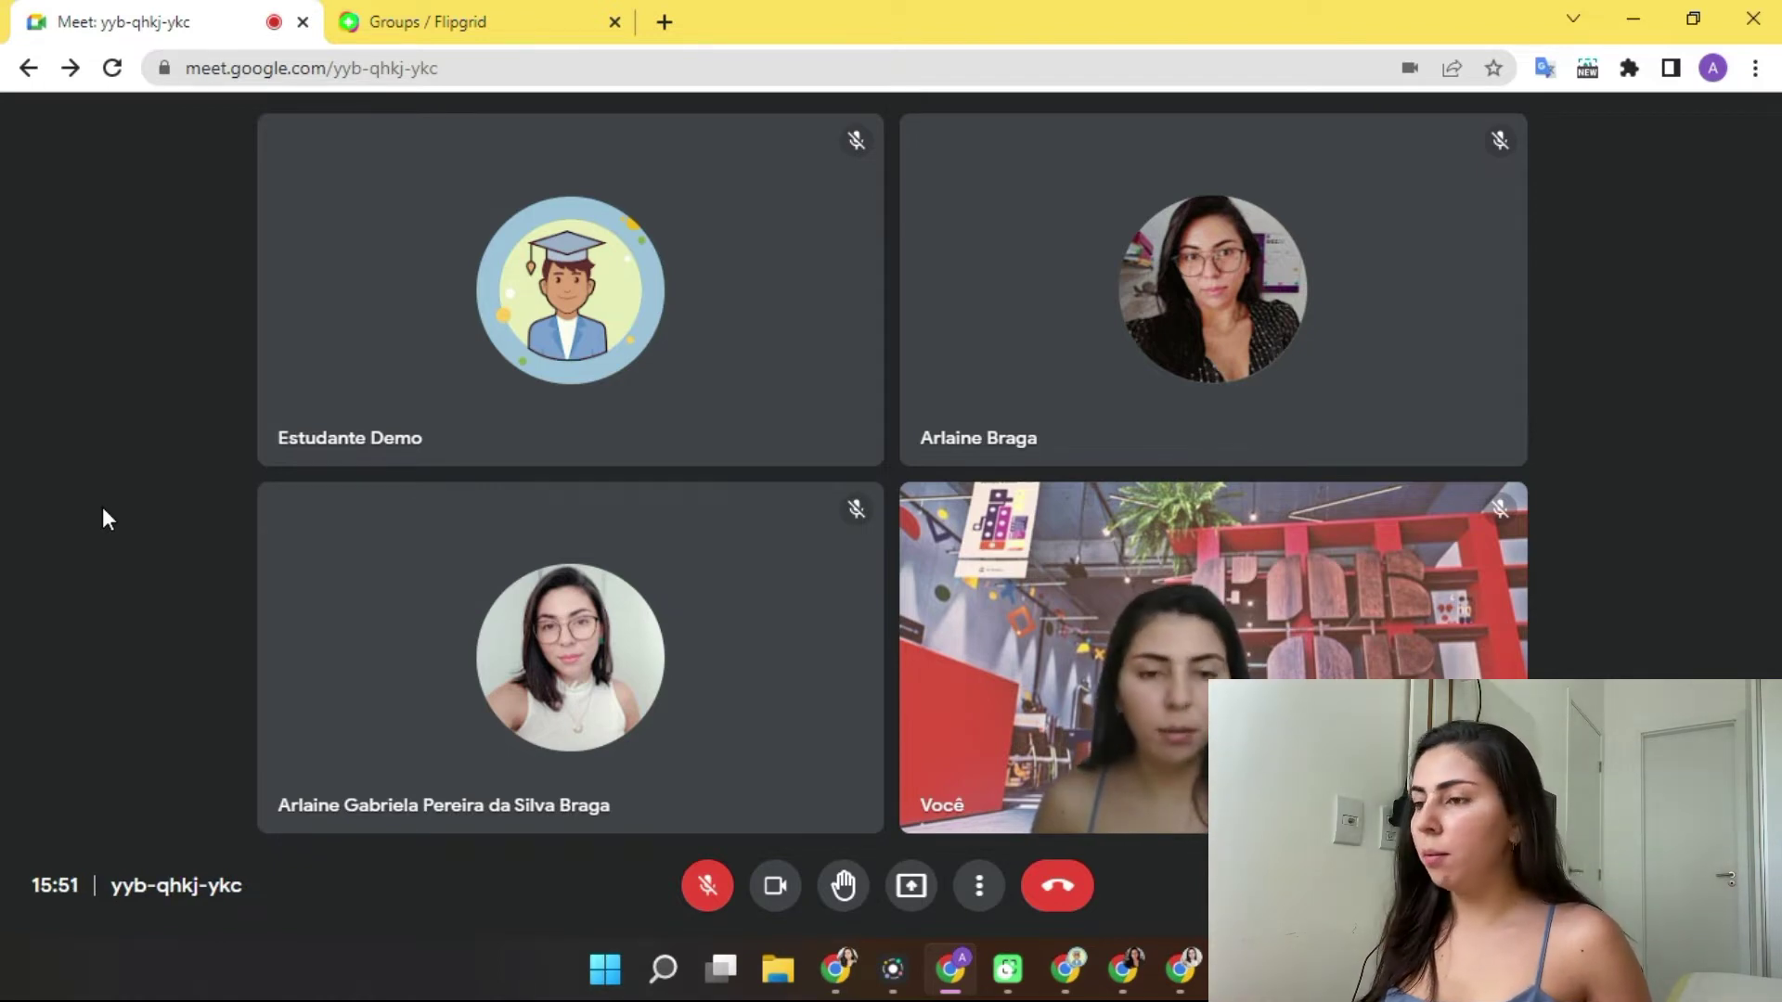
key(super+Right)
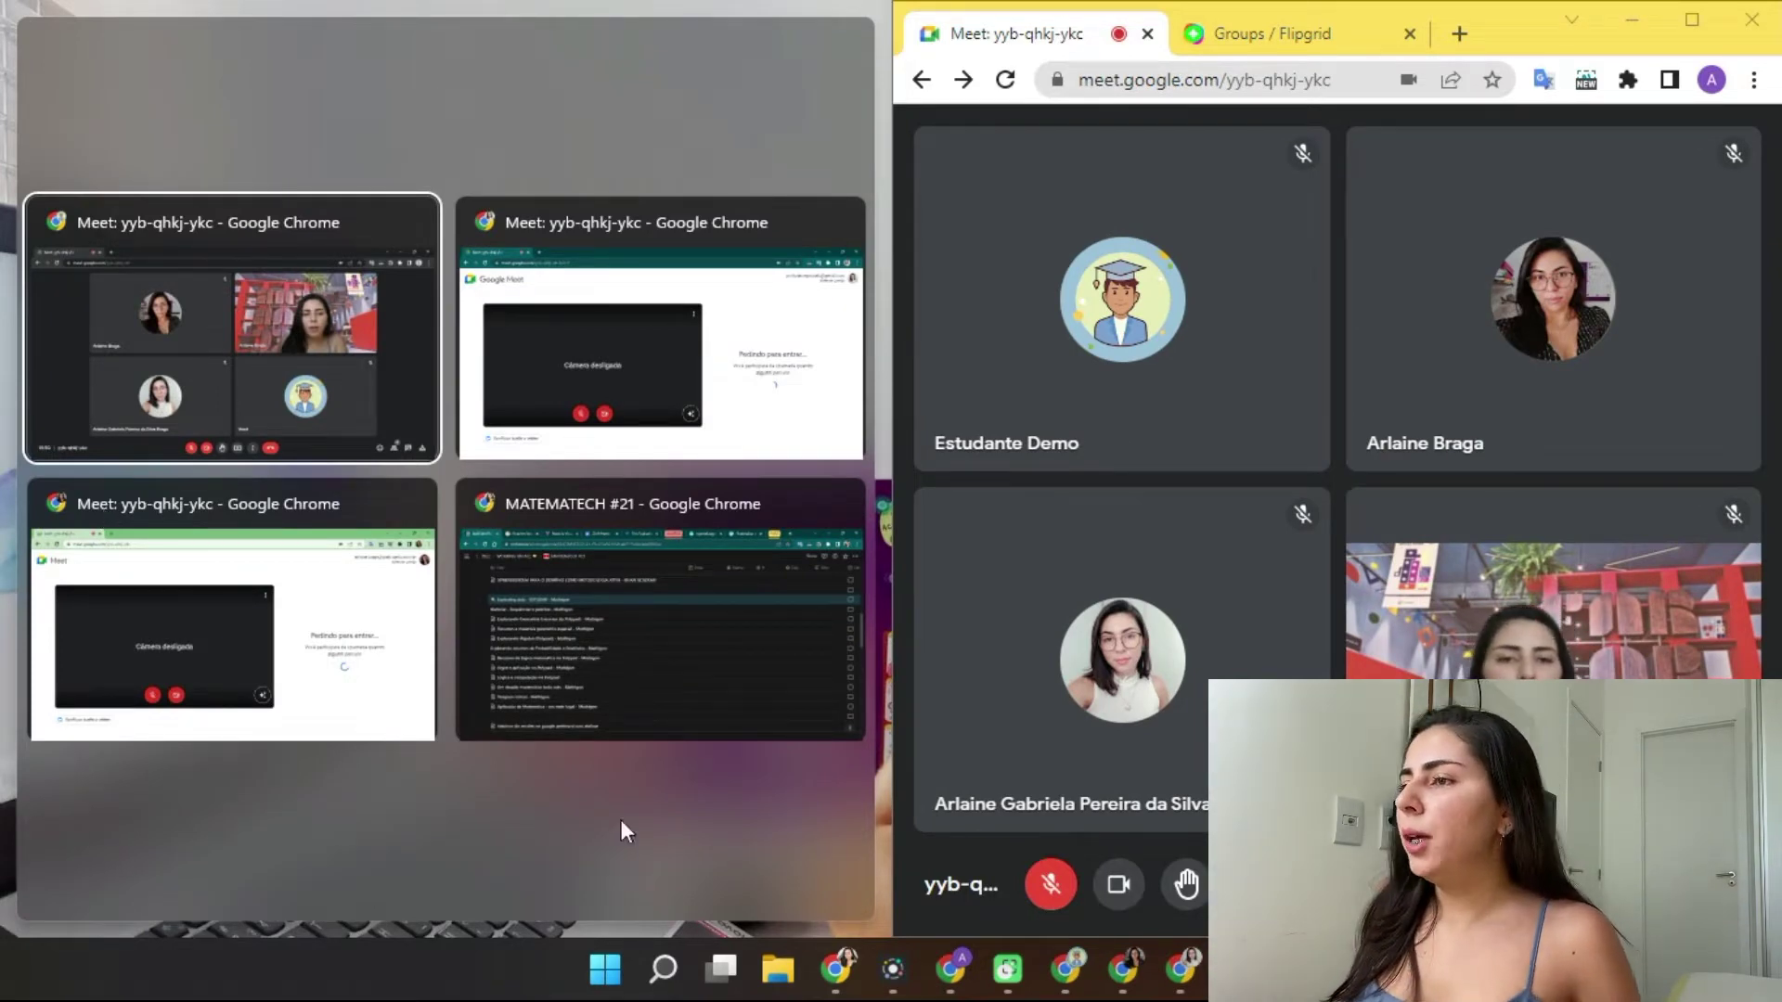
mouse_move(1463, 412)
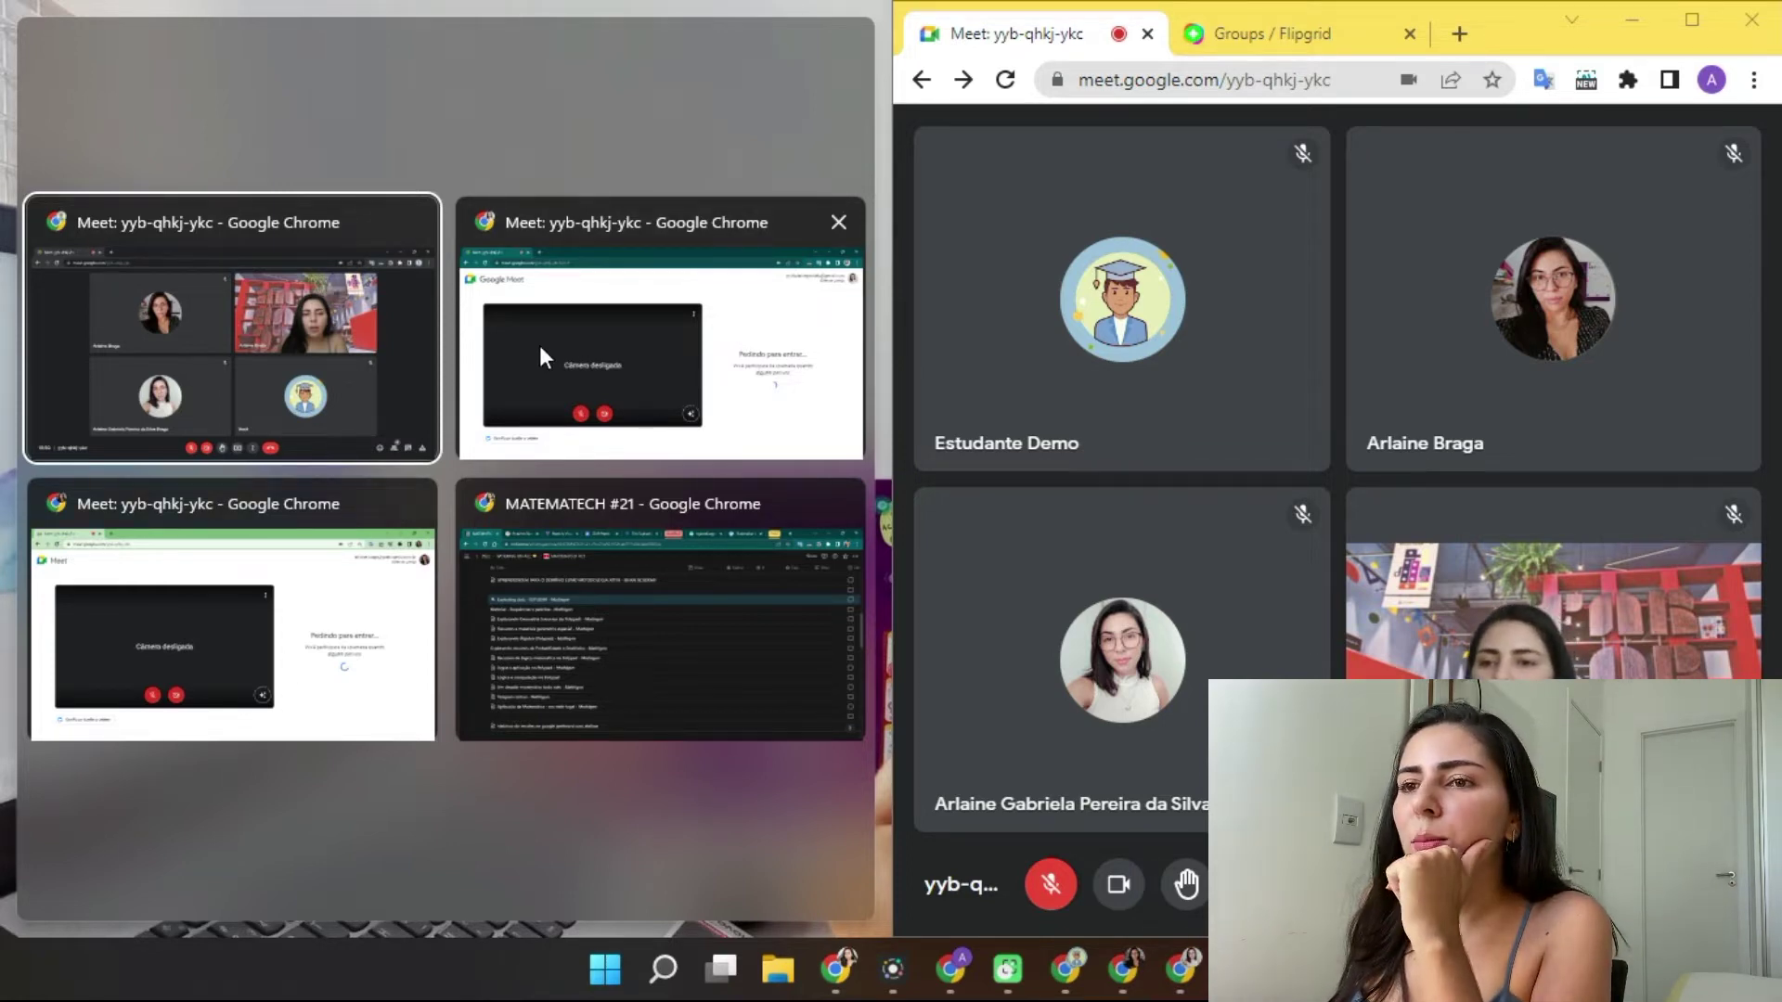
click(170, 310)
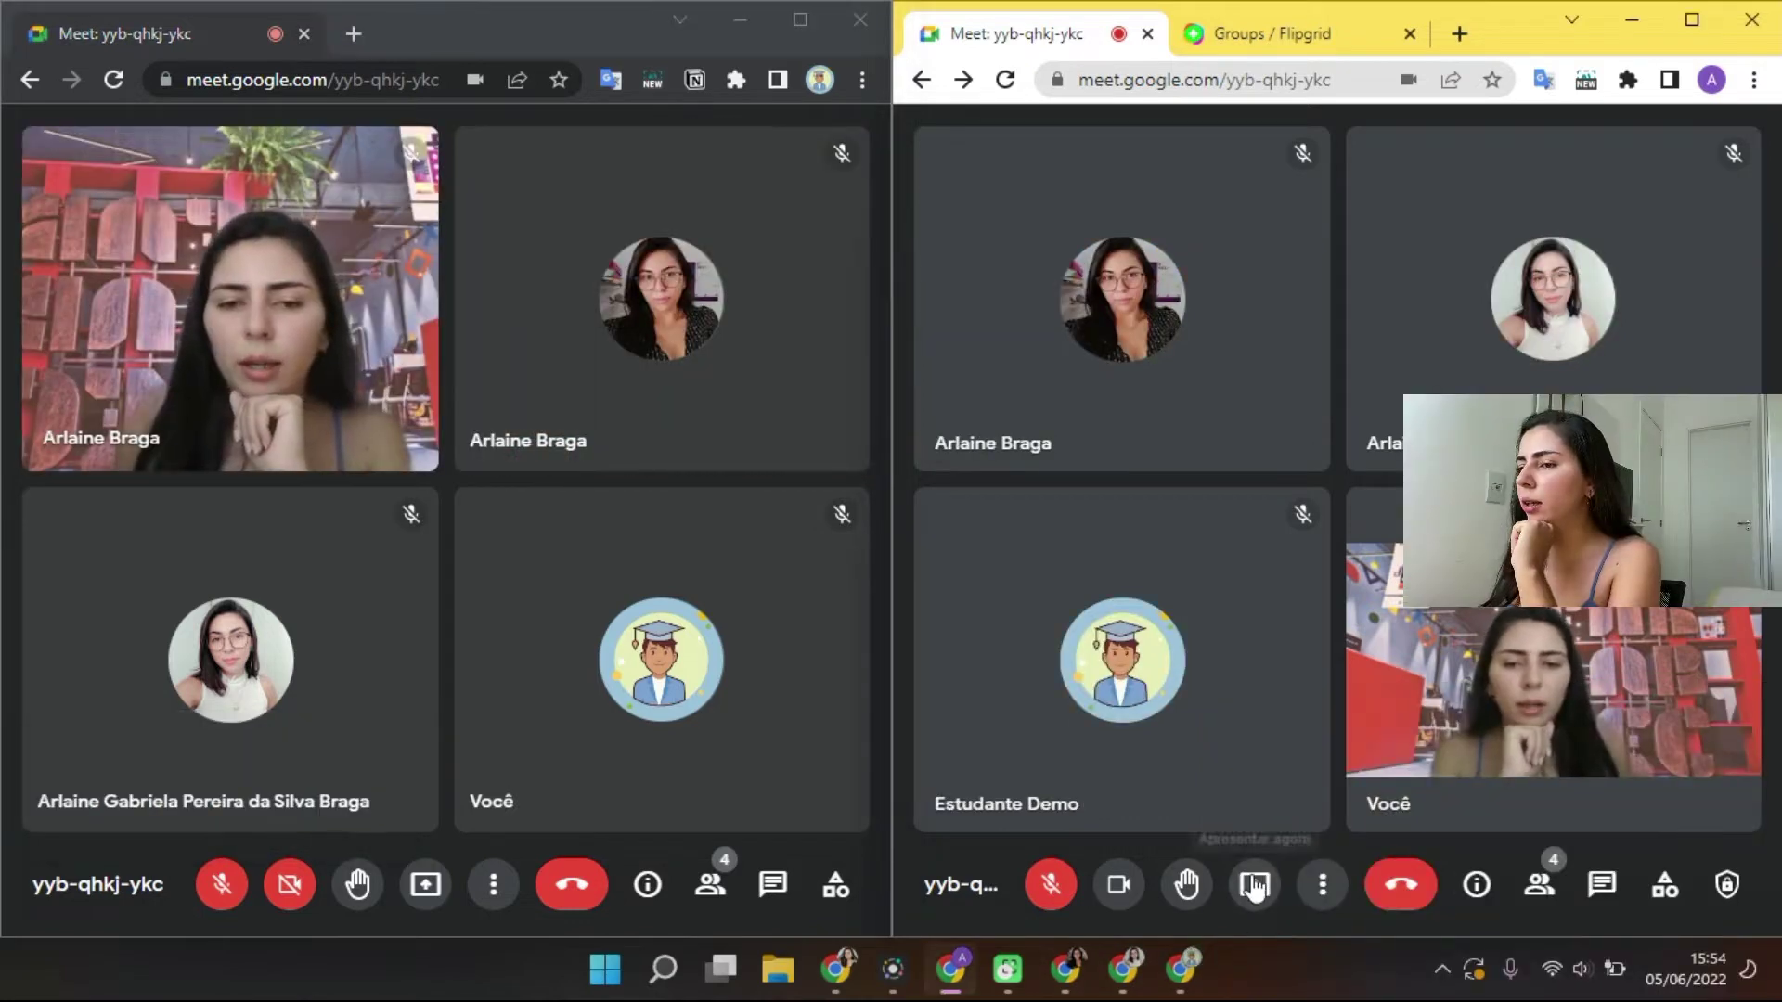
Present the entire screen to the meeting from the host's window.
click(1255, 886)
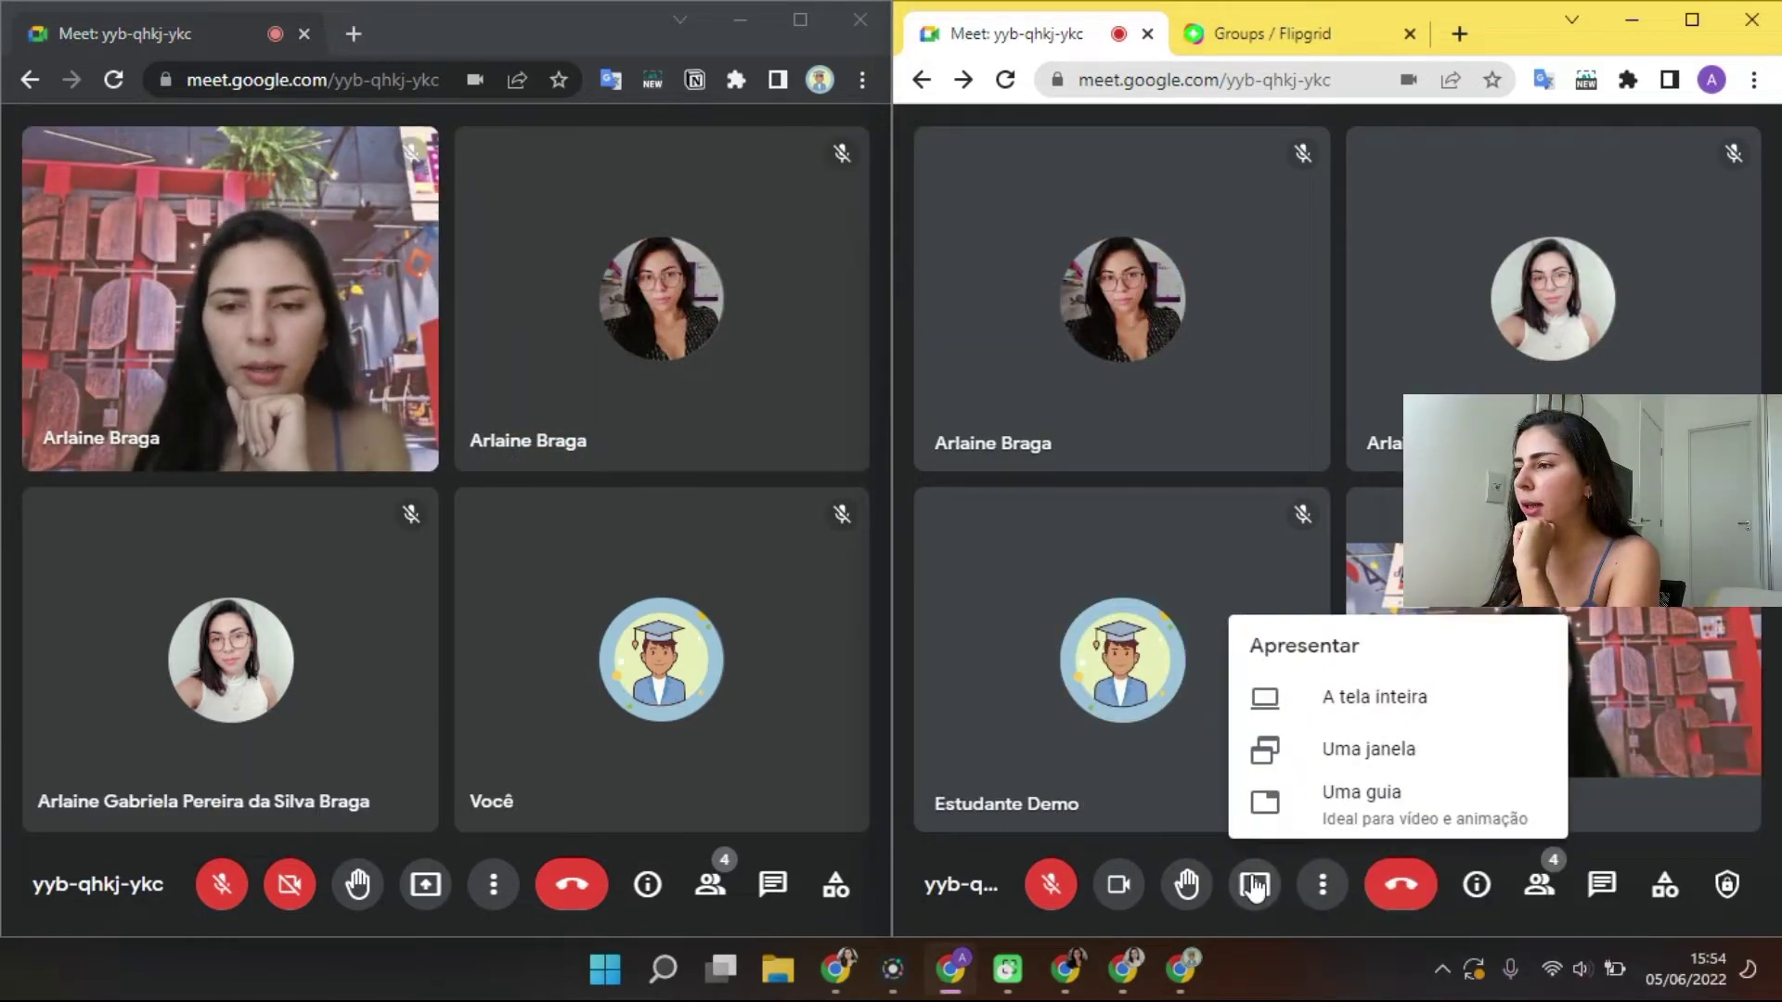
click(1333, 703)
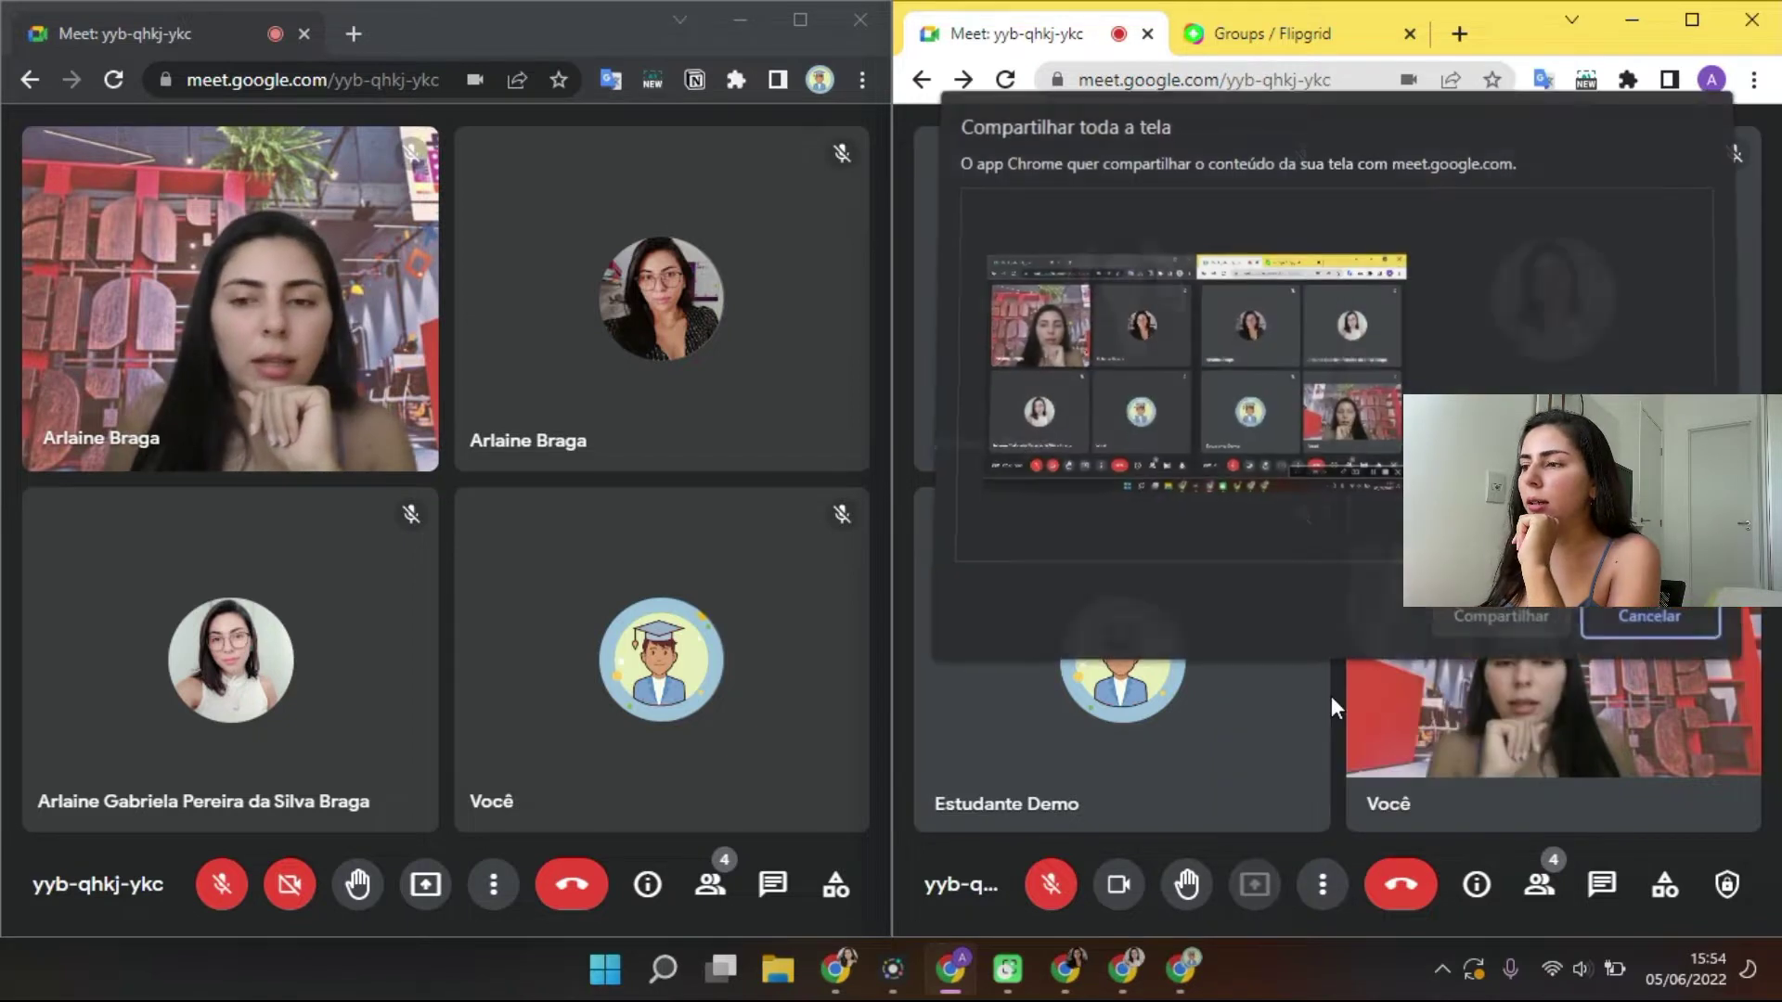
click(1262, 436)
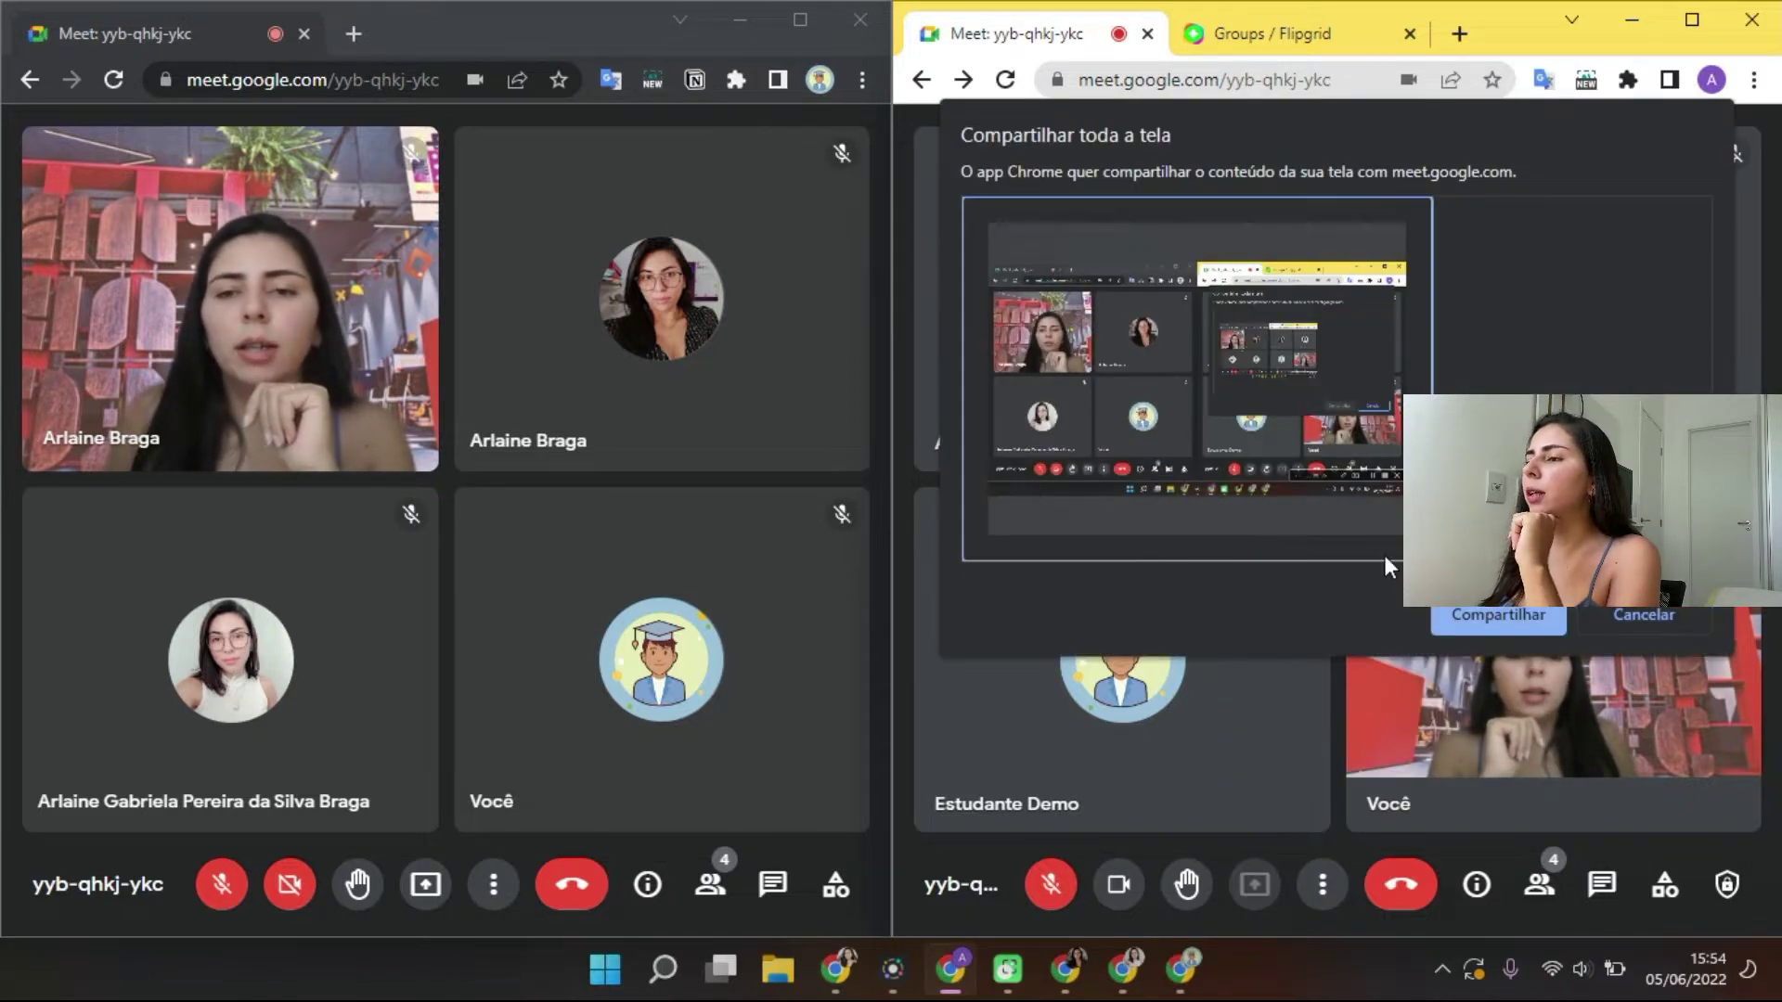
click(1489, 615)
Check what participants see while switching between the Flipgrid and Meet tabs, minimizing the host's window to the desktop and restoring it.
mouse_move(1455, 199)
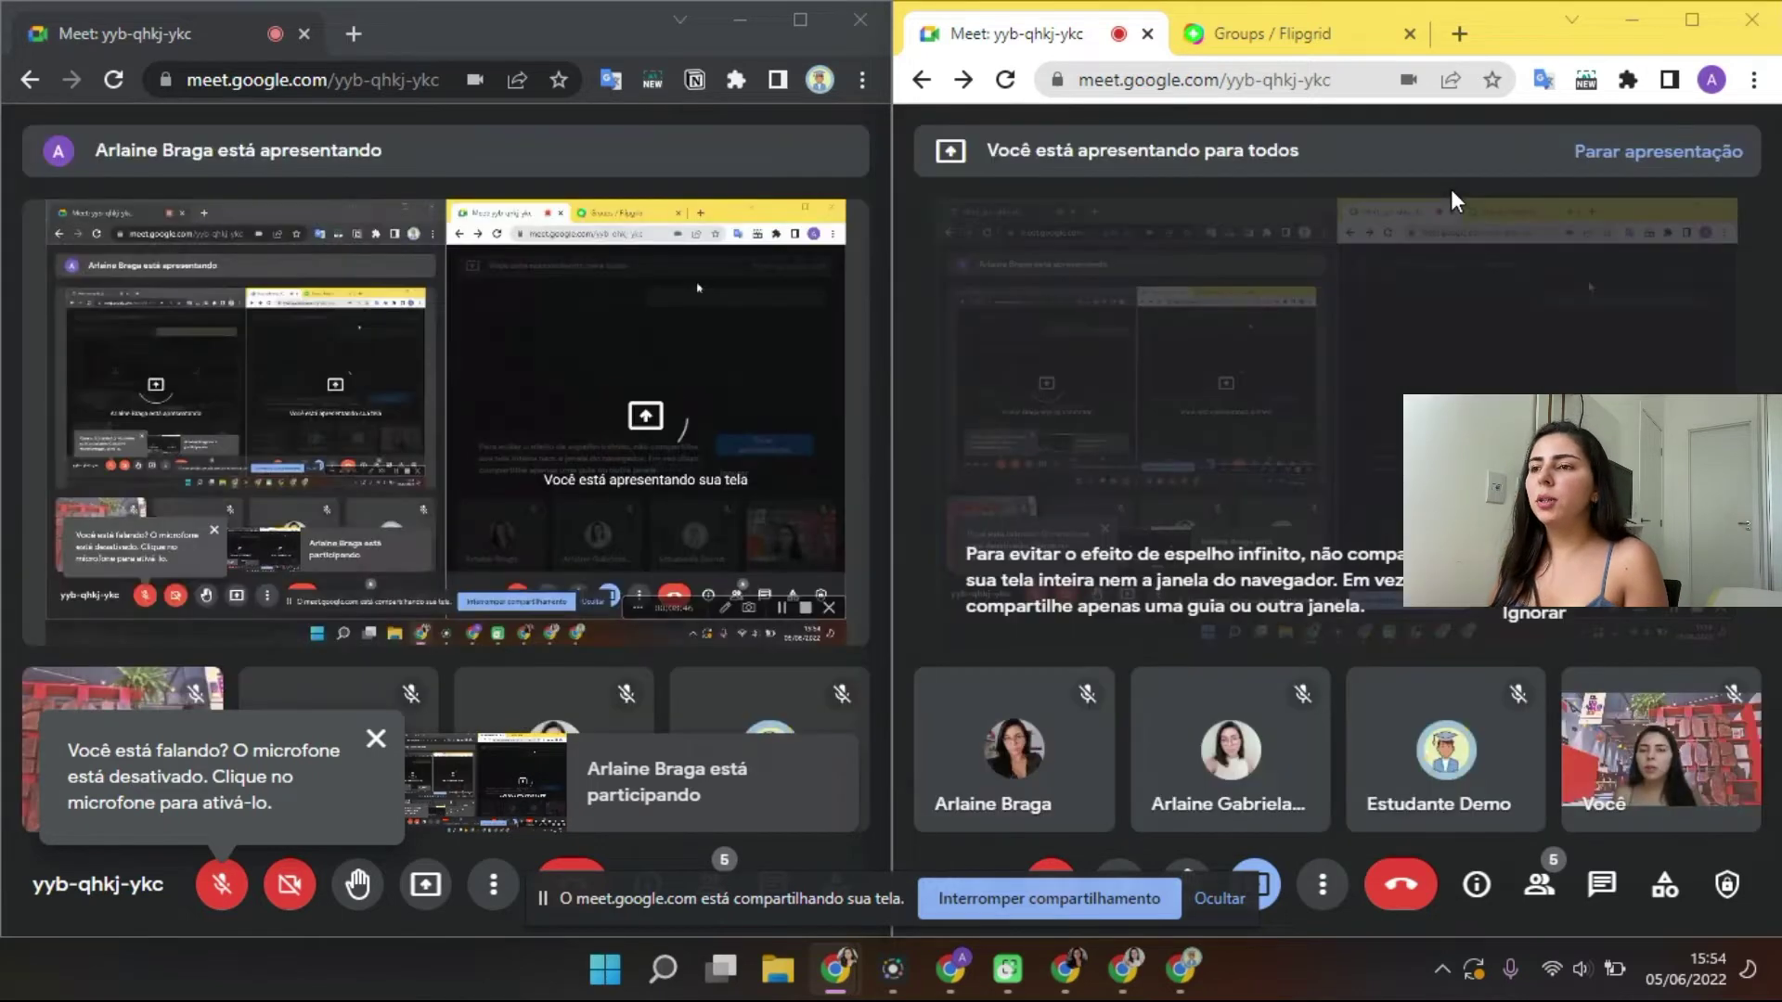
click(1279, 37)
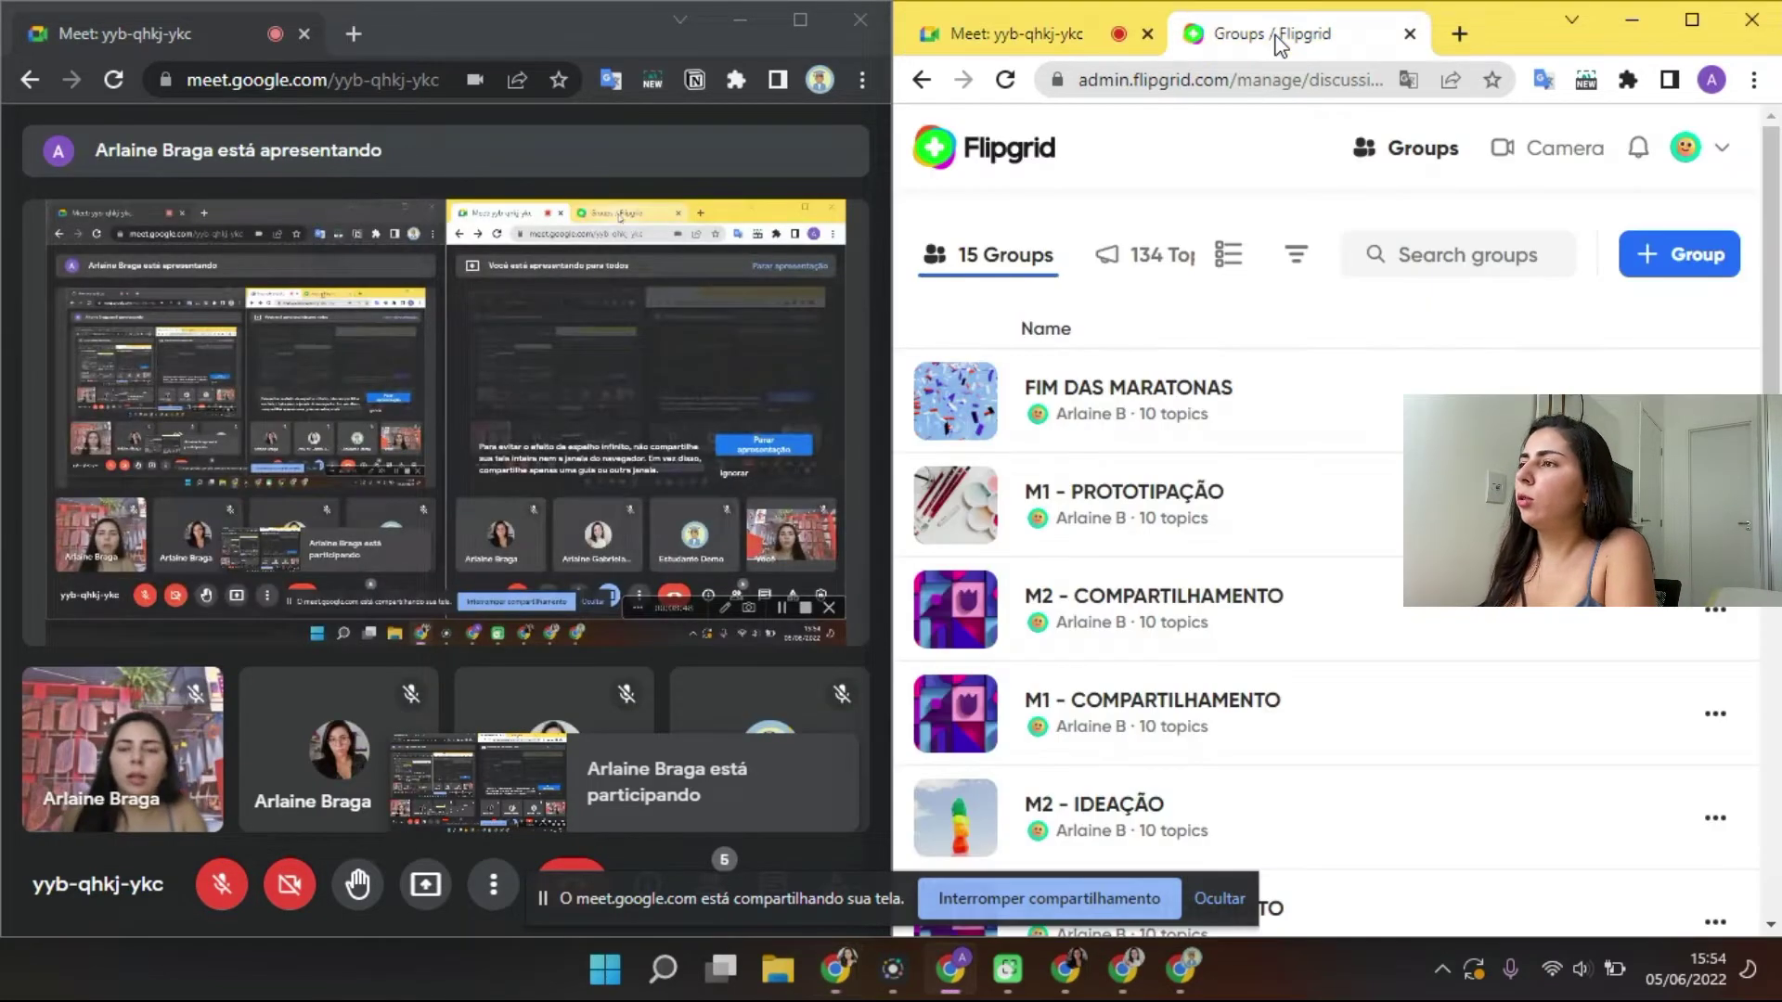
click(1058, 37)
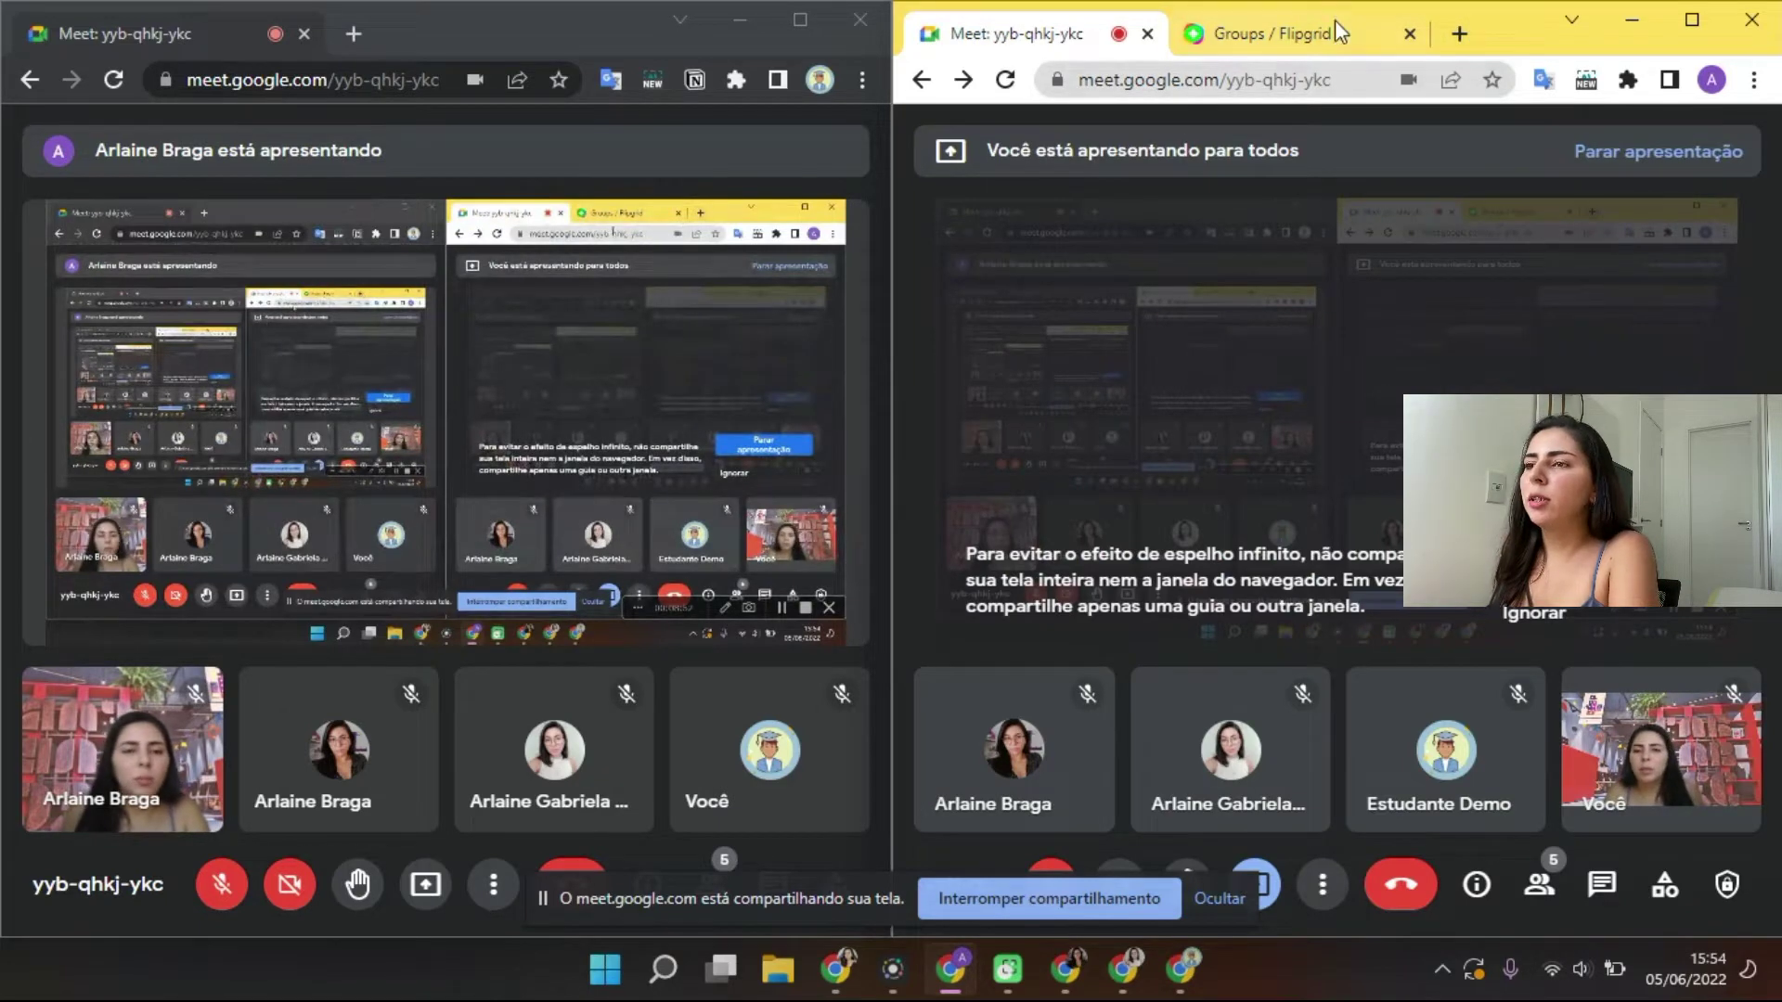
click(1300, 37)
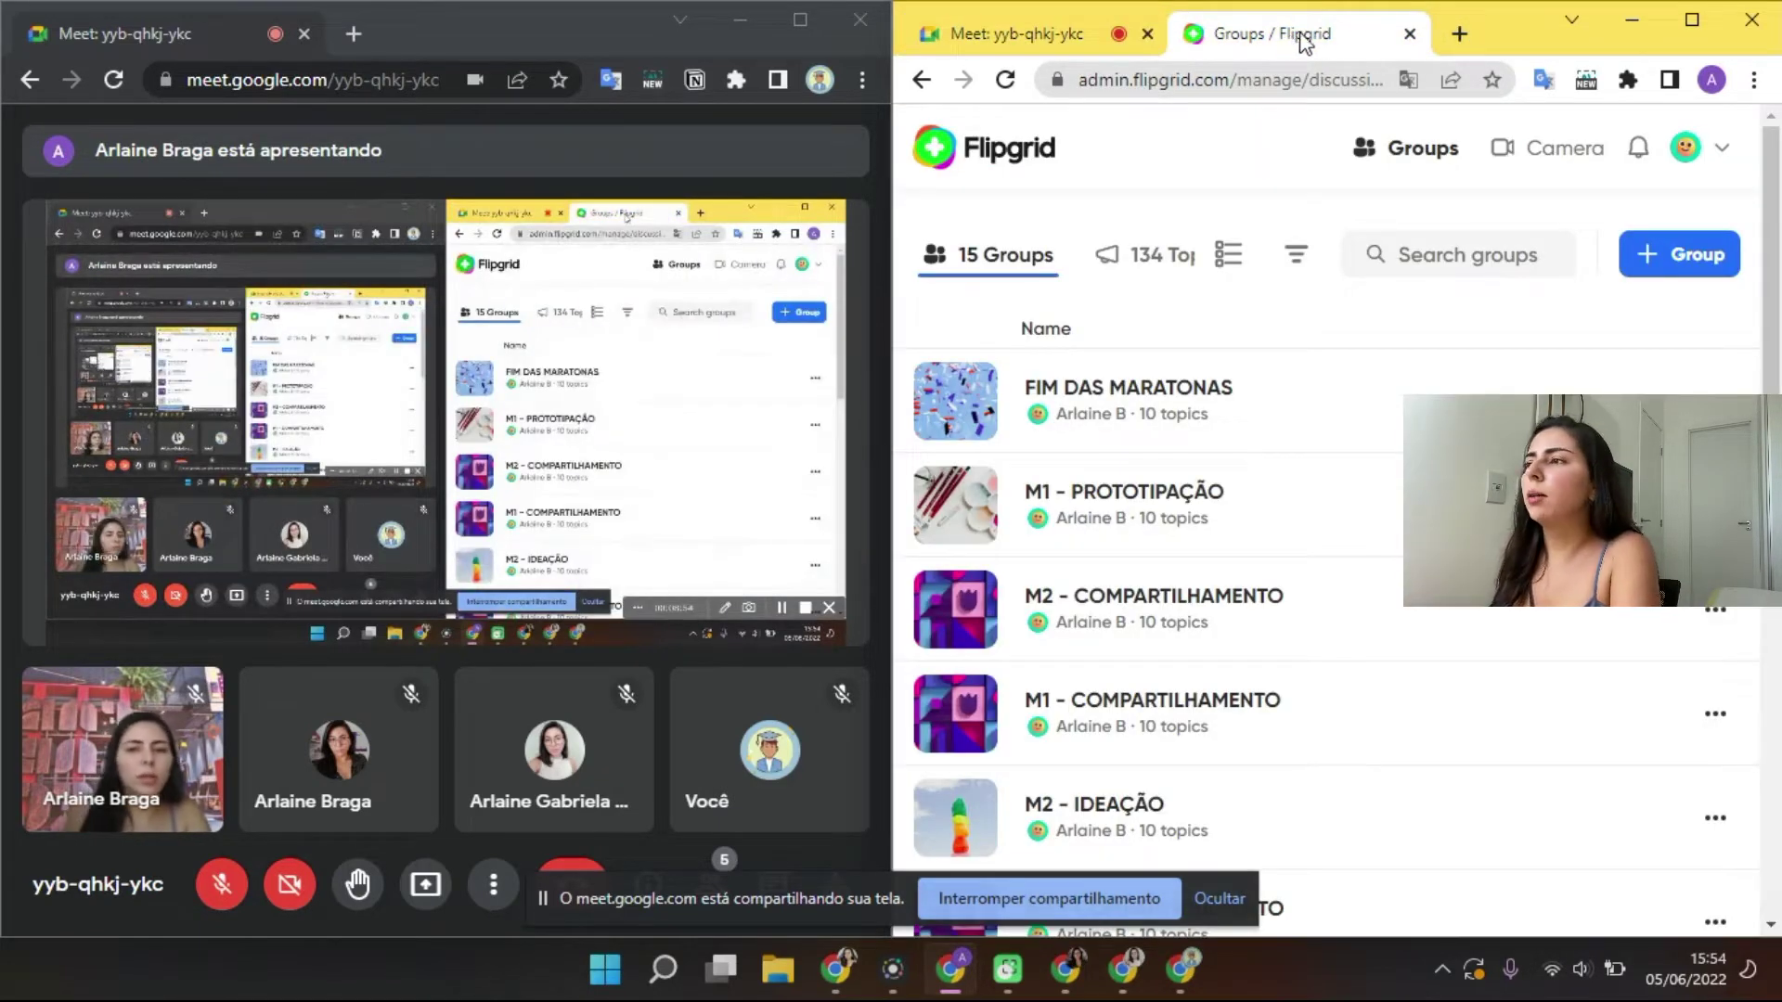
click(1645, 22)
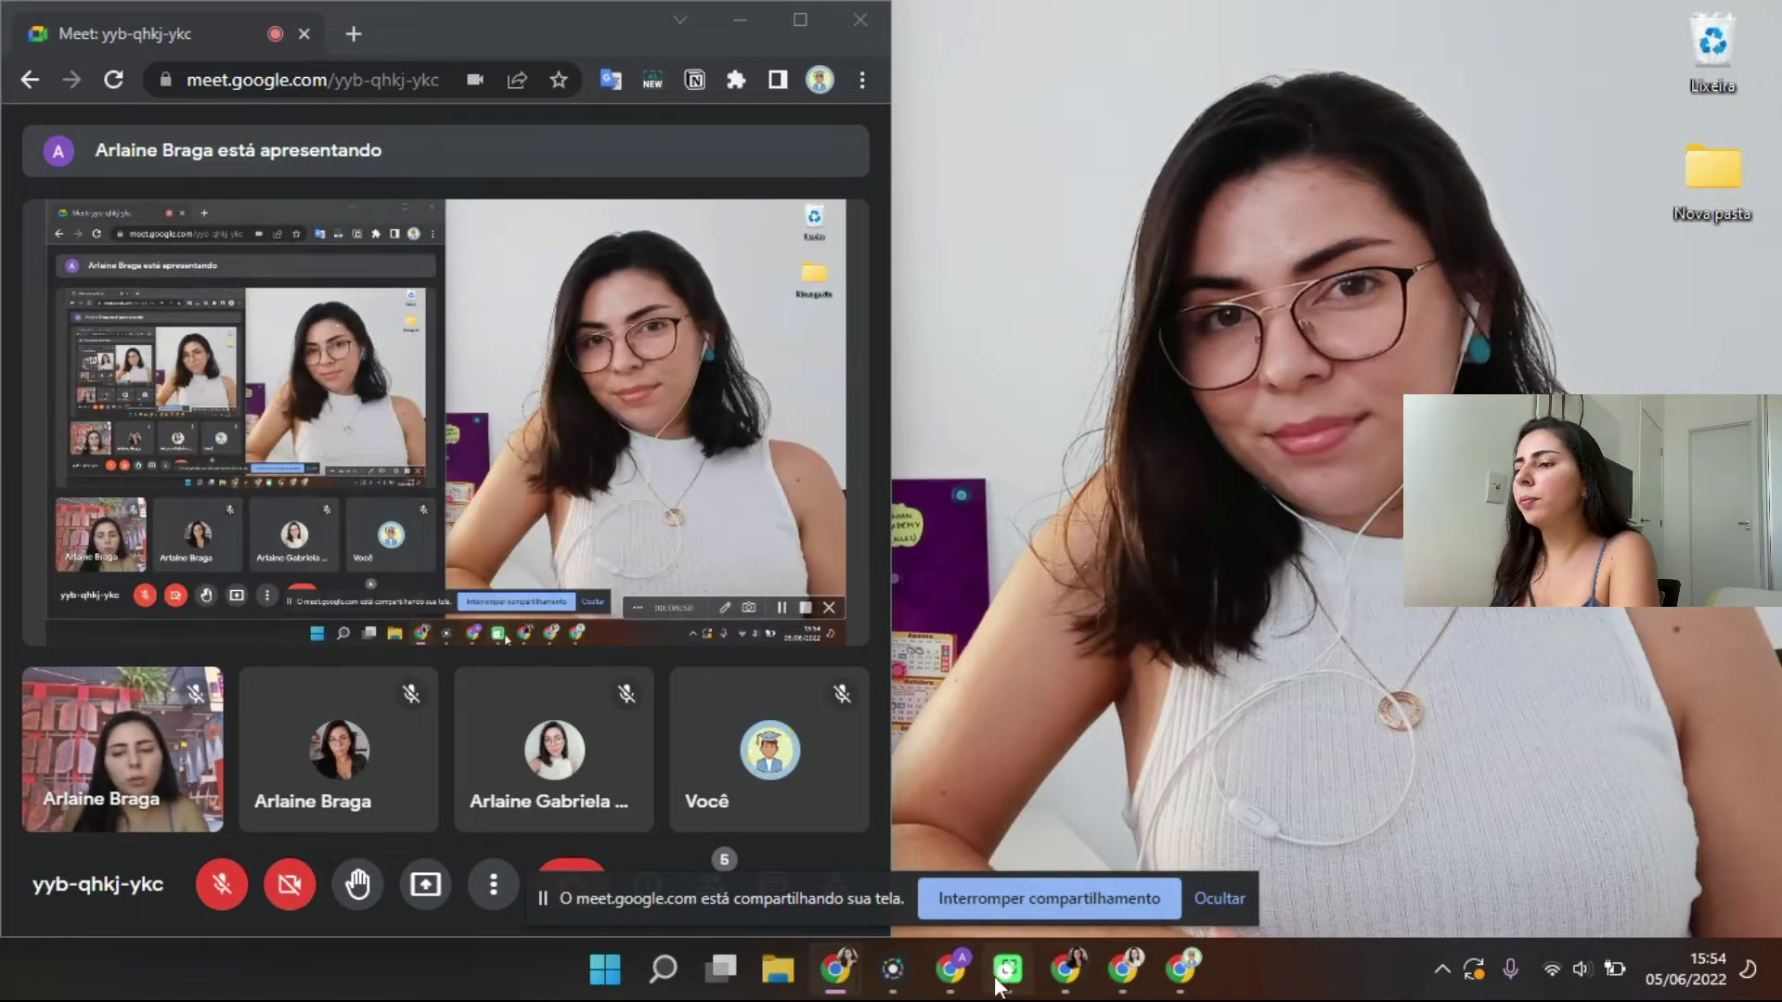
click(951, 969)
click(997, 33)
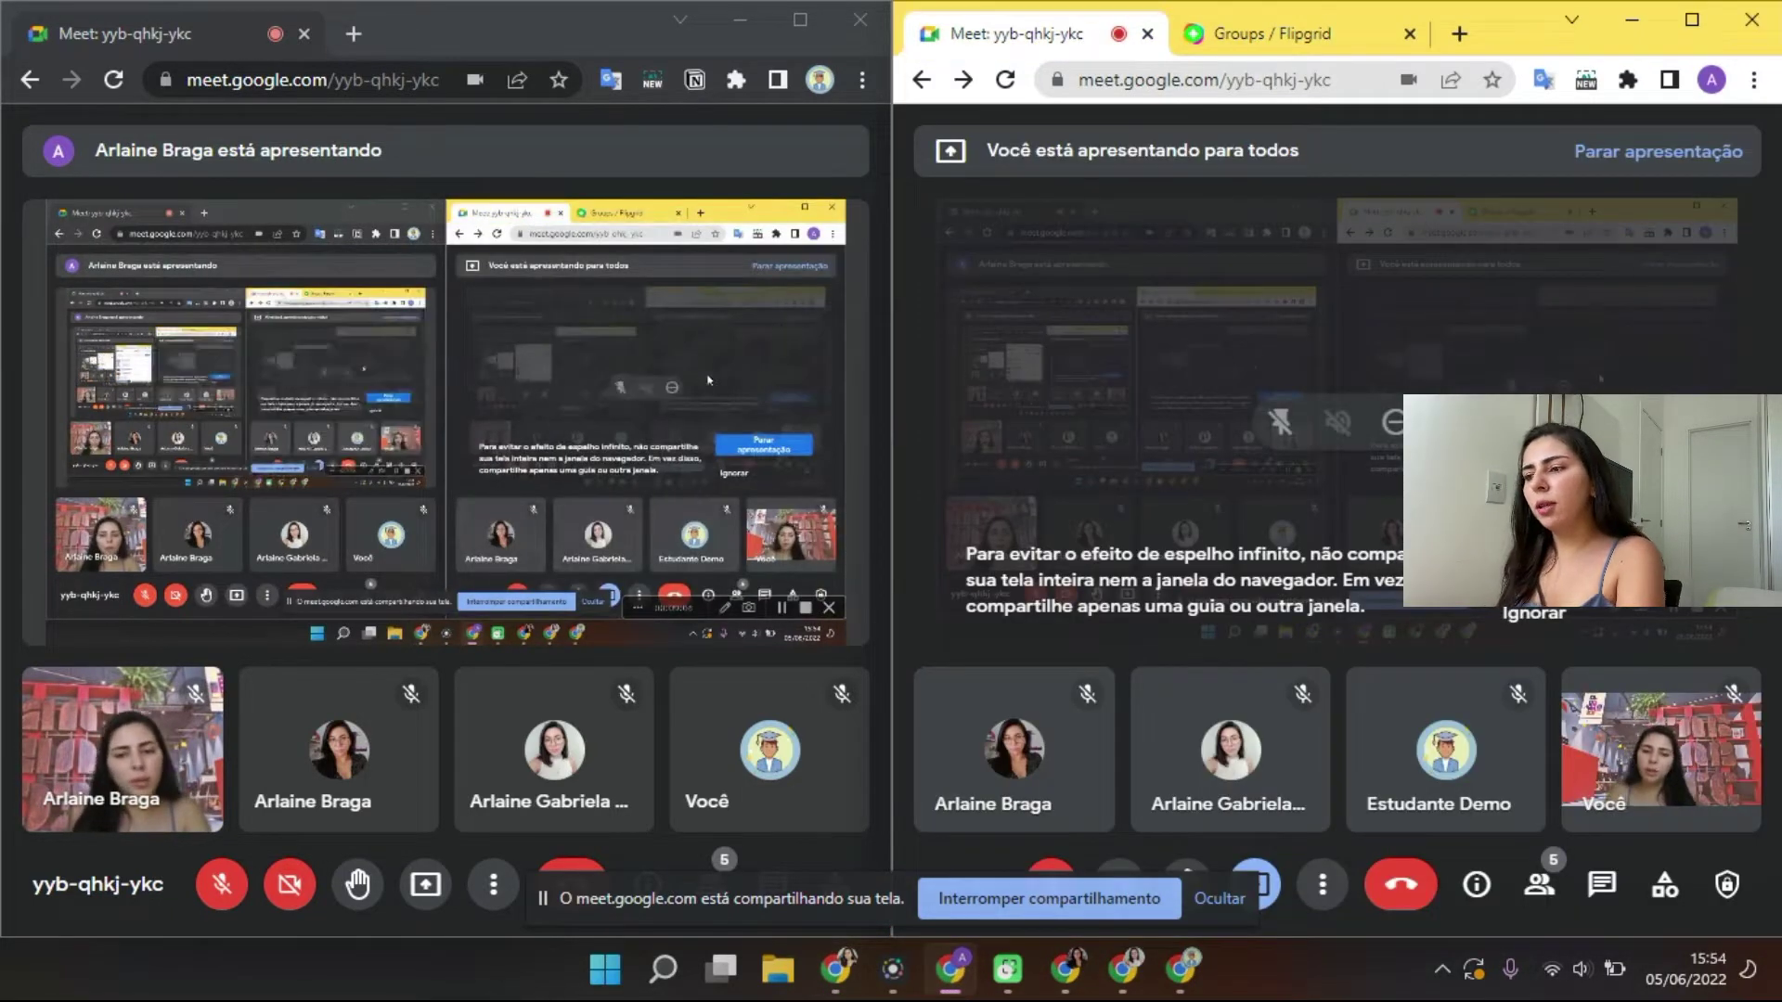
Hide the screen-sharing notice, and show participants the Flipgrid tab before going back to the meeting tab.
click(1219, 898)
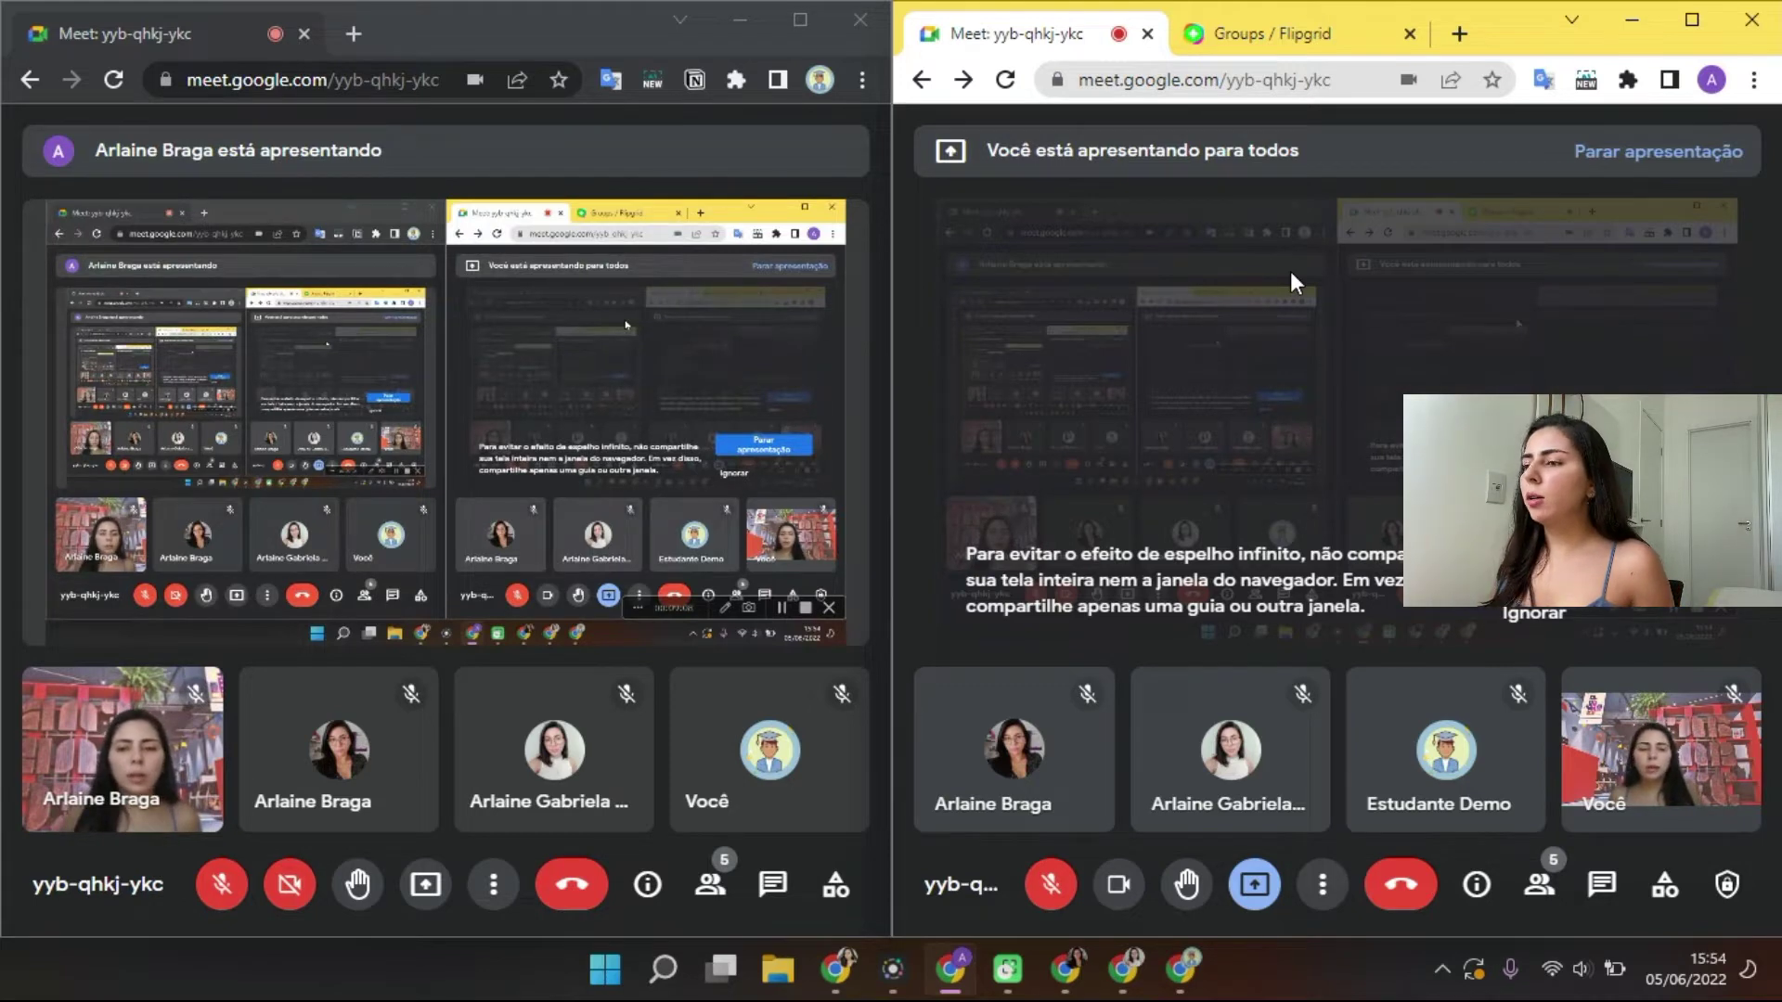
click(1253, 38)
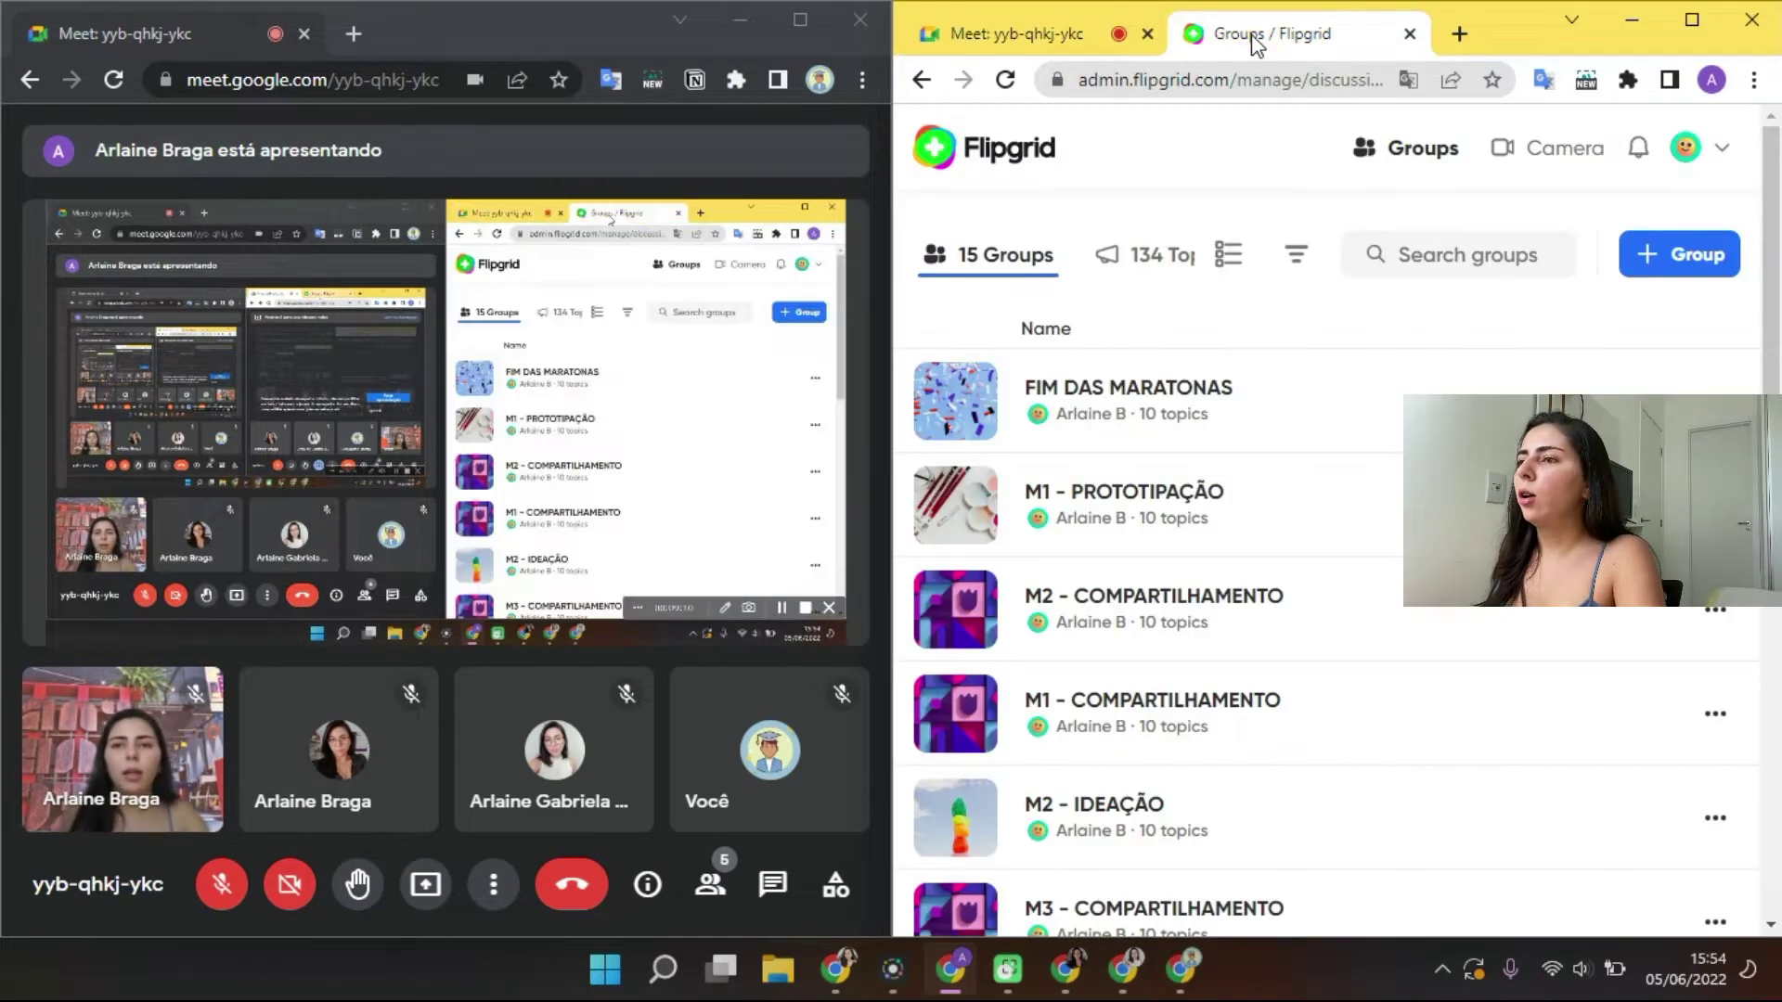
click(1040, 34)
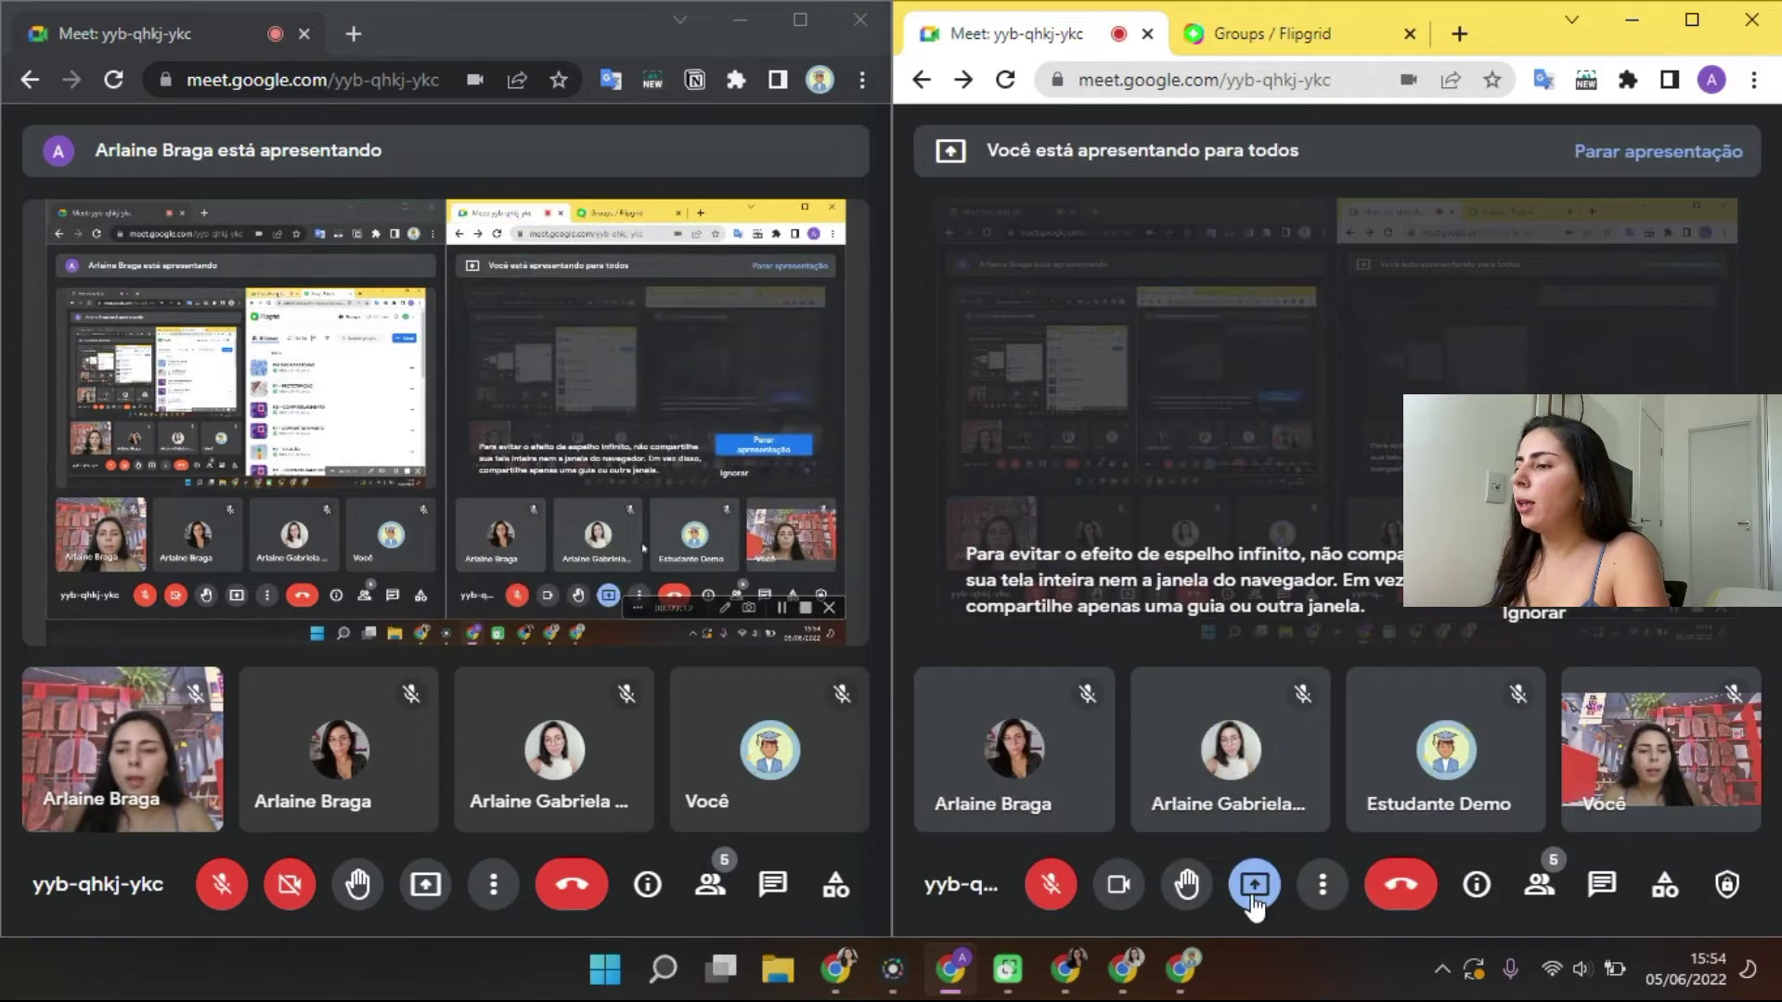
Stop presenting the entire screen and present only the host's Chrome window instead.
click(1253, 885)
click(1253, 885)
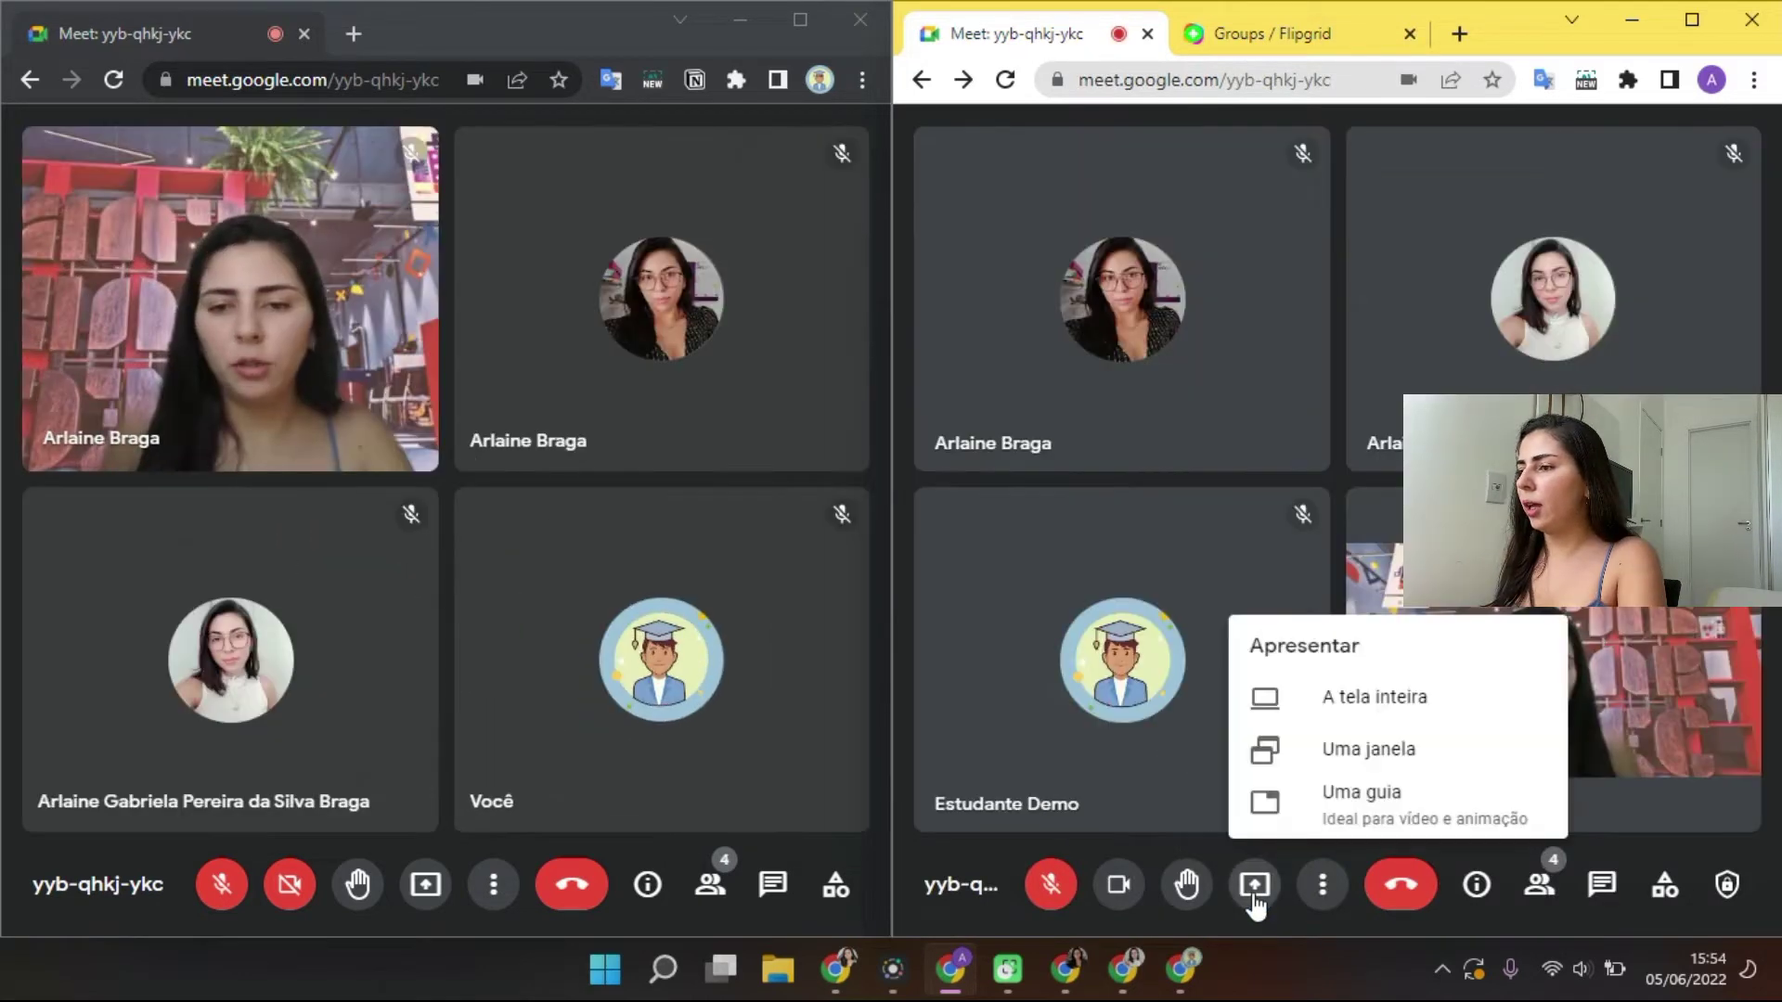
click(1354, 753)
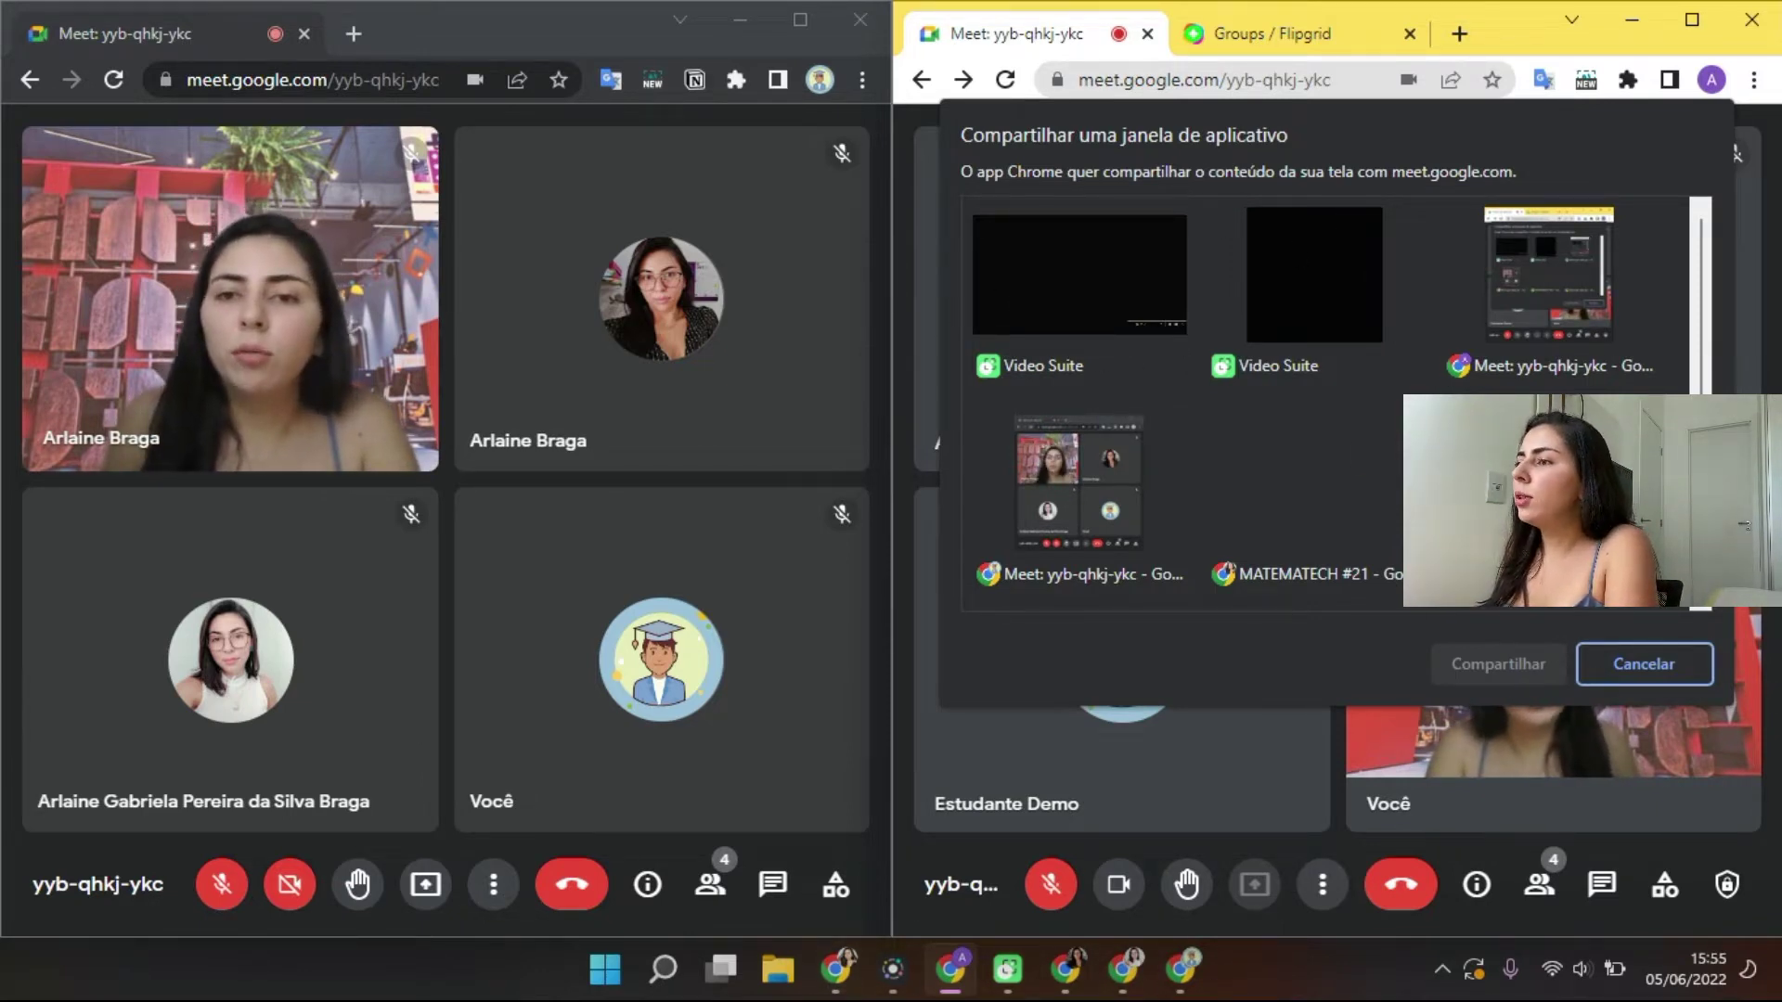
scroll(1361, 382, down, 3)
scroll(1361, 383, up, 3)
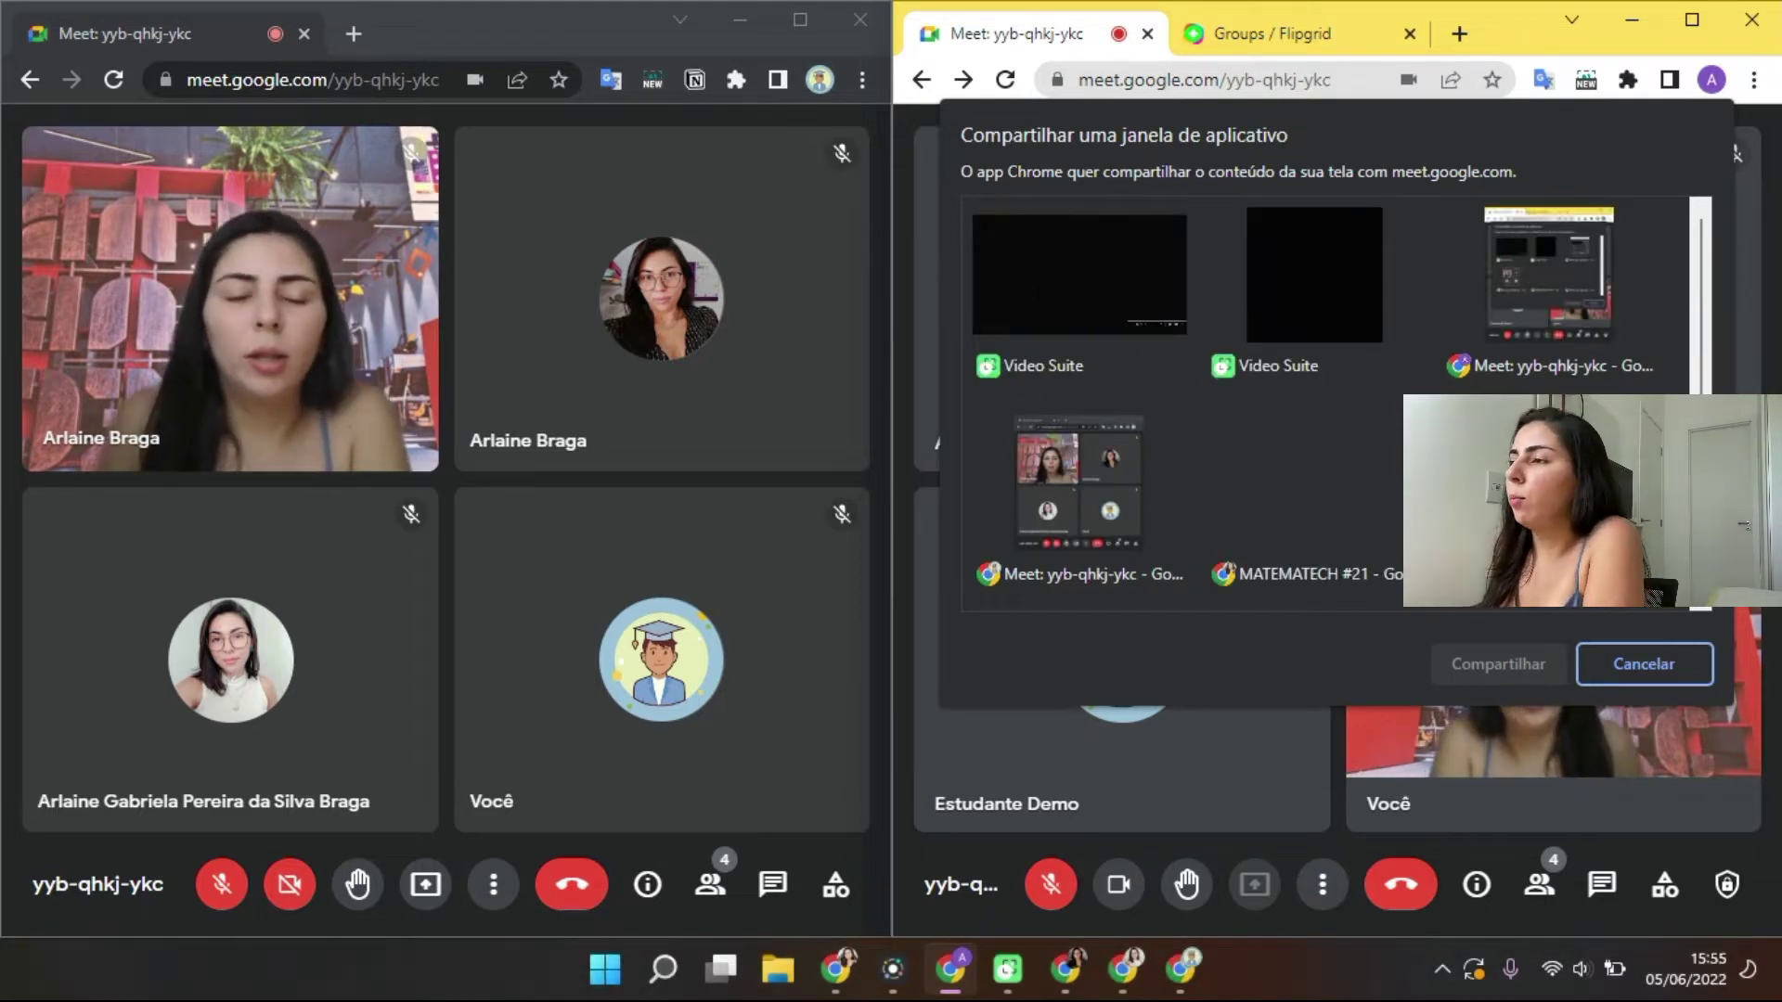
click(1560, 297)
click(1499, 665)
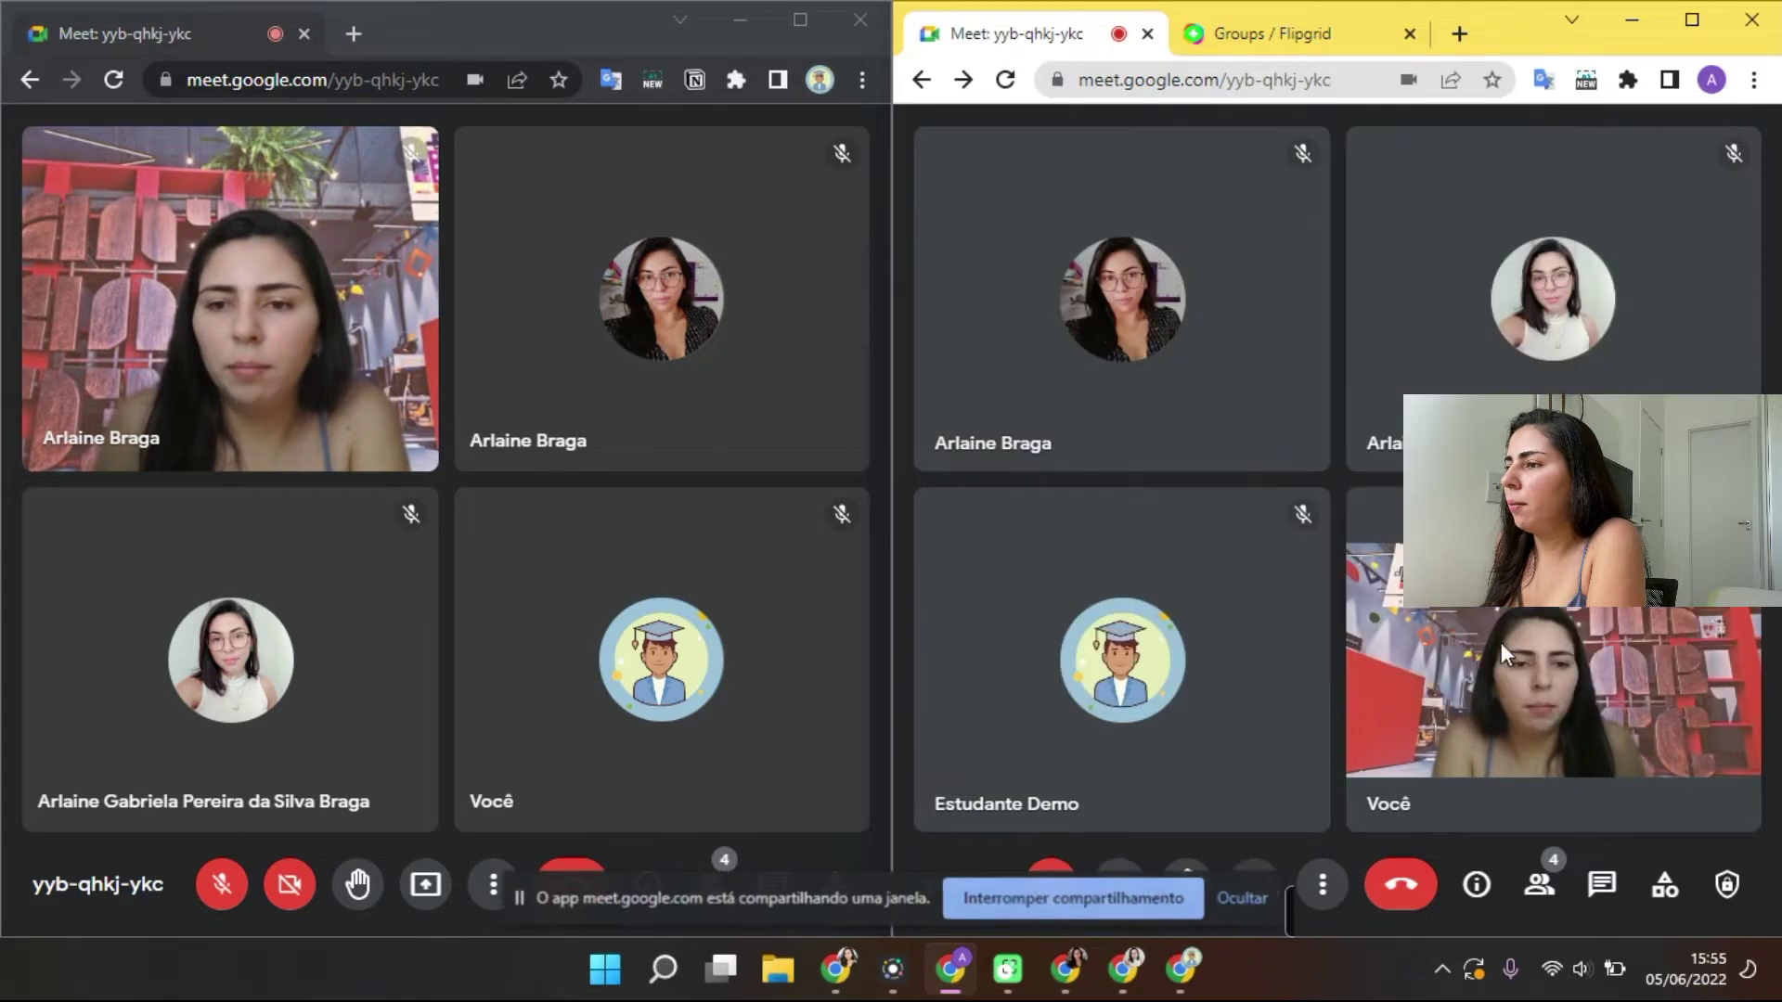
Hide the window-sharing notice and switch between the Flipgrid and Meet tabs to check what participants see.
click(1242, 899)
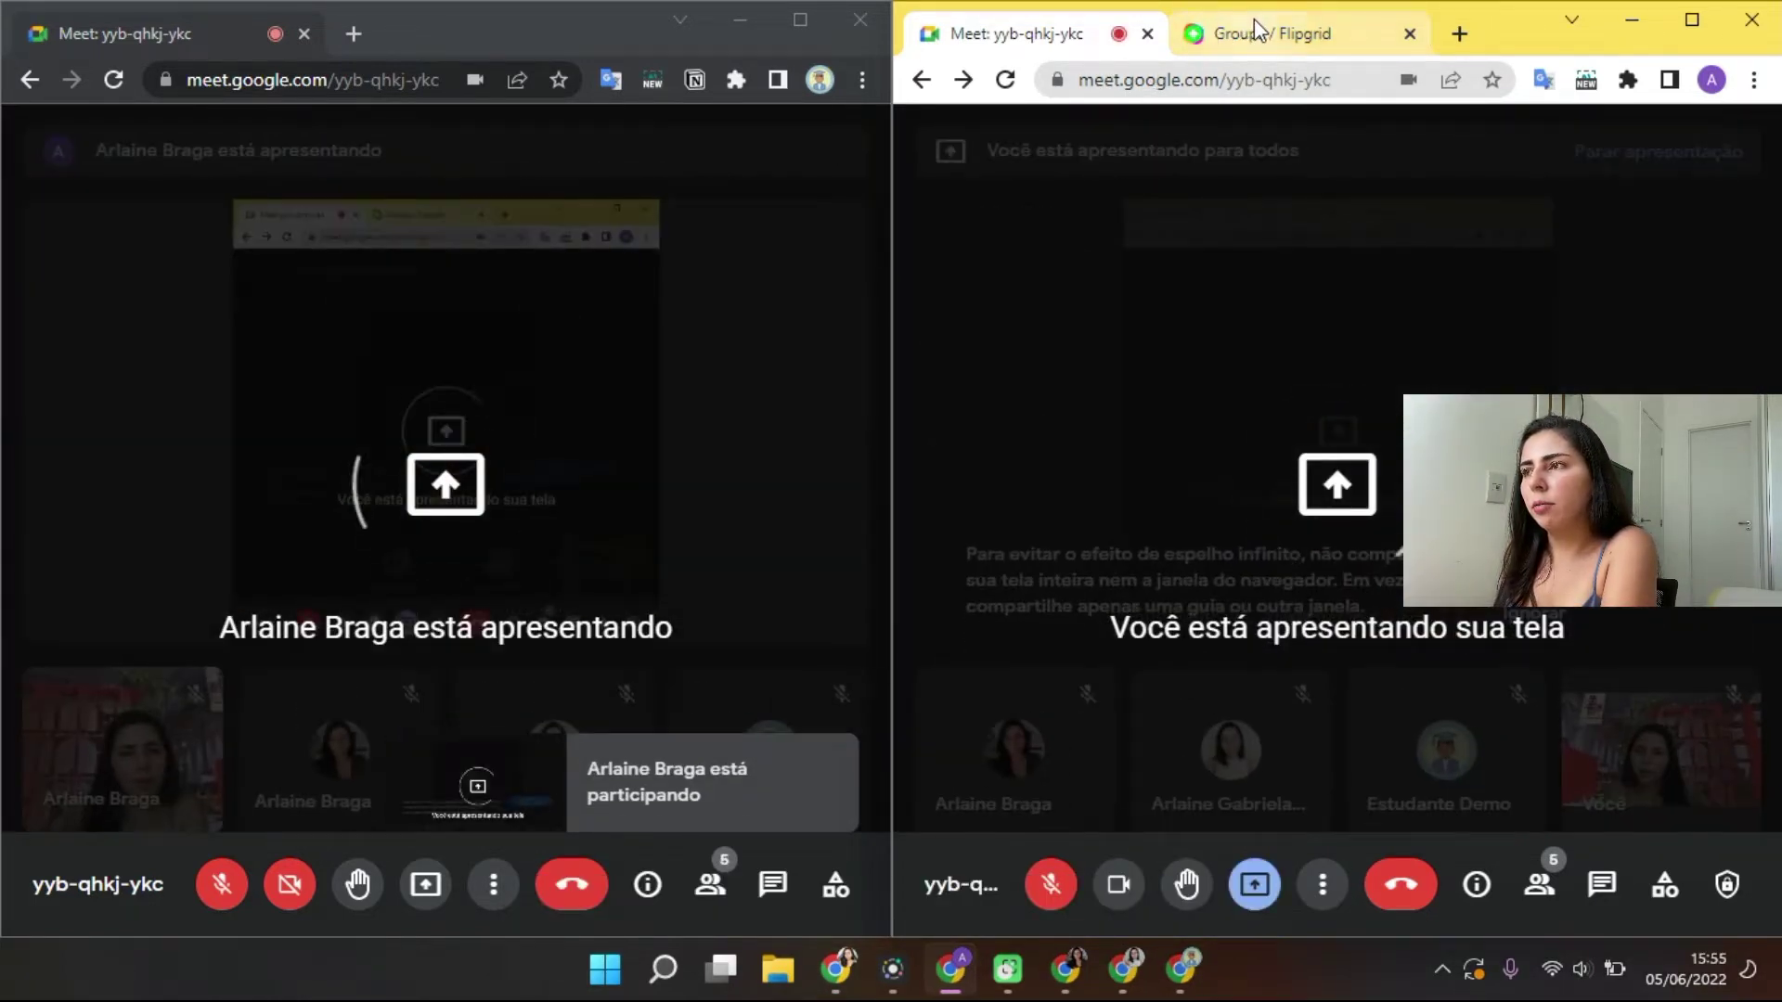
click(1255, 21)
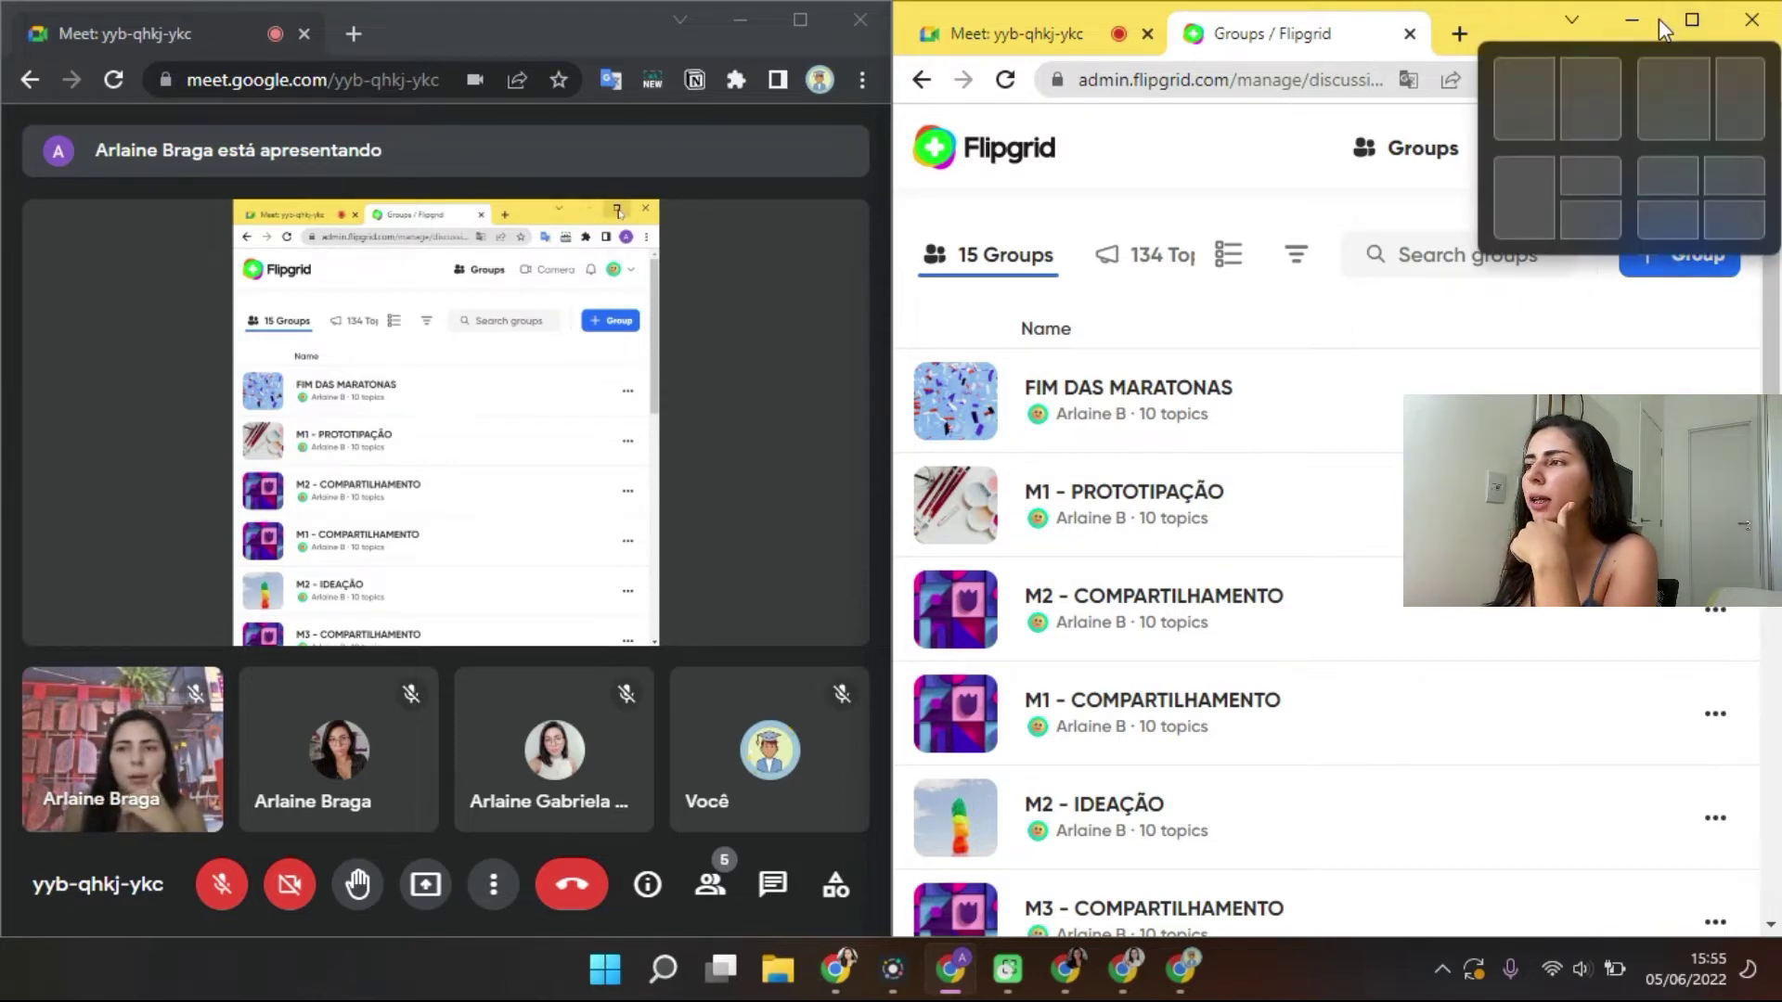
click(1053, 35)
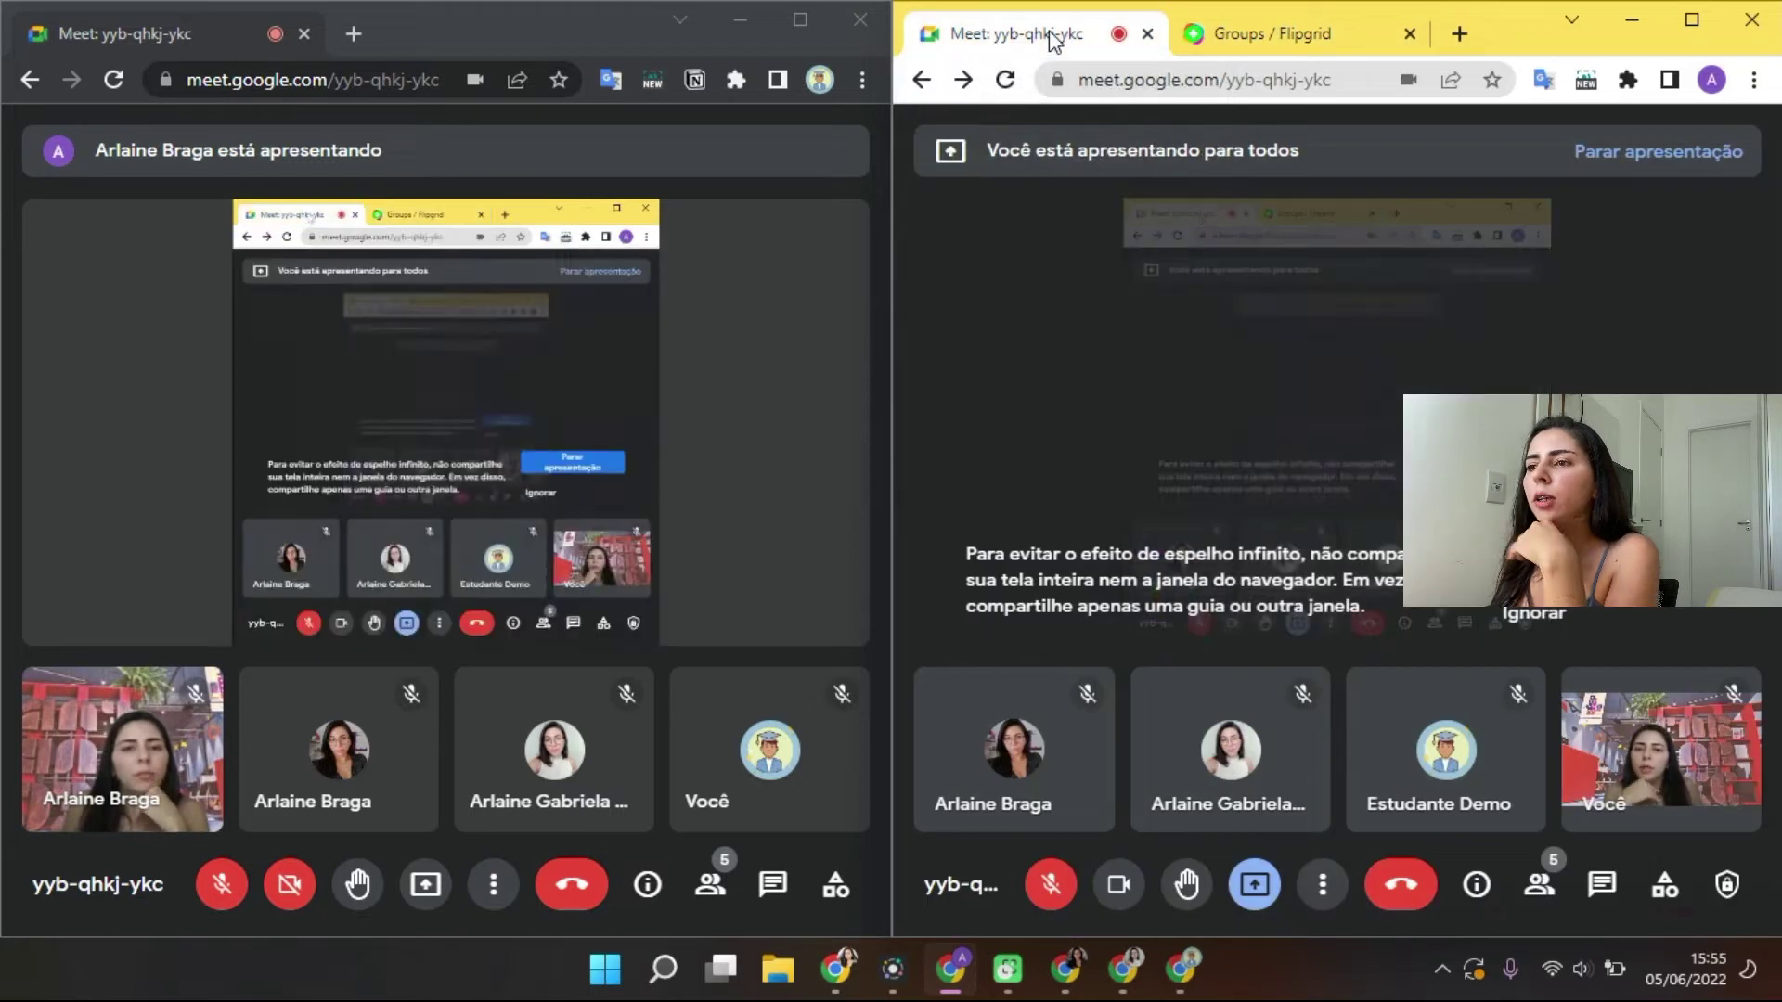
click(1254, 39)
click(1081, 42)
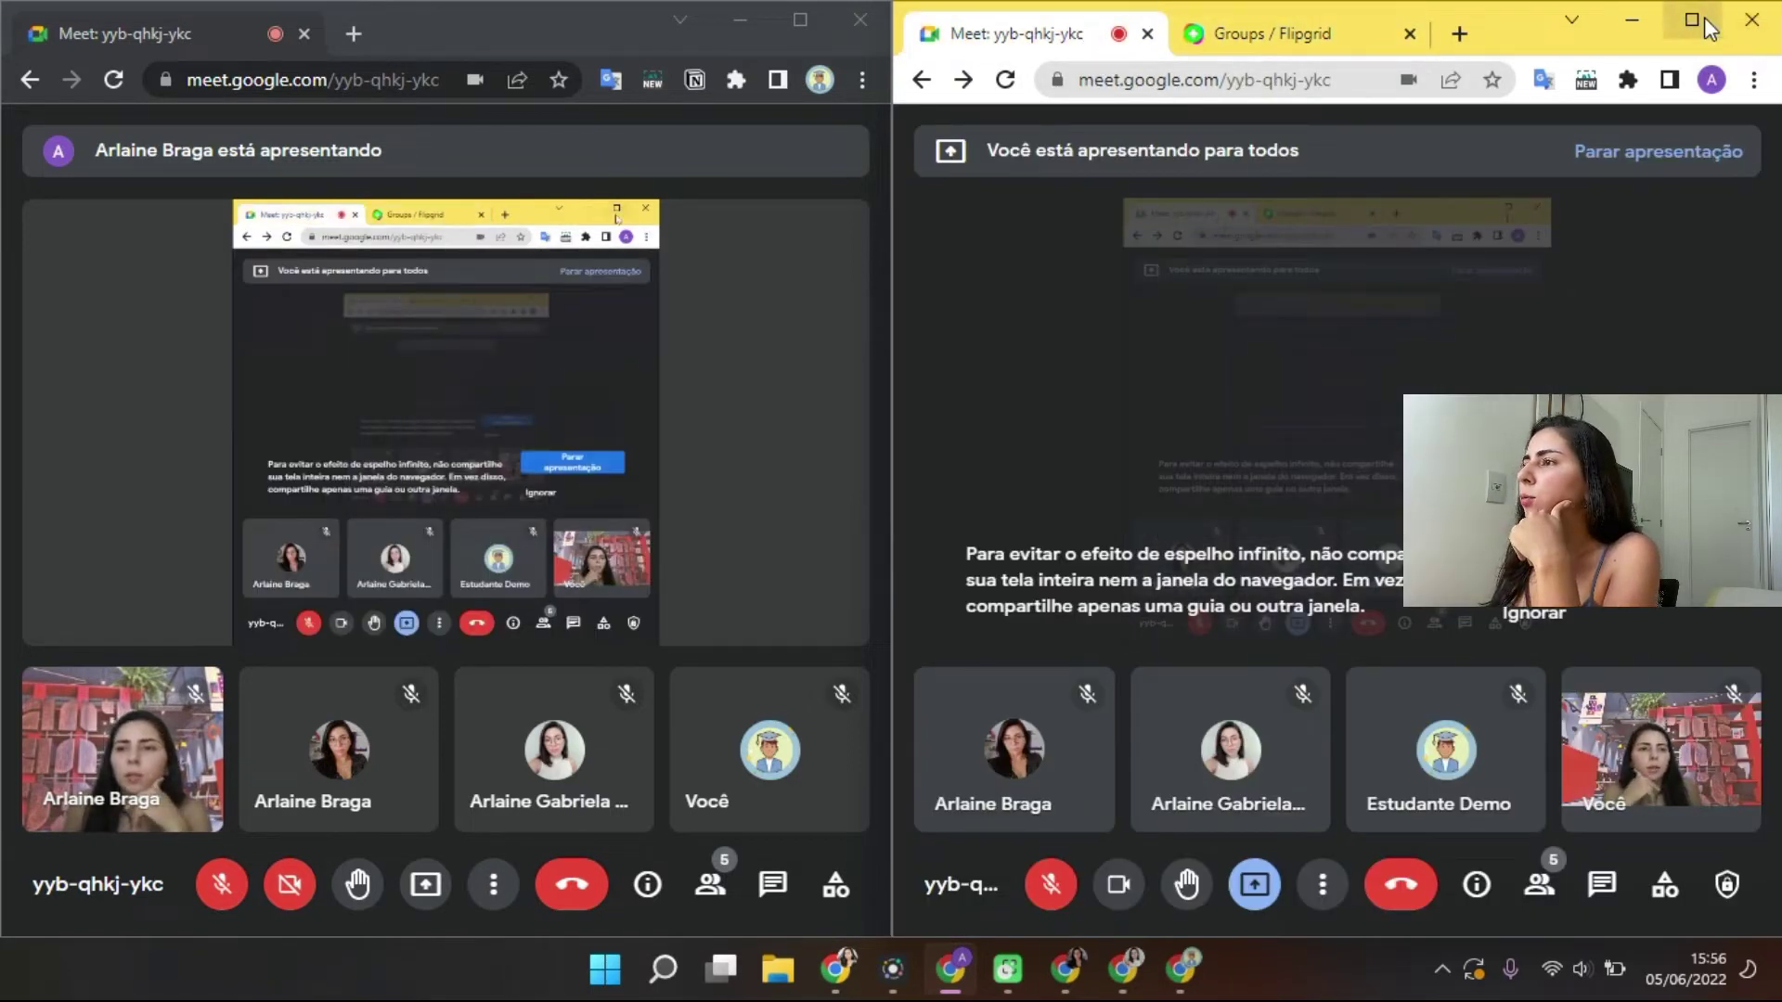
mouse_move(1679, 7)
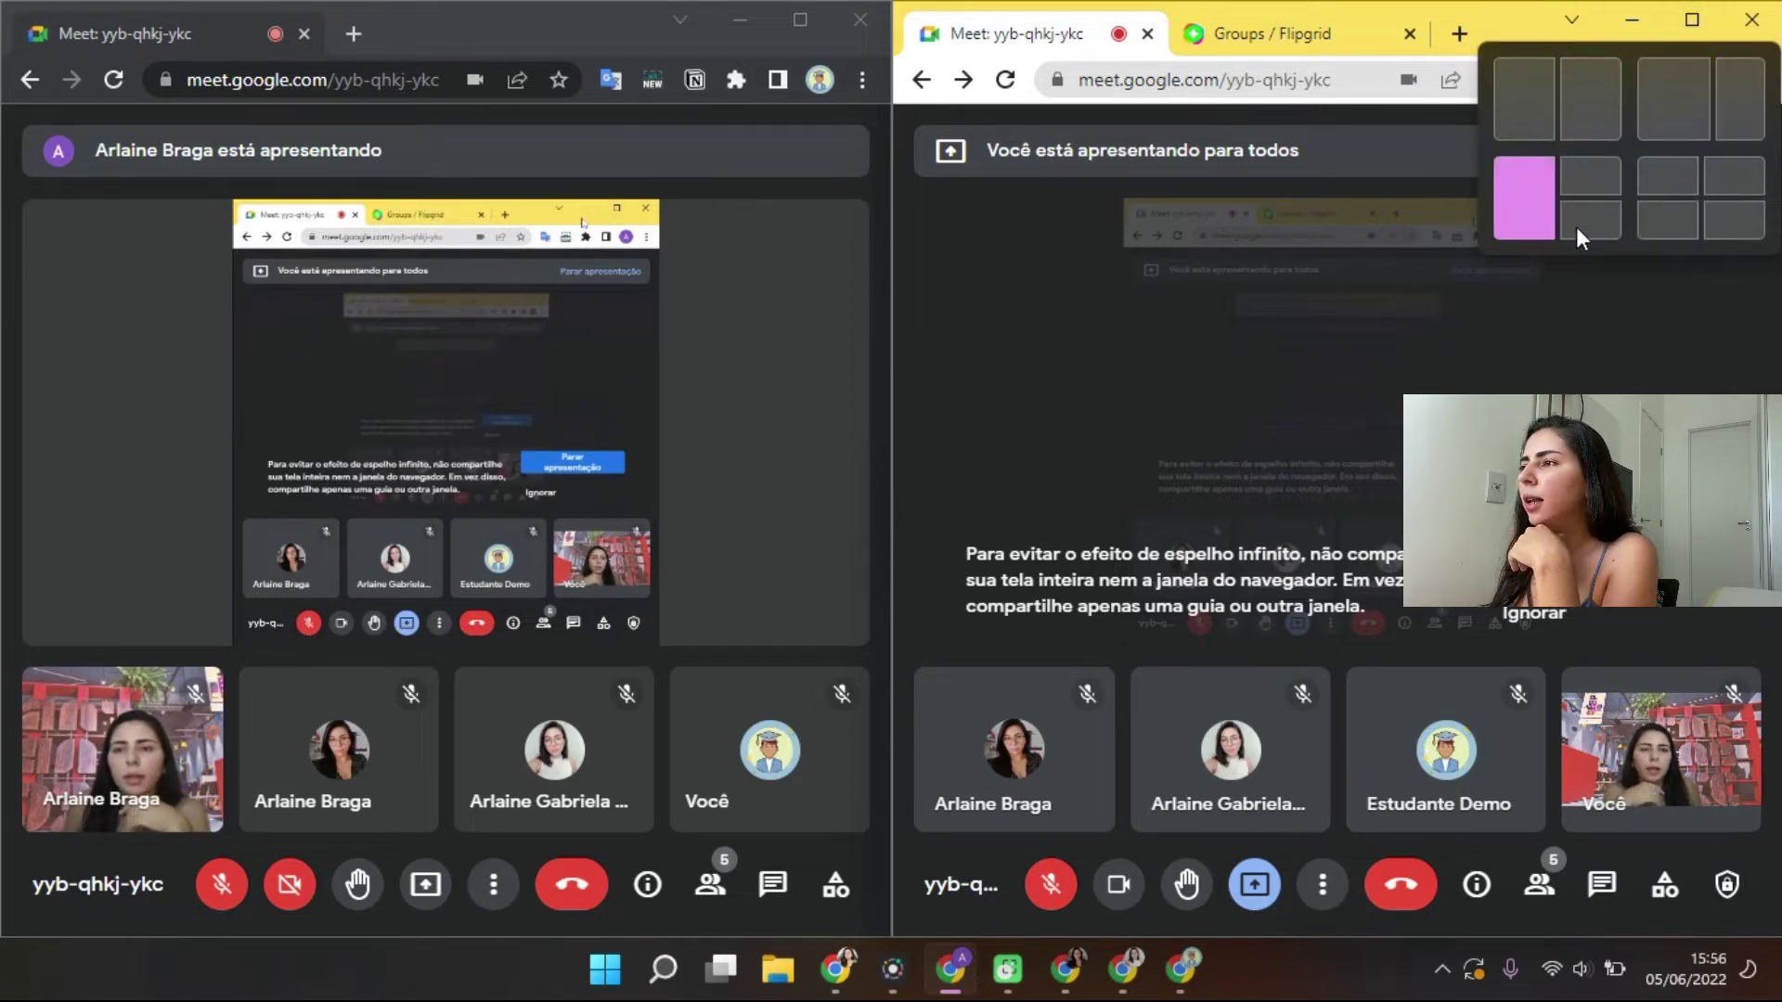
click(1661, 172)
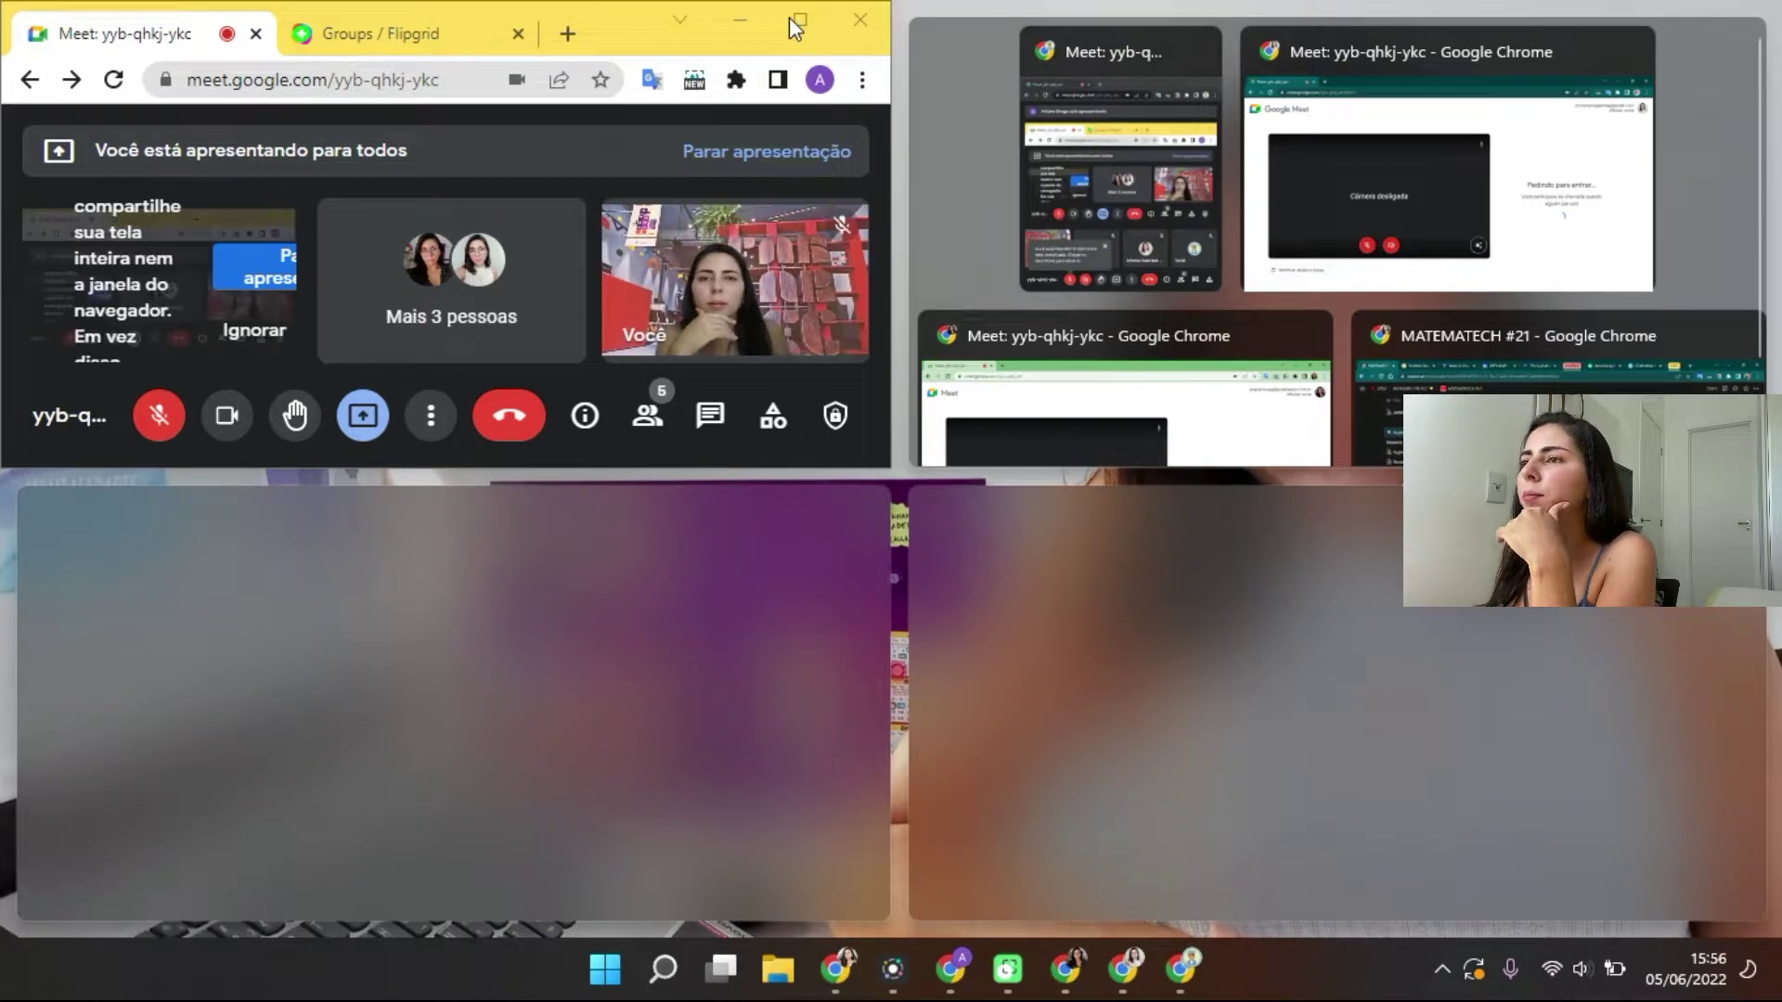
click(1082, 266)
Stop presenting the window and present only the Groups / Flipgrid tab instead.
click(1659, 151)
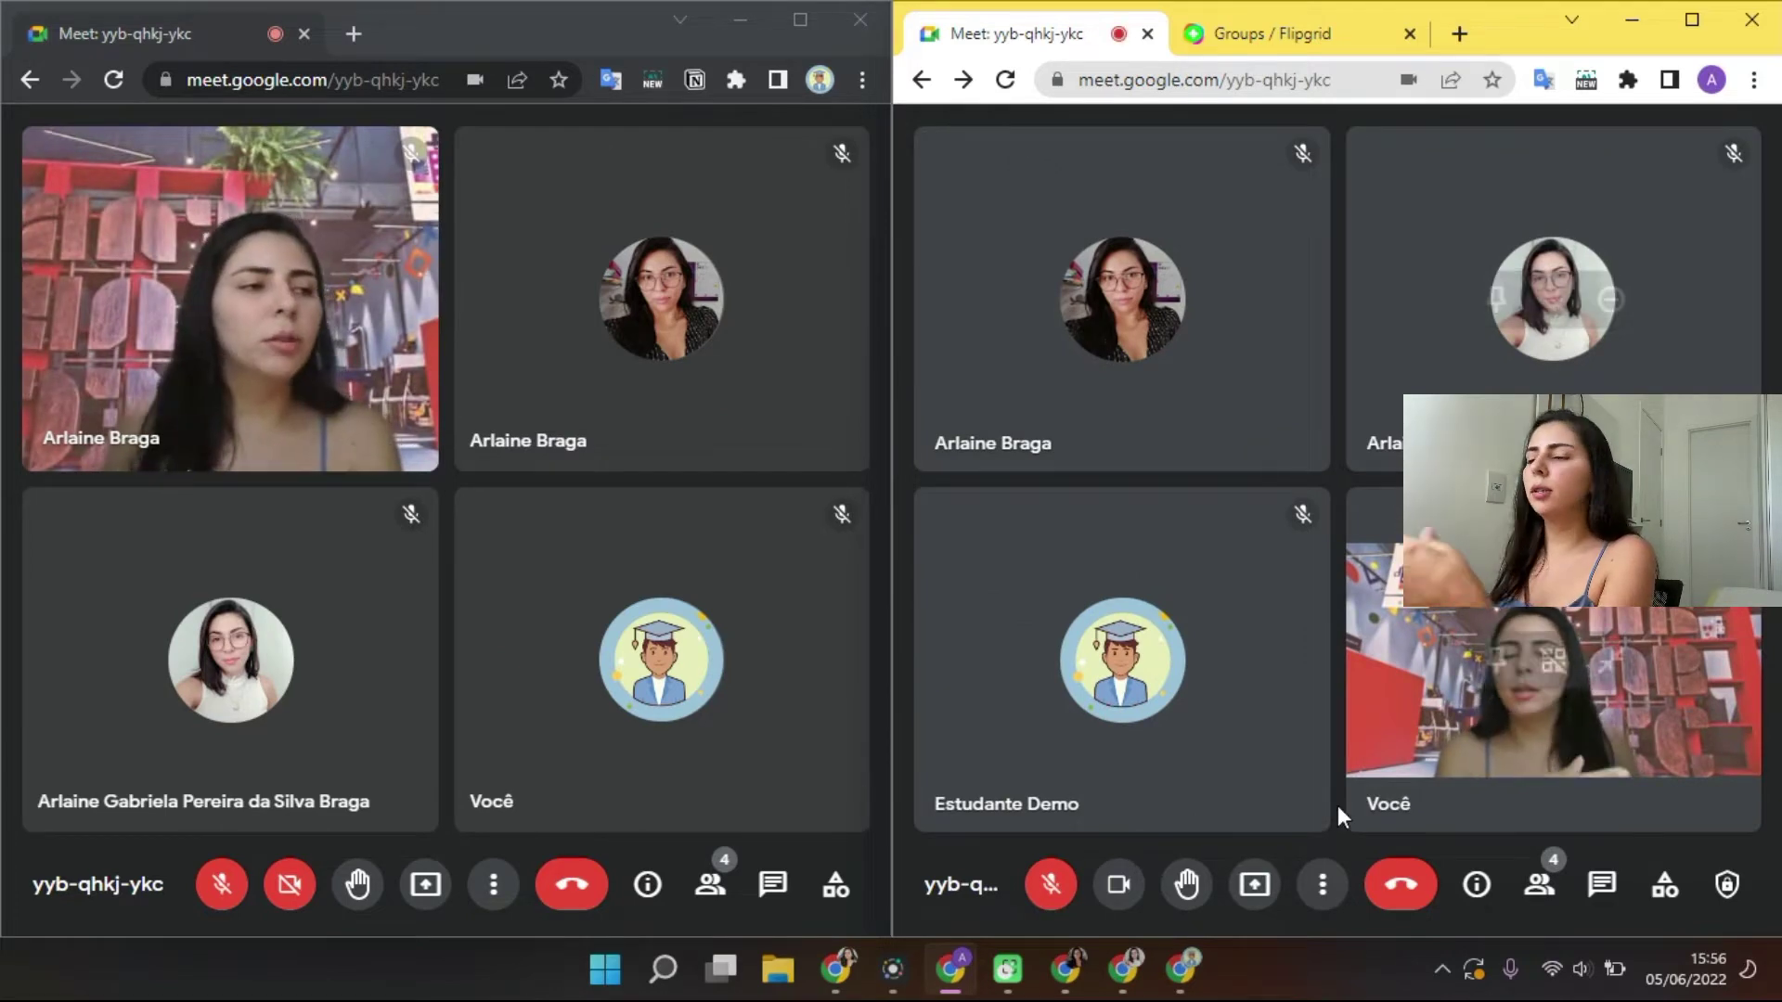
click(1246, 897)
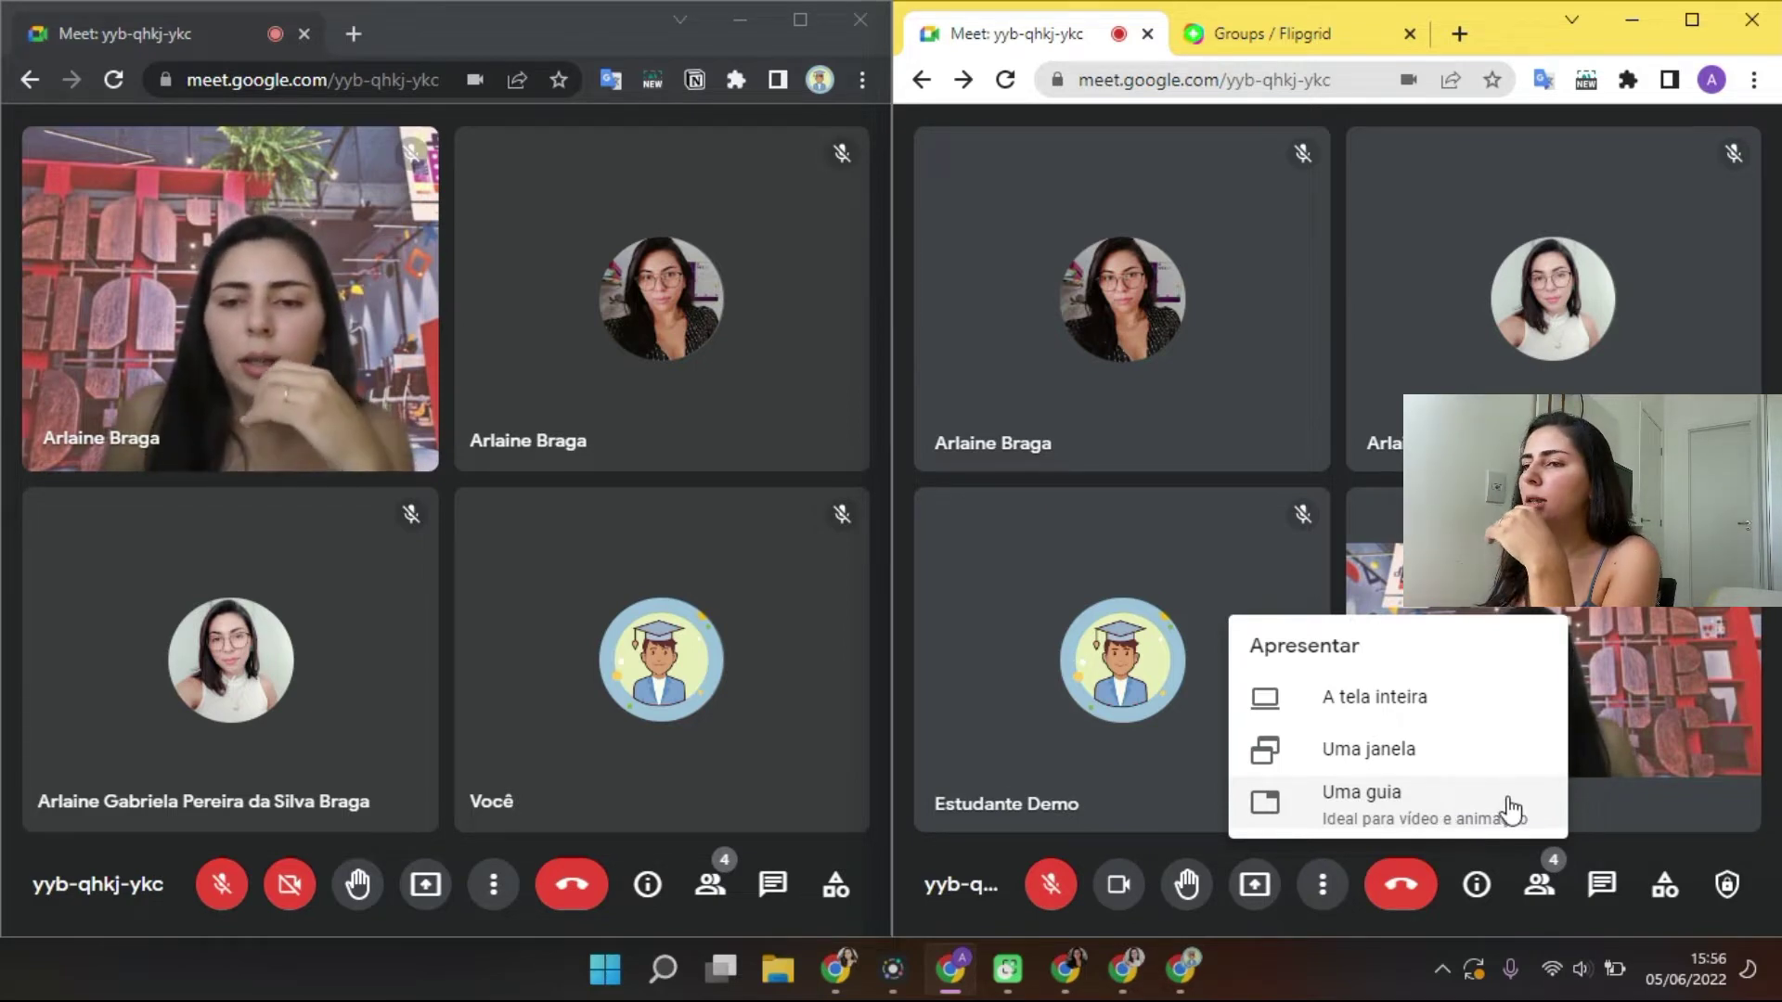
click(1390, 803)
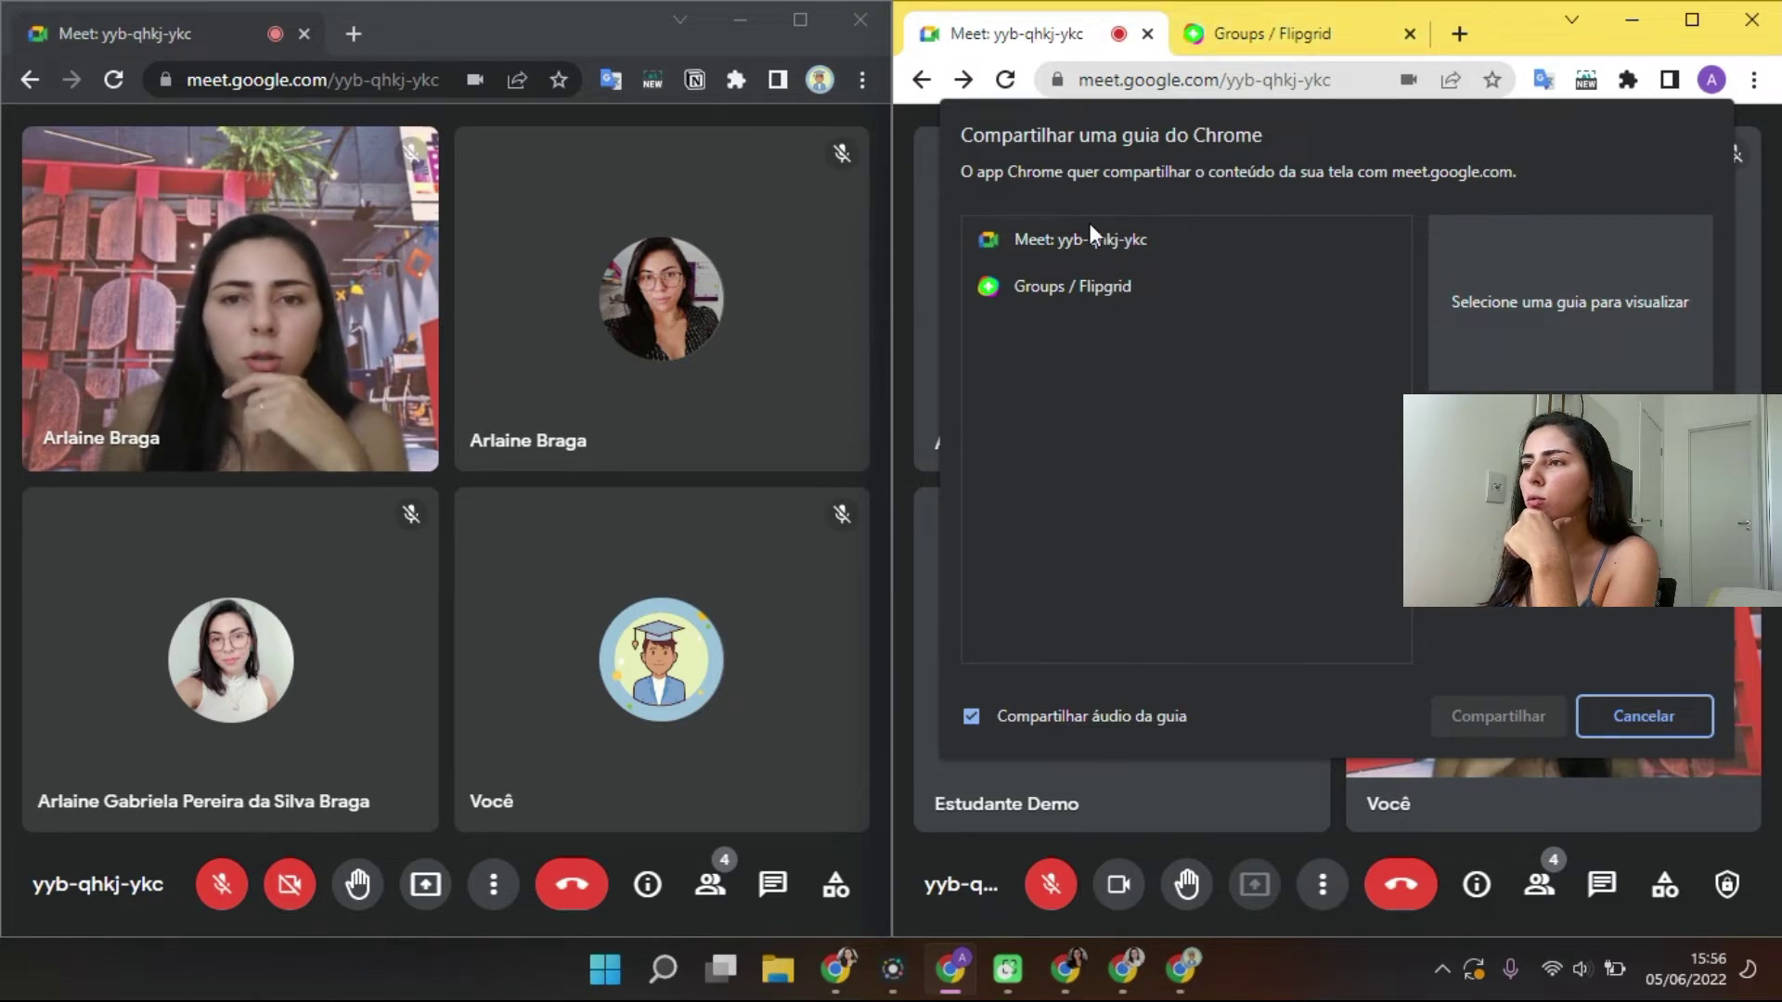
click(1072, 297)
click(1491, 717)
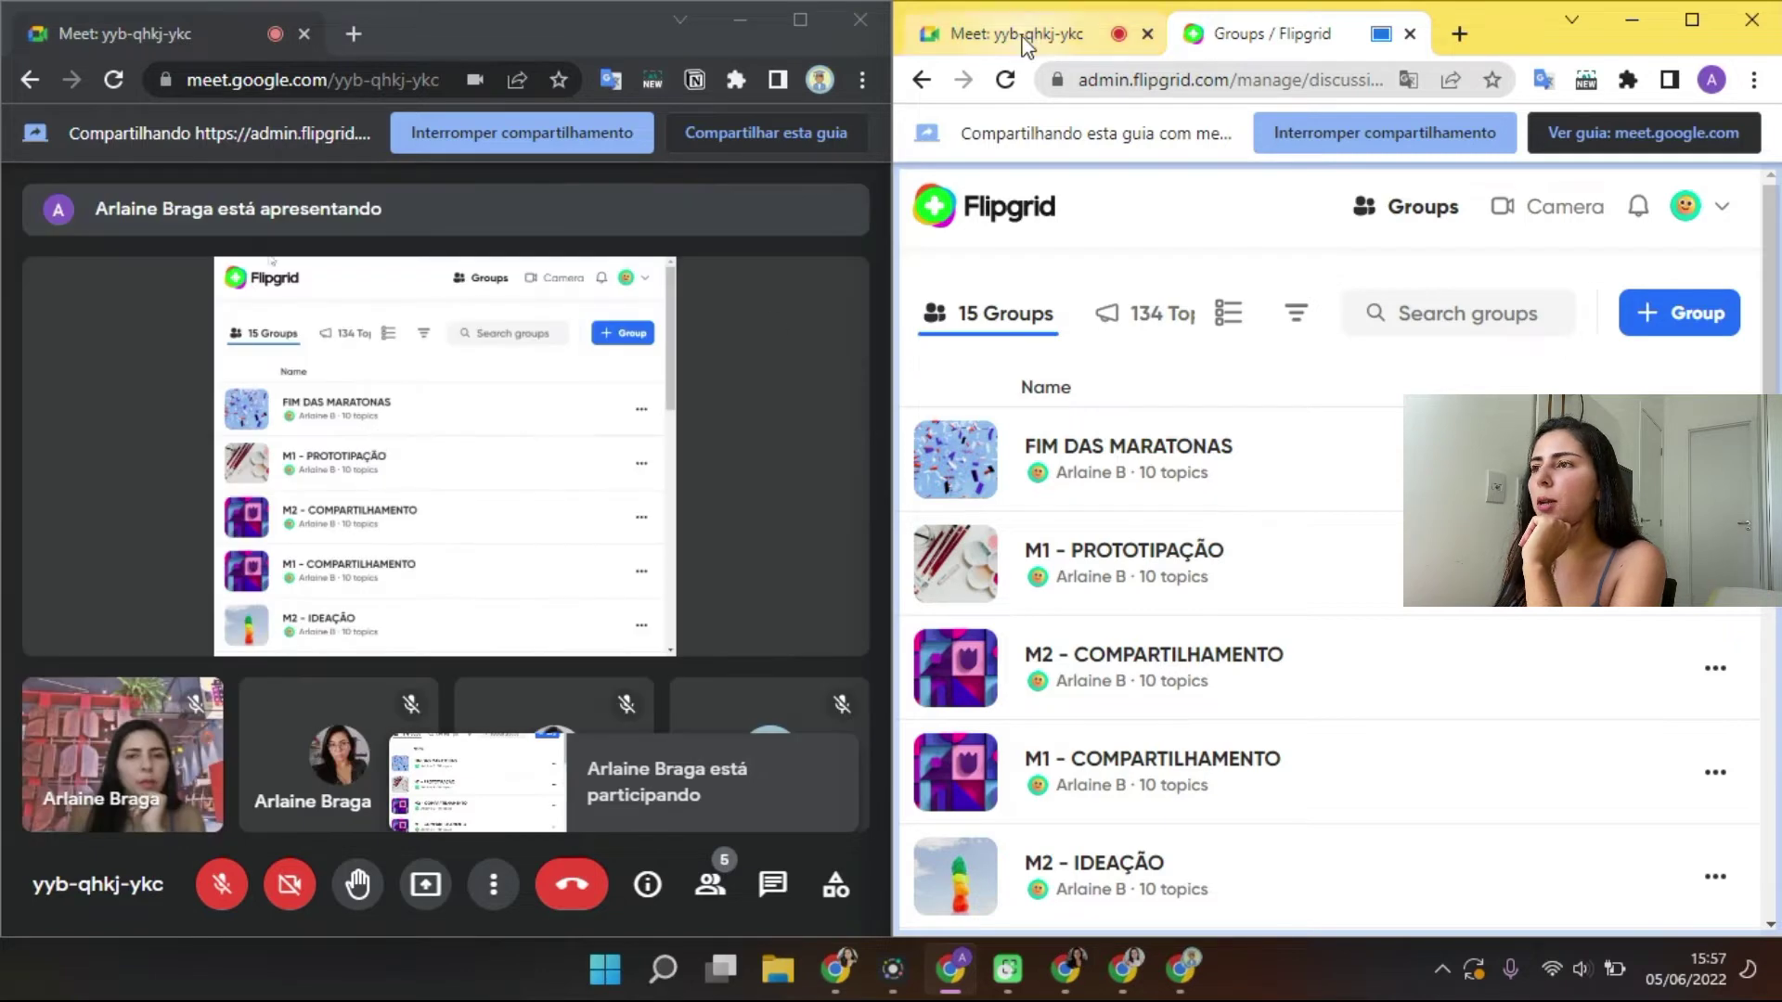
Check the tab presentation from the Meet tab, maximize the host's window, and scroll through the Flipgrid groups list.
click(1021, 35)
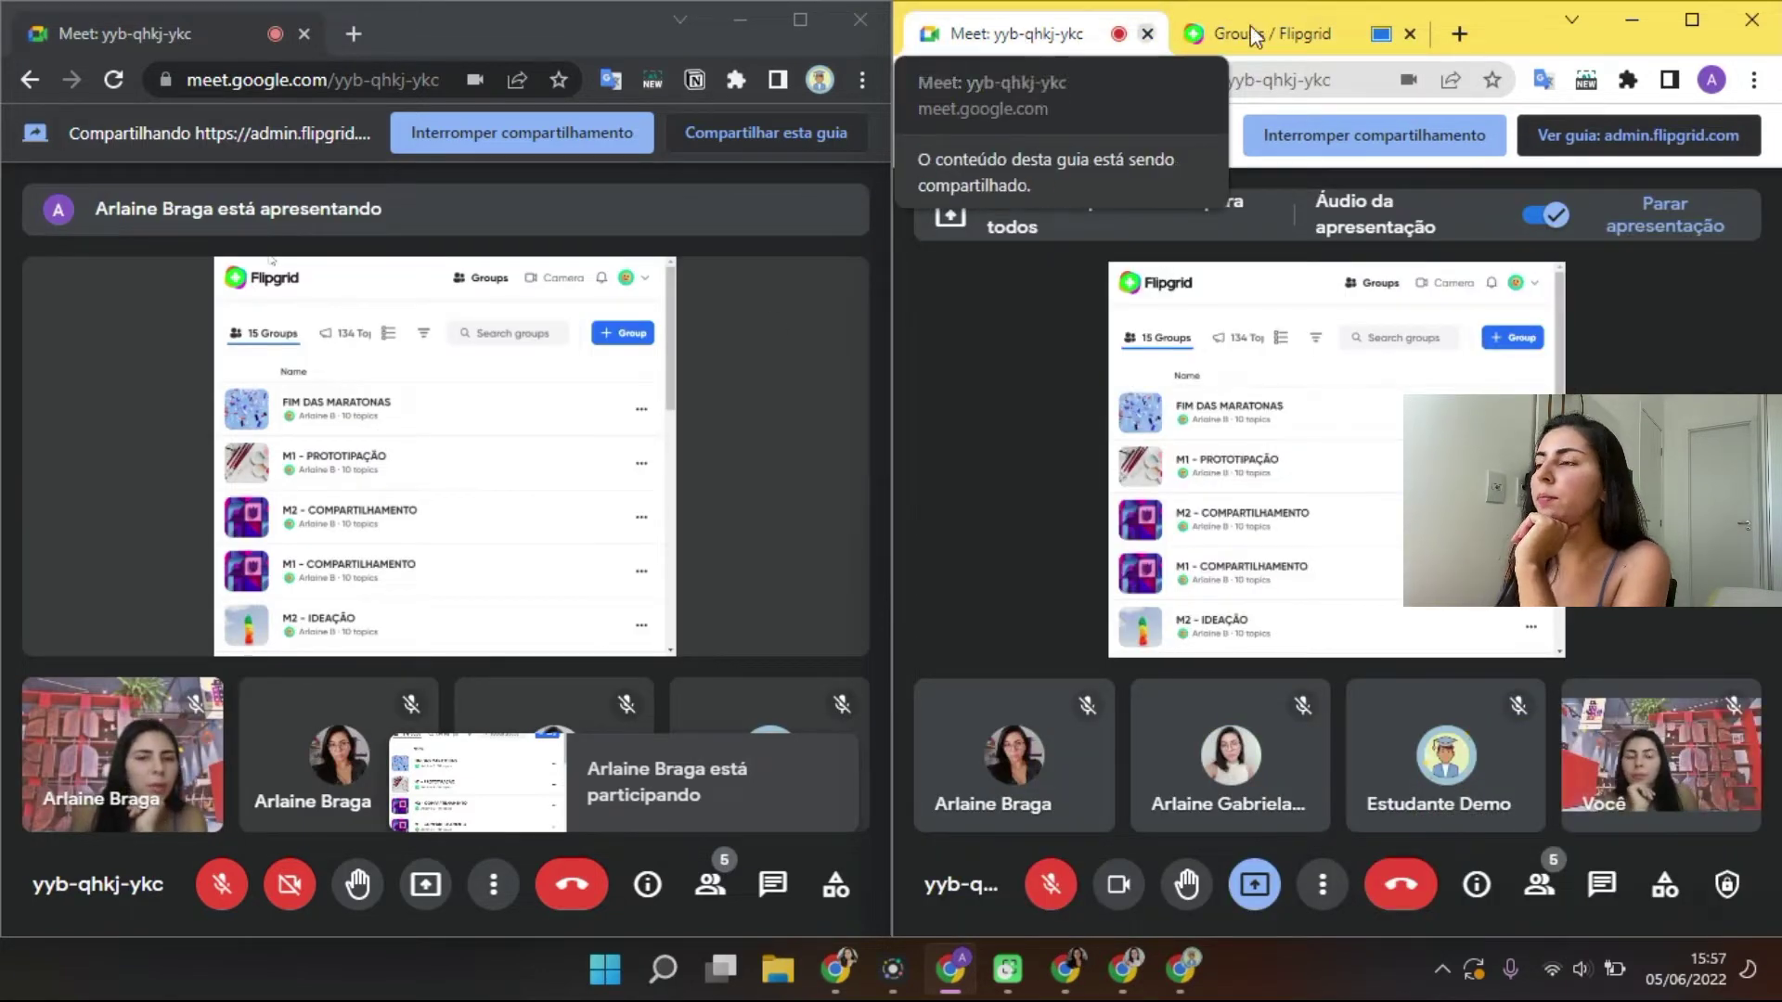
click(1693, 31)
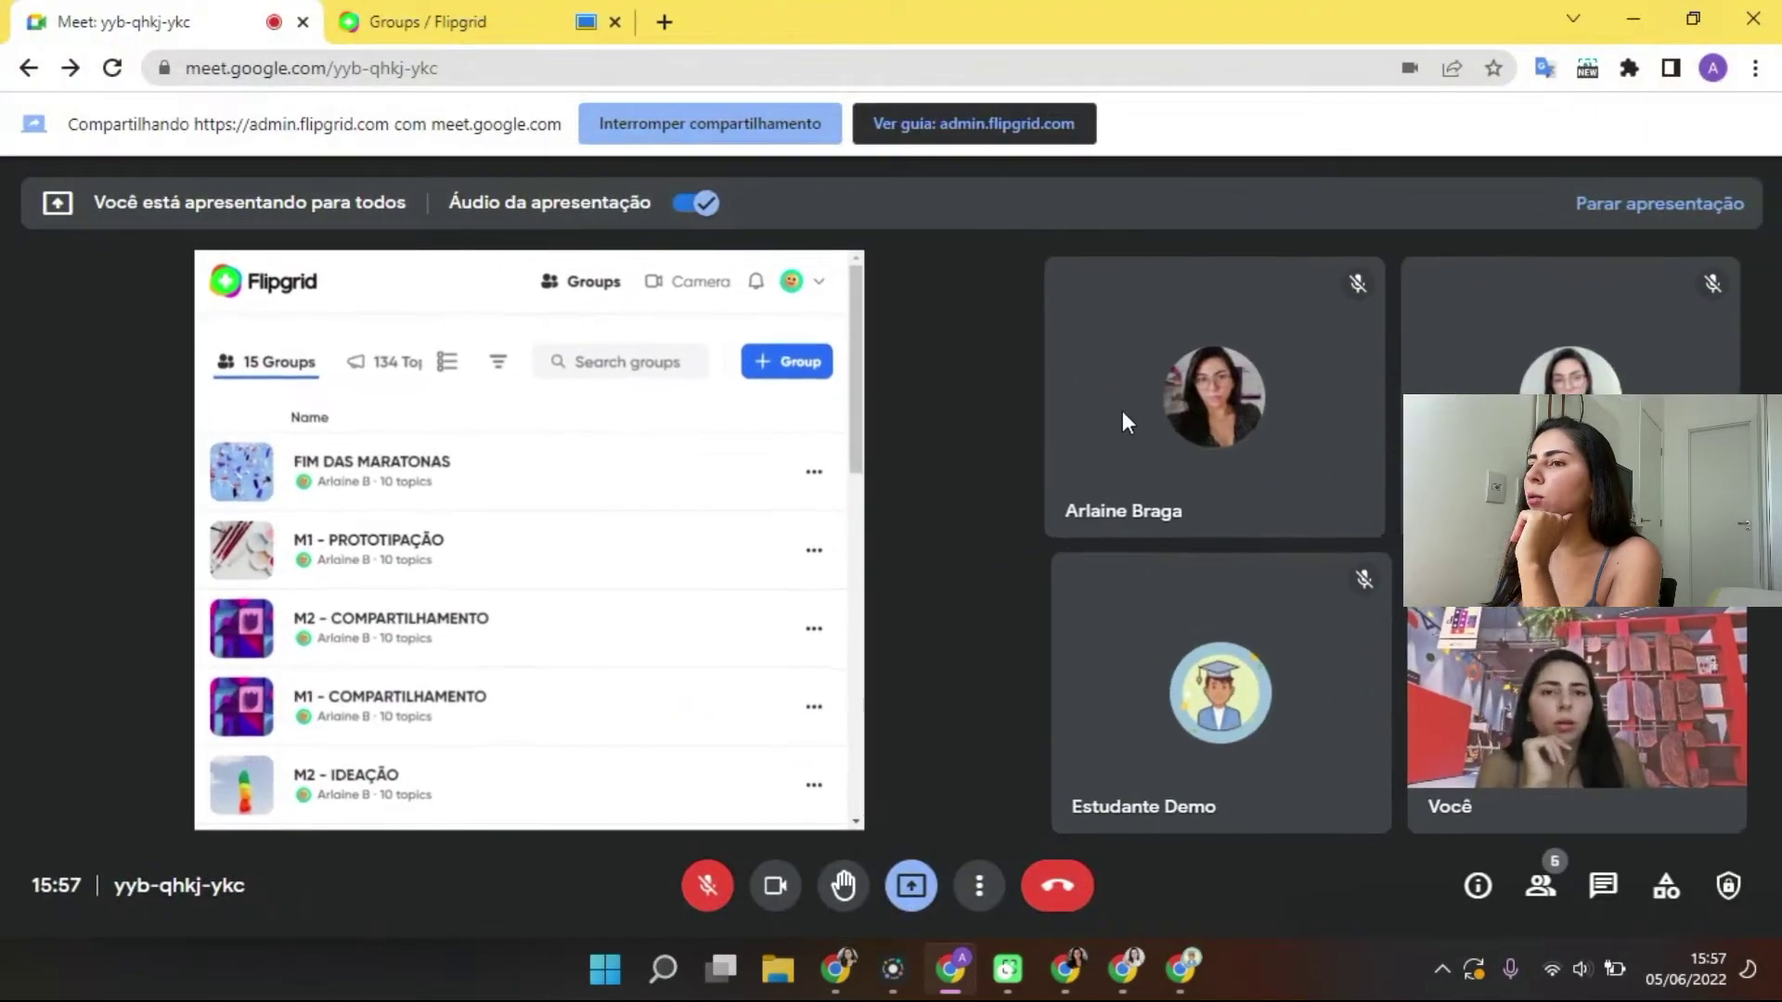
click(437, 35)
scroll(334, 464, down, 15)
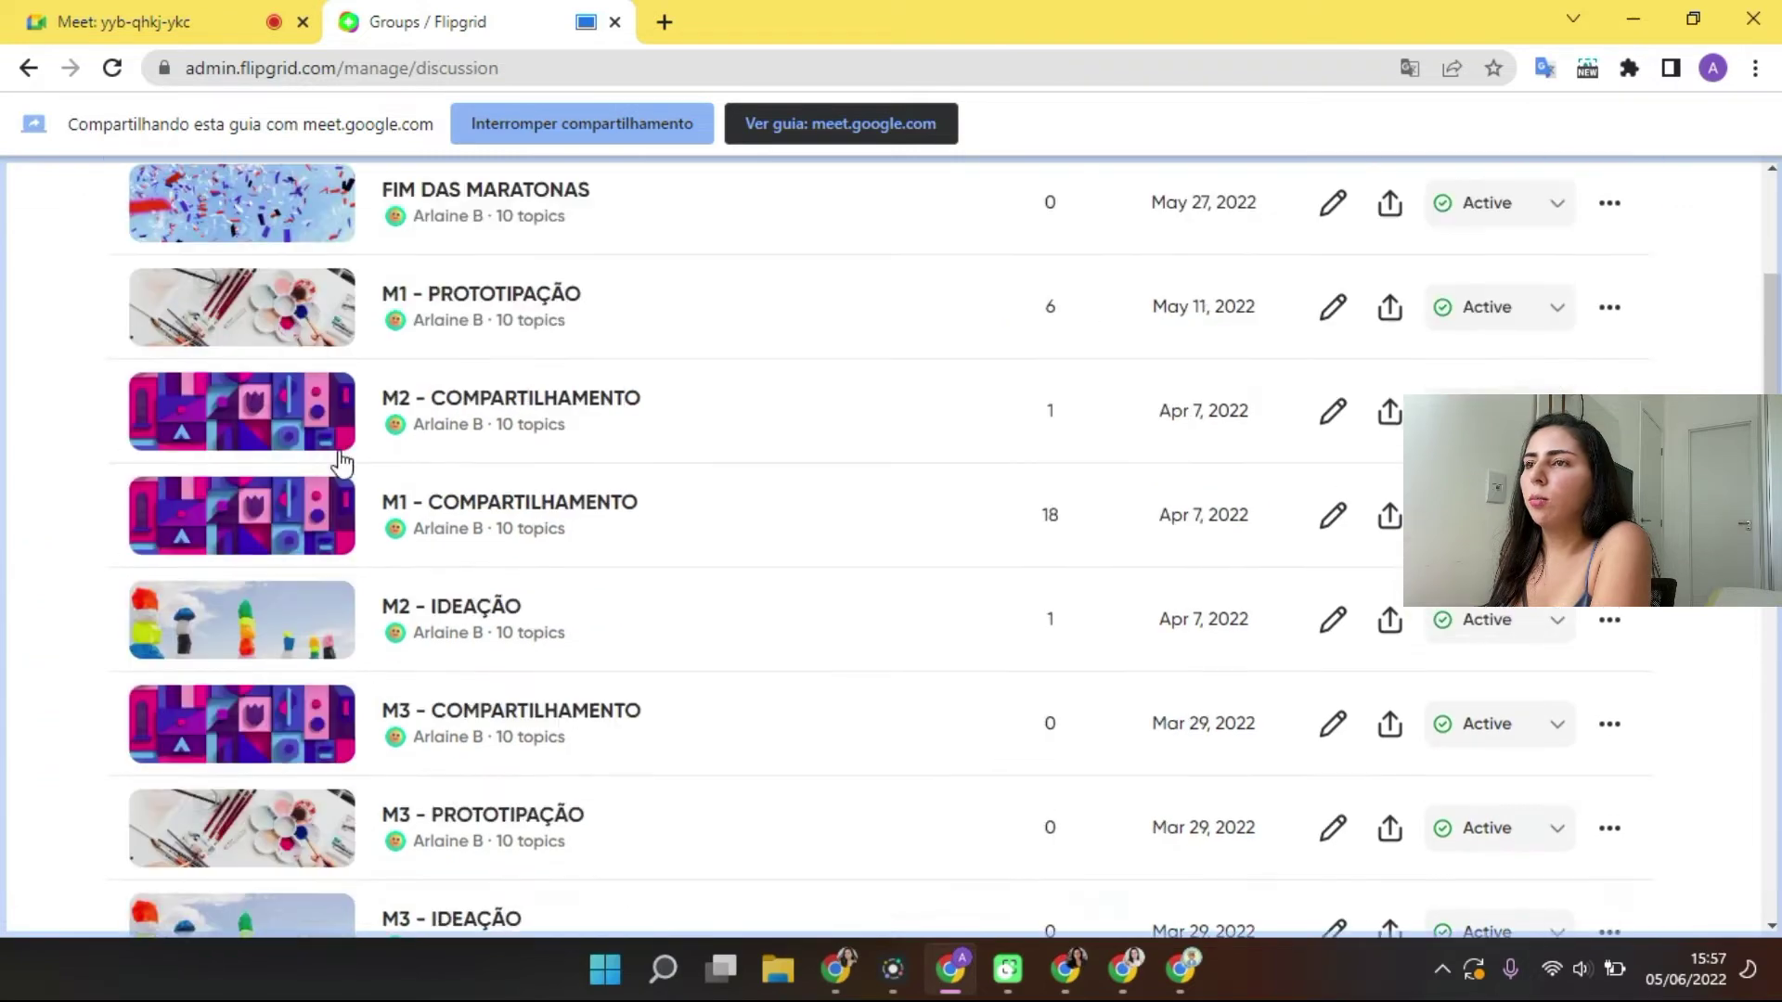
scroll(334, 464, up, 15)
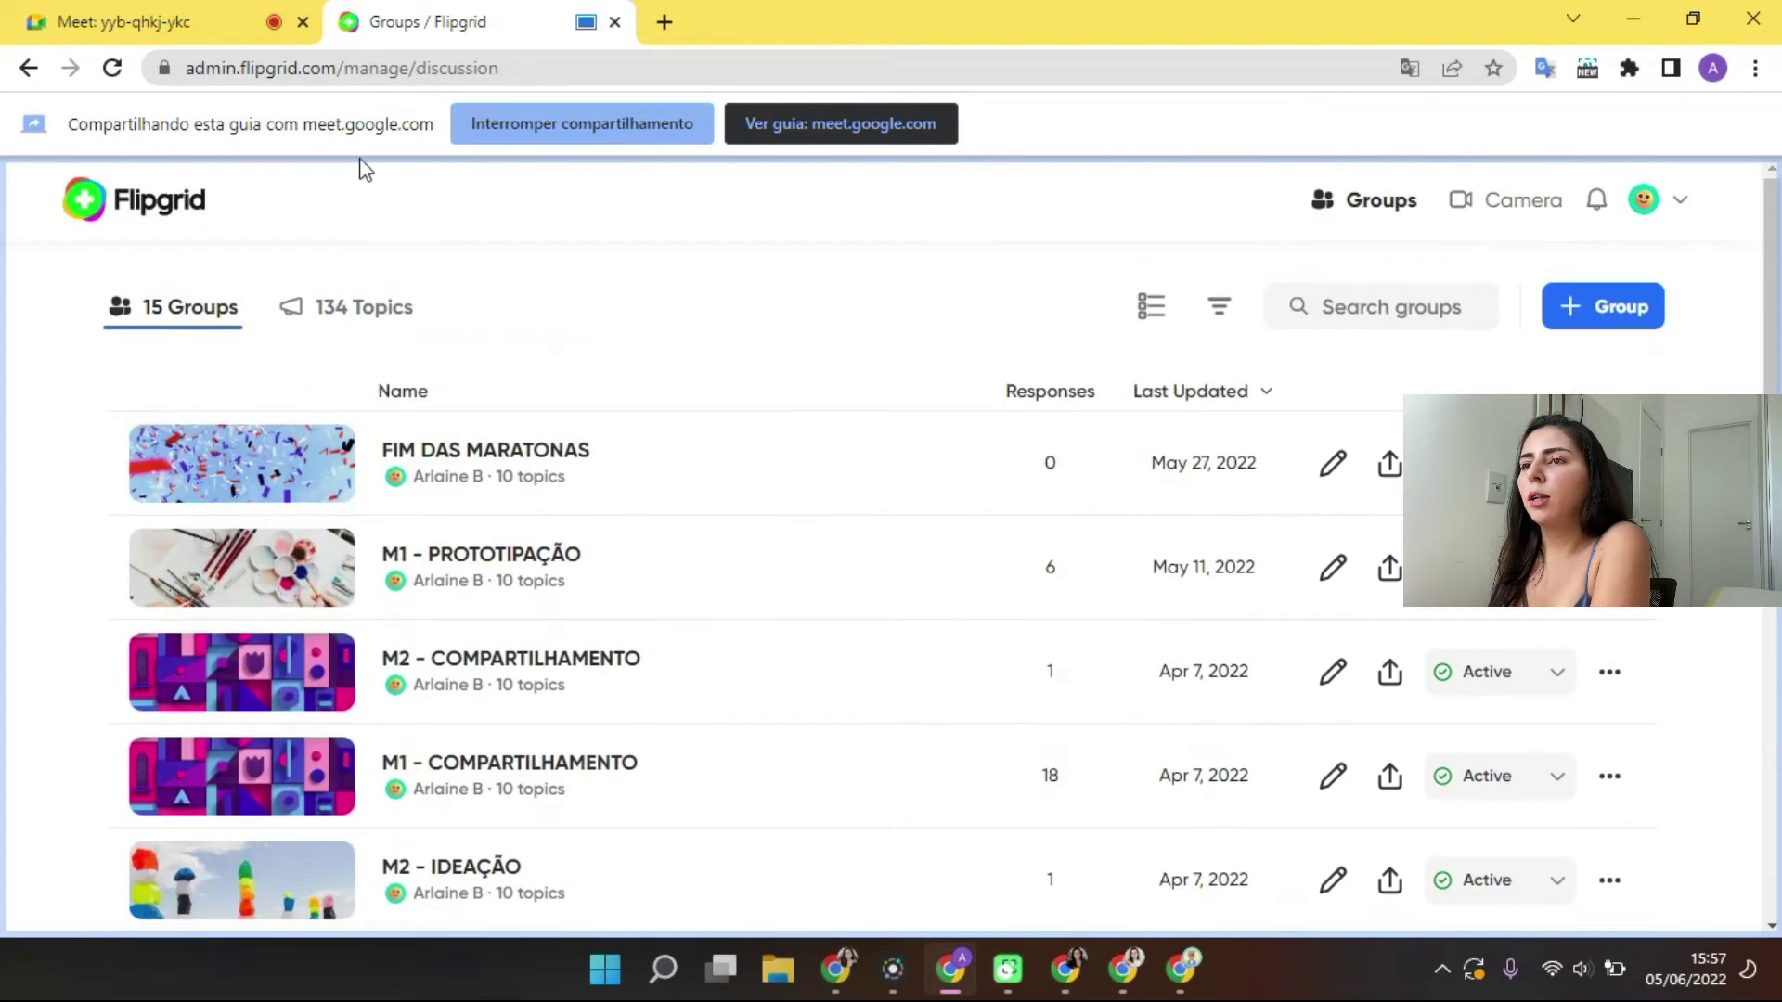
Return to the meeting tab and stop presenting the Flipgrid tab.
click(176, 22)
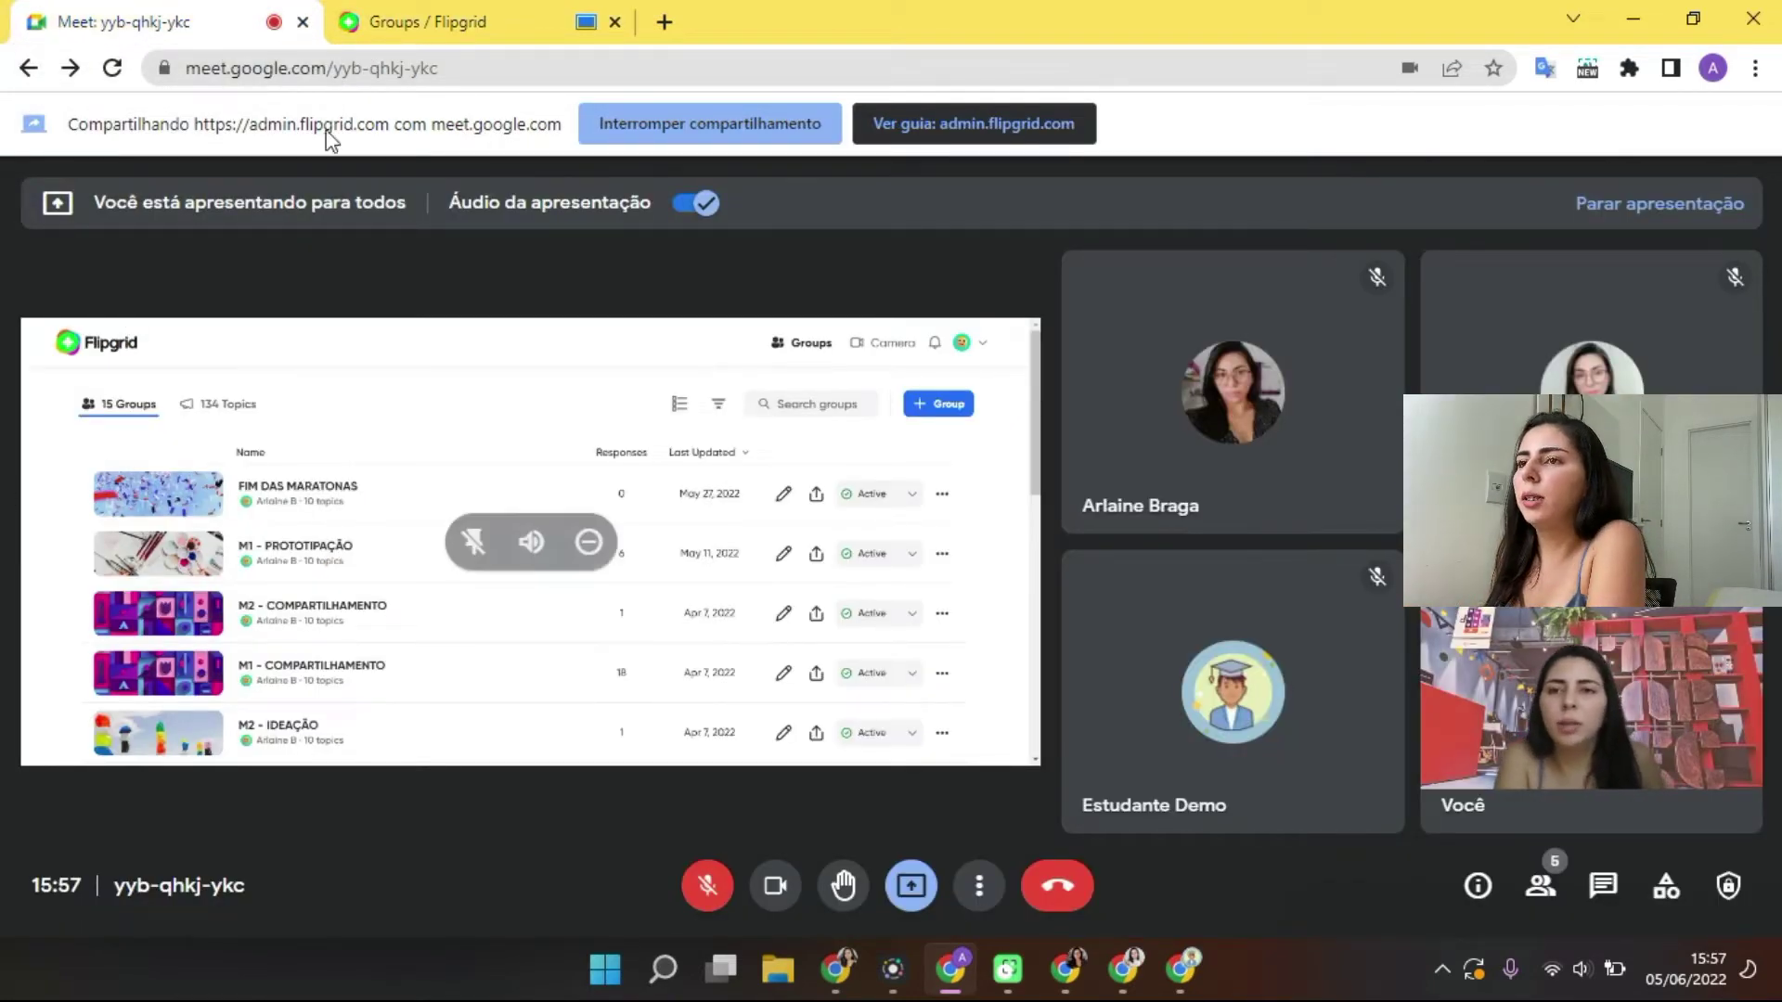
click(911, 888)
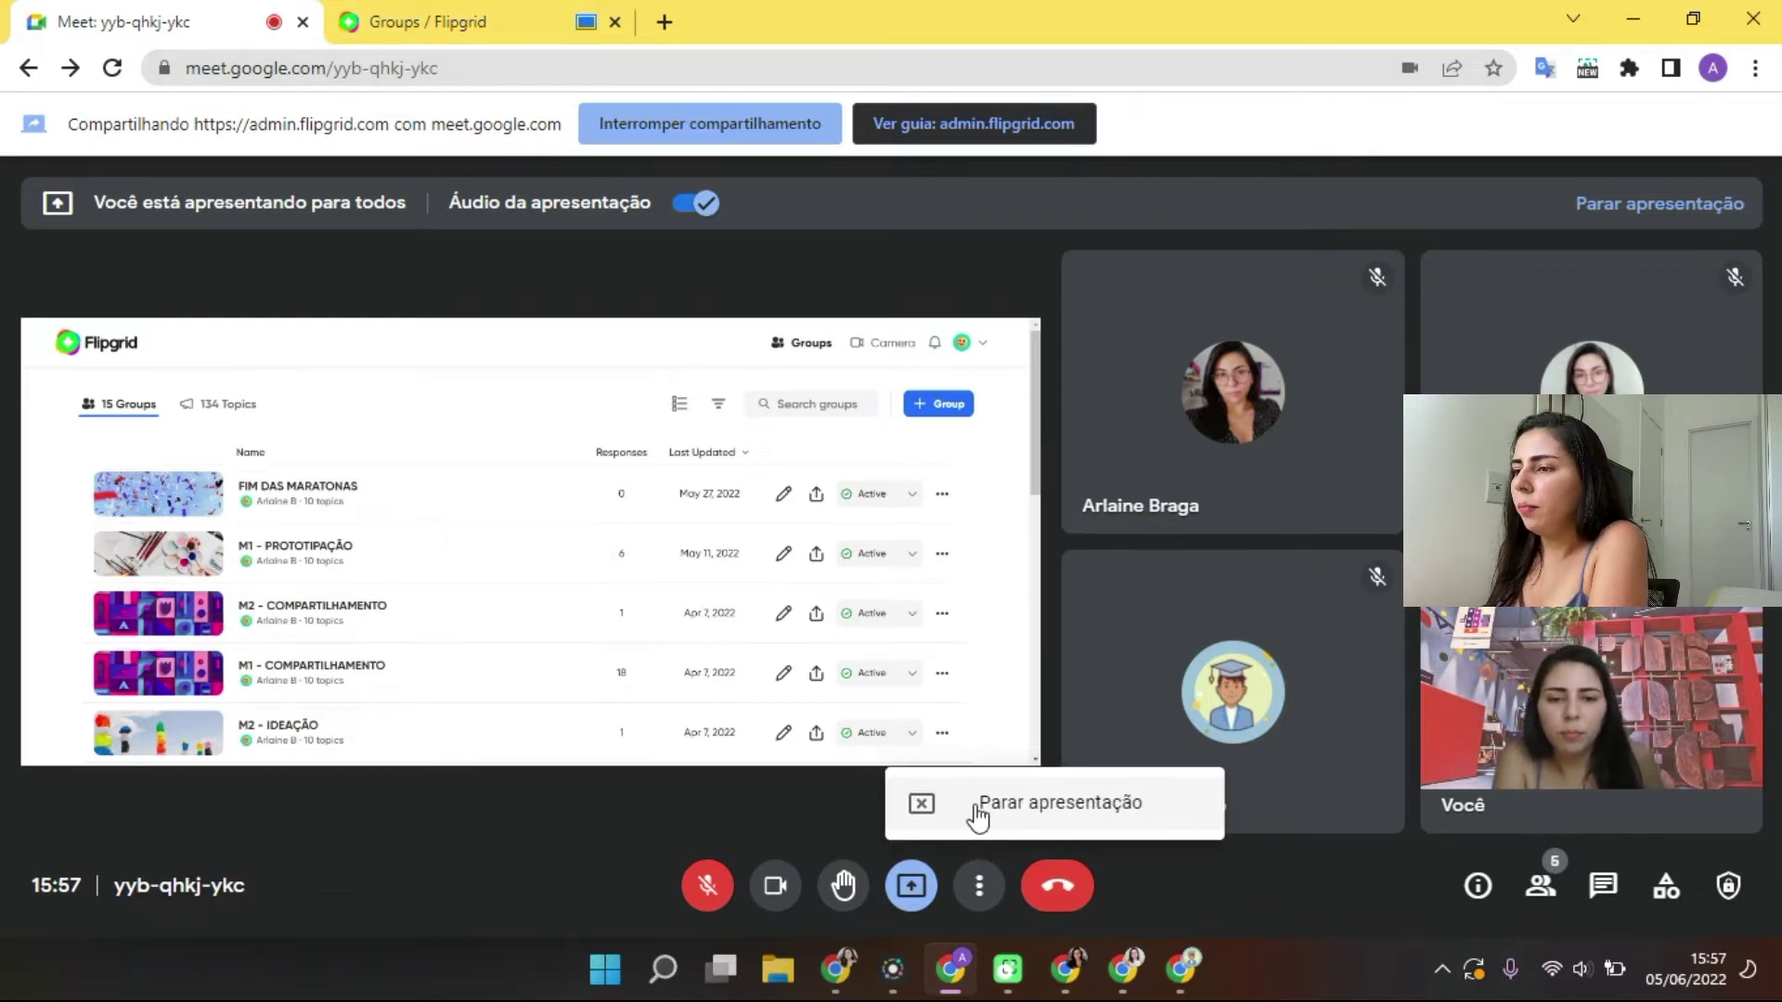
click(975, 815)
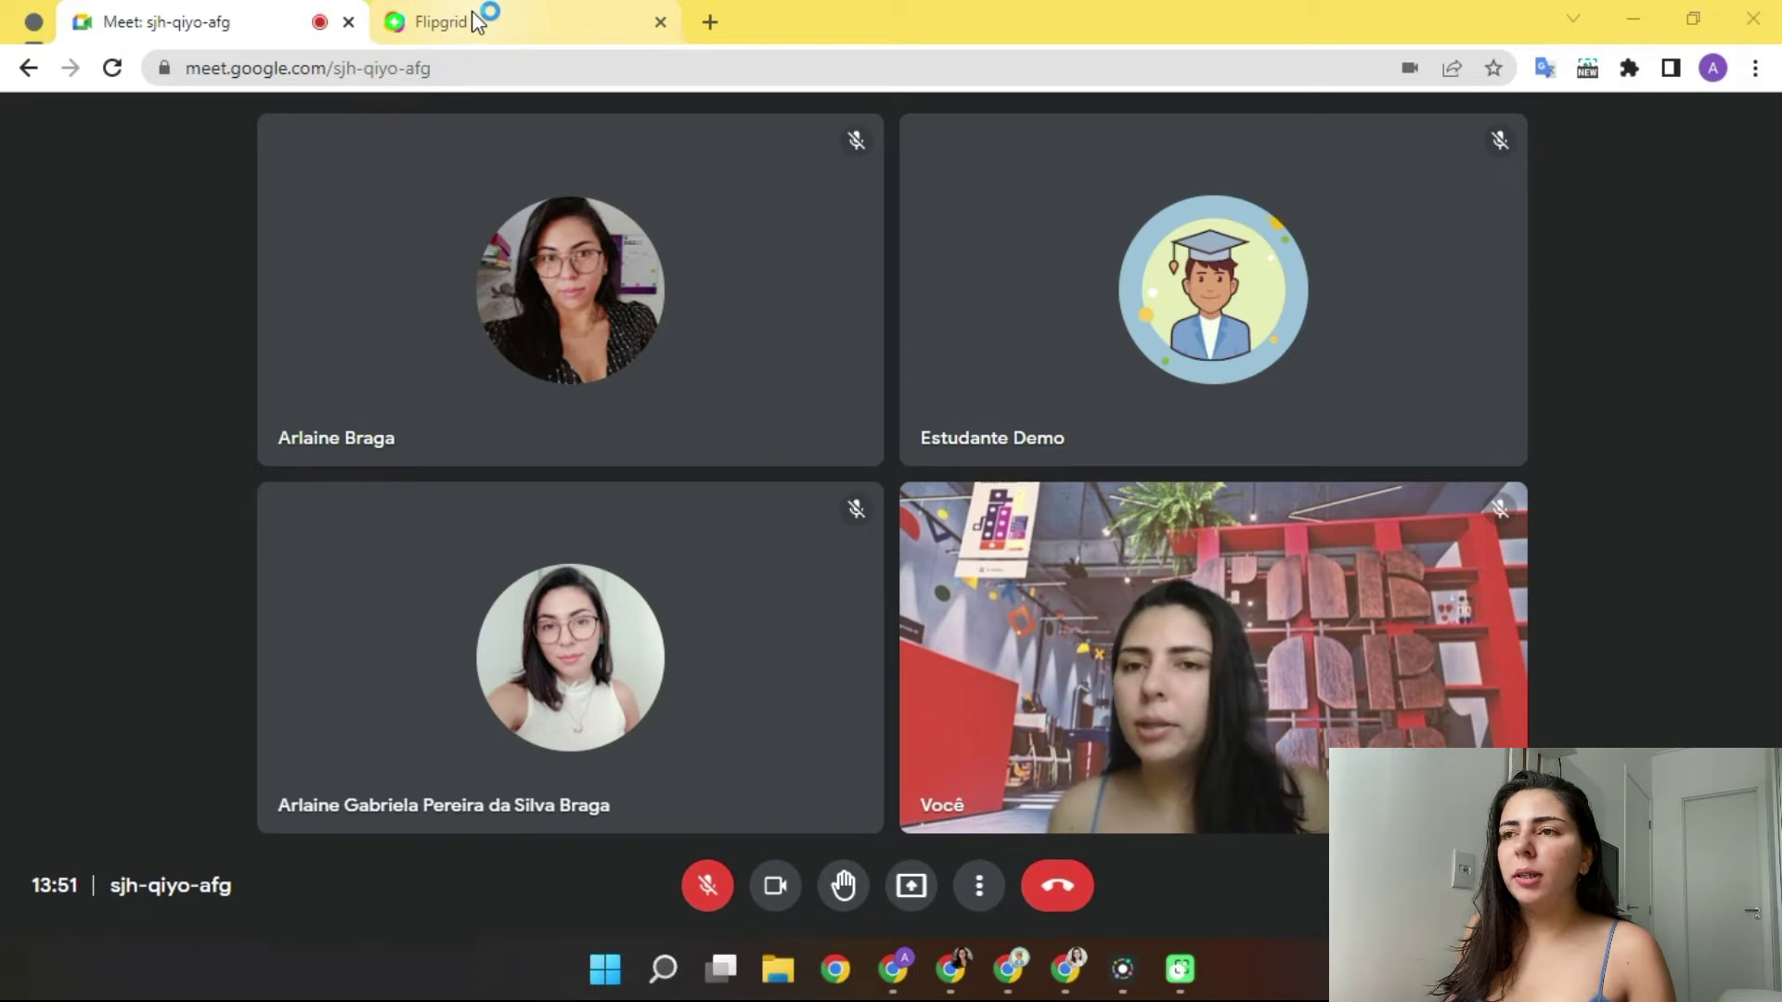
Separate the Flipgrid tab into its own window and arrange it side by side with the Meet window.
click(474, 20)
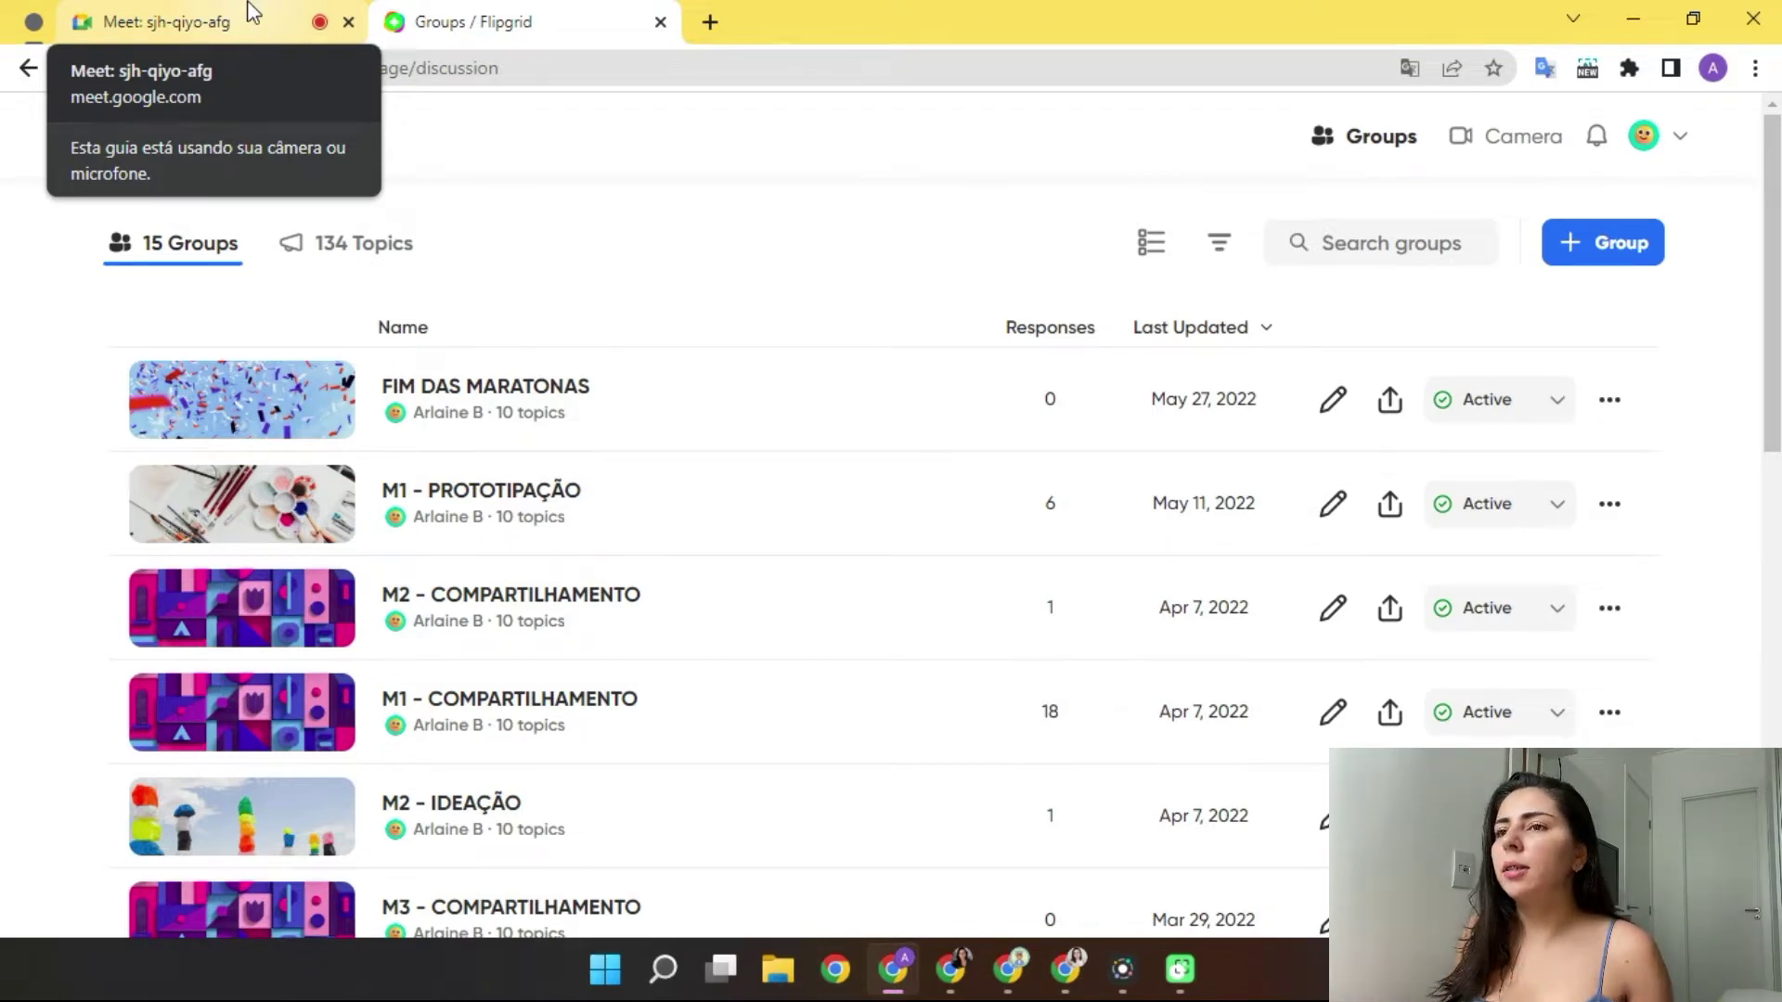
click(252, 13)
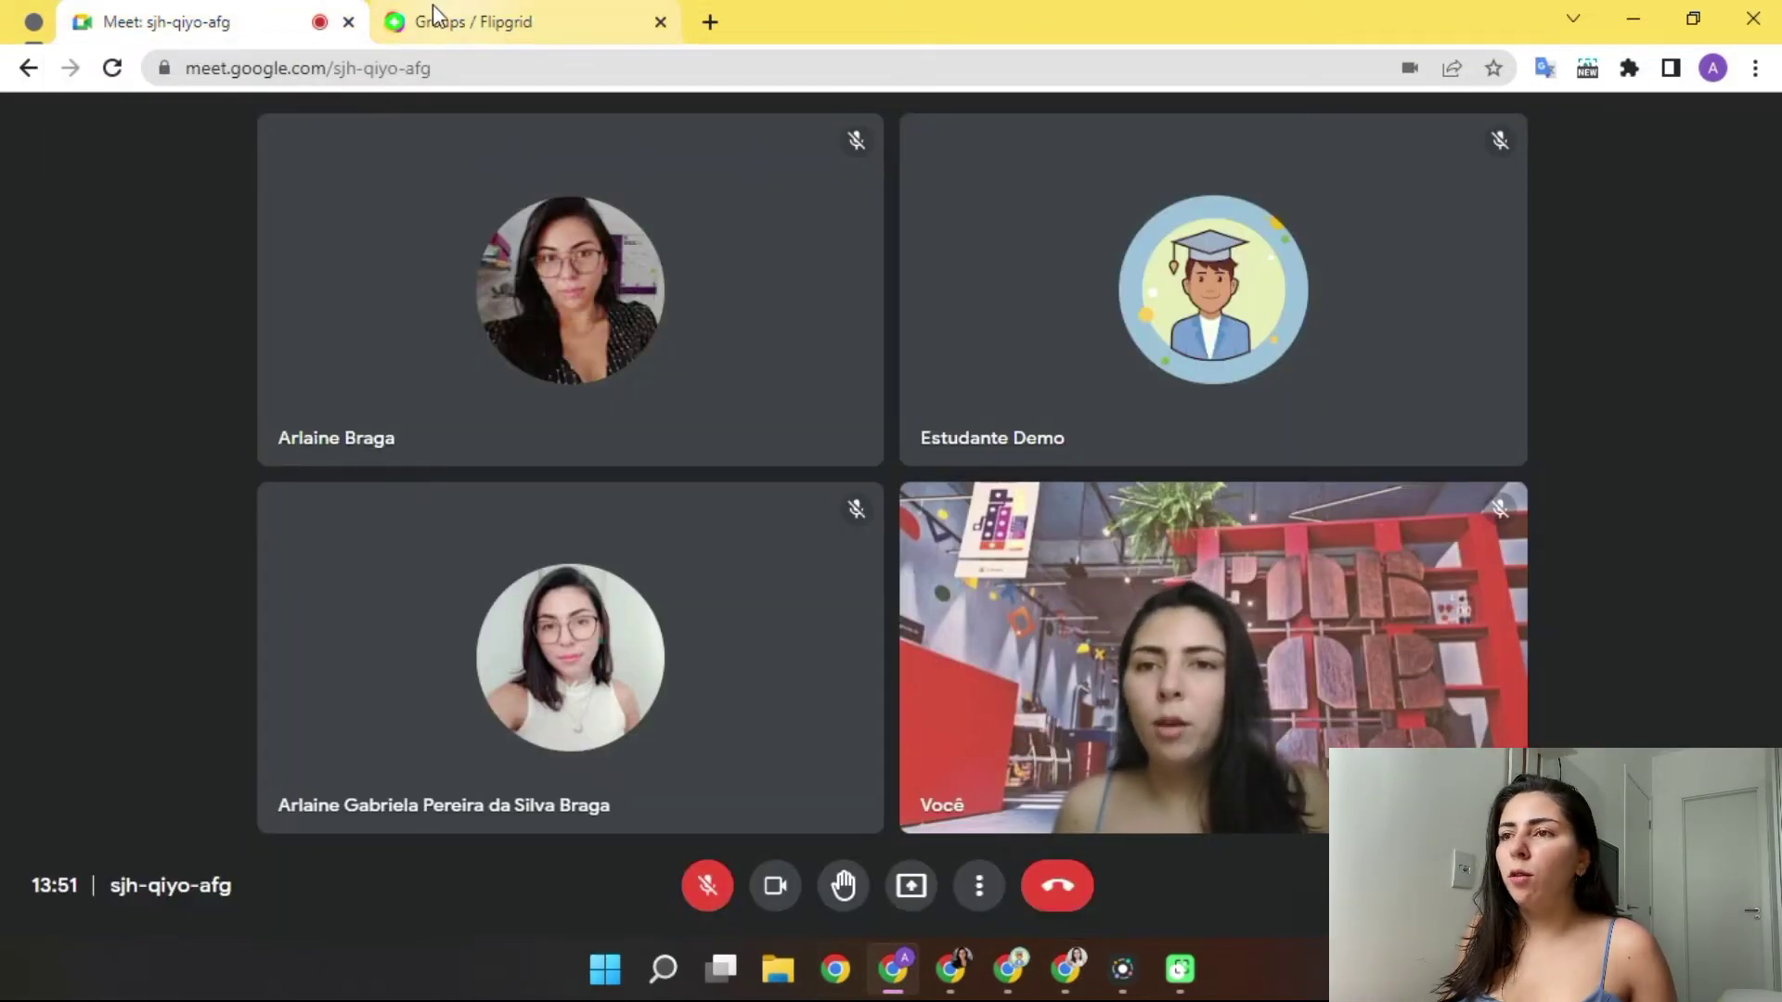
click(457, 25)
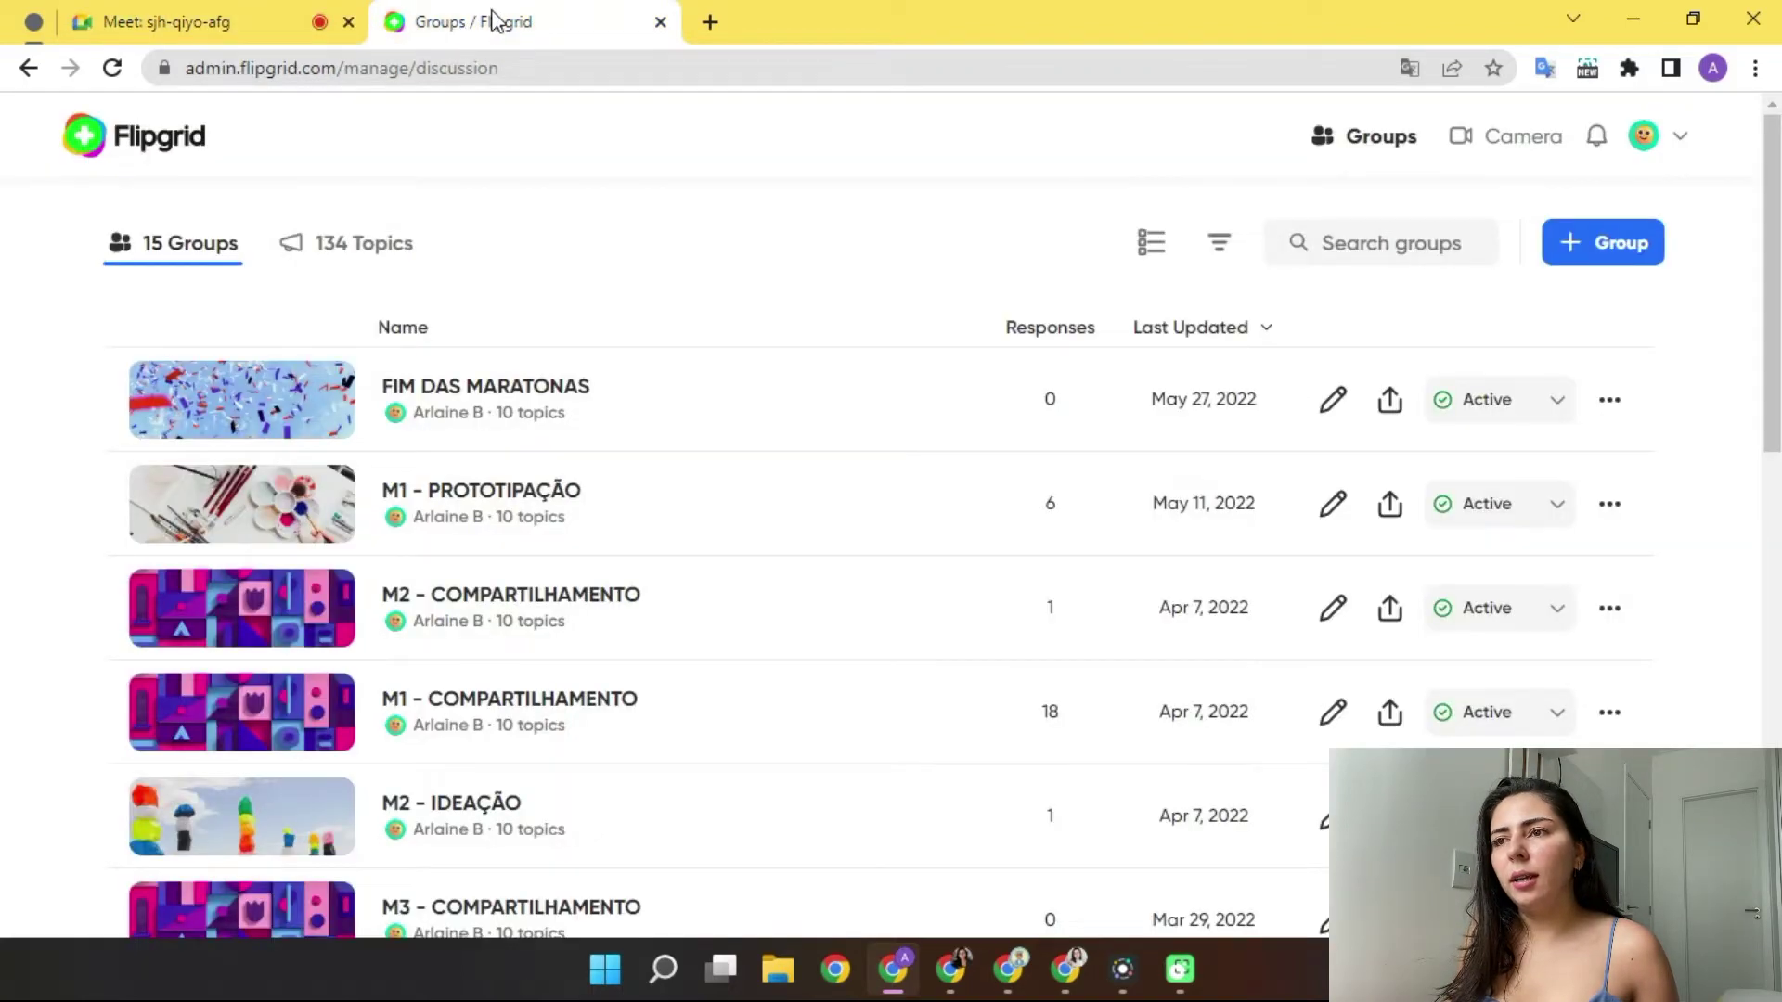
drag(534, 25, 284, 223)
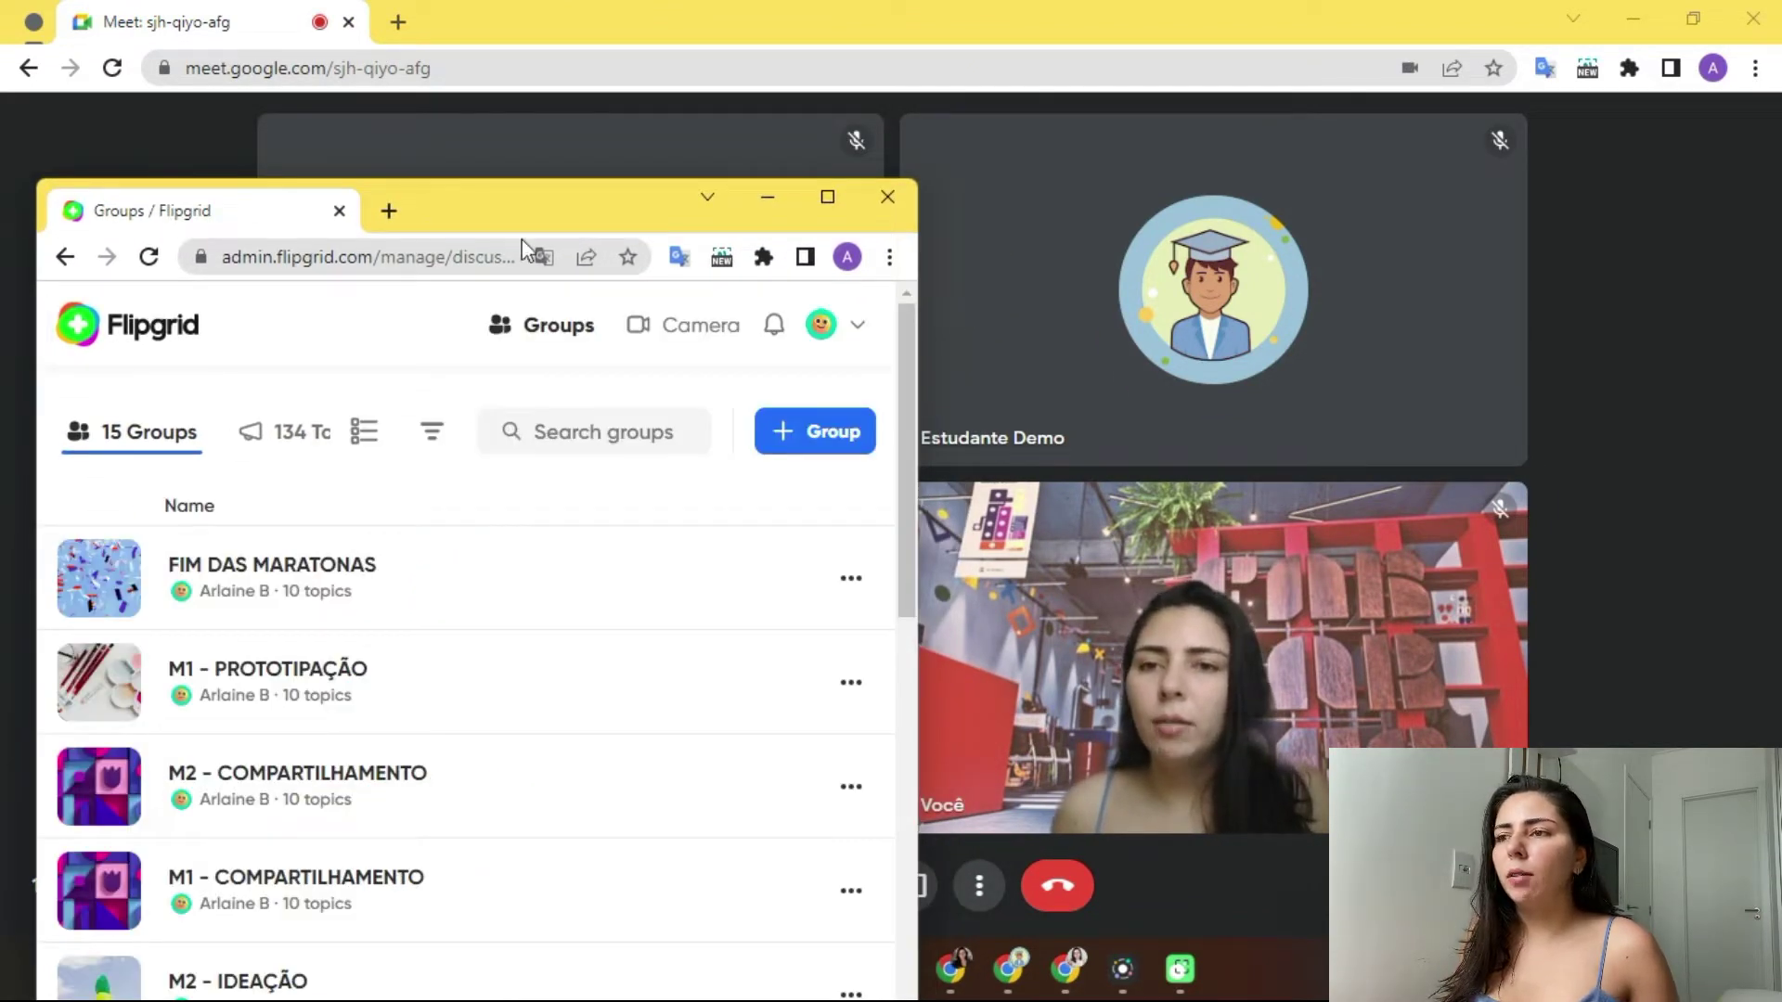
click(1645, 320)
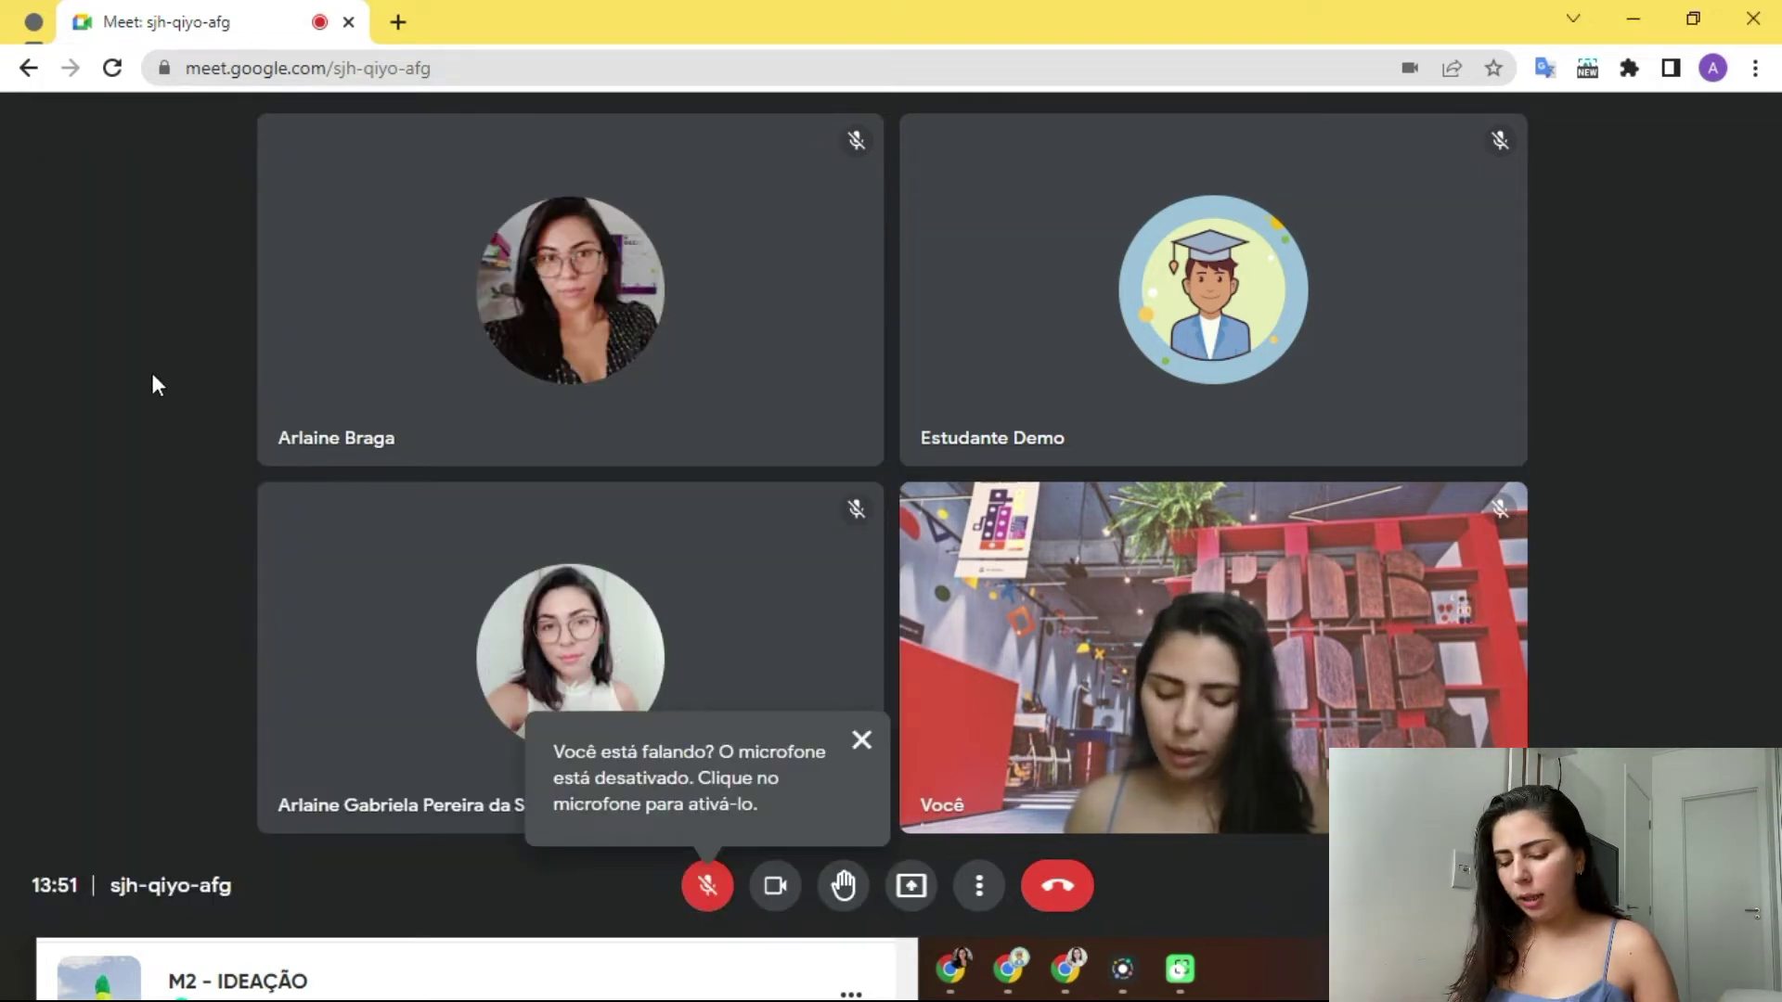
key(super+Right)
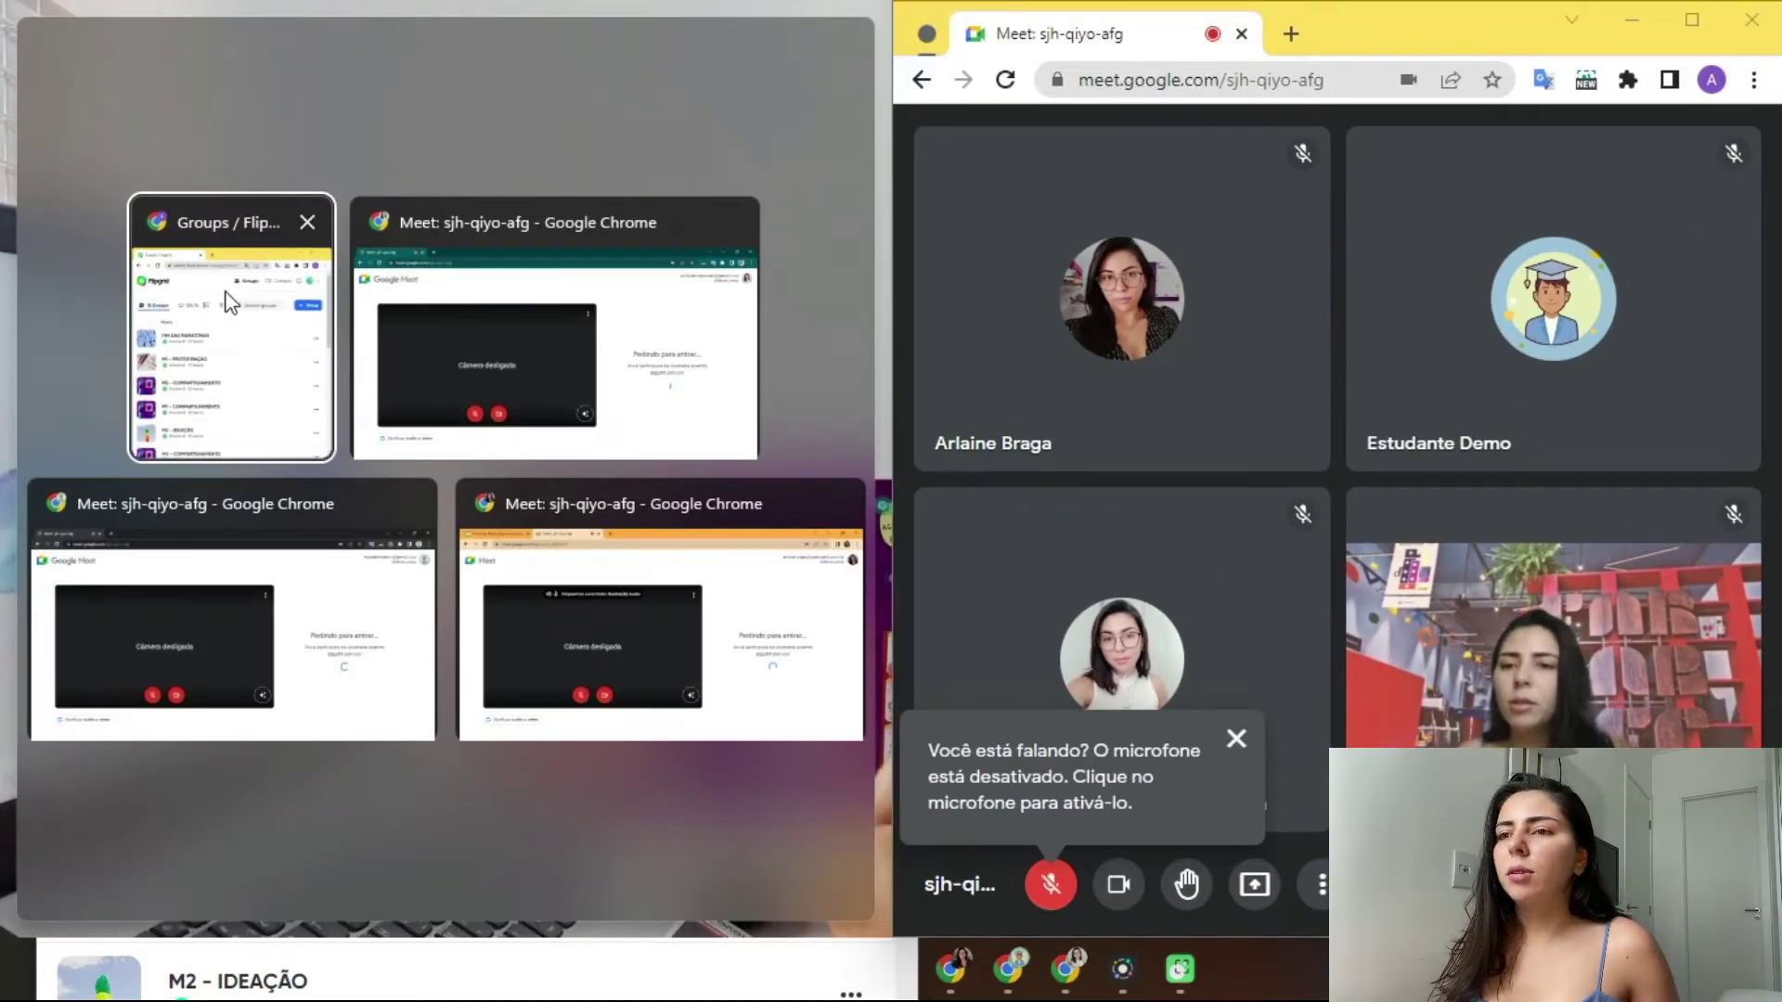
click(227, 301)
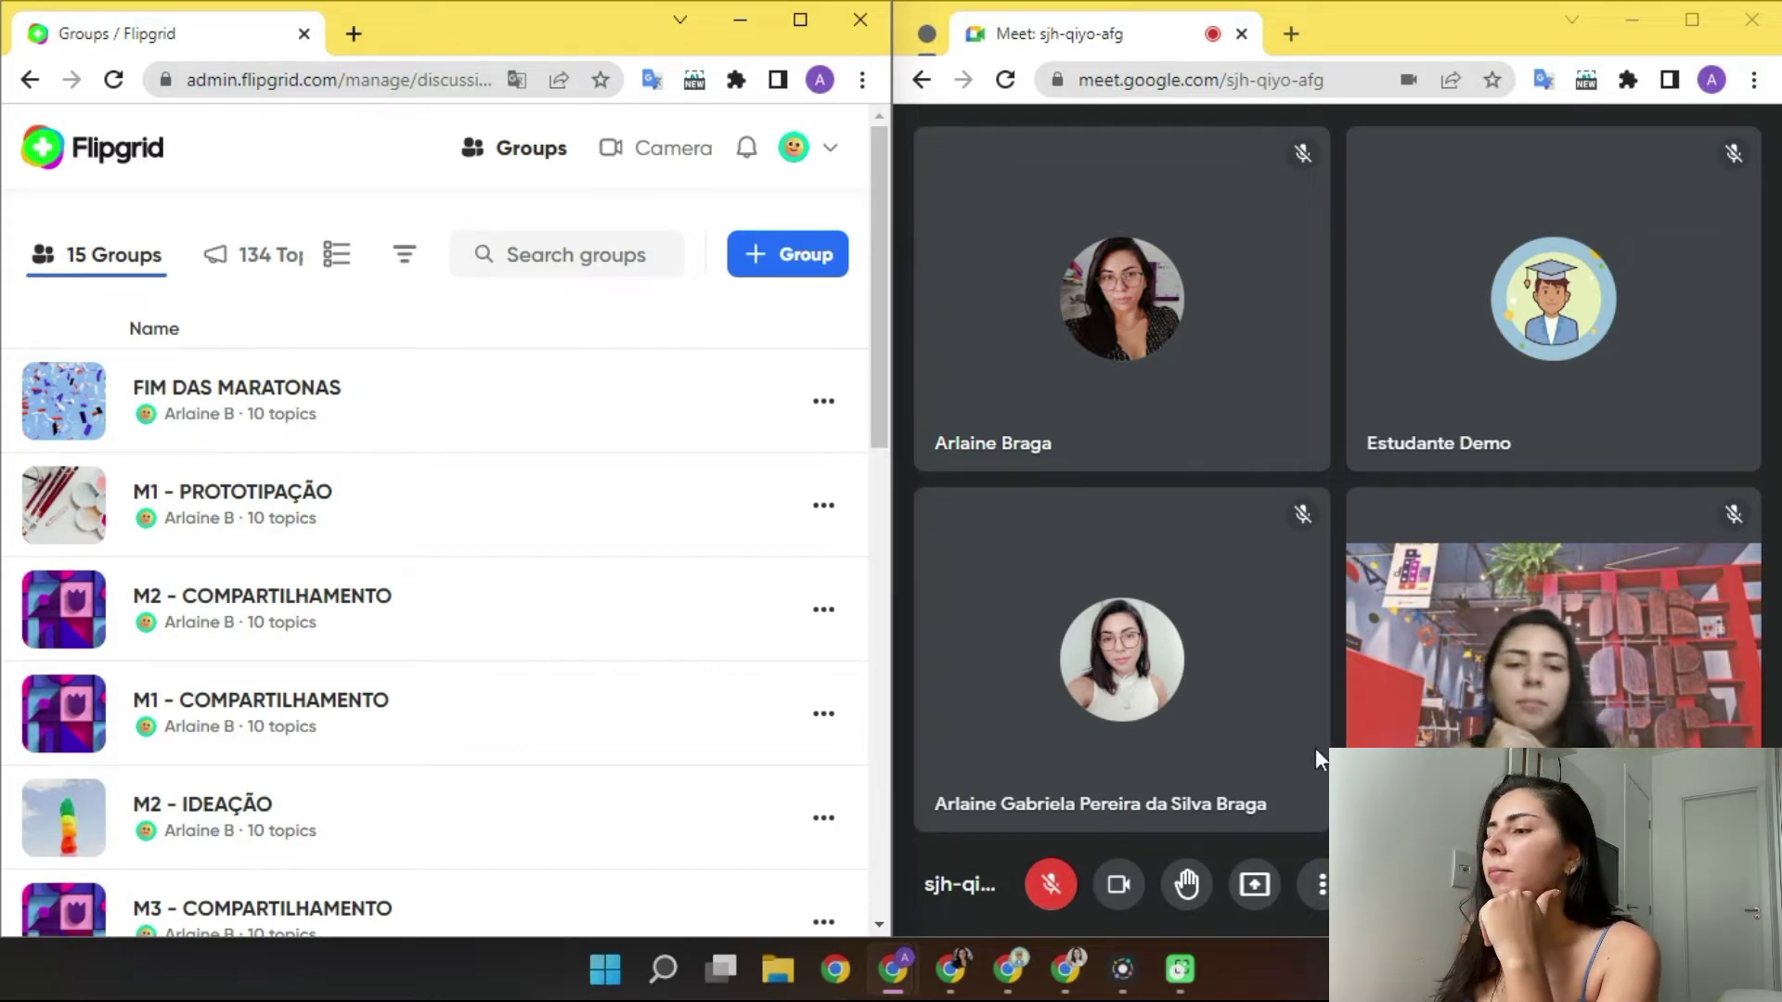
Present only the separate Flipgrid window, then hide the sharing notice and ignore the infinite-mirror warning.
click(1256, 881)
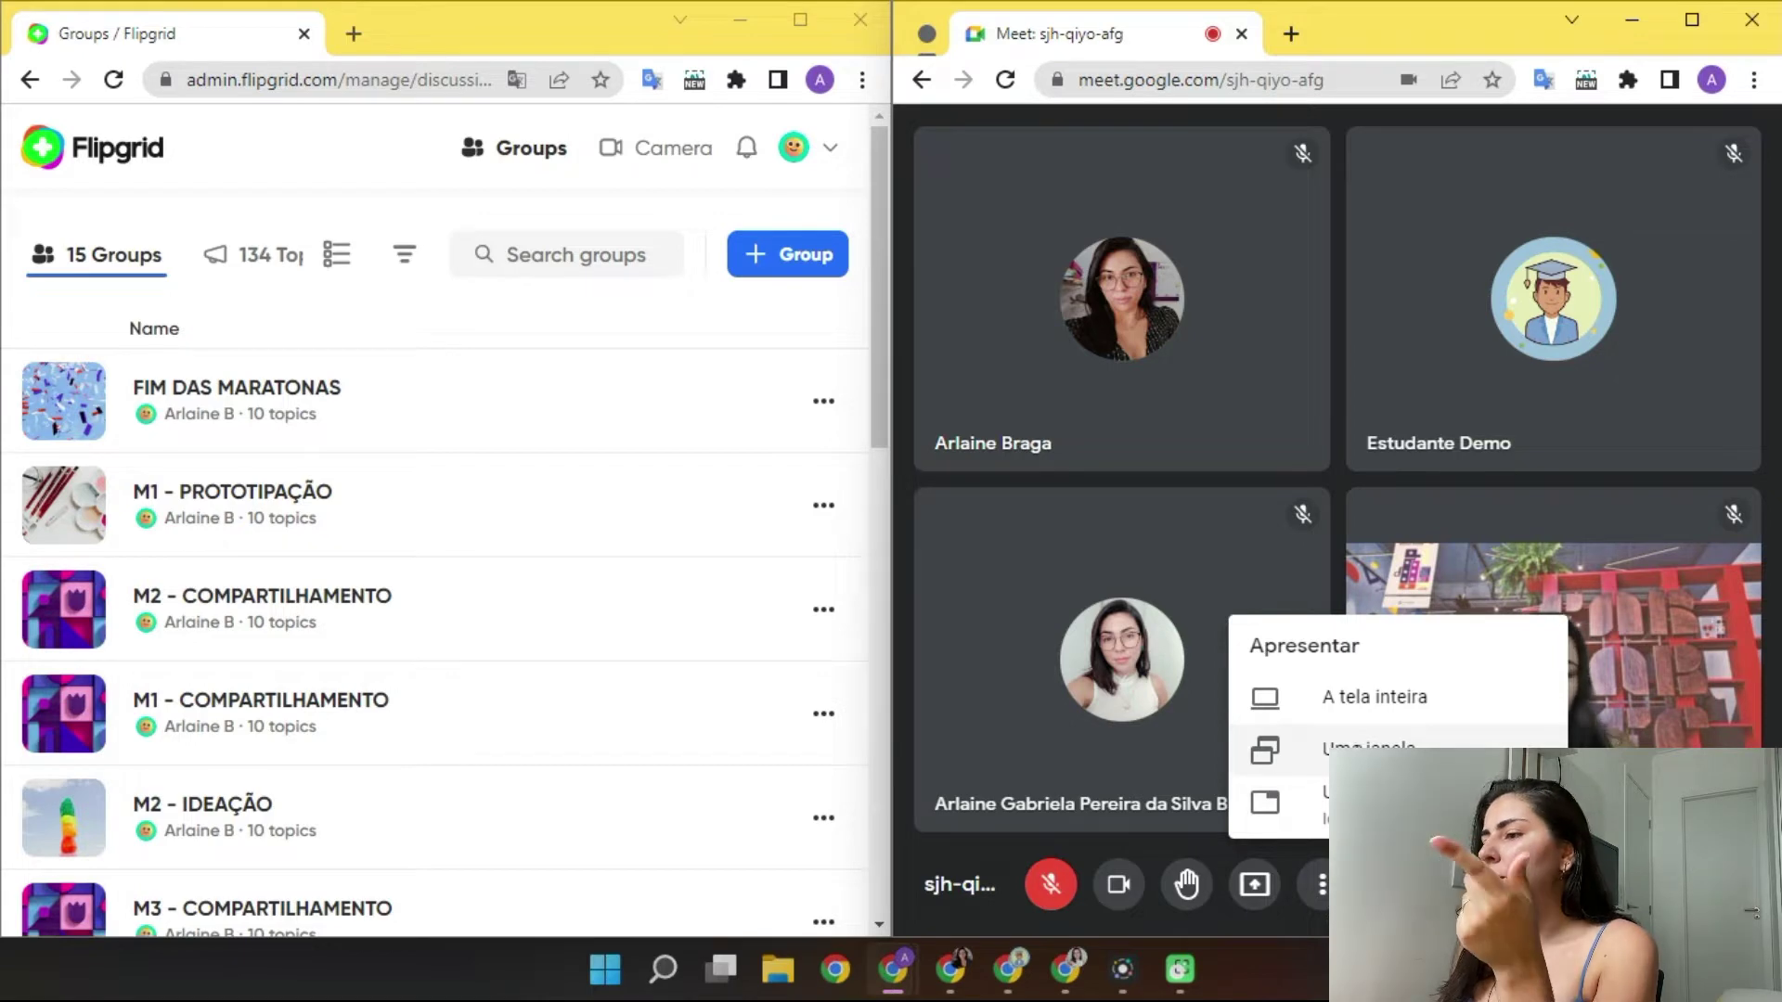
click(1299, 748)
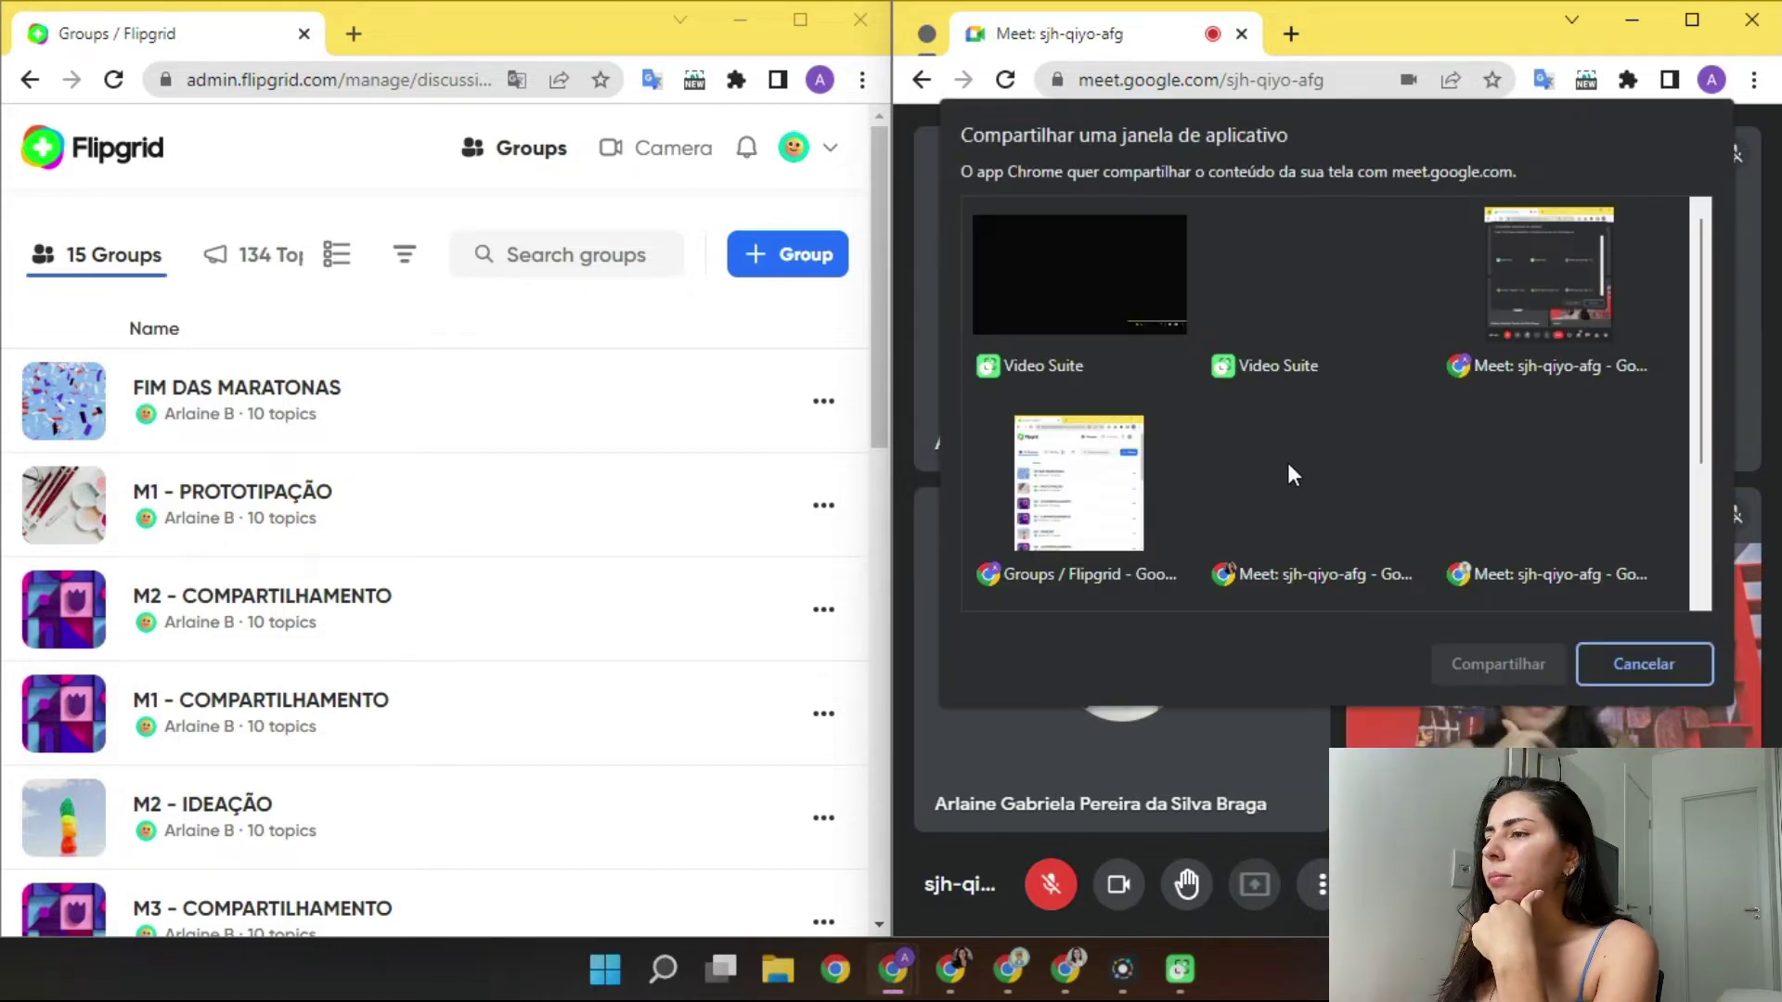
click(1074, 512)
click(1513, 670)
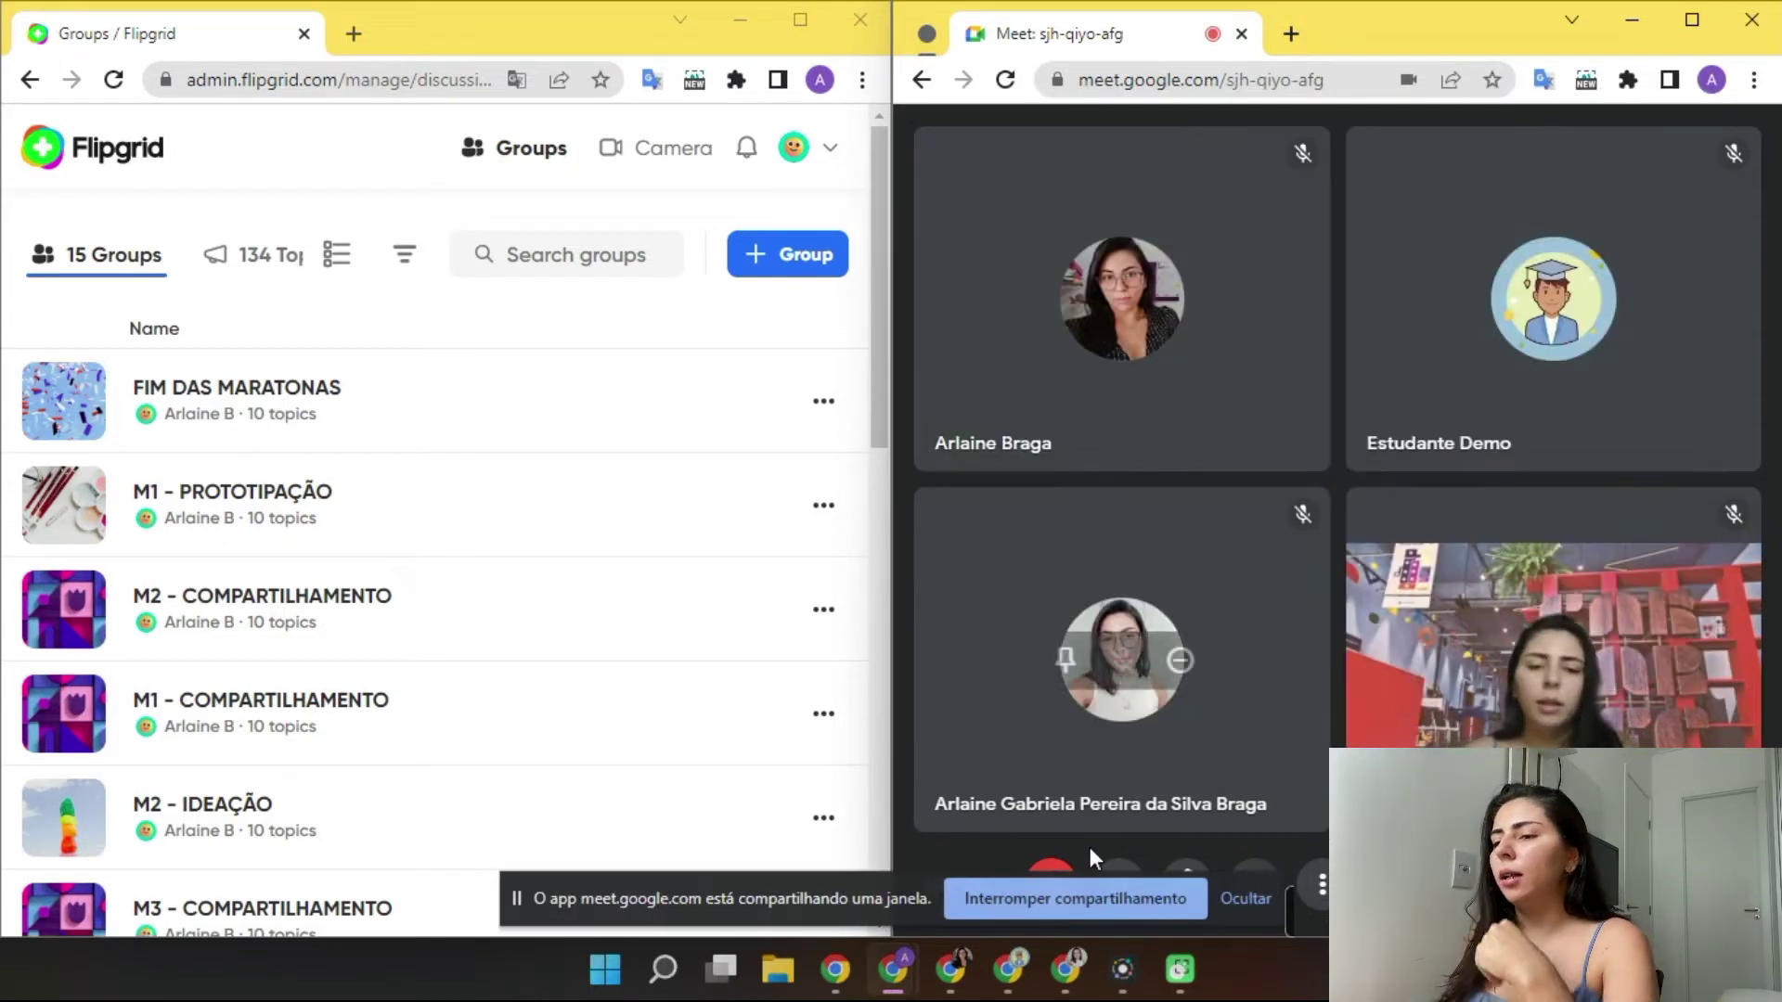
click(1240, 901)
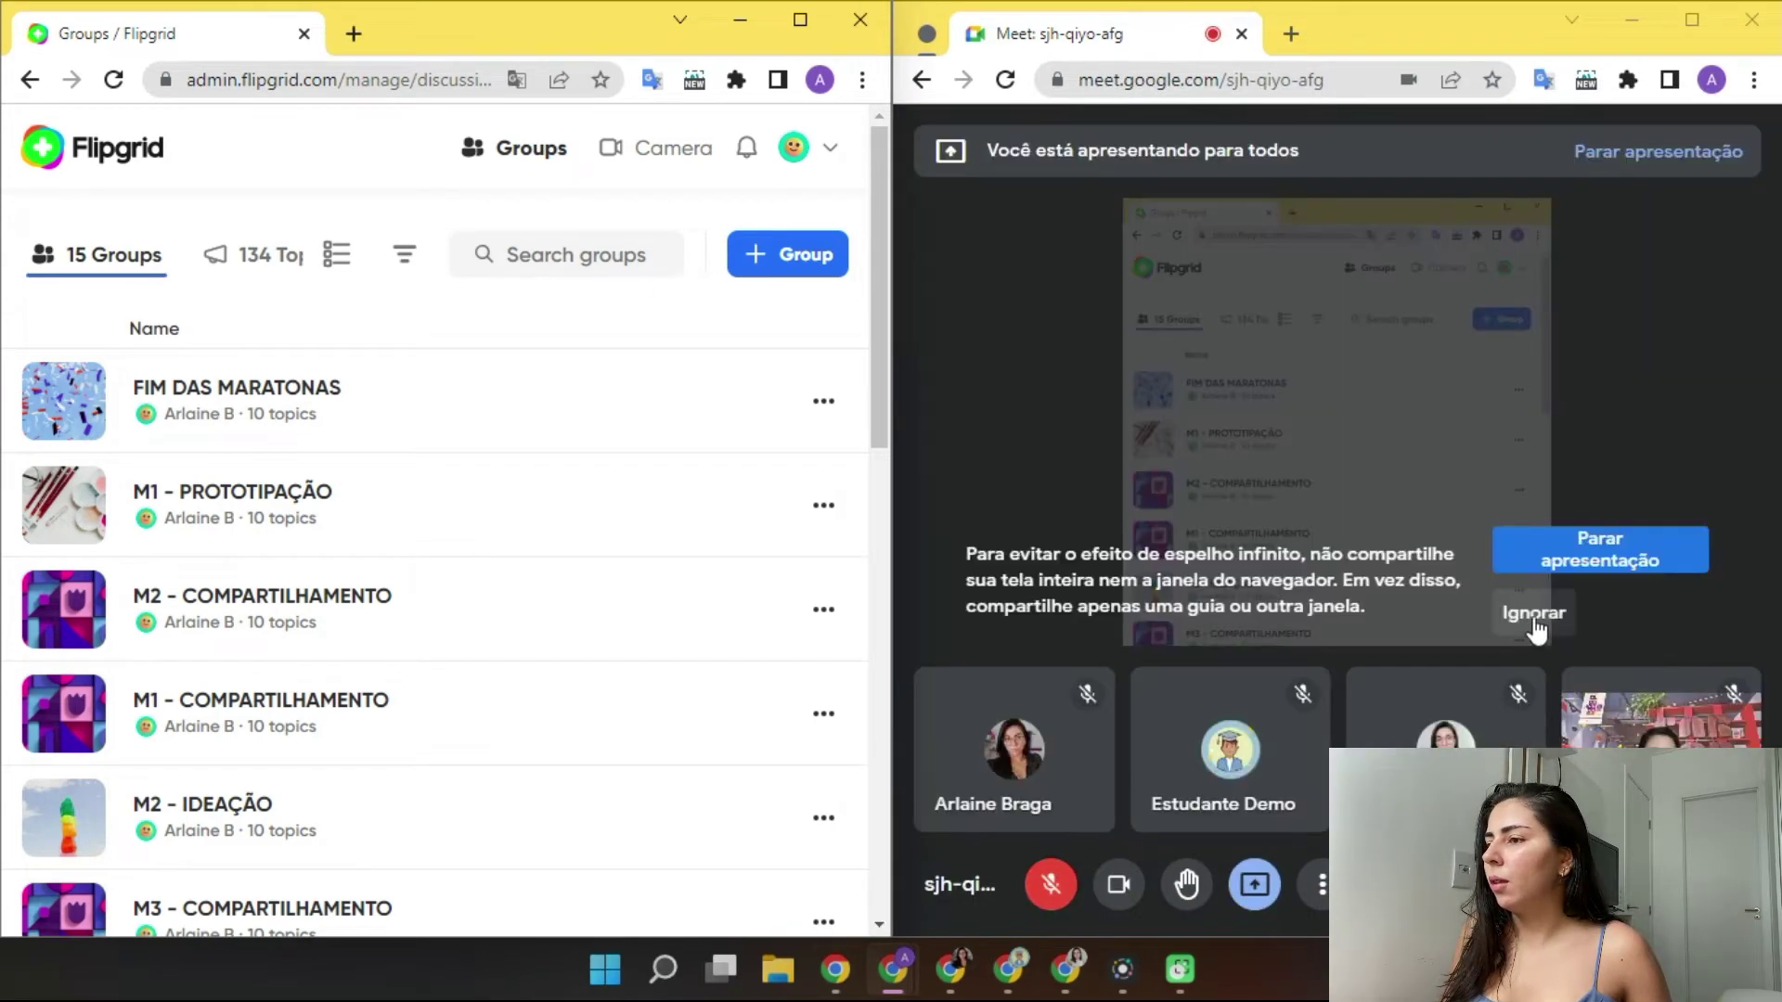
click(1541, 614)
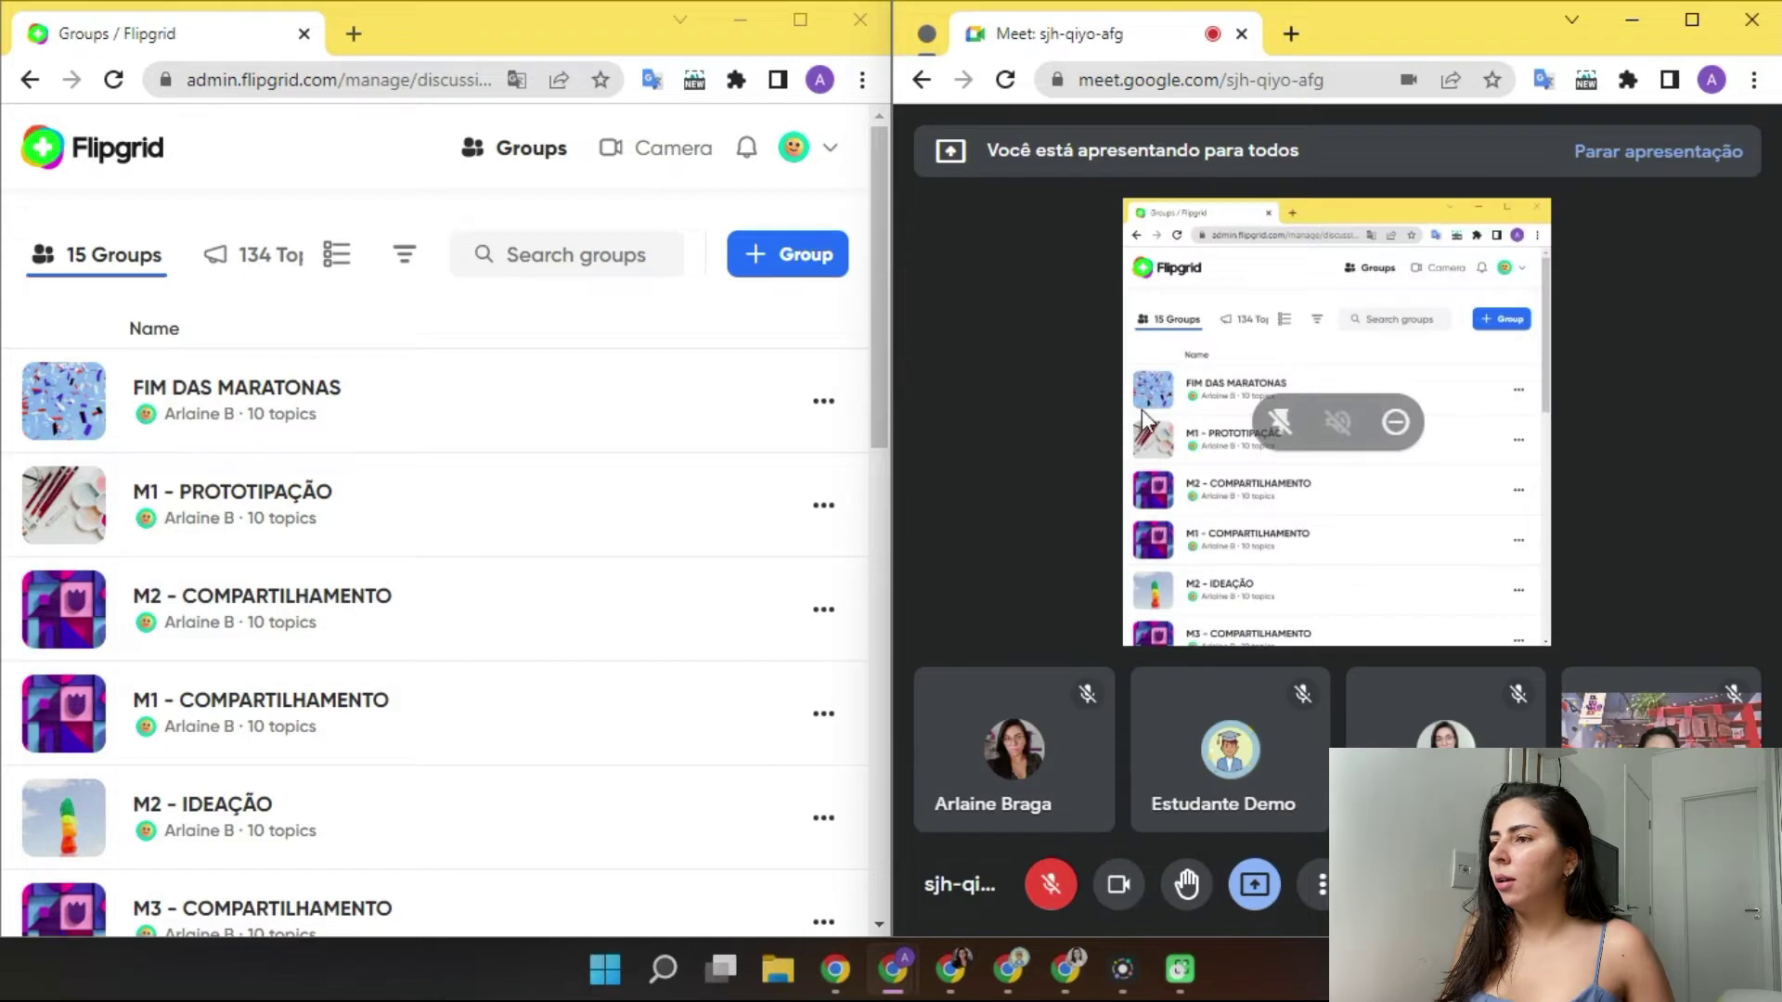
Scroll through the Flipgrid groups and widen that window beside Meet to check how the presented window updates.
scroll(347, 422, down, 10)
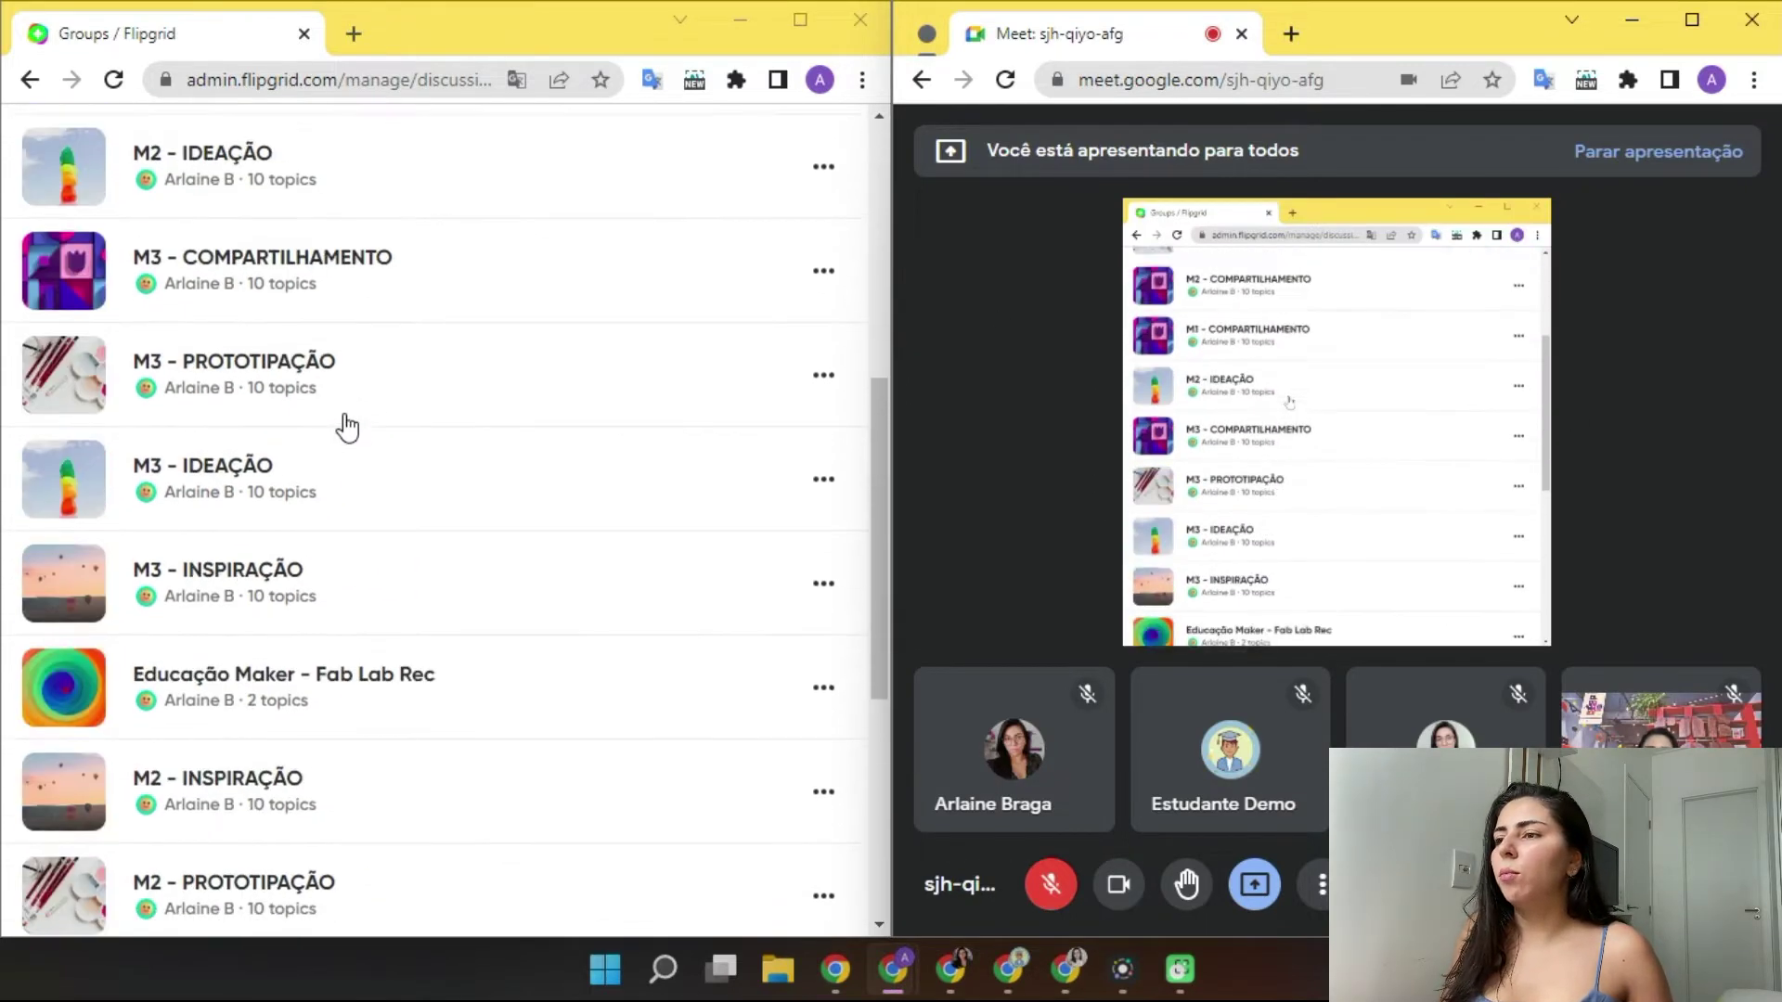
scroll(346, 426, down, 2)
scroll(342, 425, up, 2)
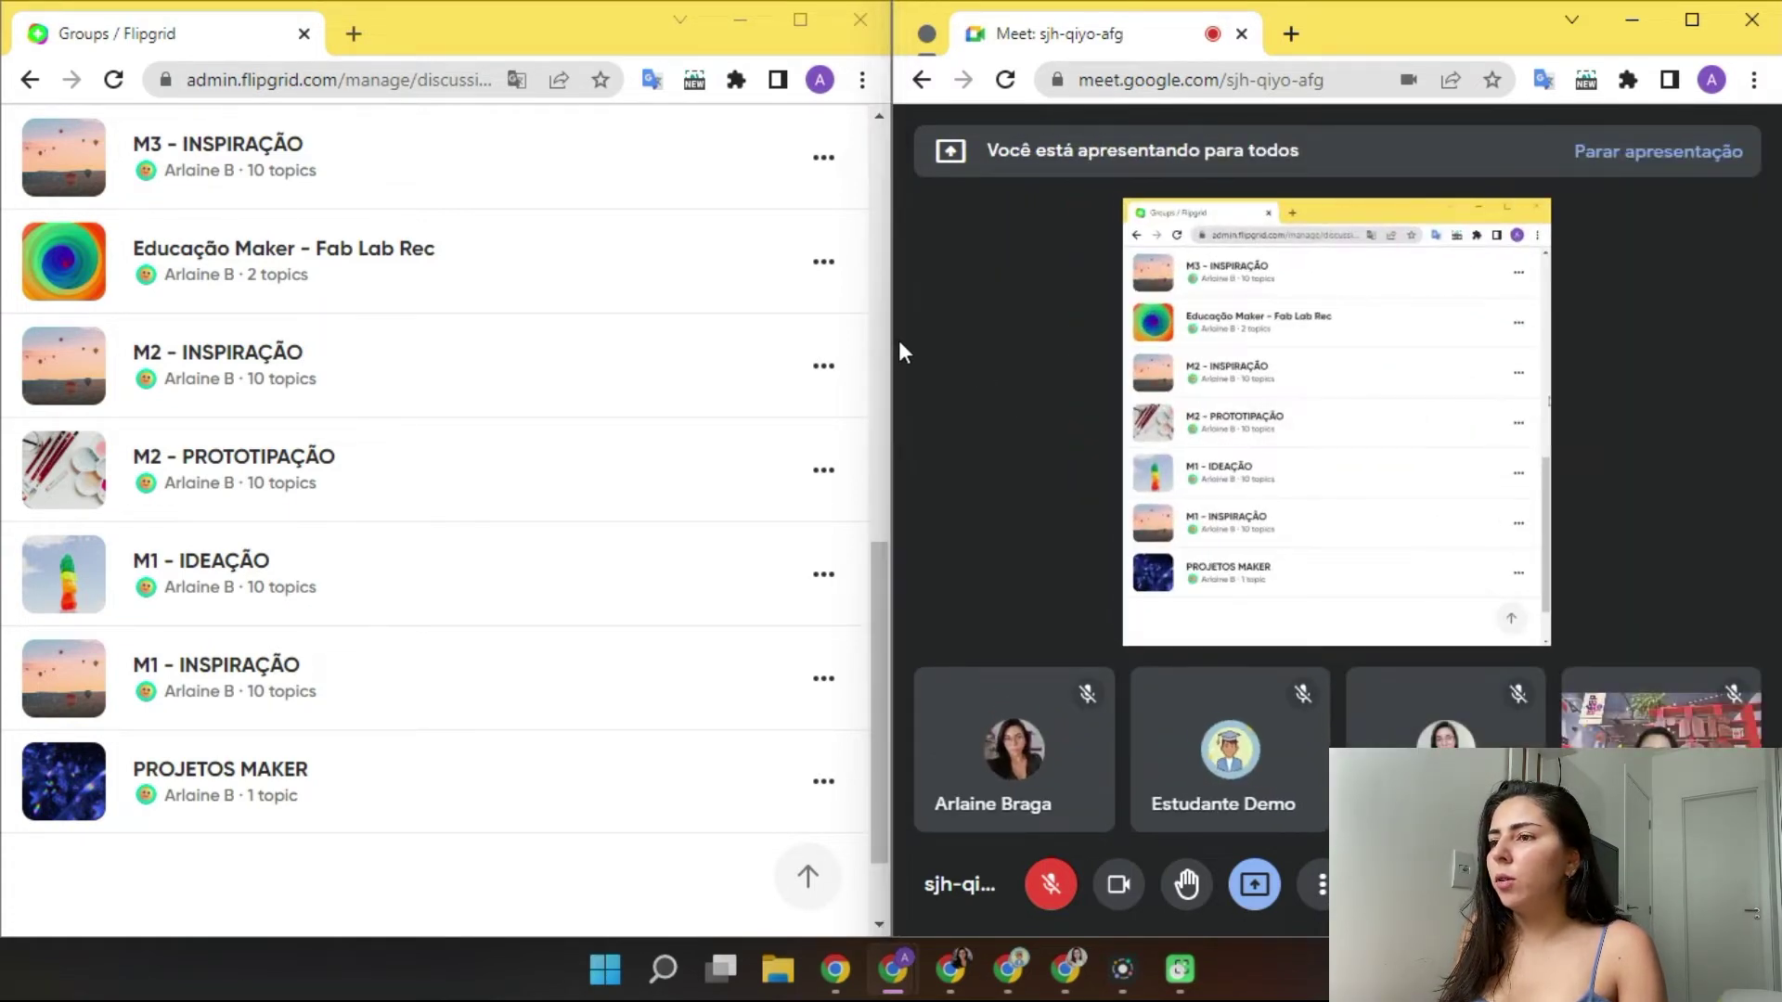
drag(894, 336, 1277, 331)
drag(1128, 332, 1129, 331)
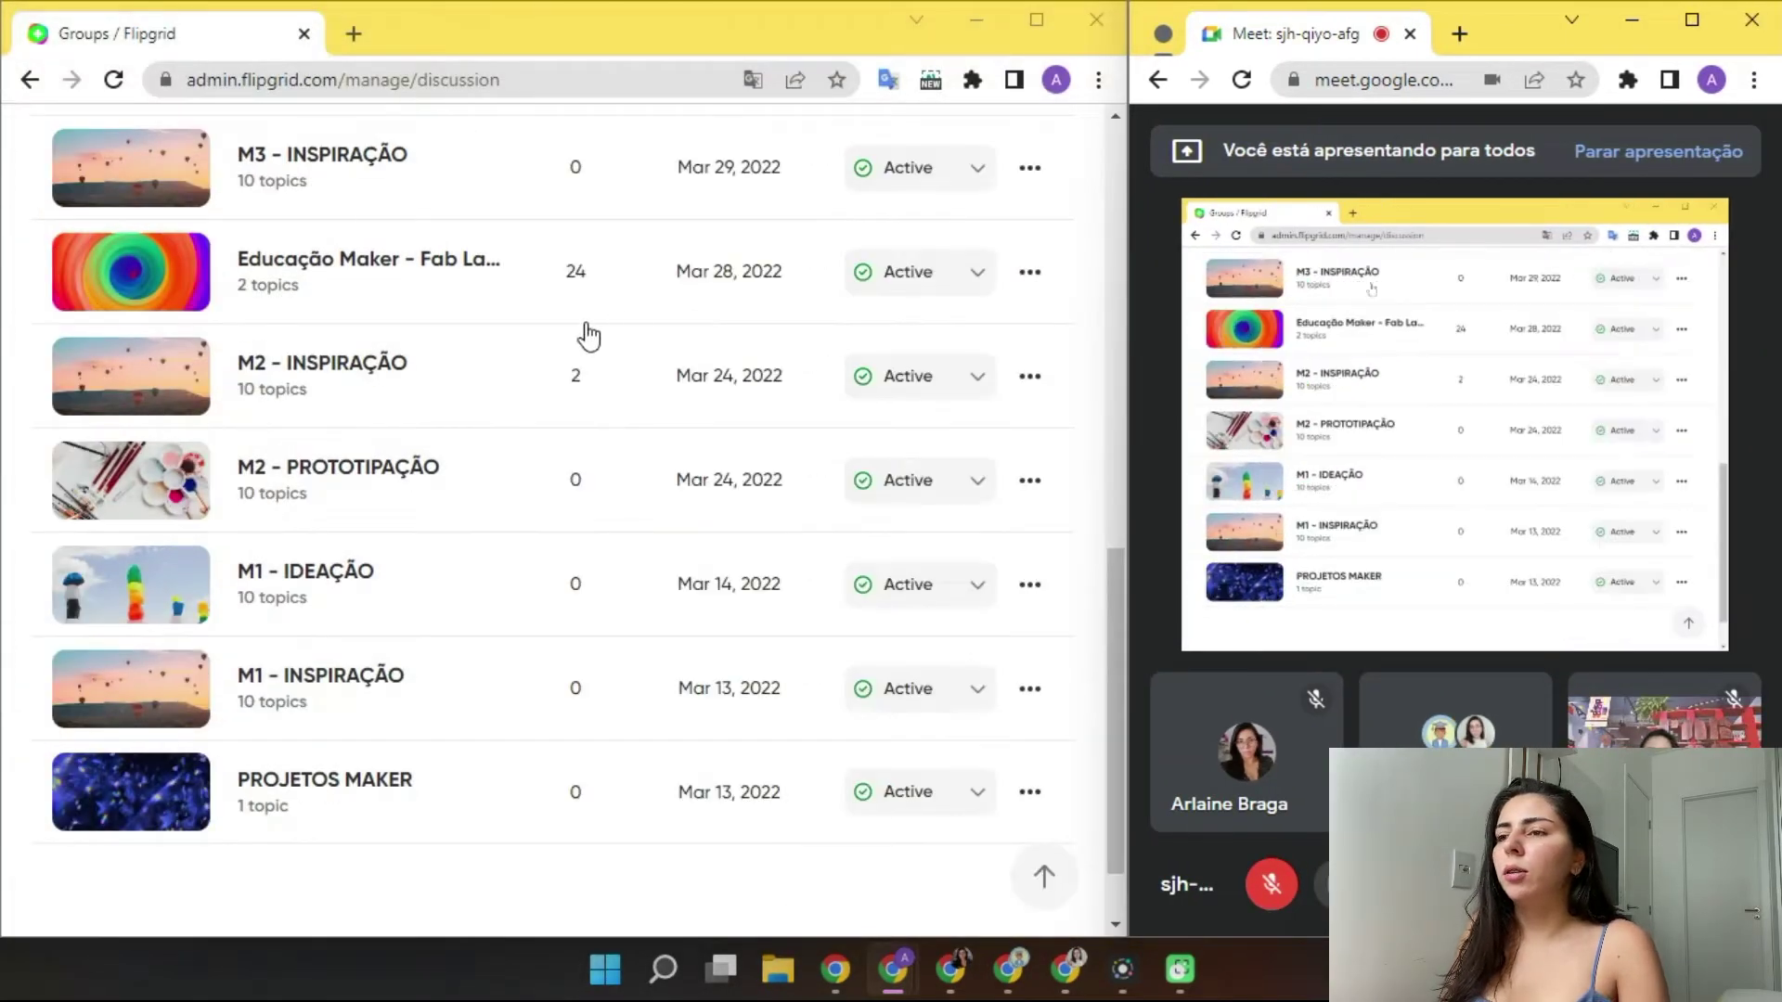
scroll(335, 724, up, 10)
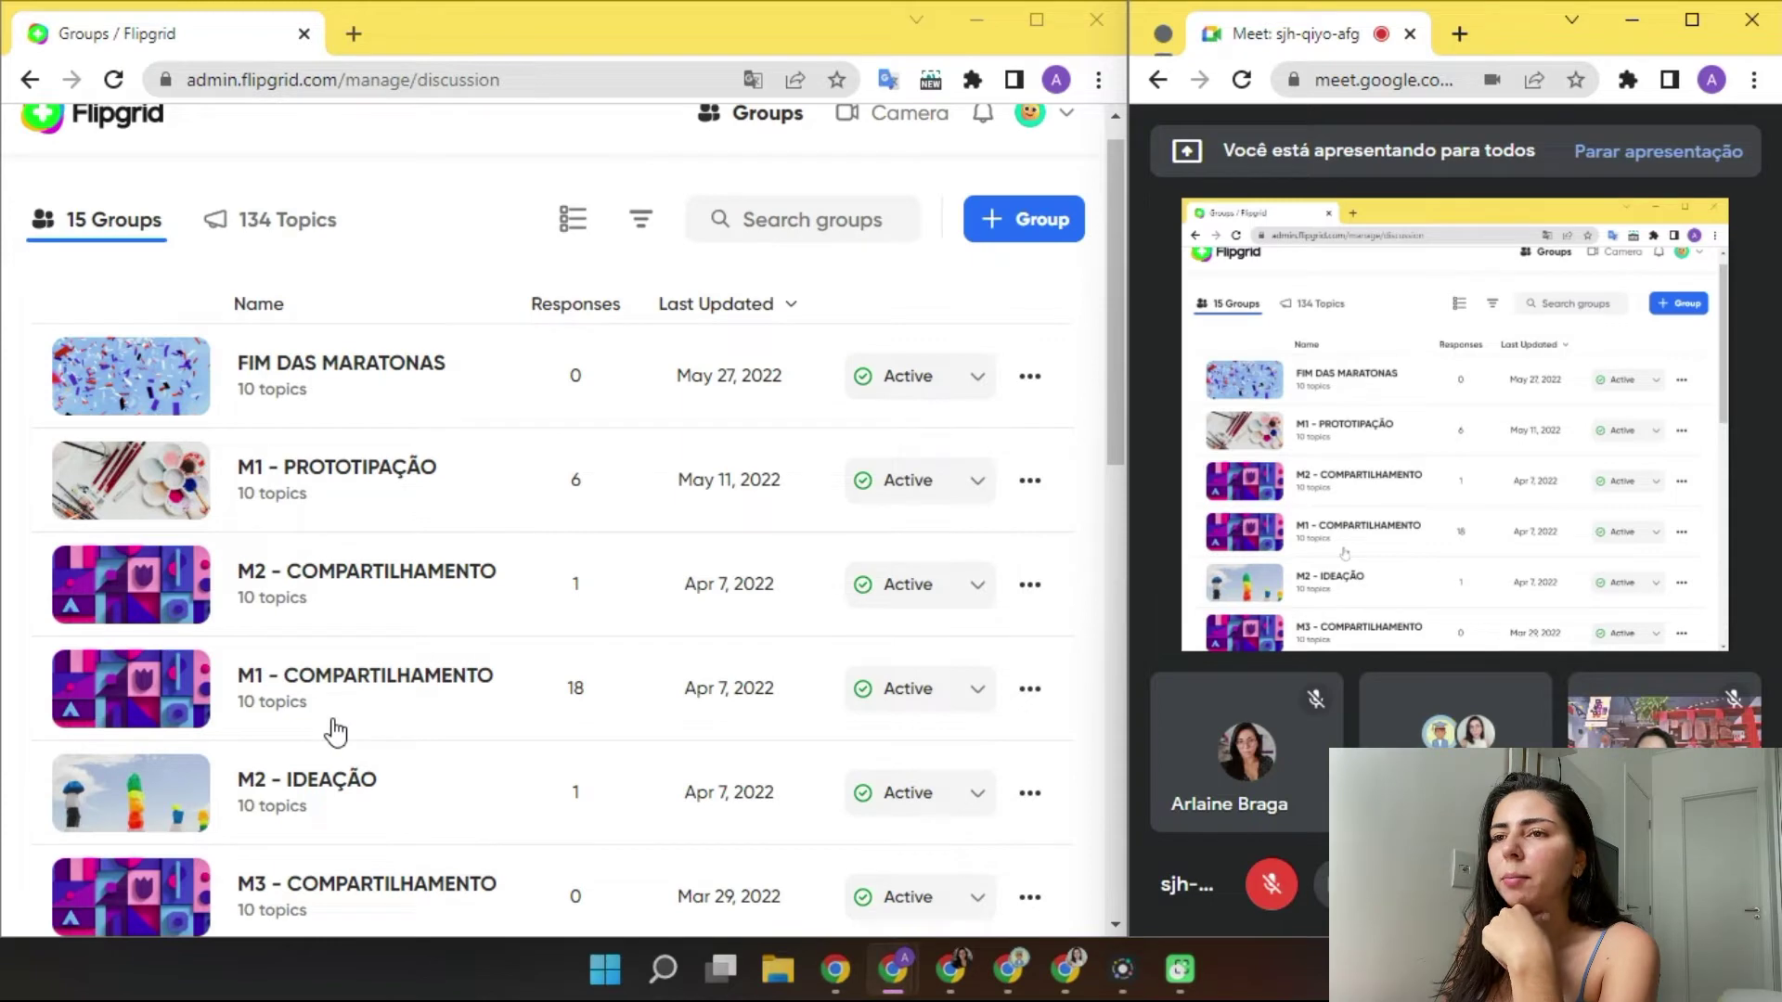
scroll(336, 724, up, 1)
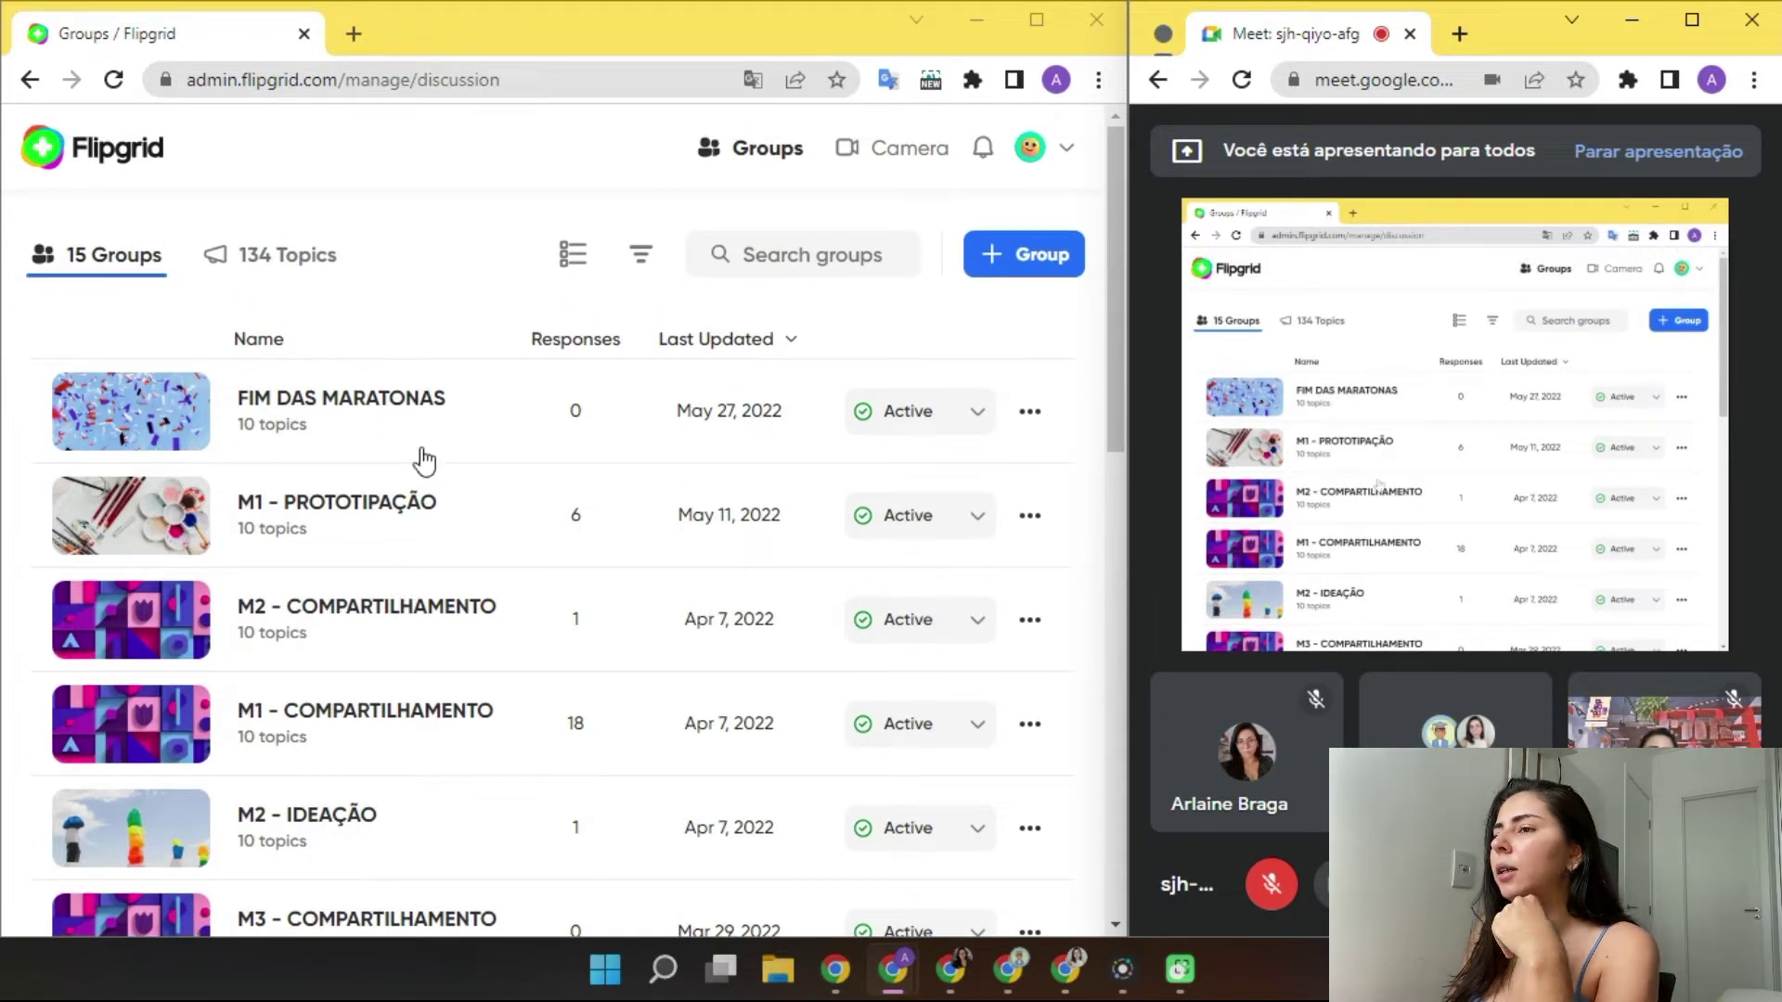
Open a new tab in the presented window to check what is shown, return to Flipgrid and close the new tab.
click(354, 33)
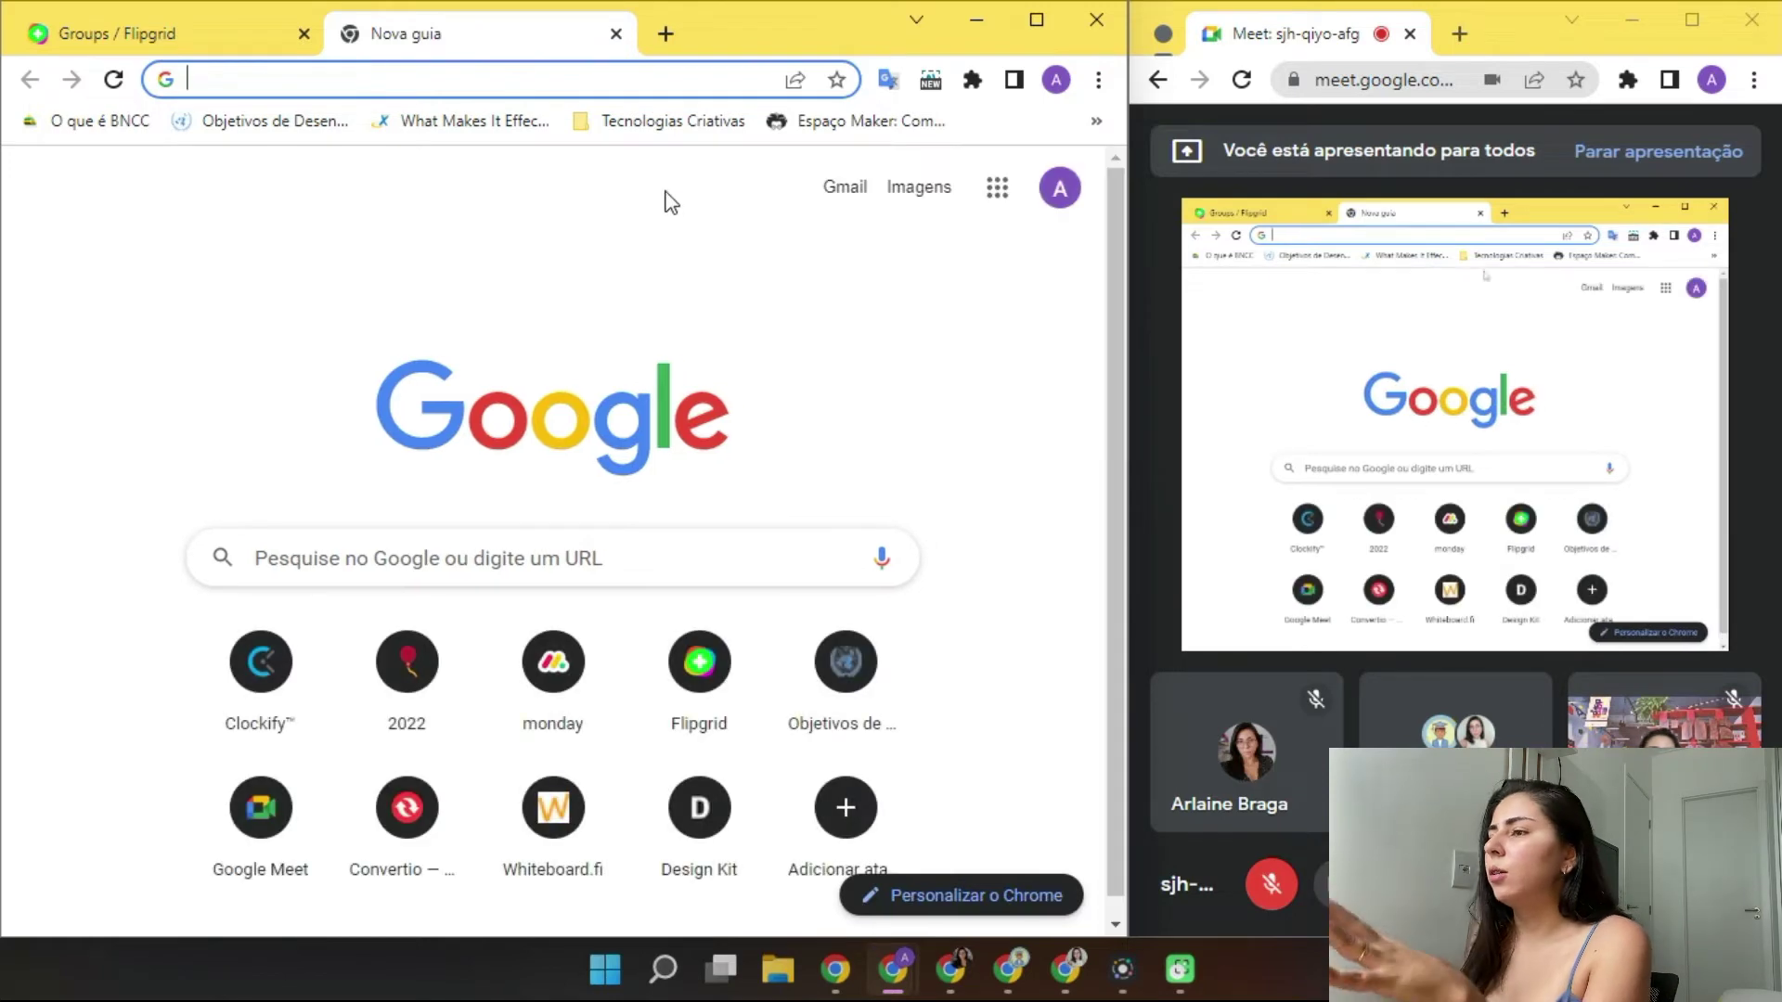
click(264, 45)
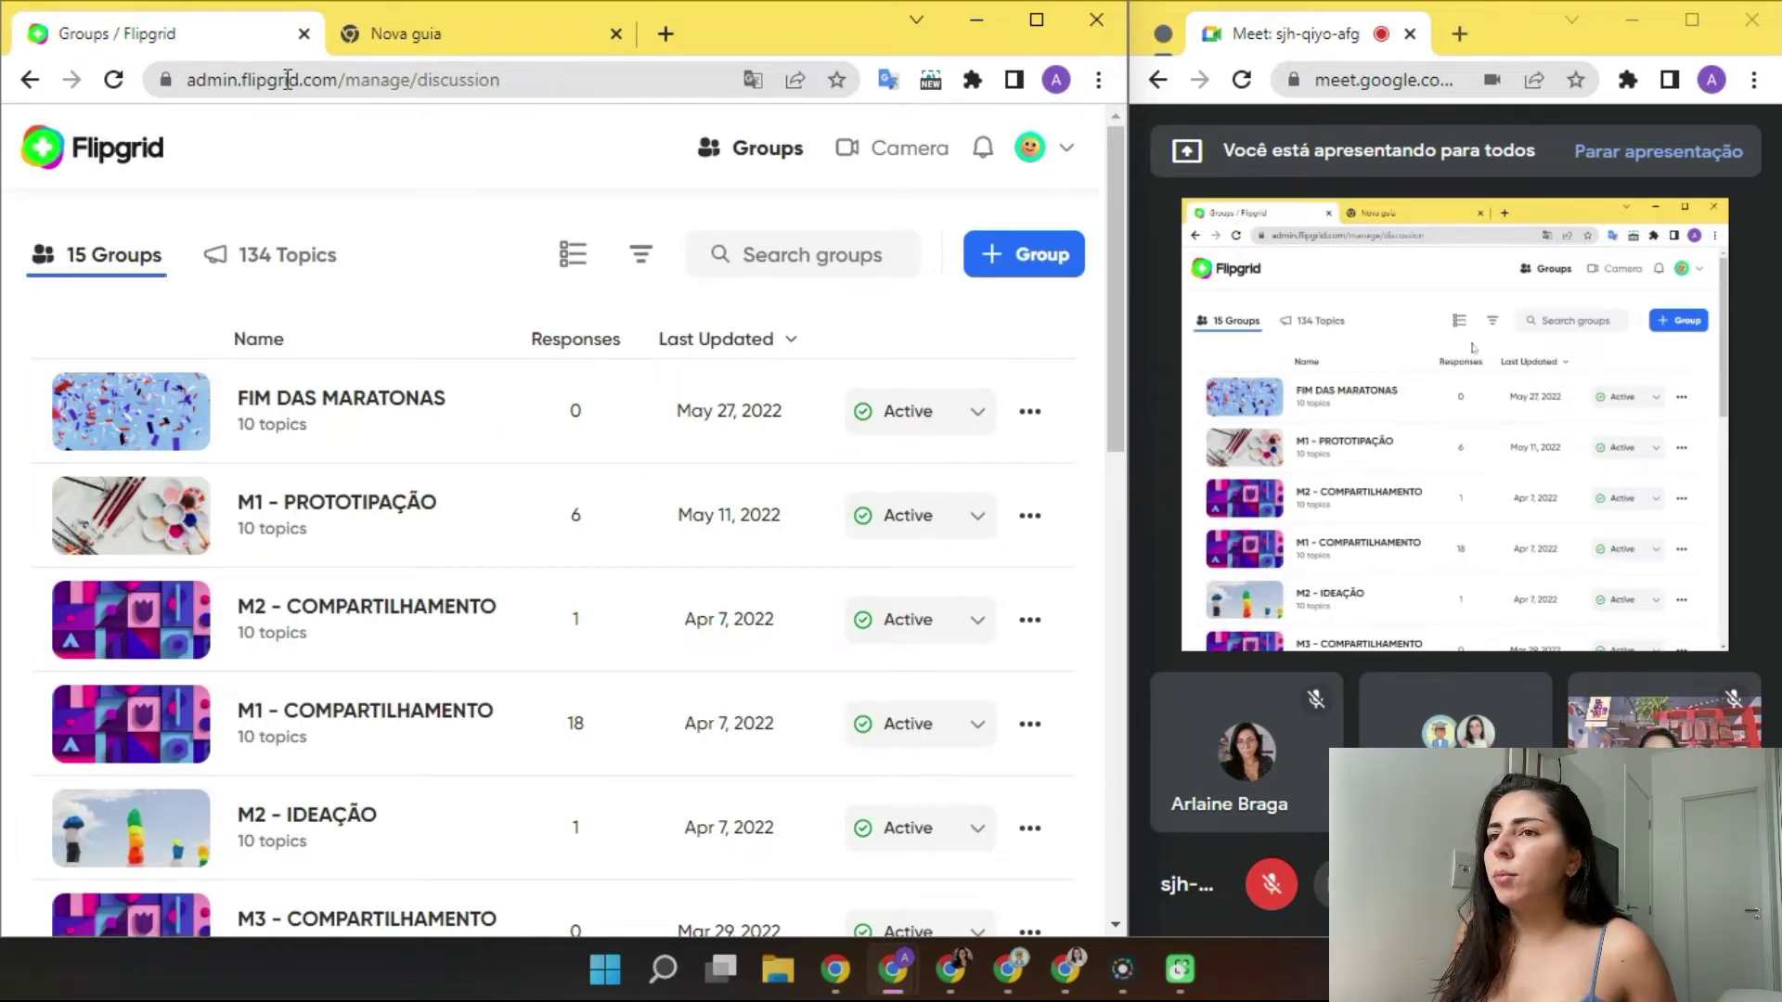
click(616, 33)
Merge the Flipgrid tab back into the Meet window, maximize that window and return to the meeting tab.
drag(227, 46, 1415, 46)
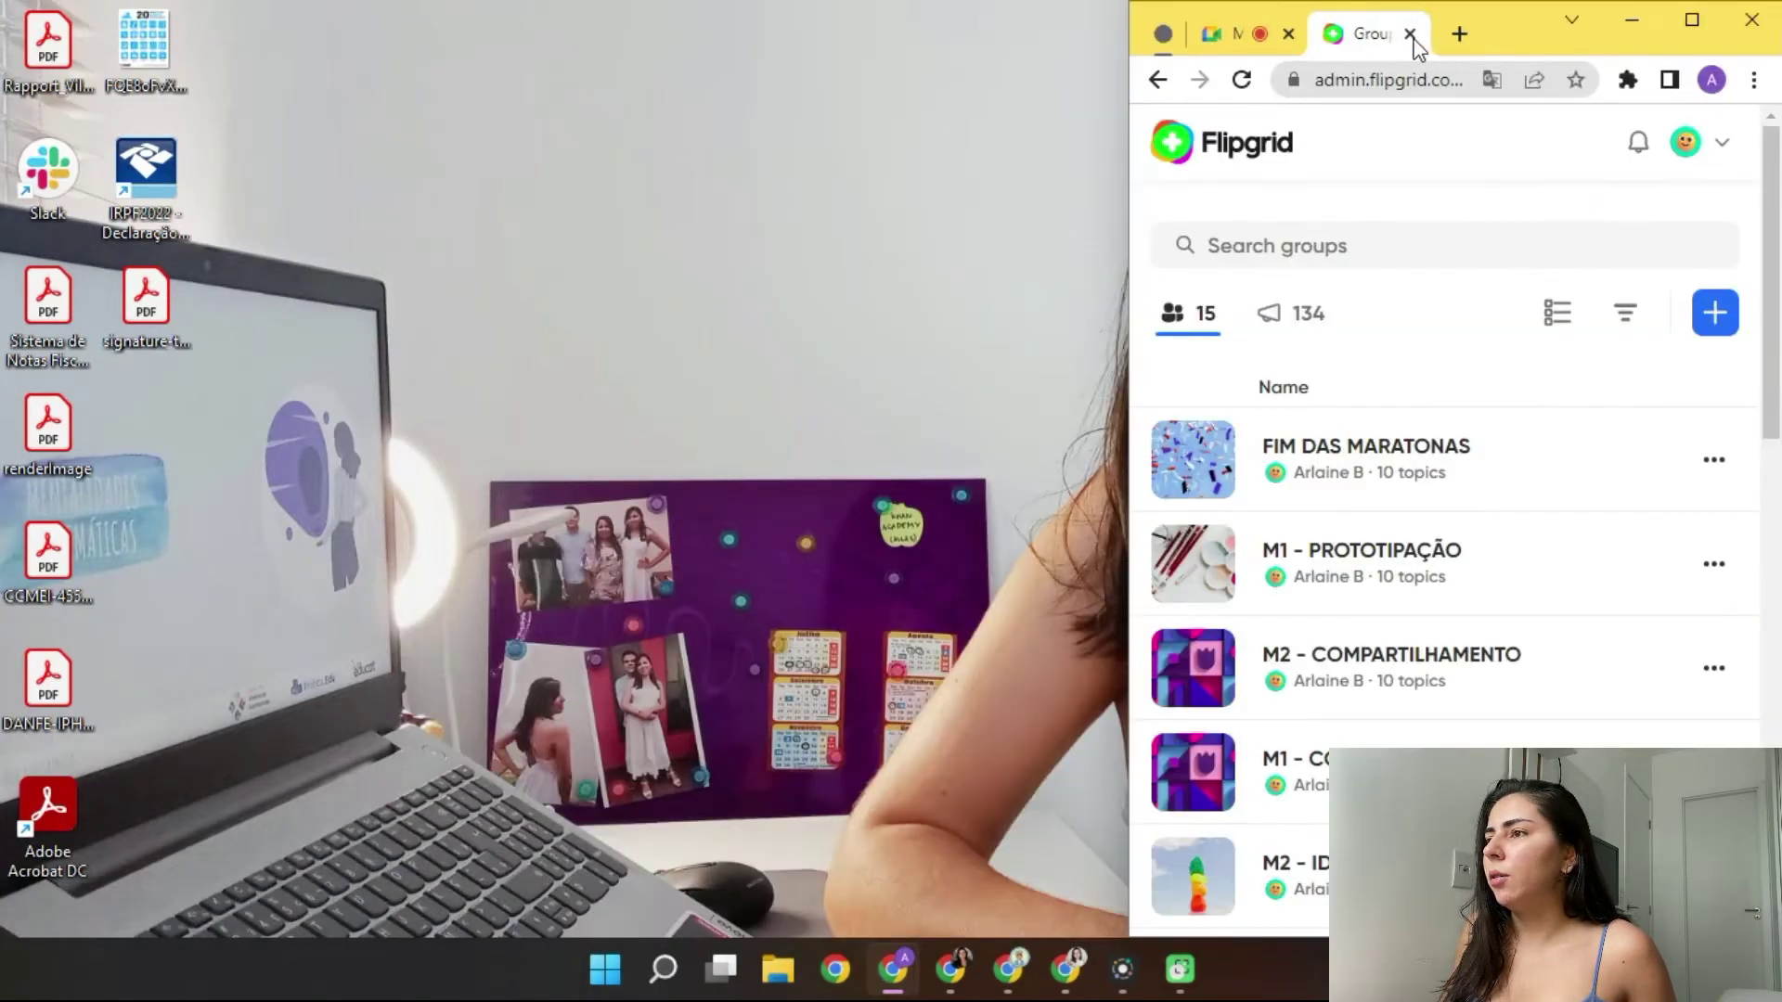
click(1696, 13)
click(242, 13)
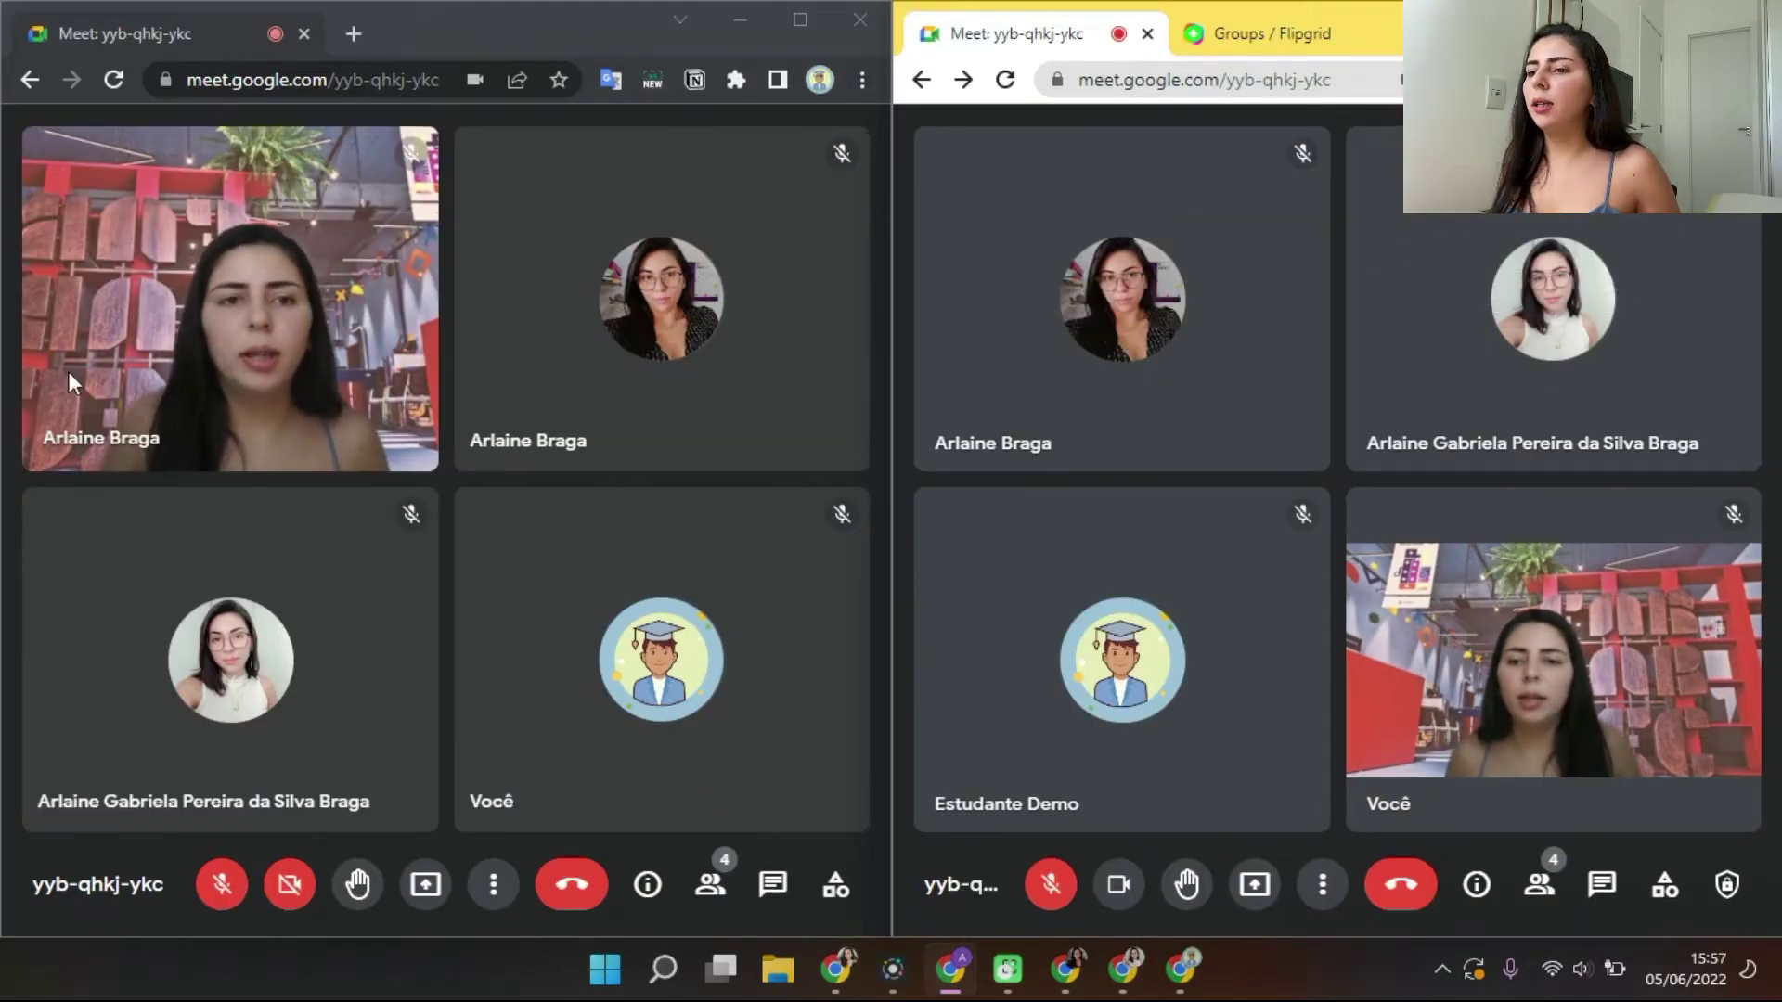
Show the host's list of people in the call, close it and open the in-call messages.
mouse_move(1543, 698)
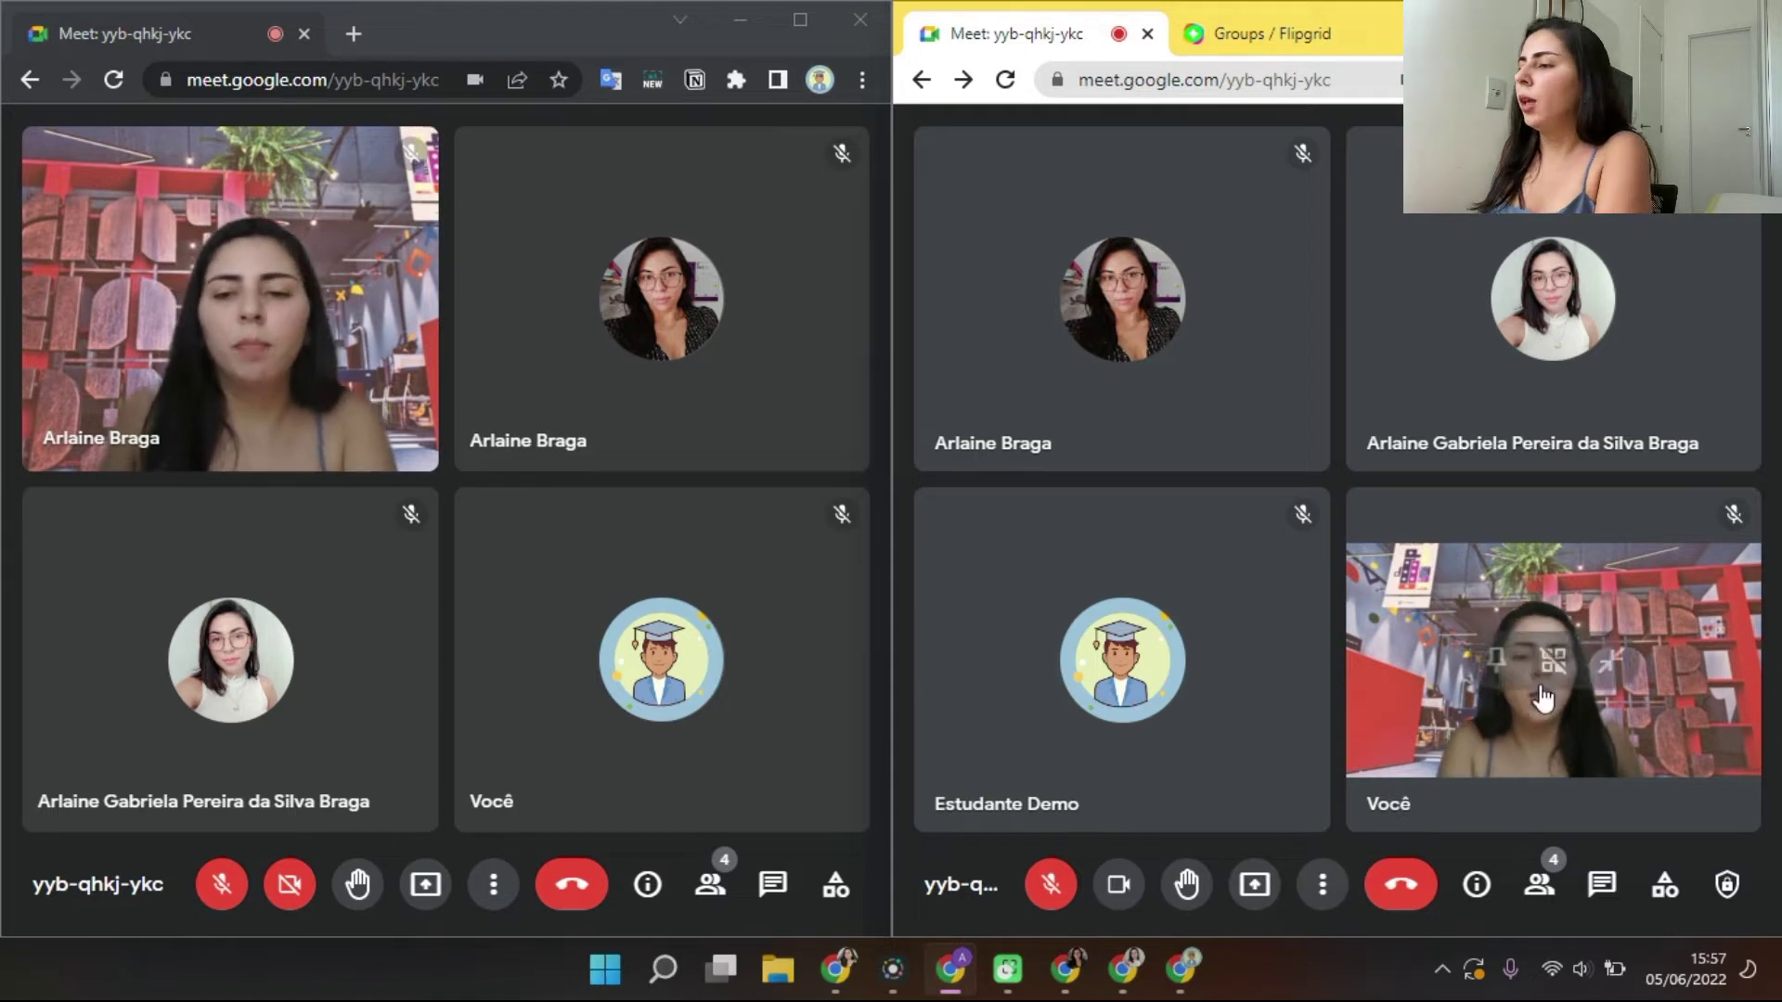
click(1539, 877)
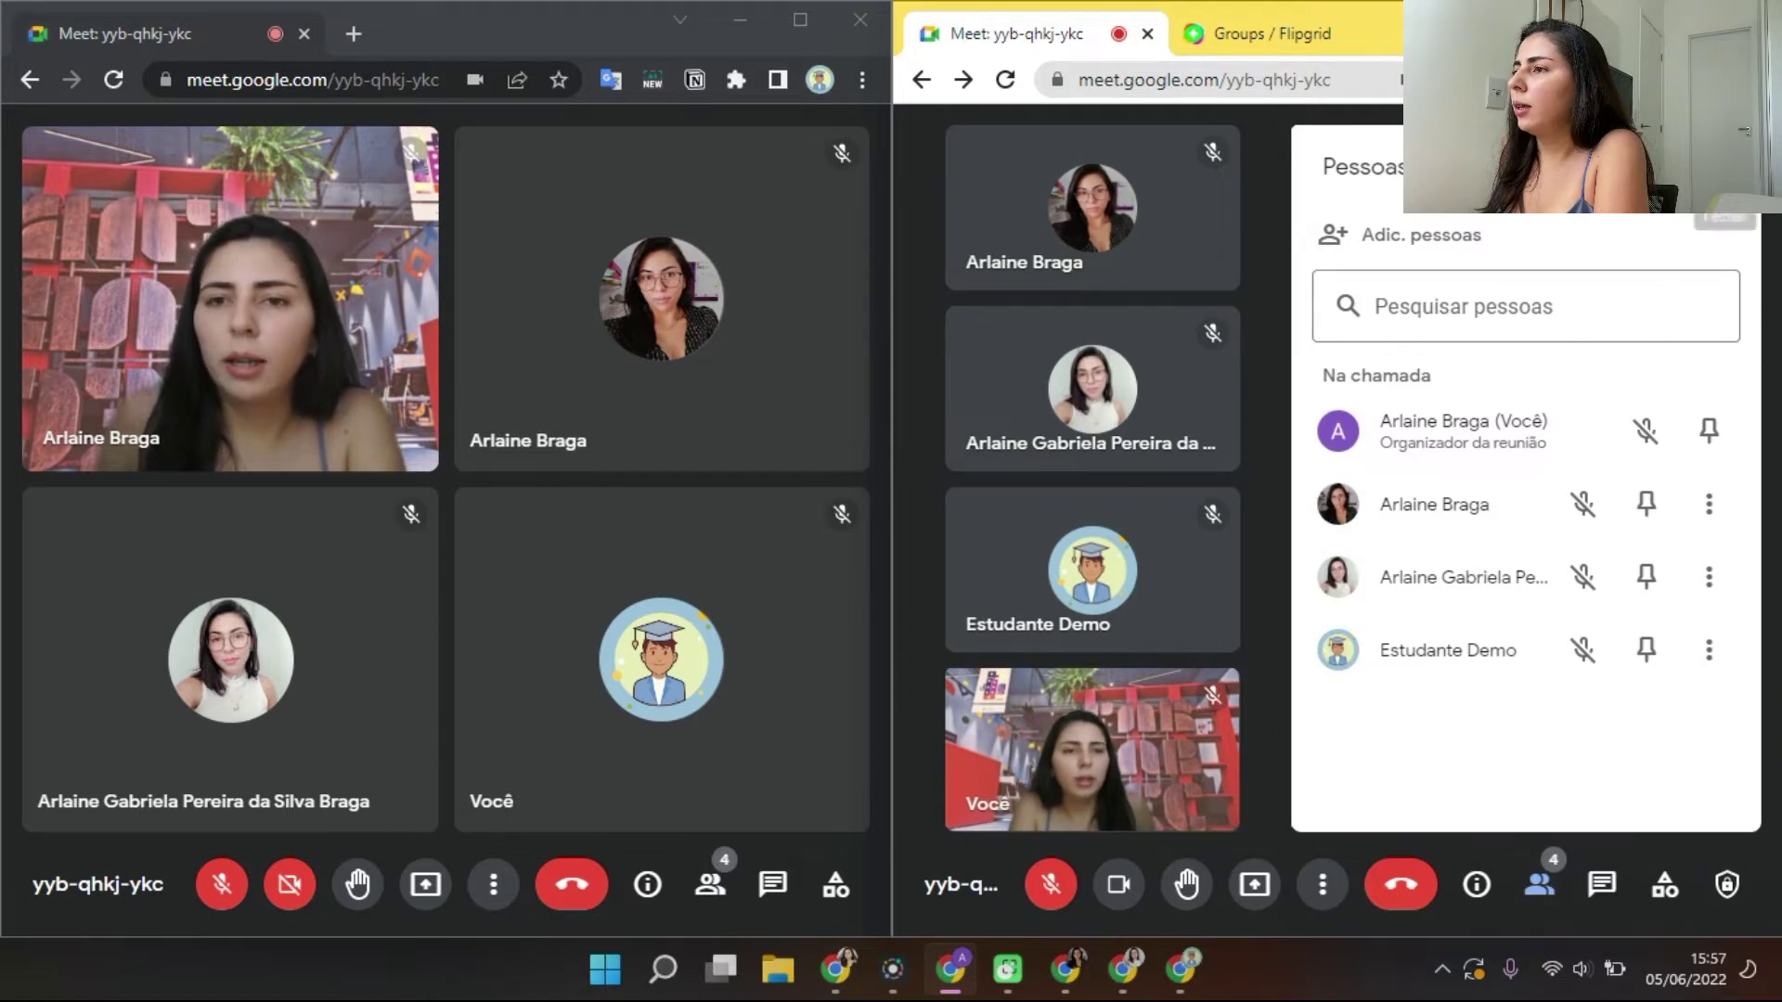
click(1726, 167)
click(1603, 883)
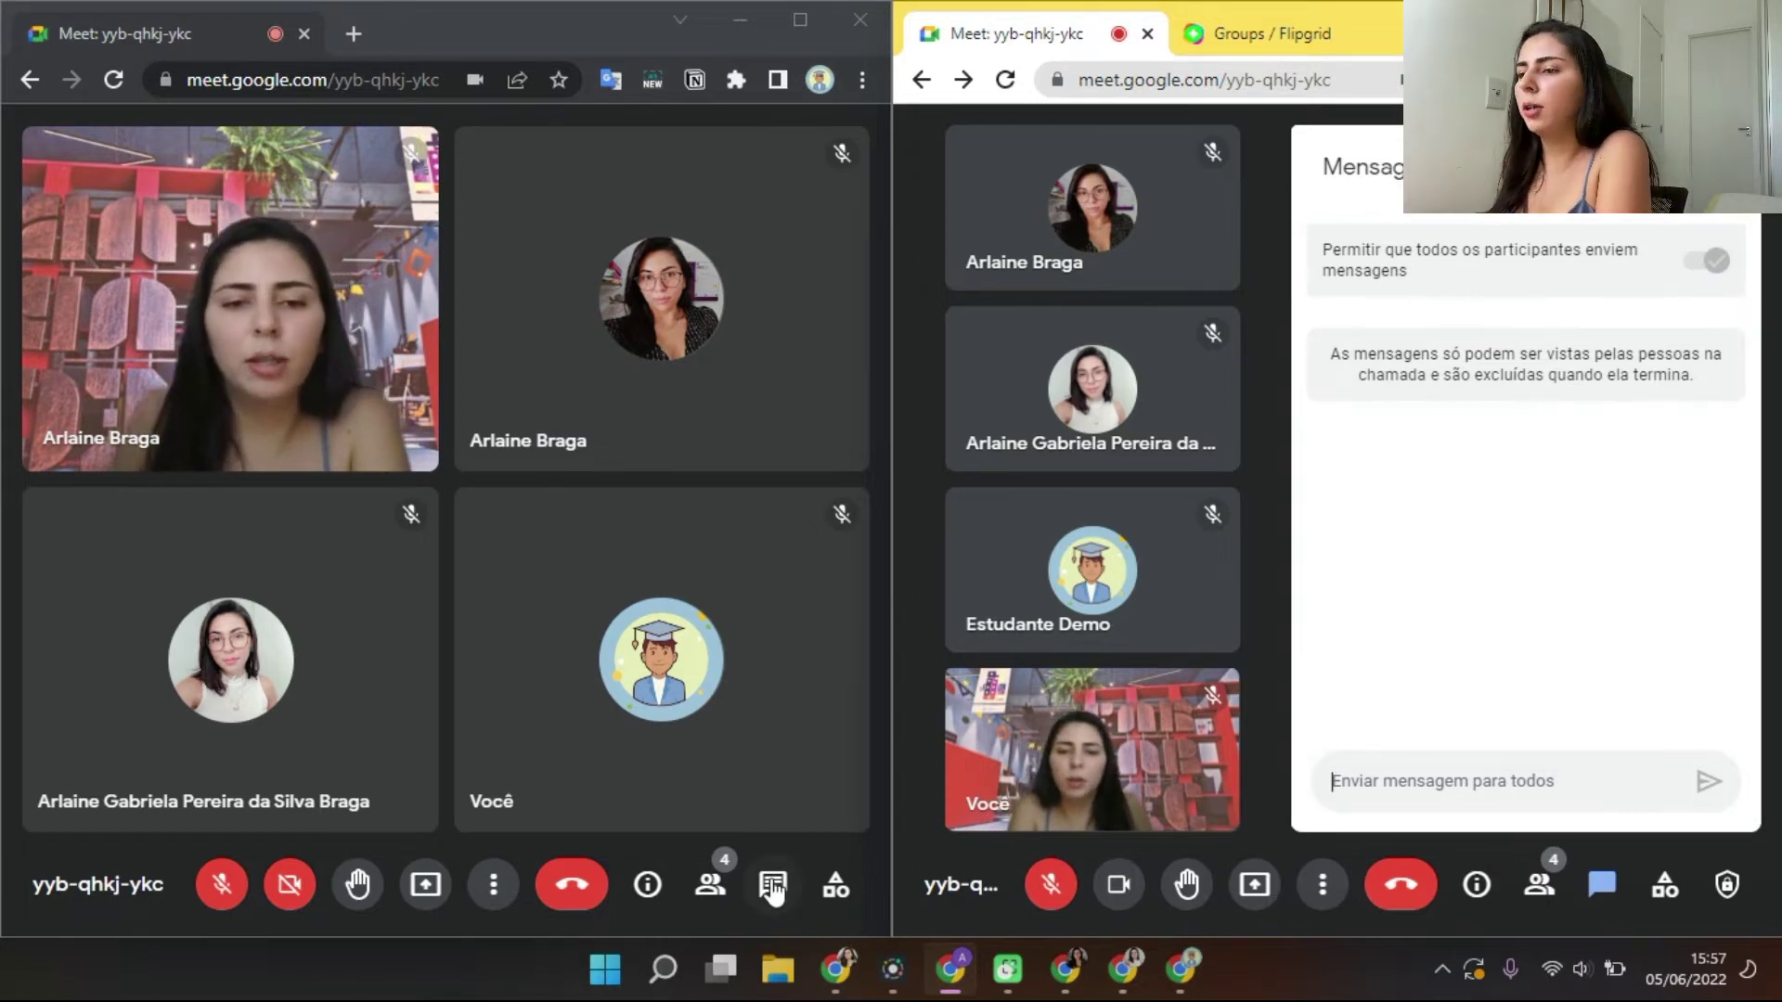
Show the in-call messages in the student's view, close them and return to the host's window.
click(772, 885)
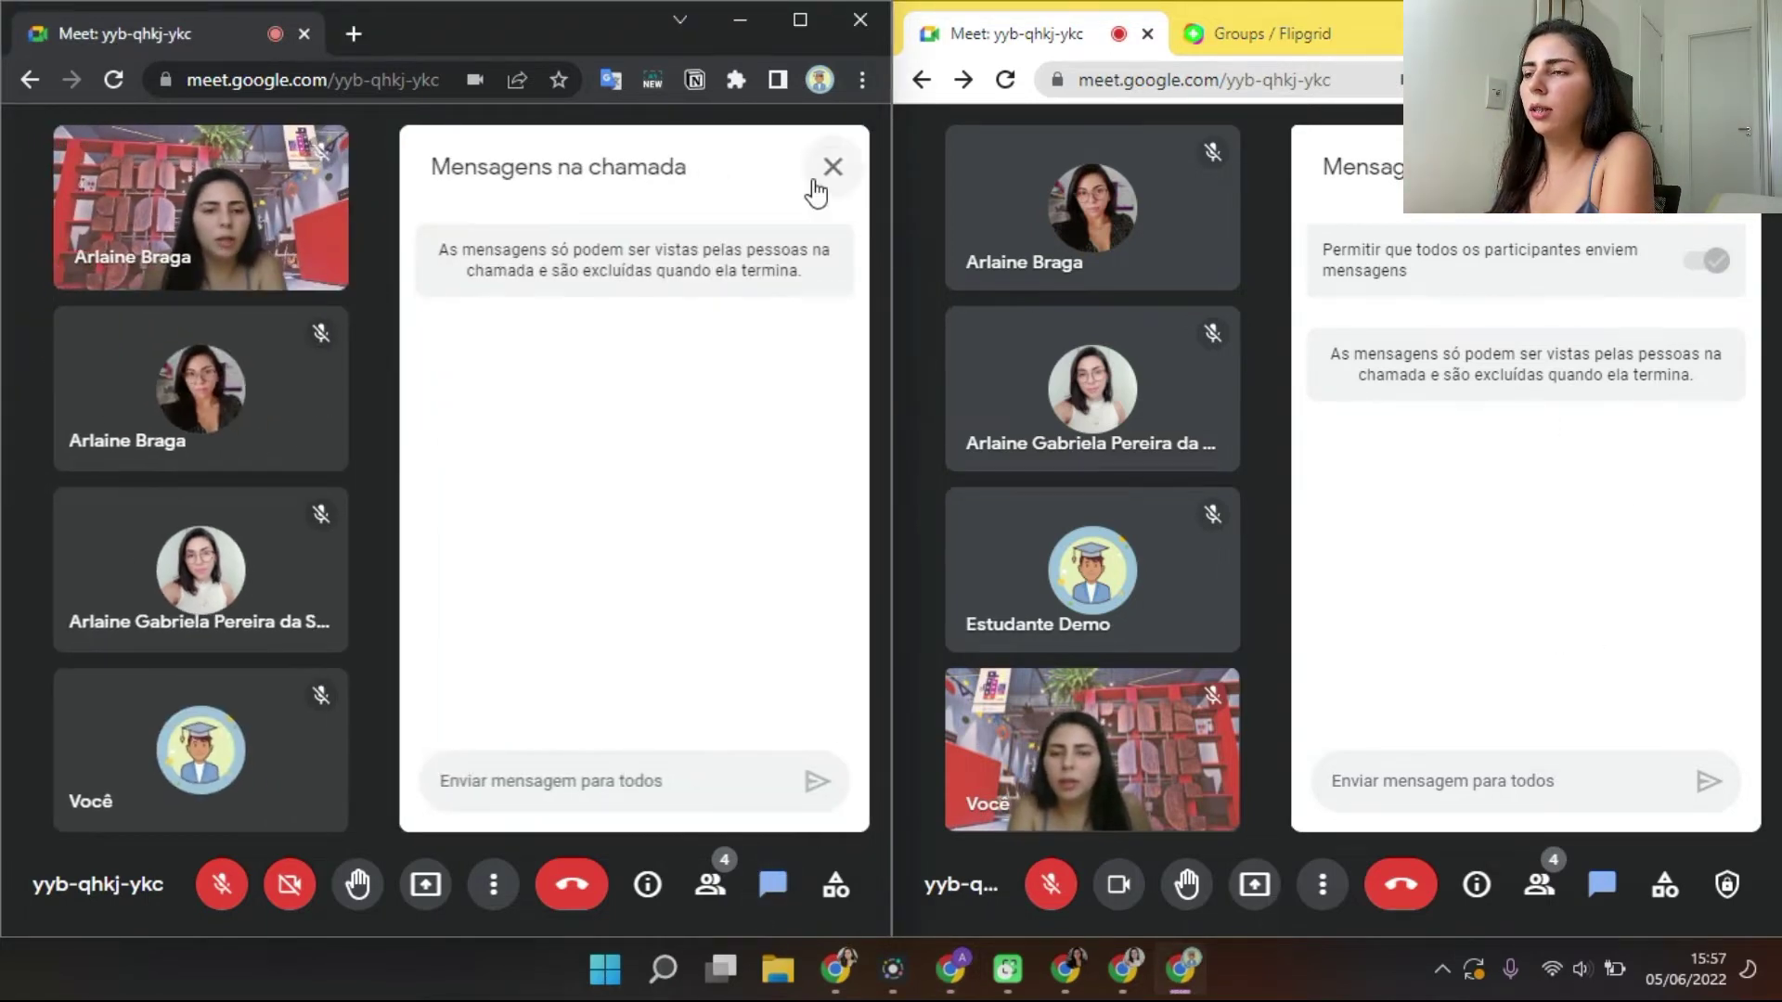
click(813, 186)
click(1636, 595)
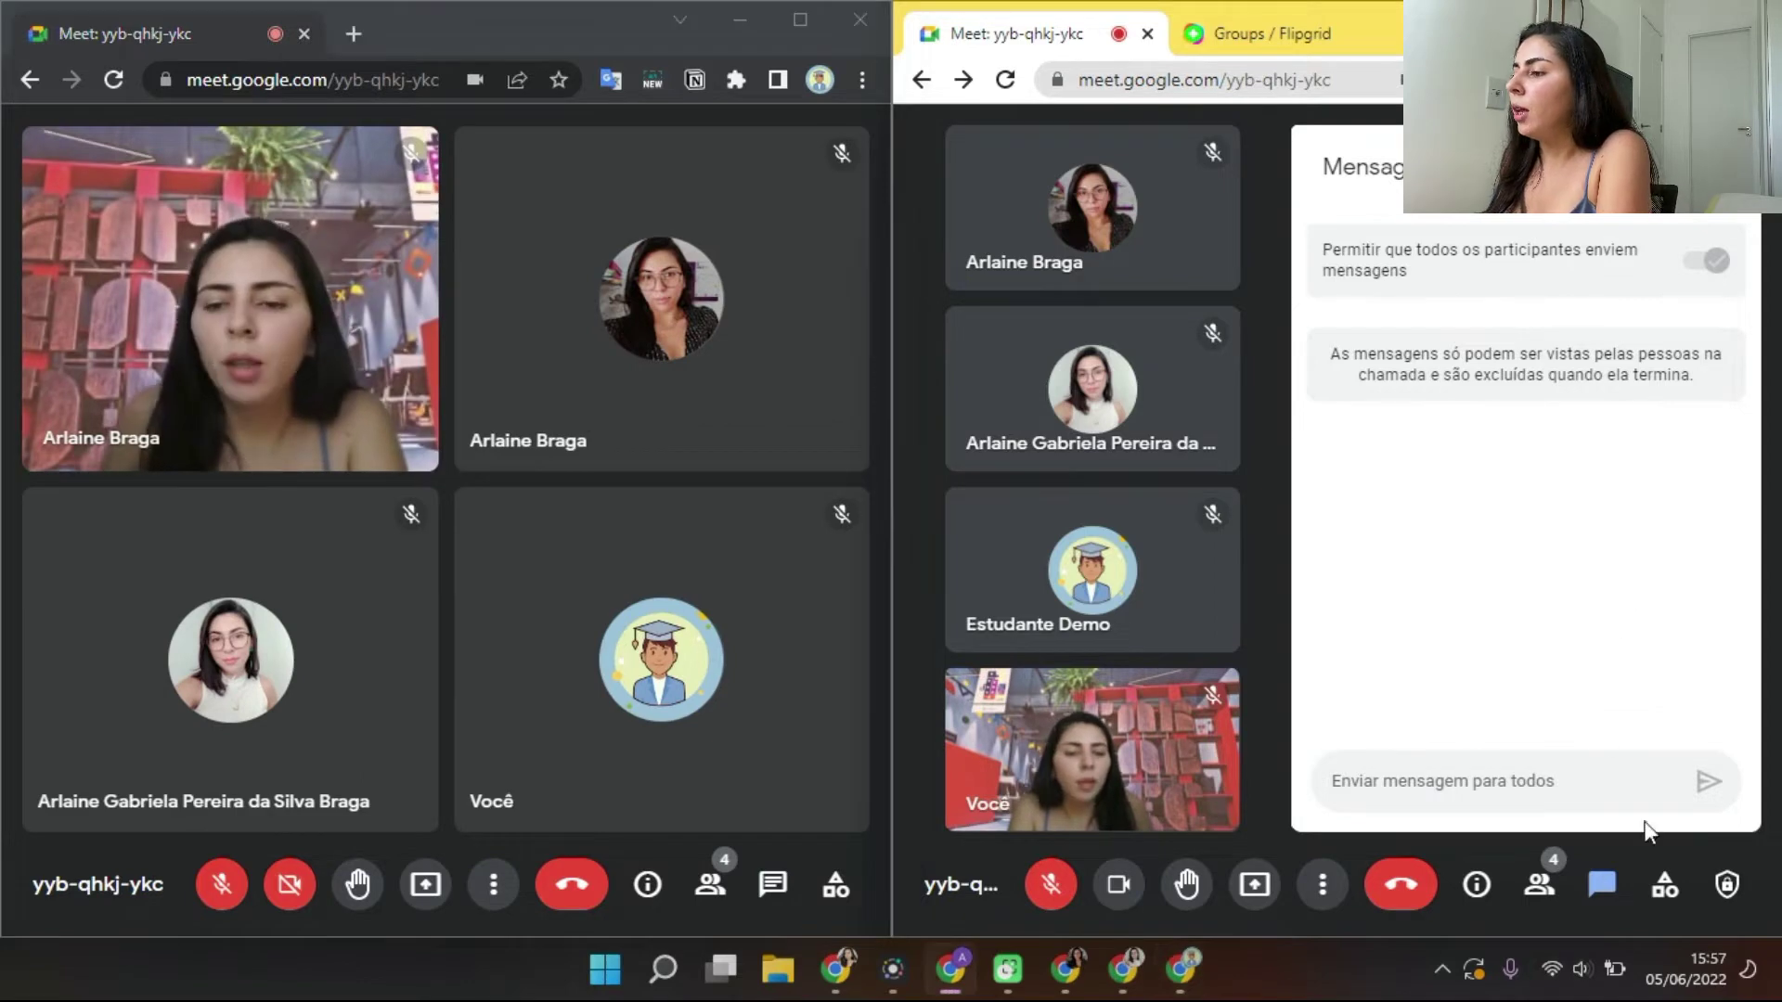
In the host's activities, create the poll "Sim ou não?" with the options "Sim" and "Não", save it and launch it.
click(1665, 886)
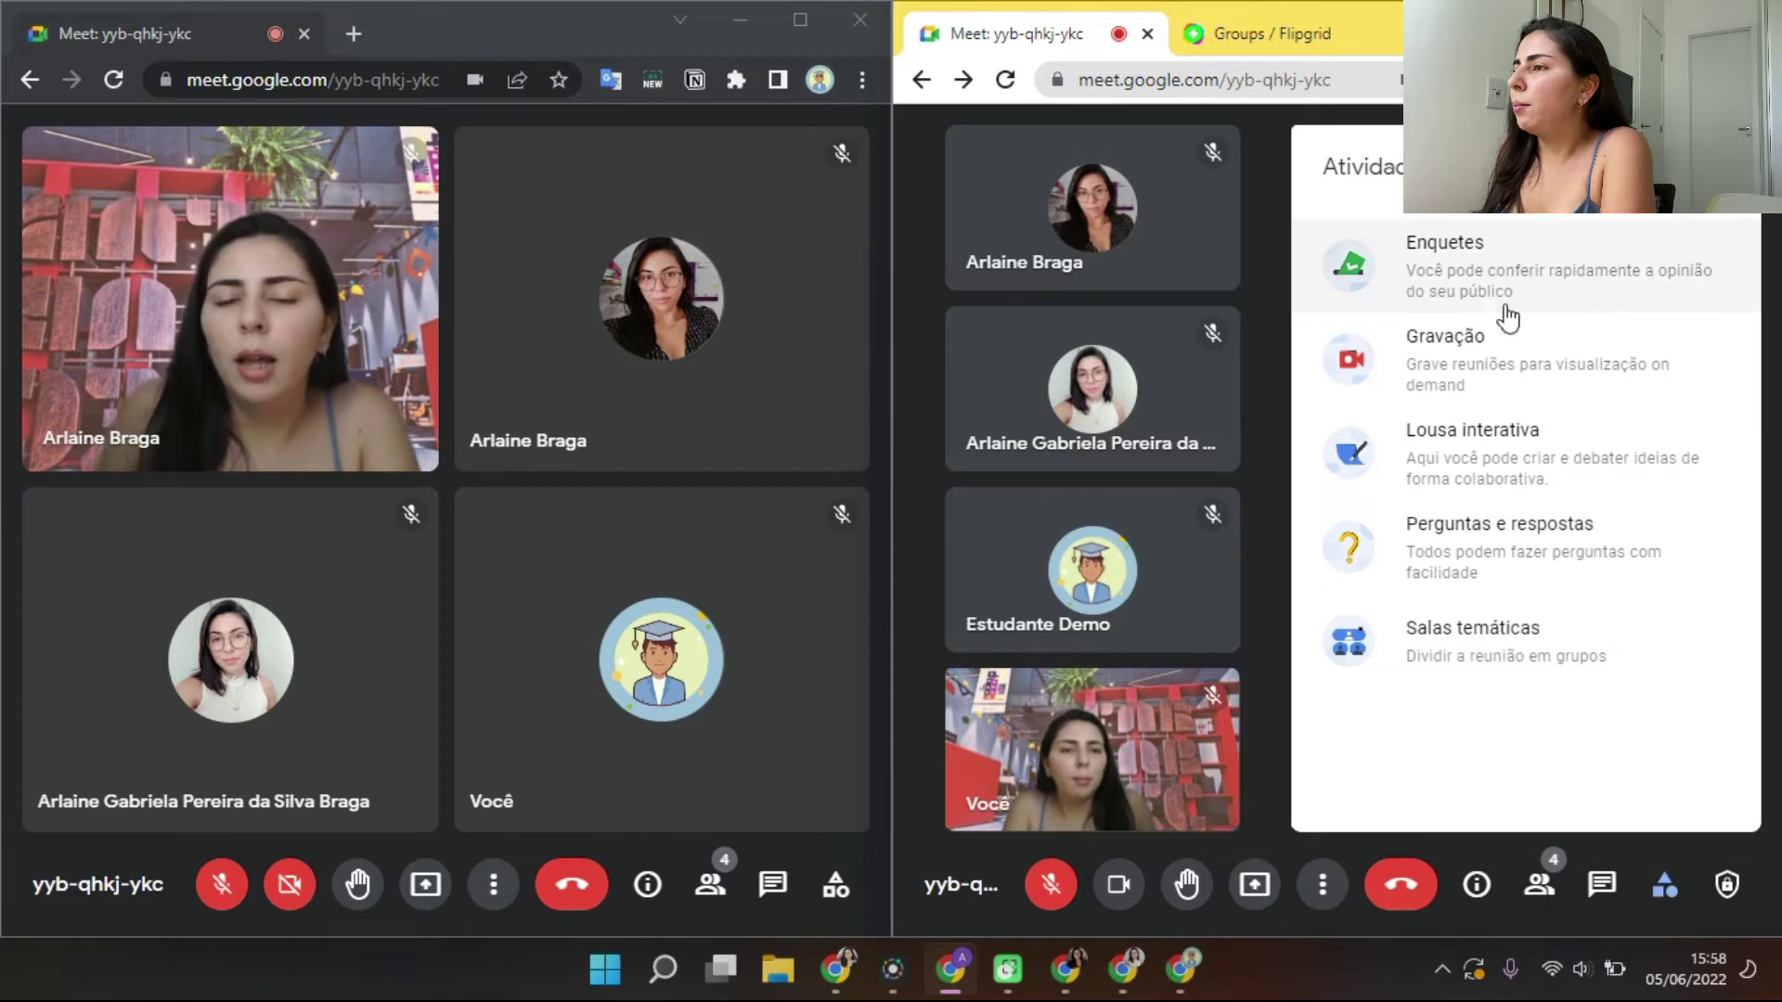
click(1506, 271)
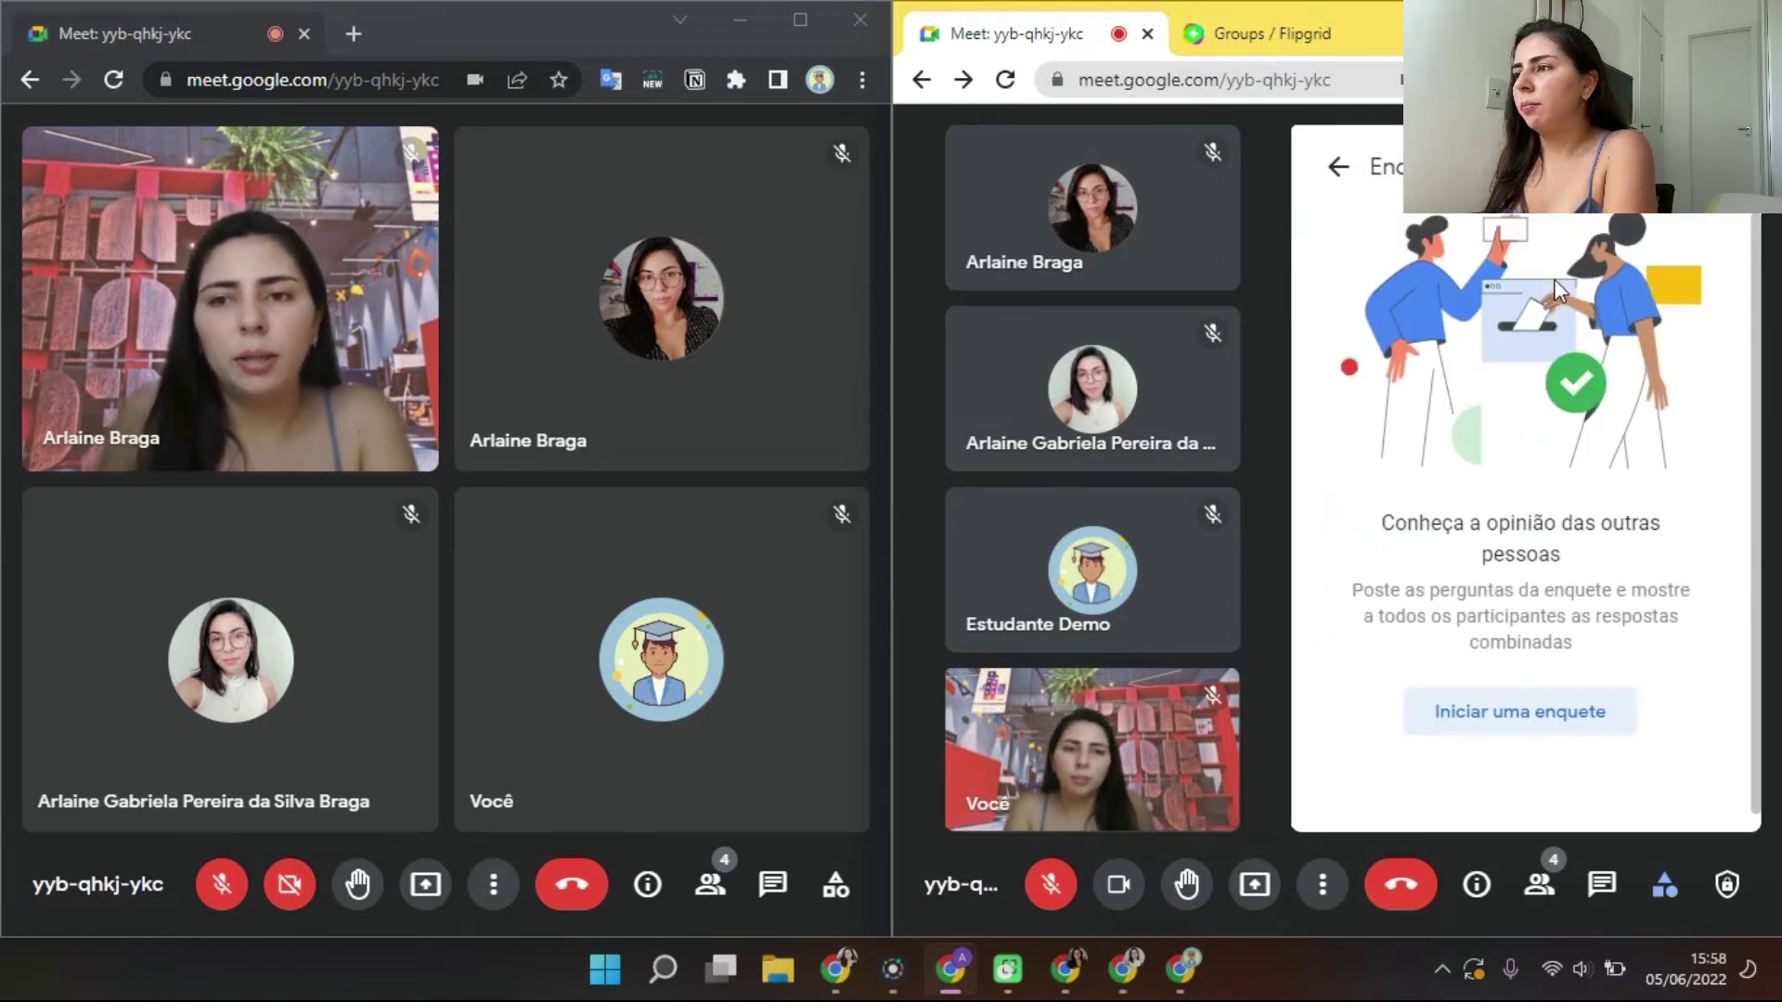
click(1538, 723)
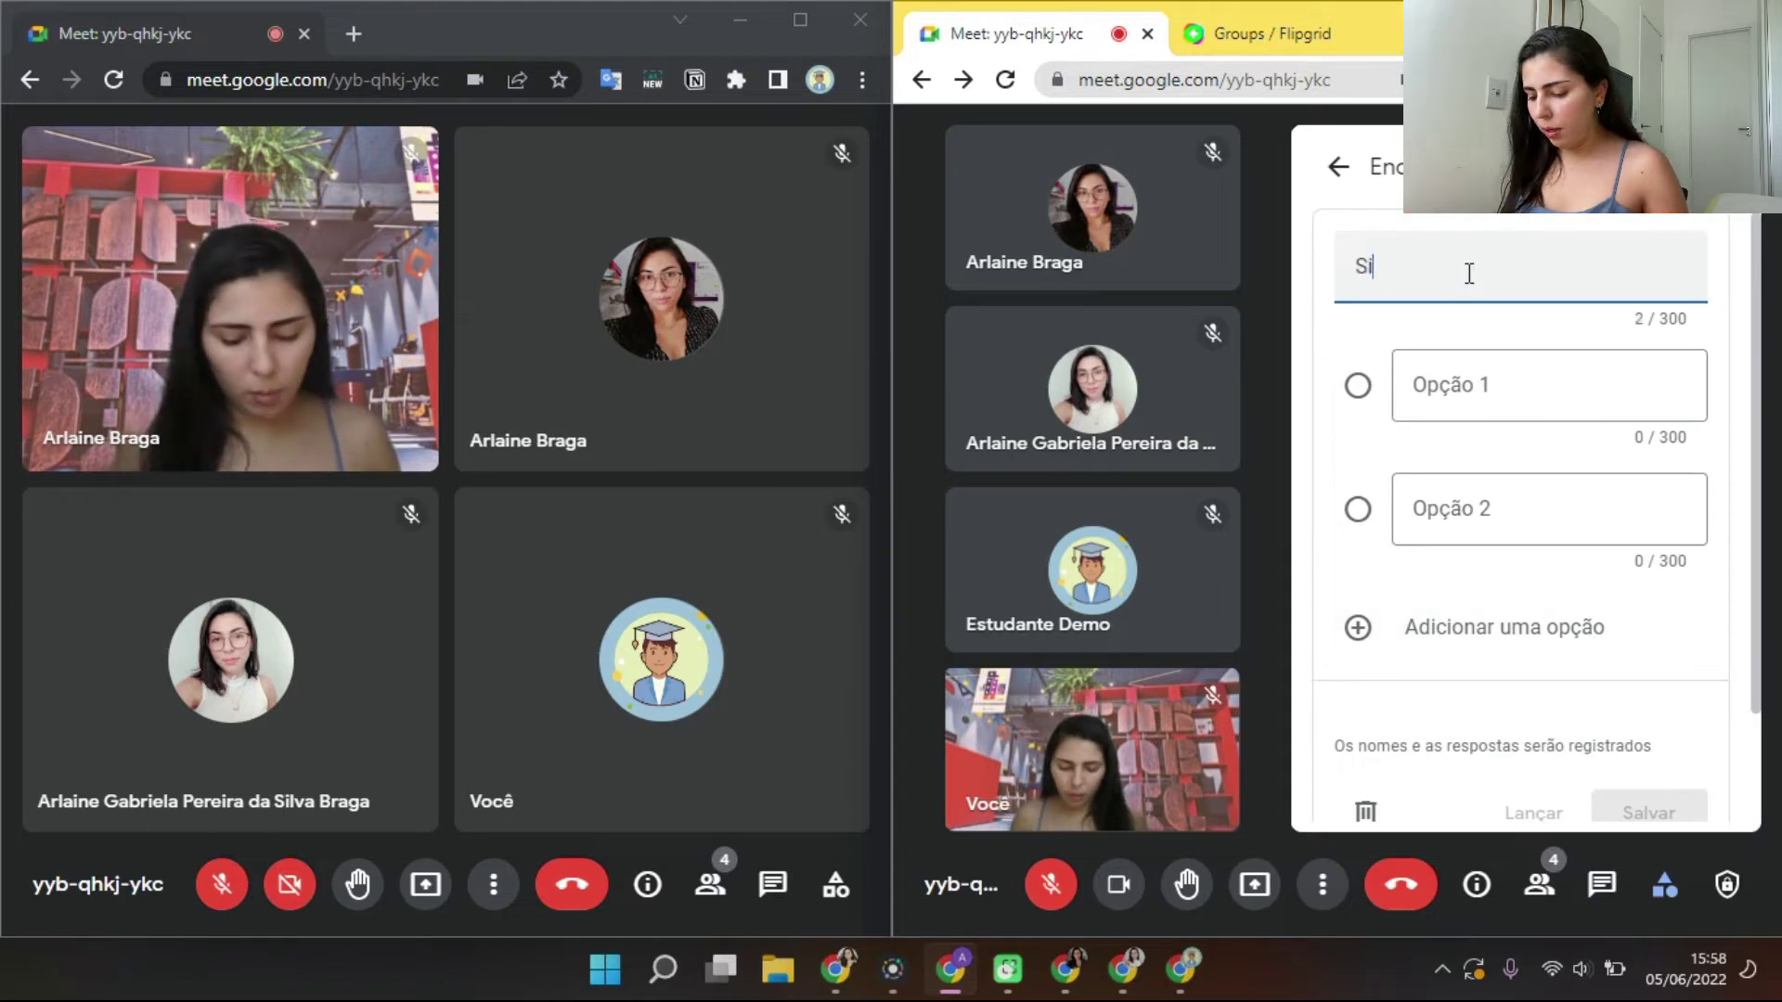
click(1492, 396)
text(Sim)
key(Tab)
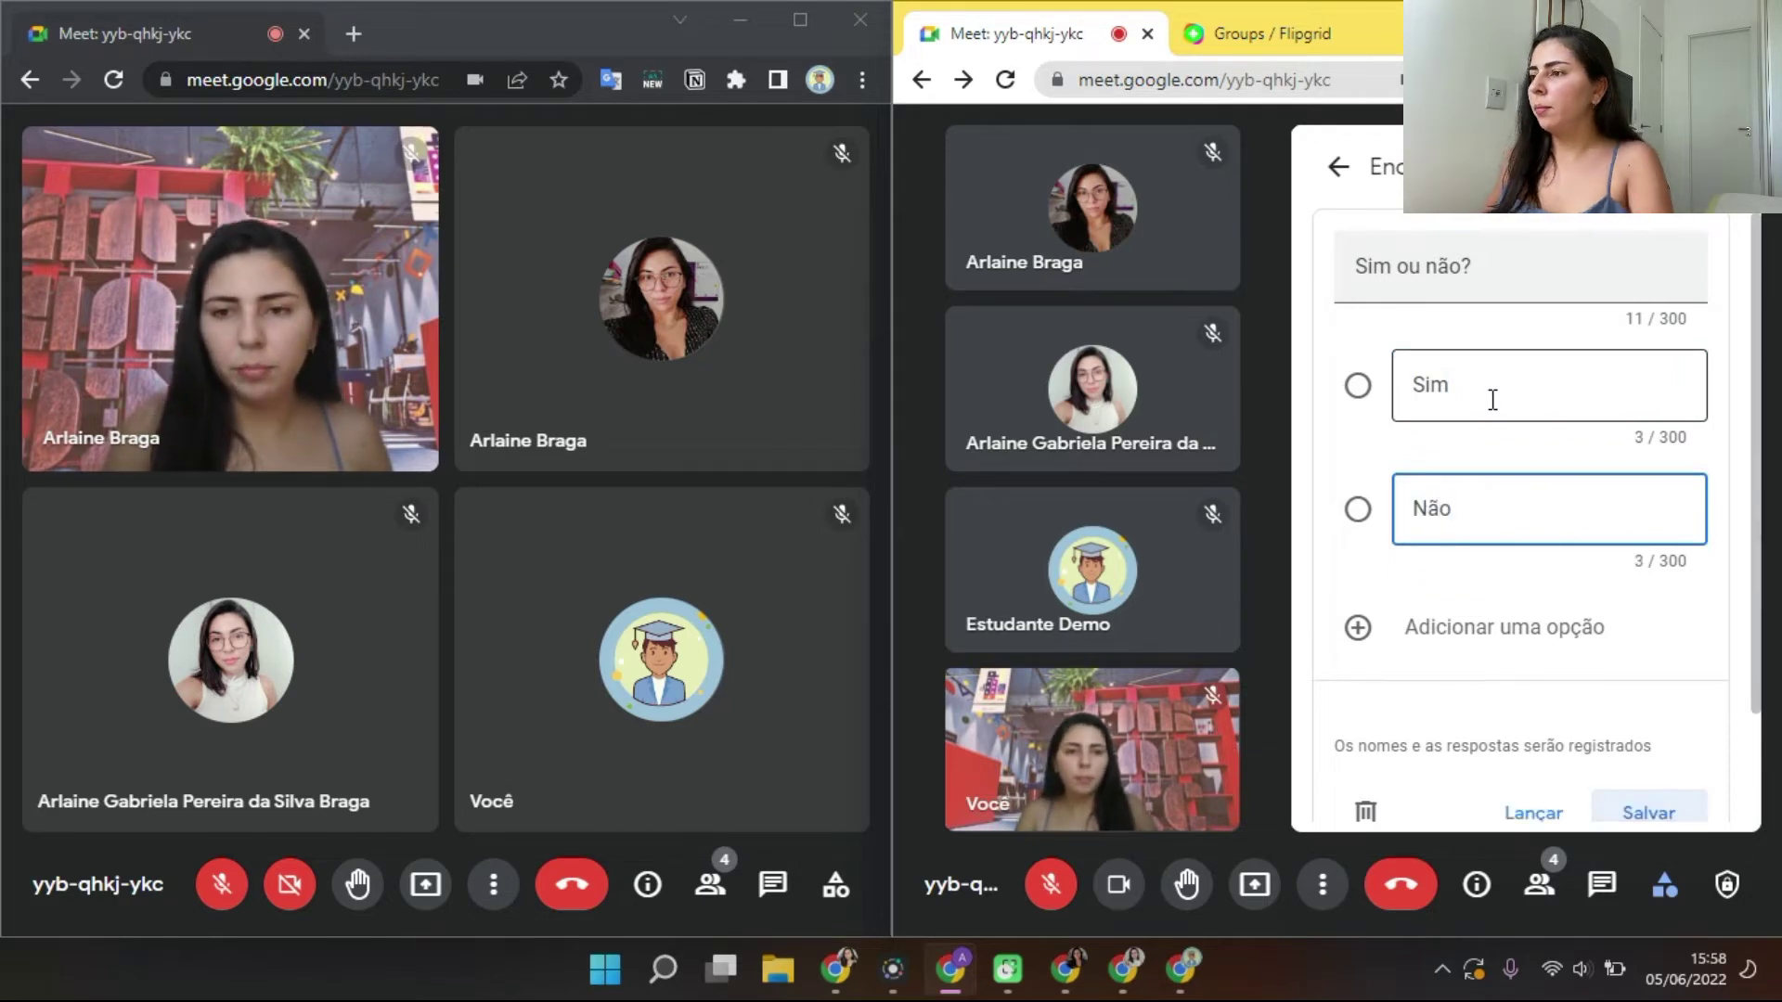
text(Não)
scroll(1528, 456, down, 2)
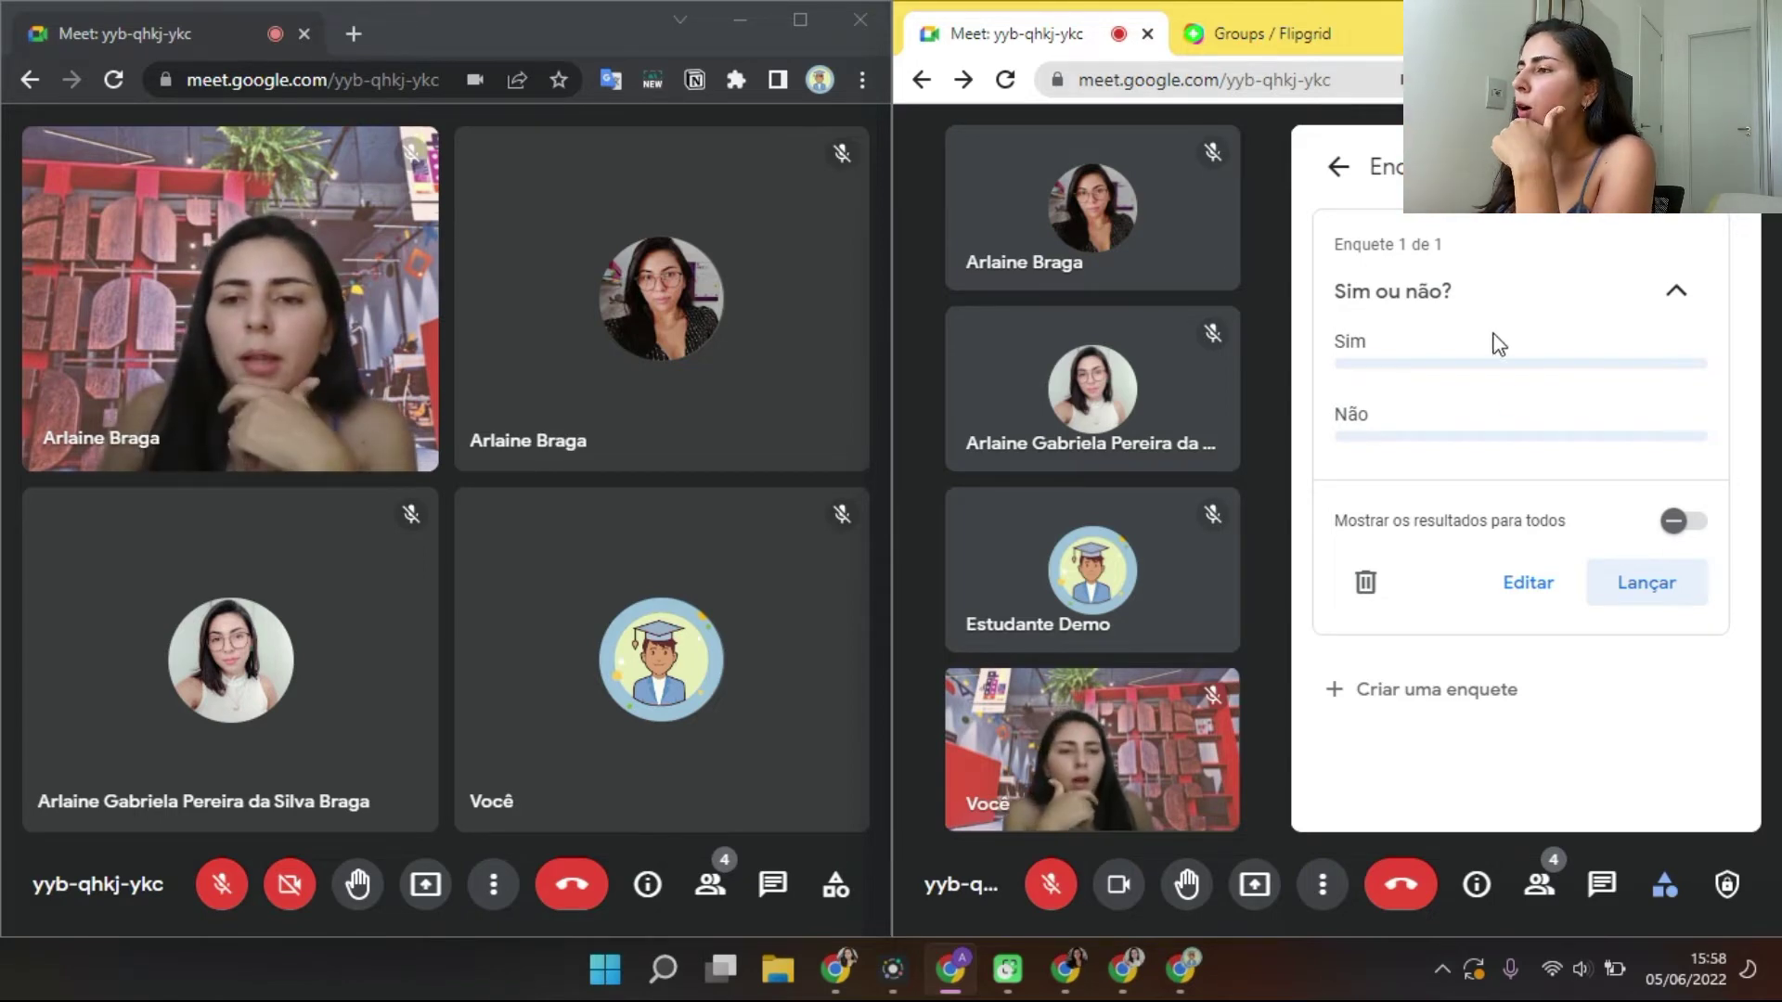
click(1661, 591)
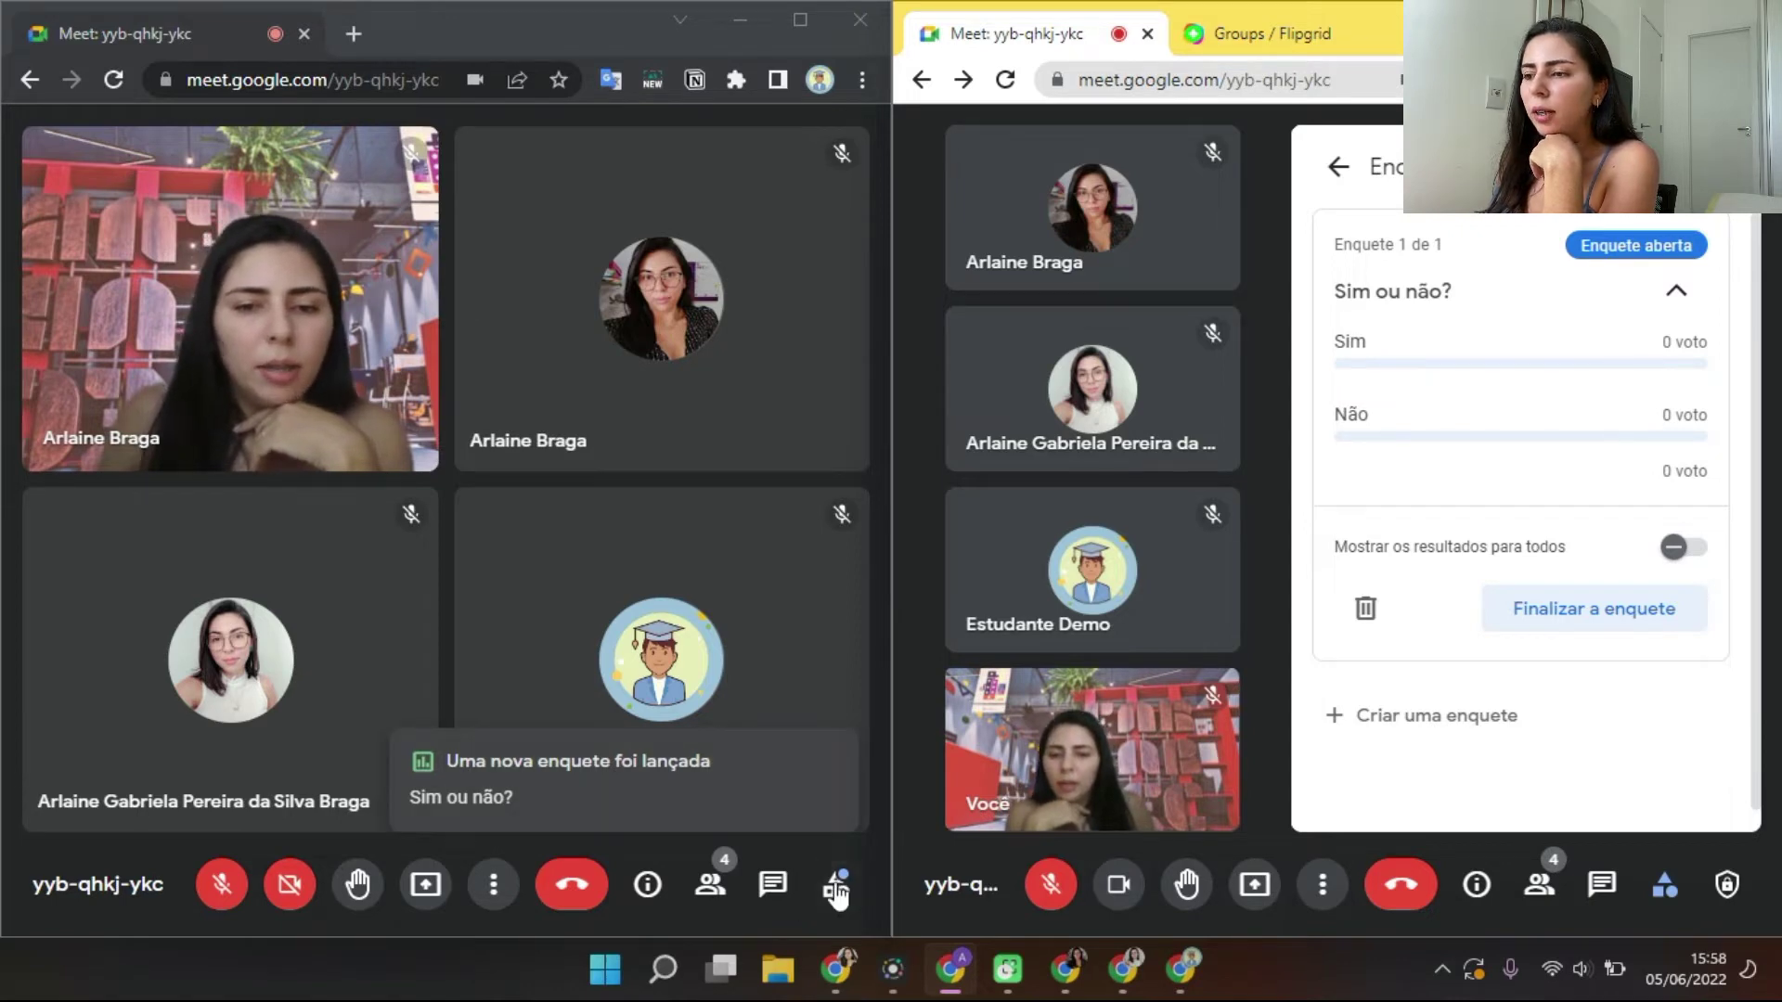
Open the launched poll in the student's view, vote "Sim" and close the student's poll view.
click(835, 888)
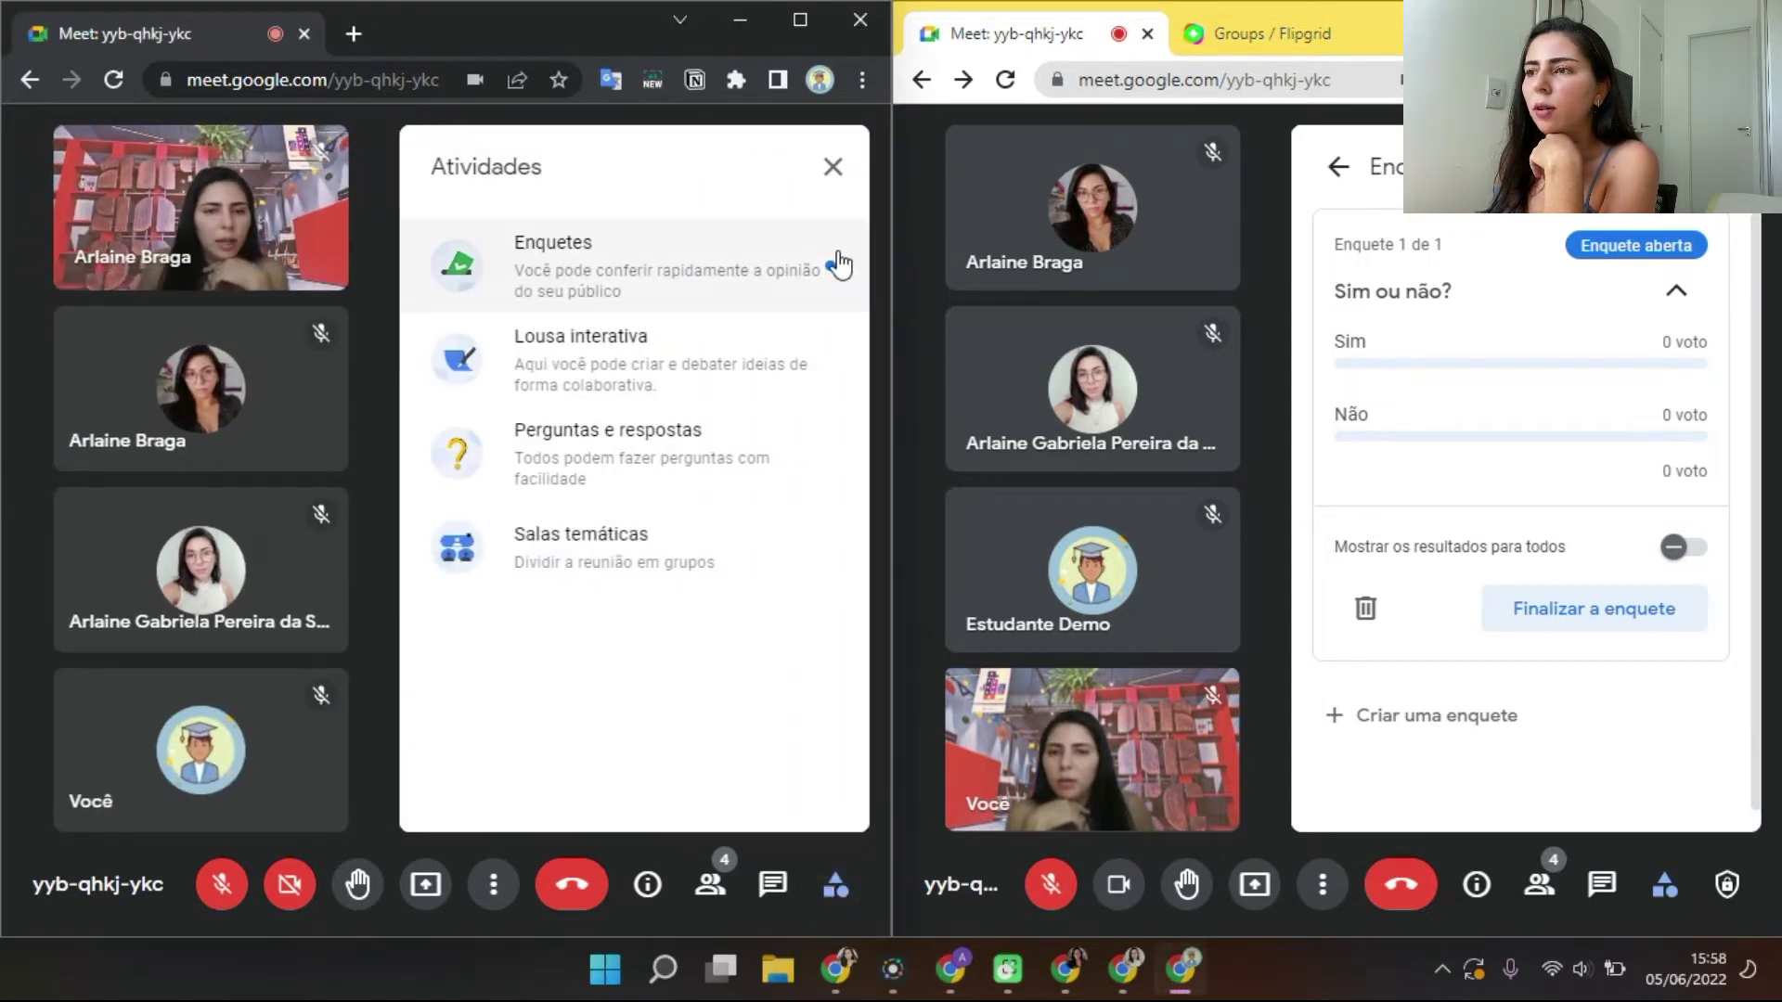
click(711, 270)
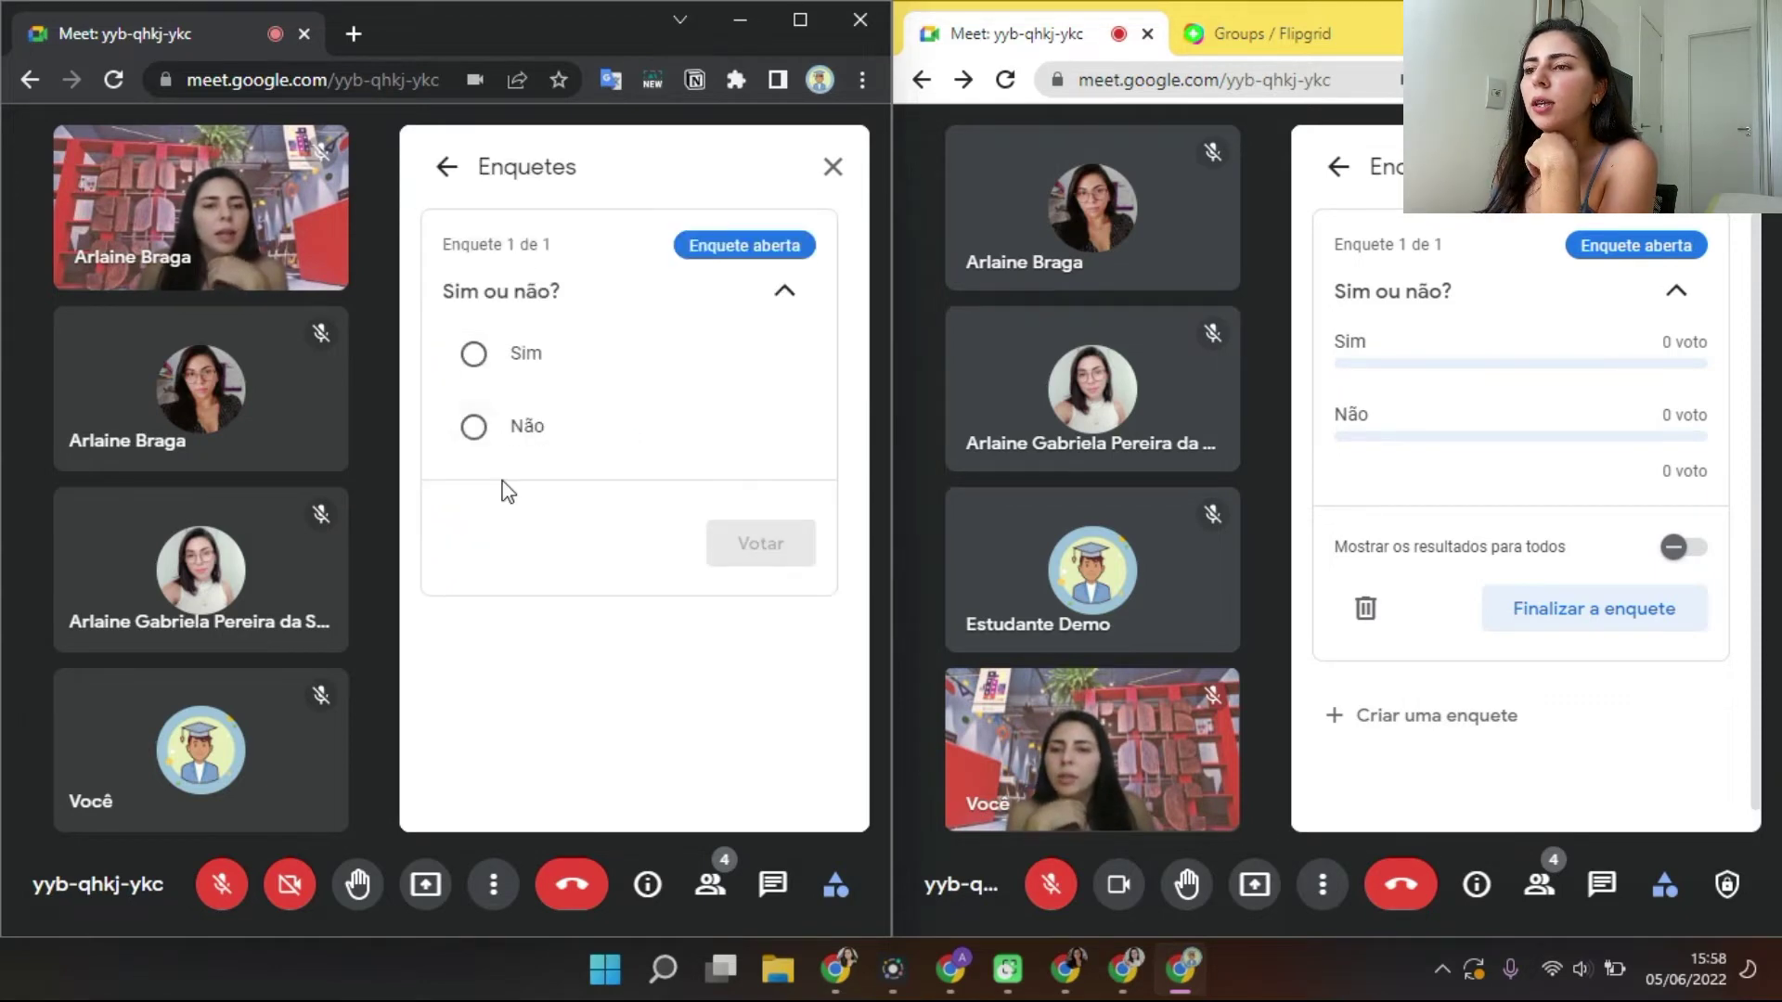
click(520, 358)
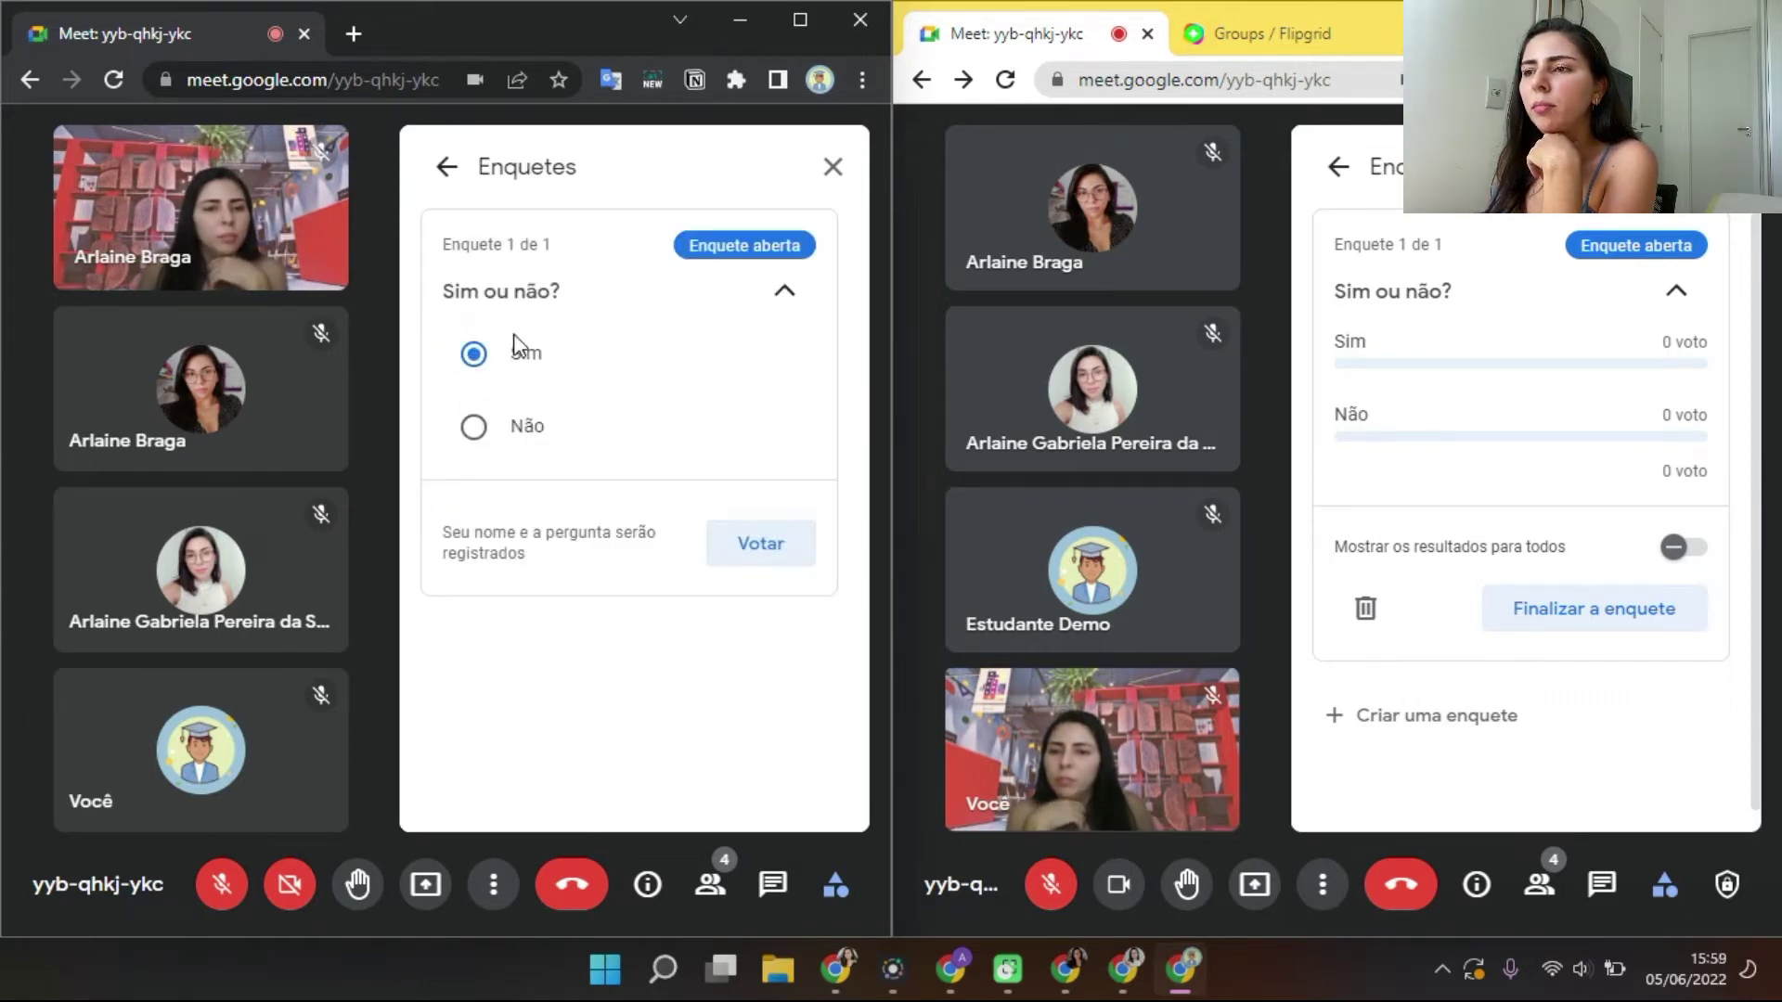
click(737, 552)
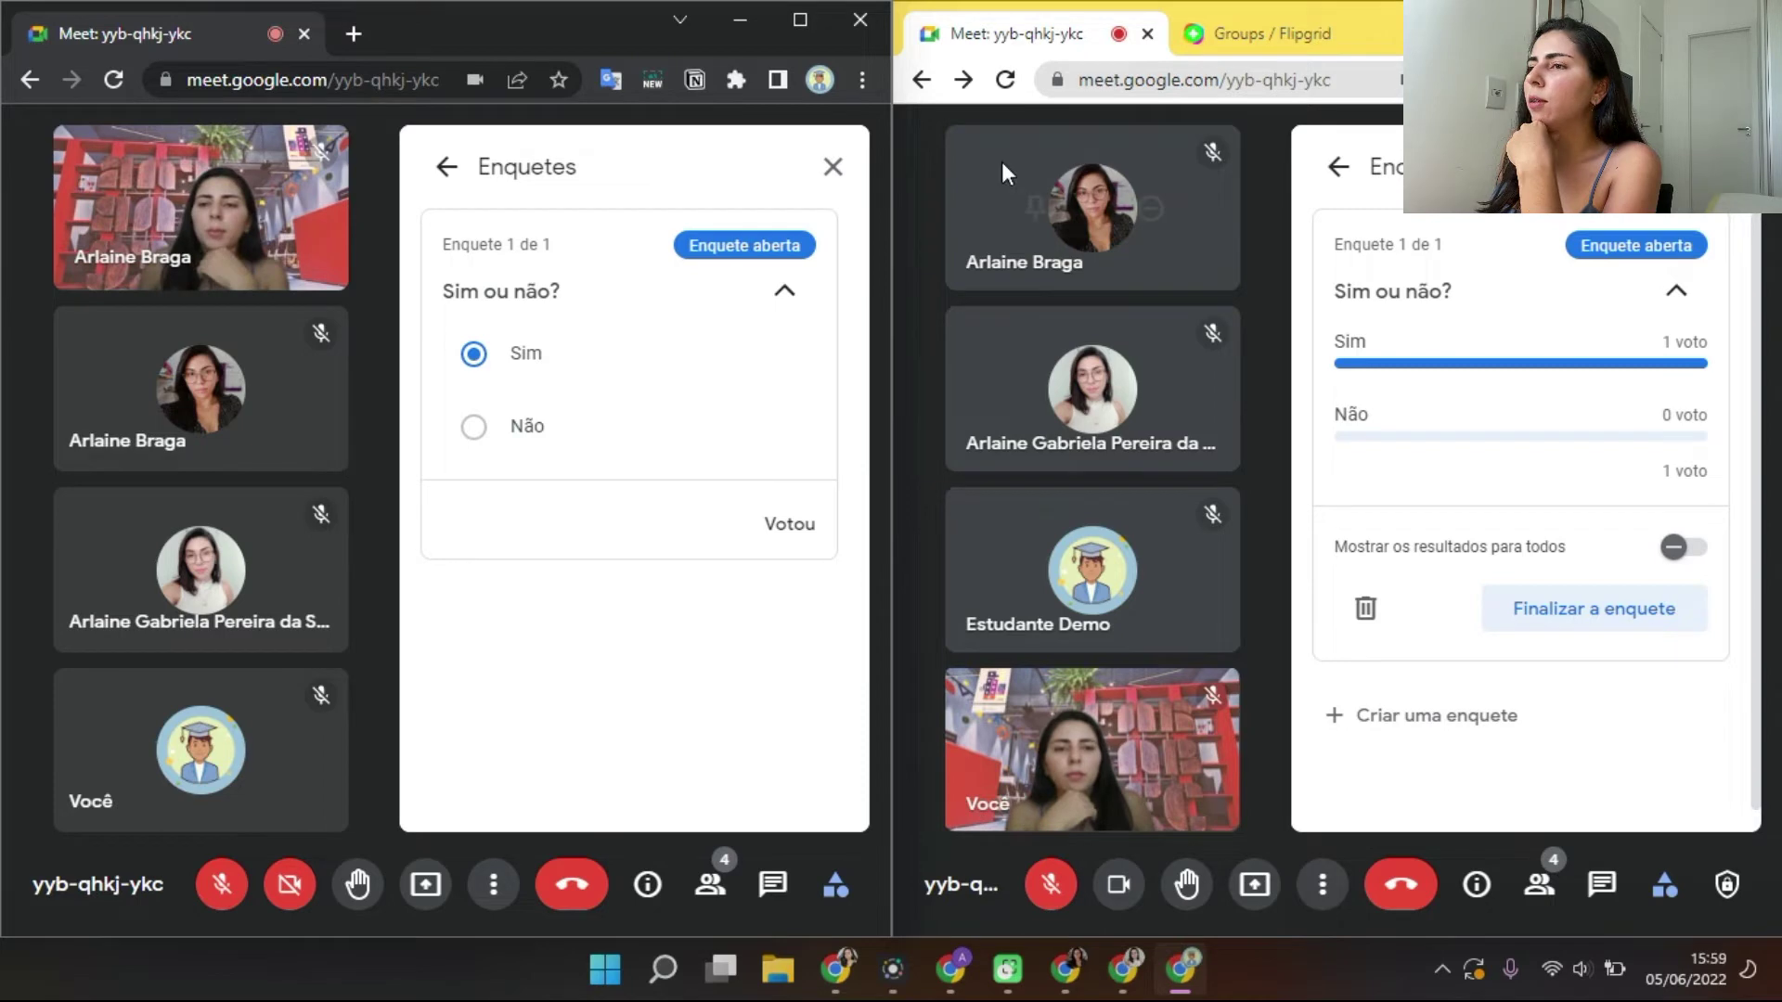
click(833, 167)
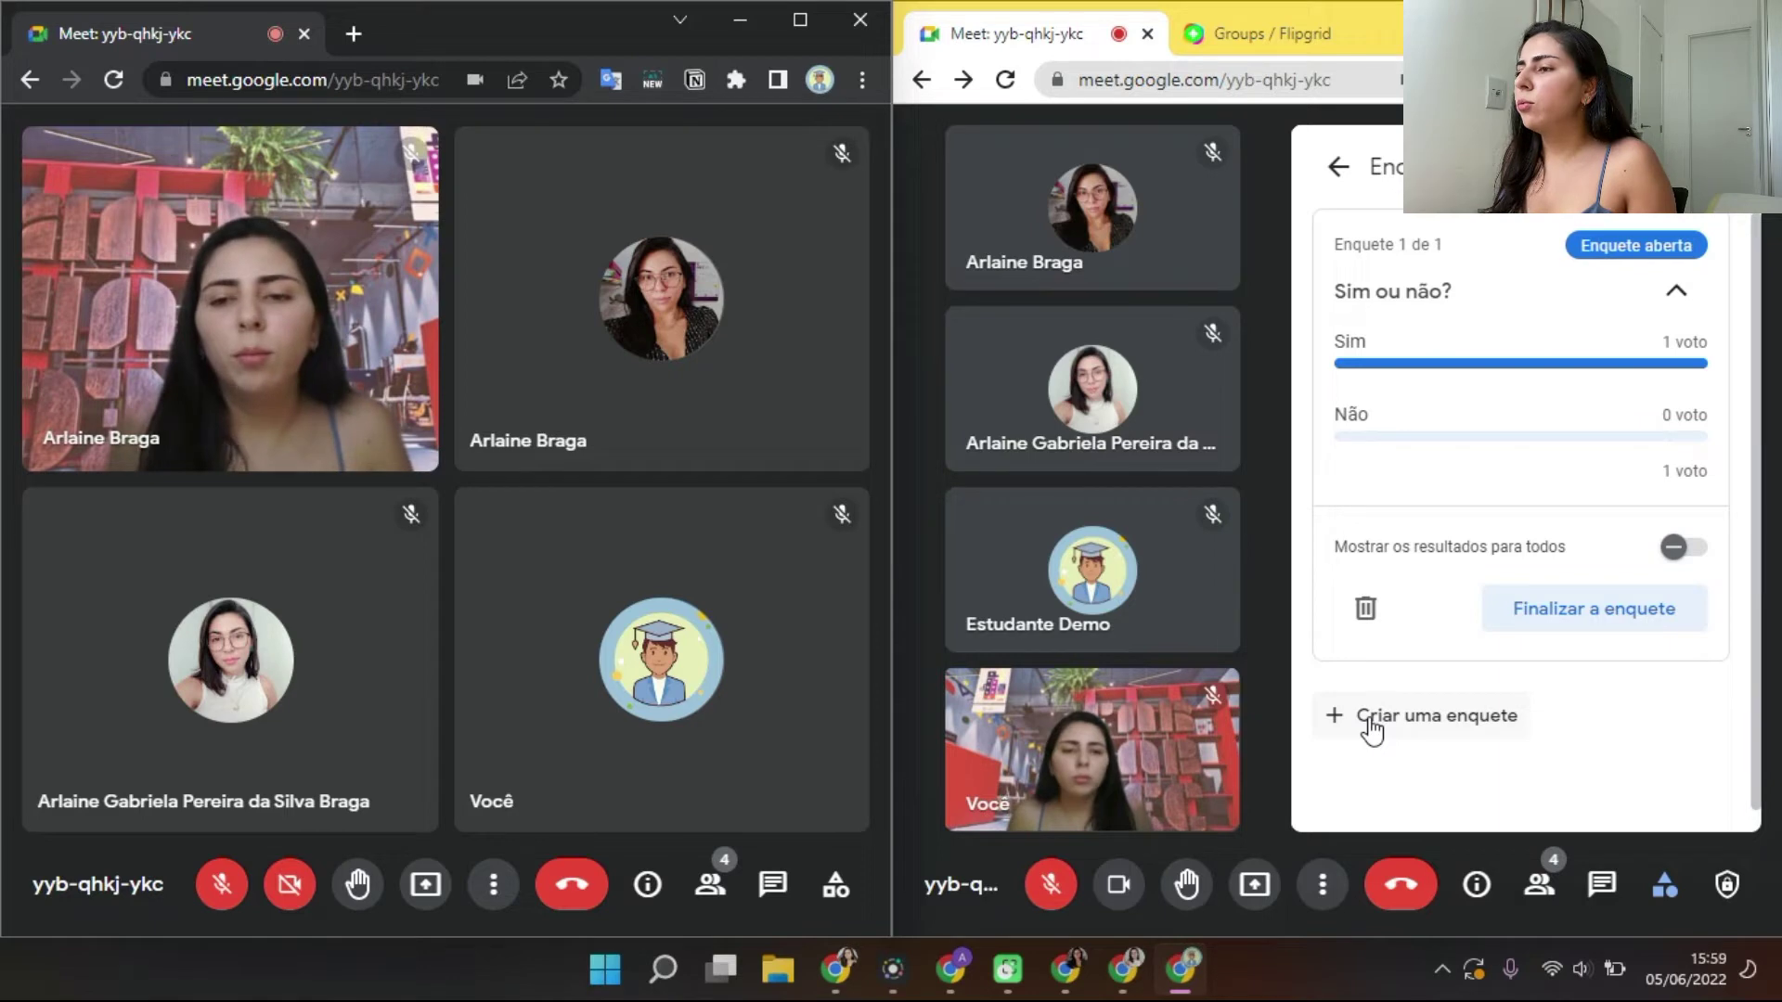
Show both places where the host can record the meeting, view the Gravação activity and return to the activities list.
click(1338, 167)
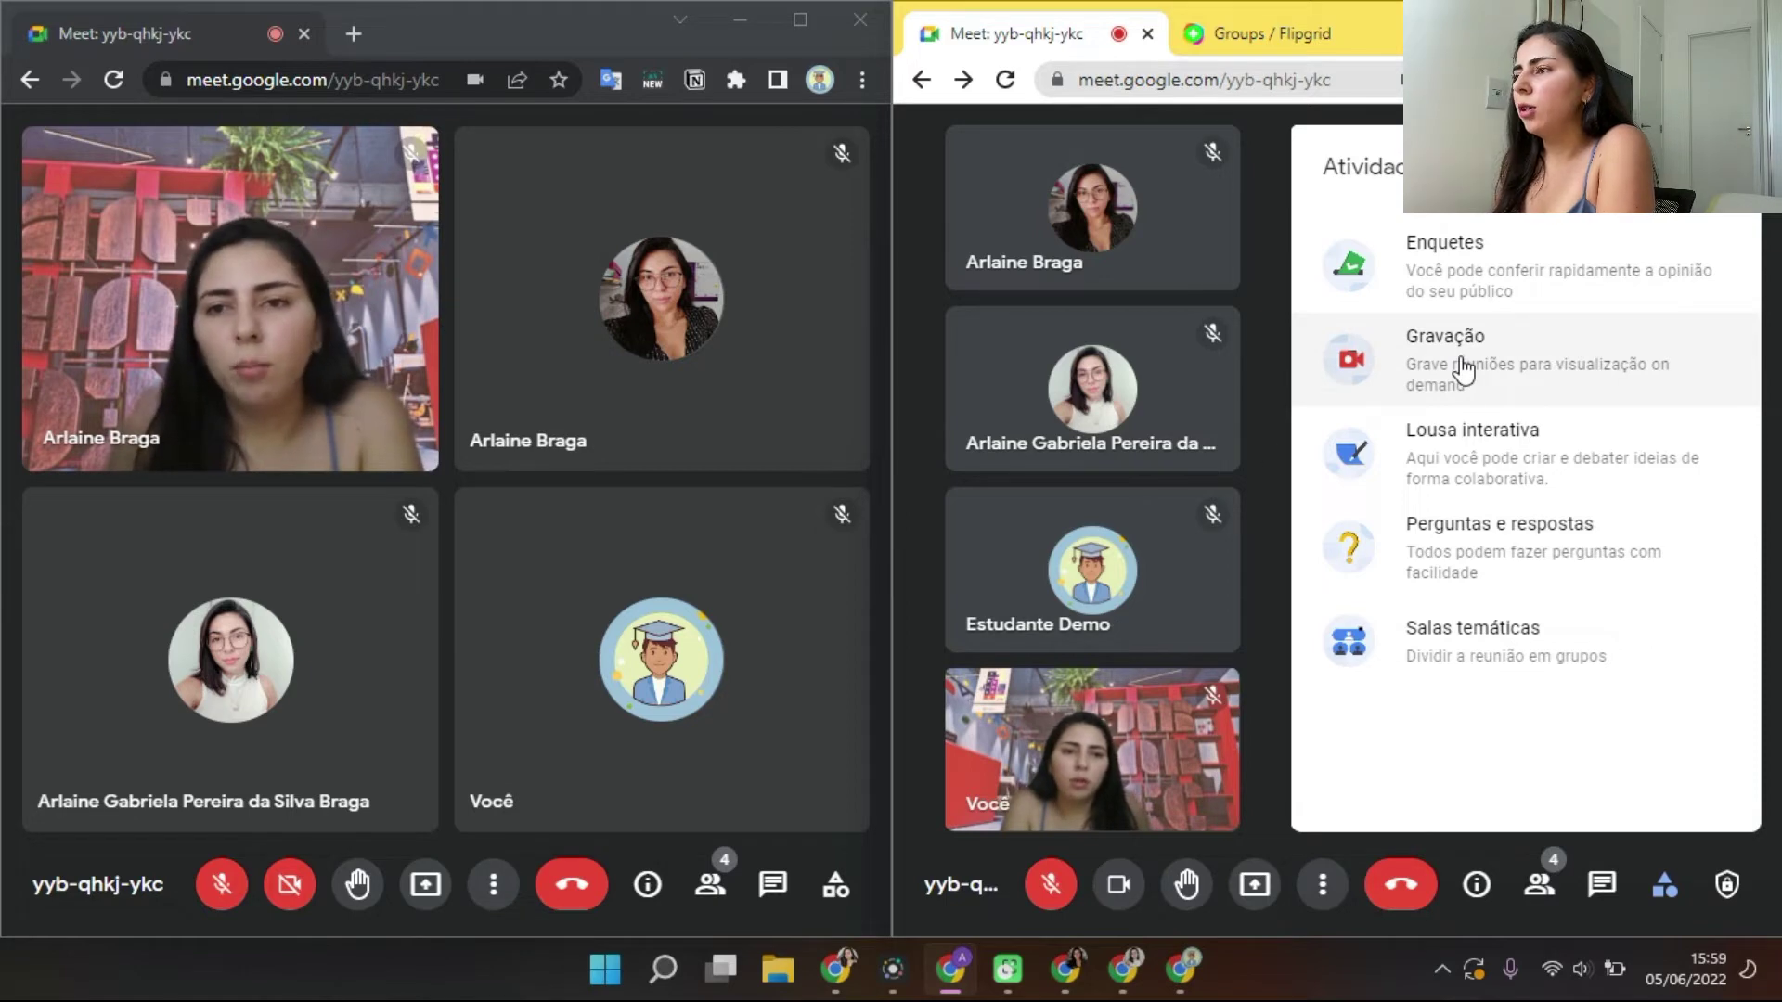
click(1324, 886)
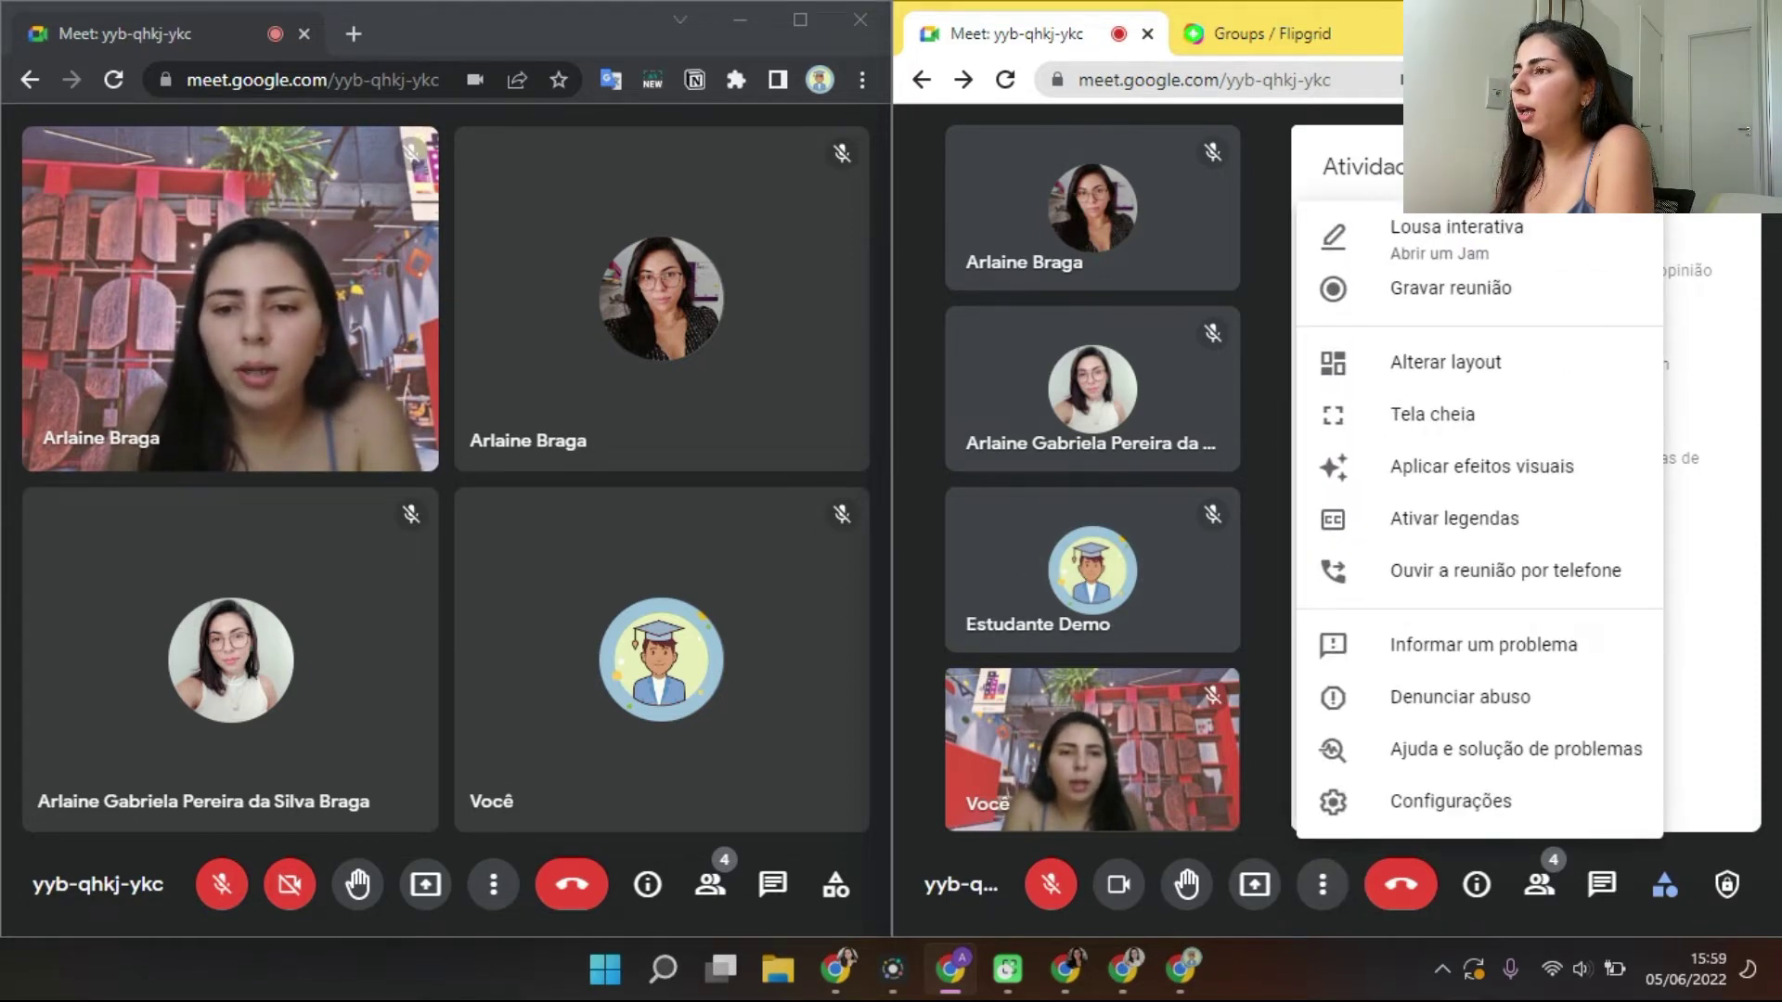
click(1671, 240)
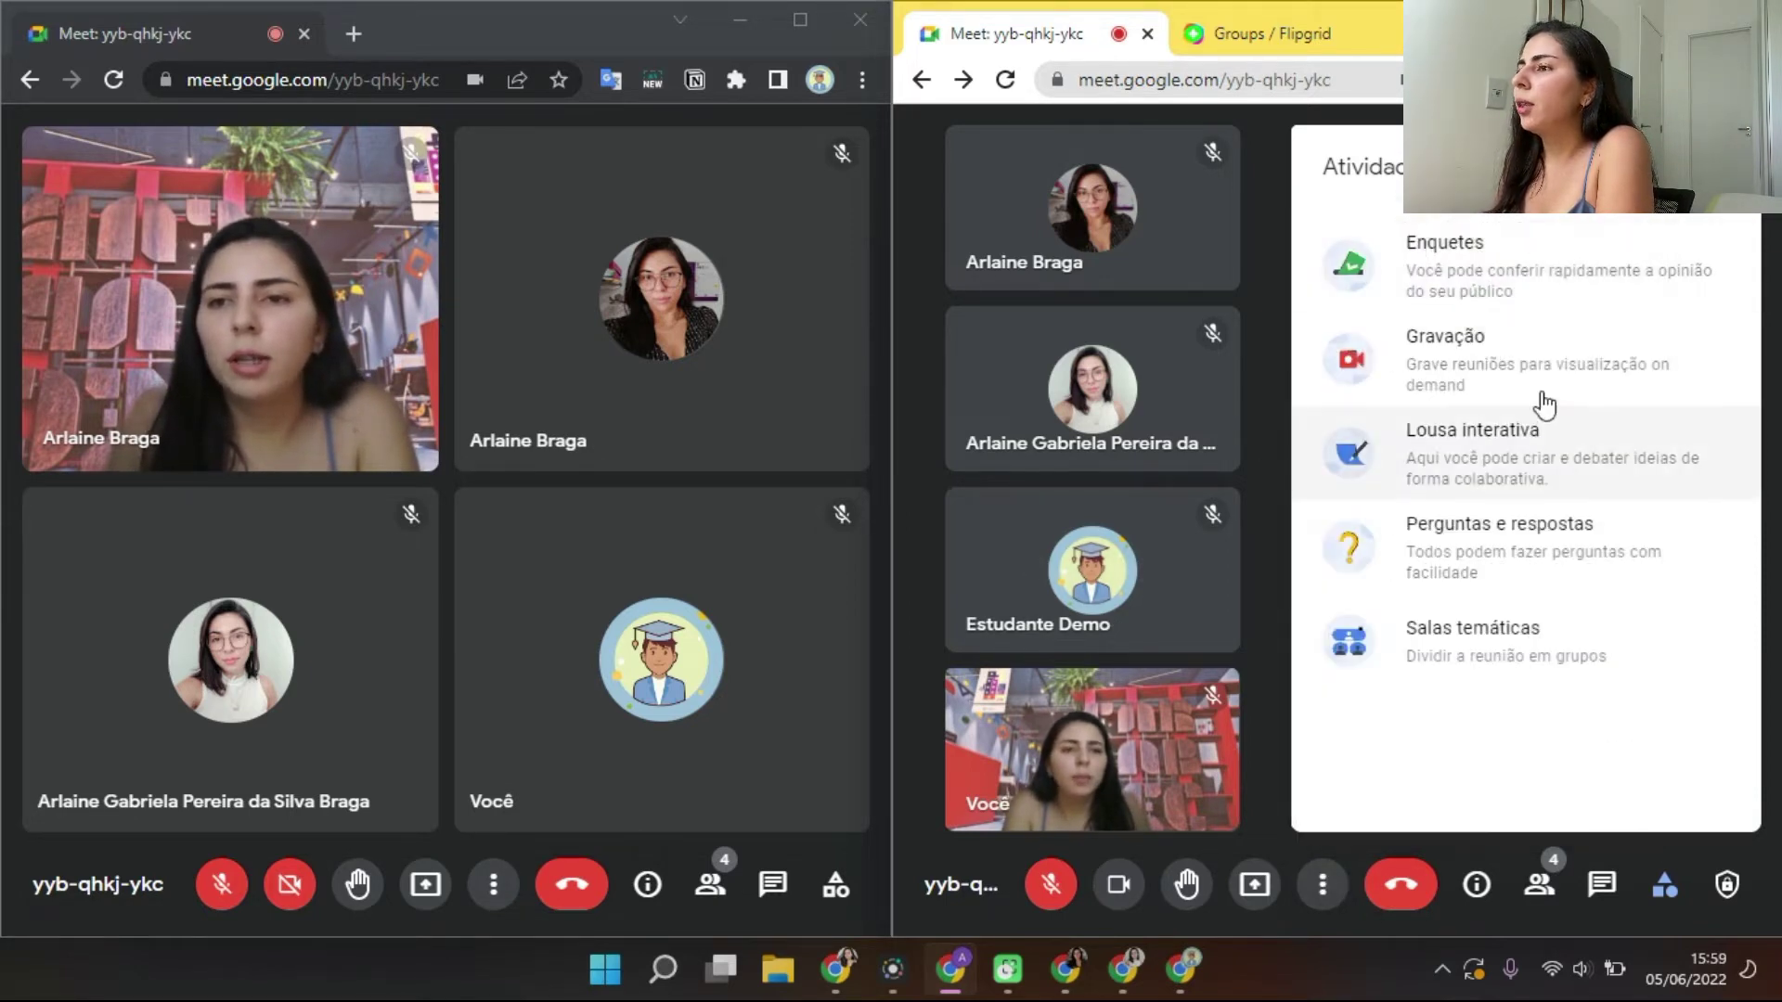
click(1450, 367)
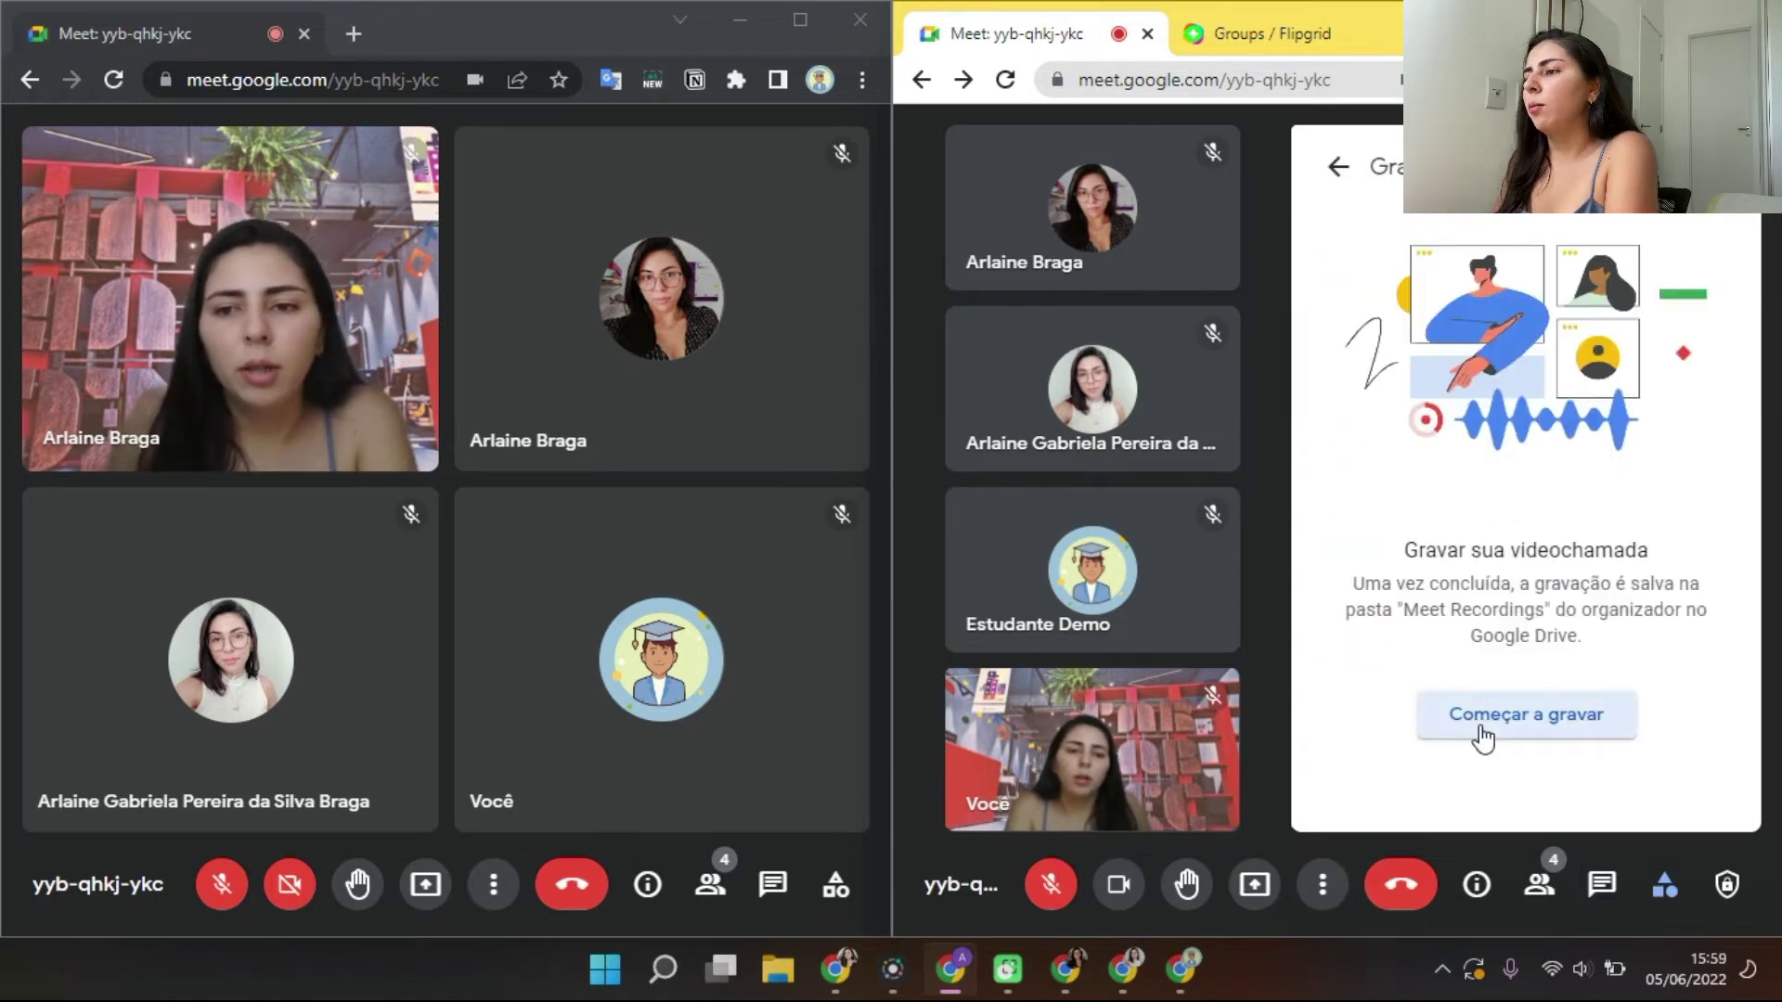
click(1339, 169)
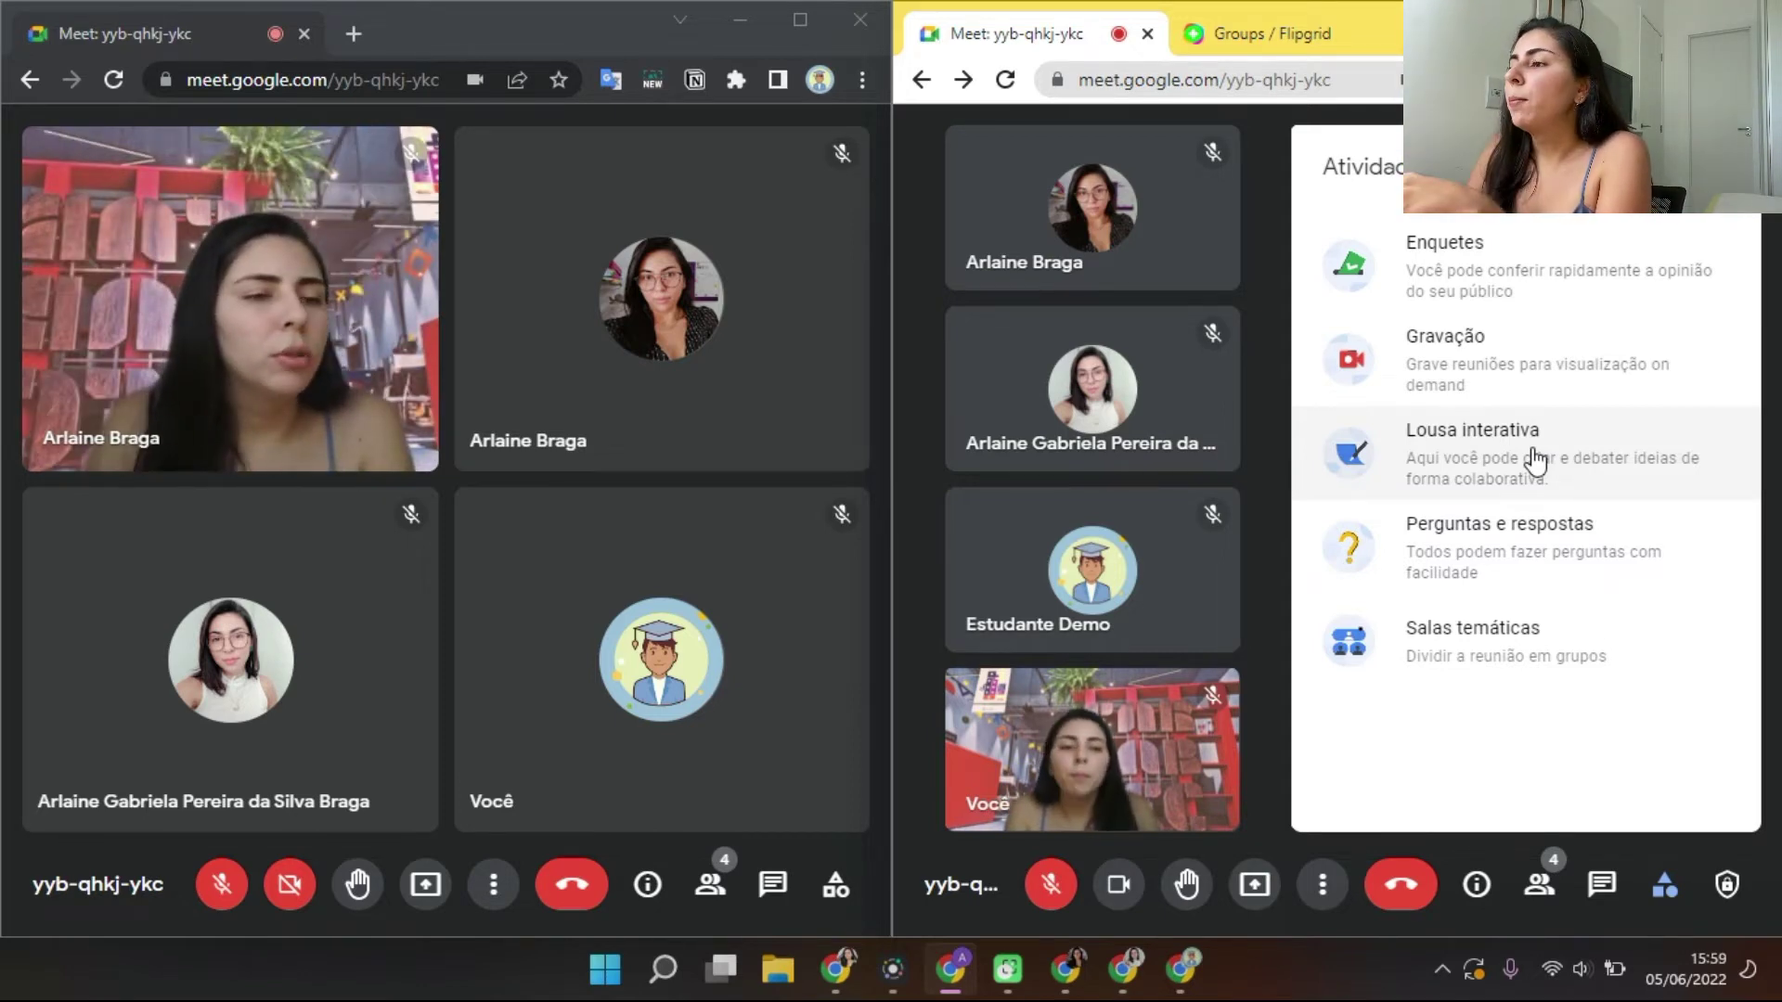
Start a new Jamboard whiteboard from the host's Lousa interativa activity and minimize its window.
click(1489, 469)
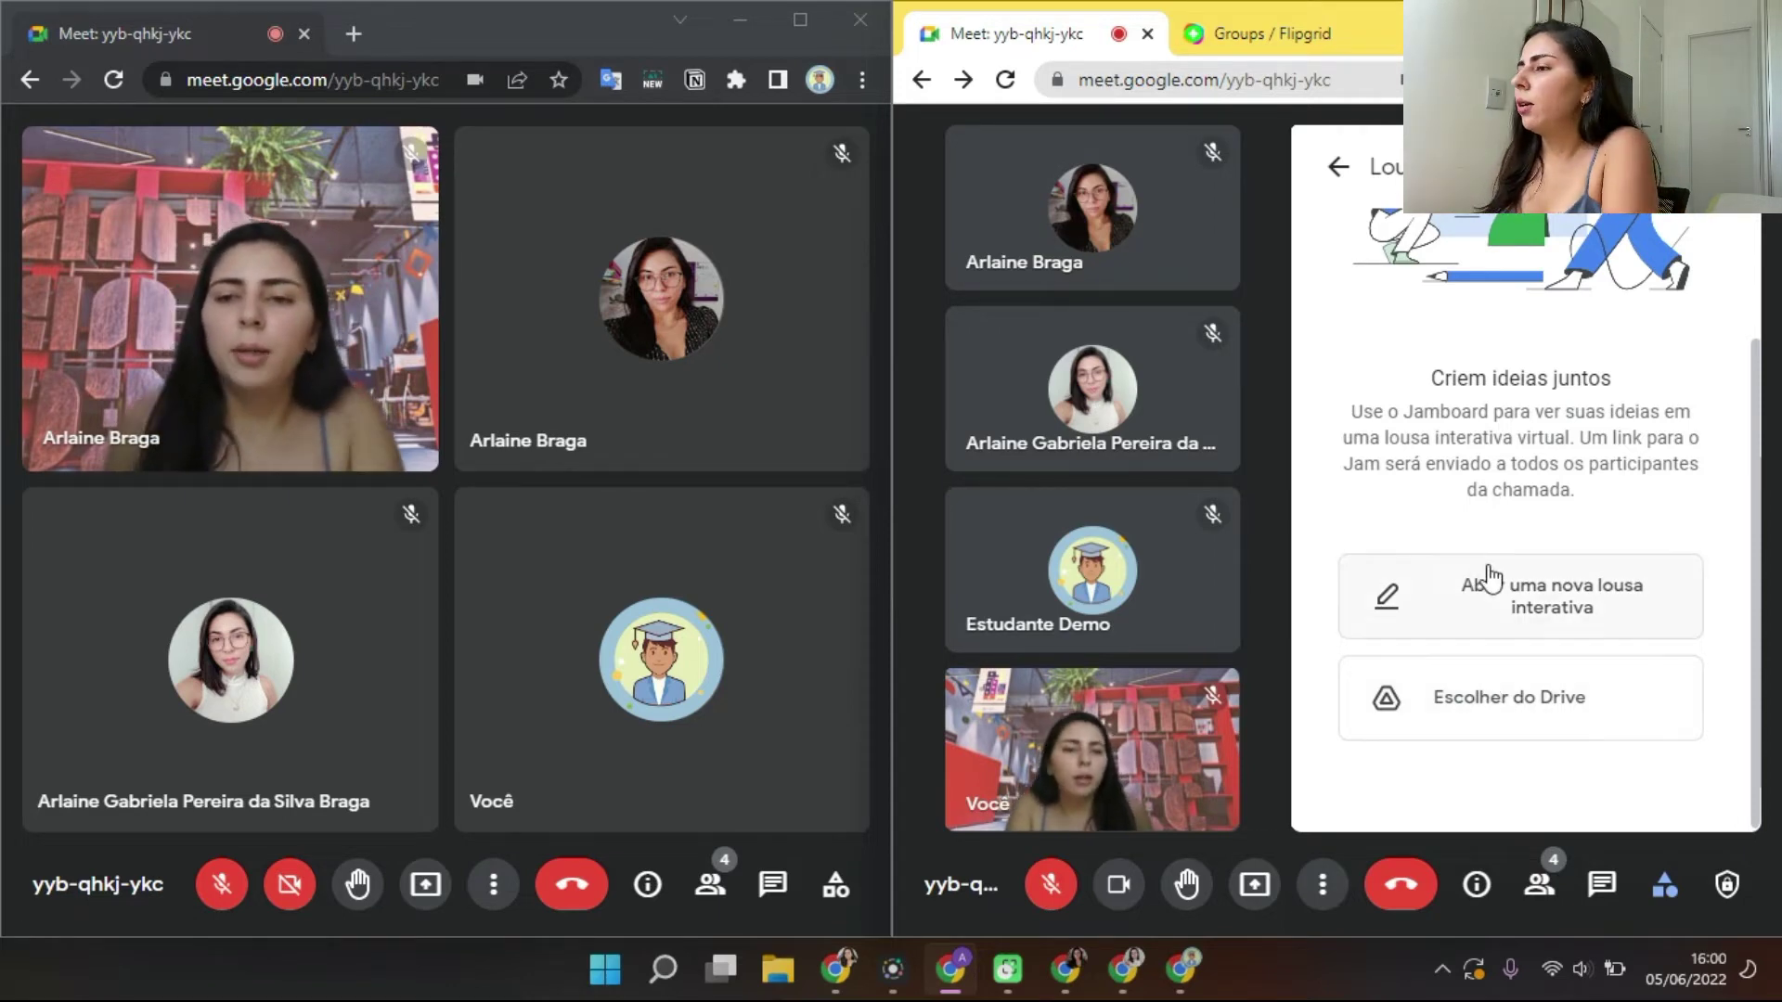
click(1519, 601)
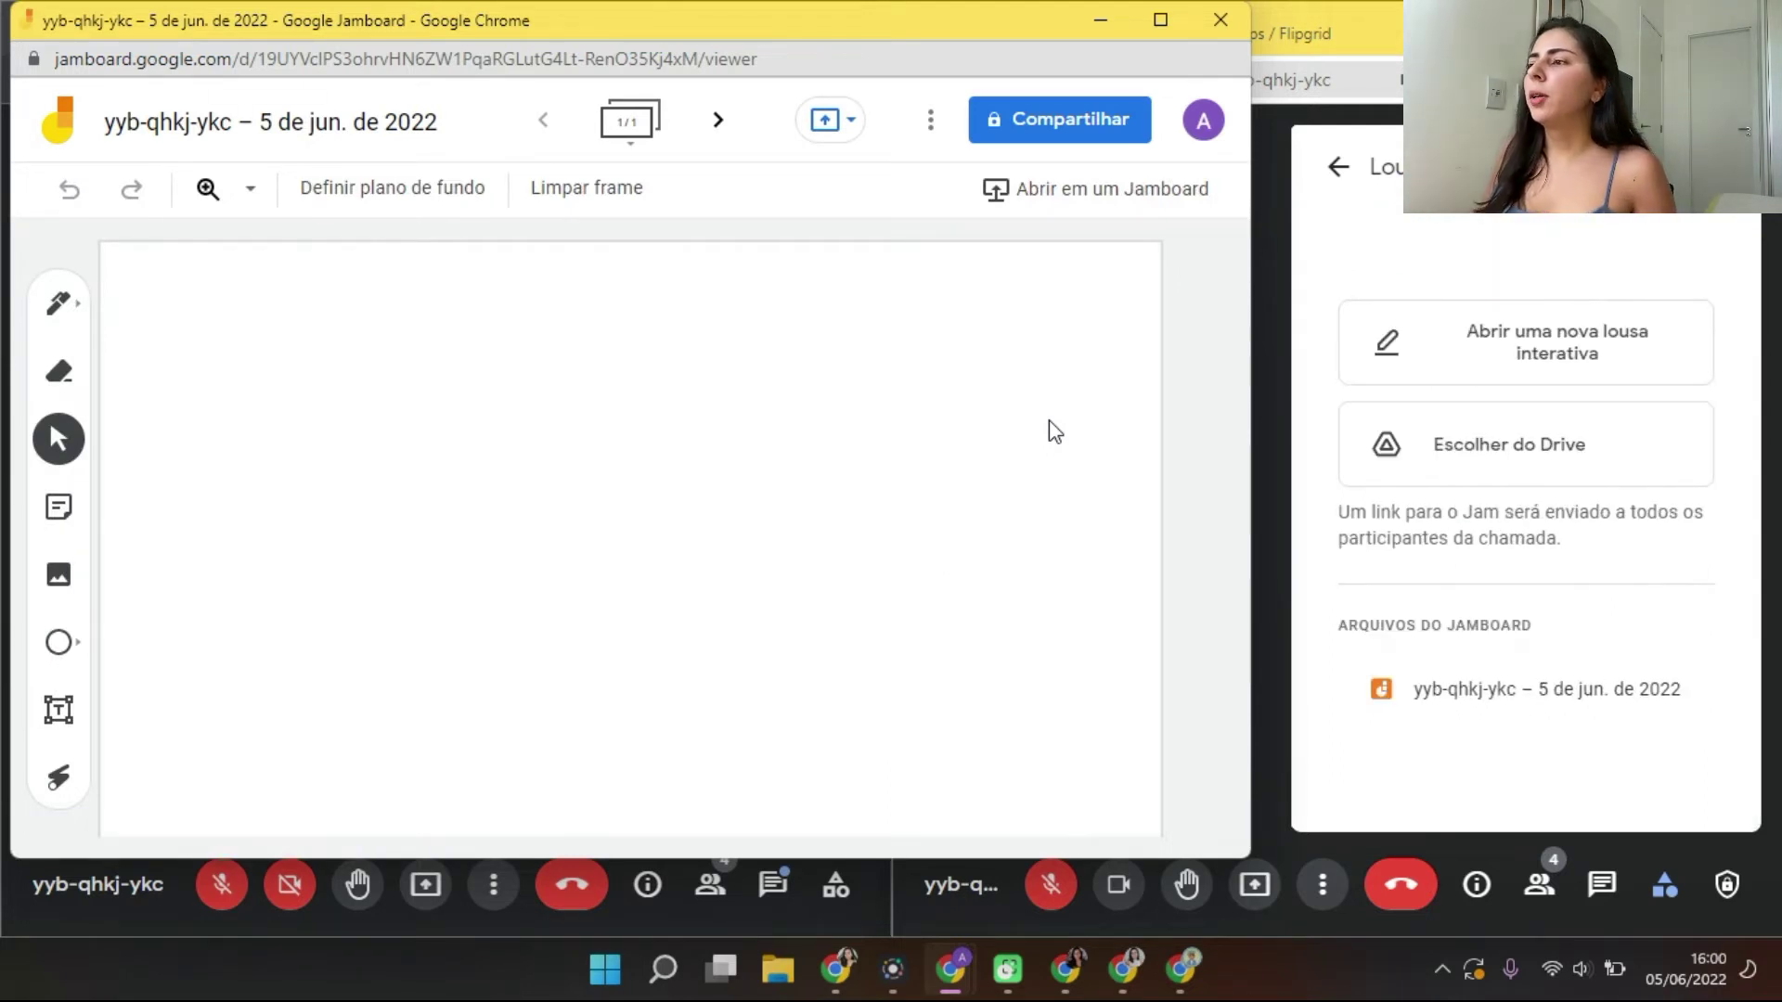
click(1101, 34)
Show the shared Jam link in the student's in-call messages and bring back the host's Jamboard window.
click(771, 887)
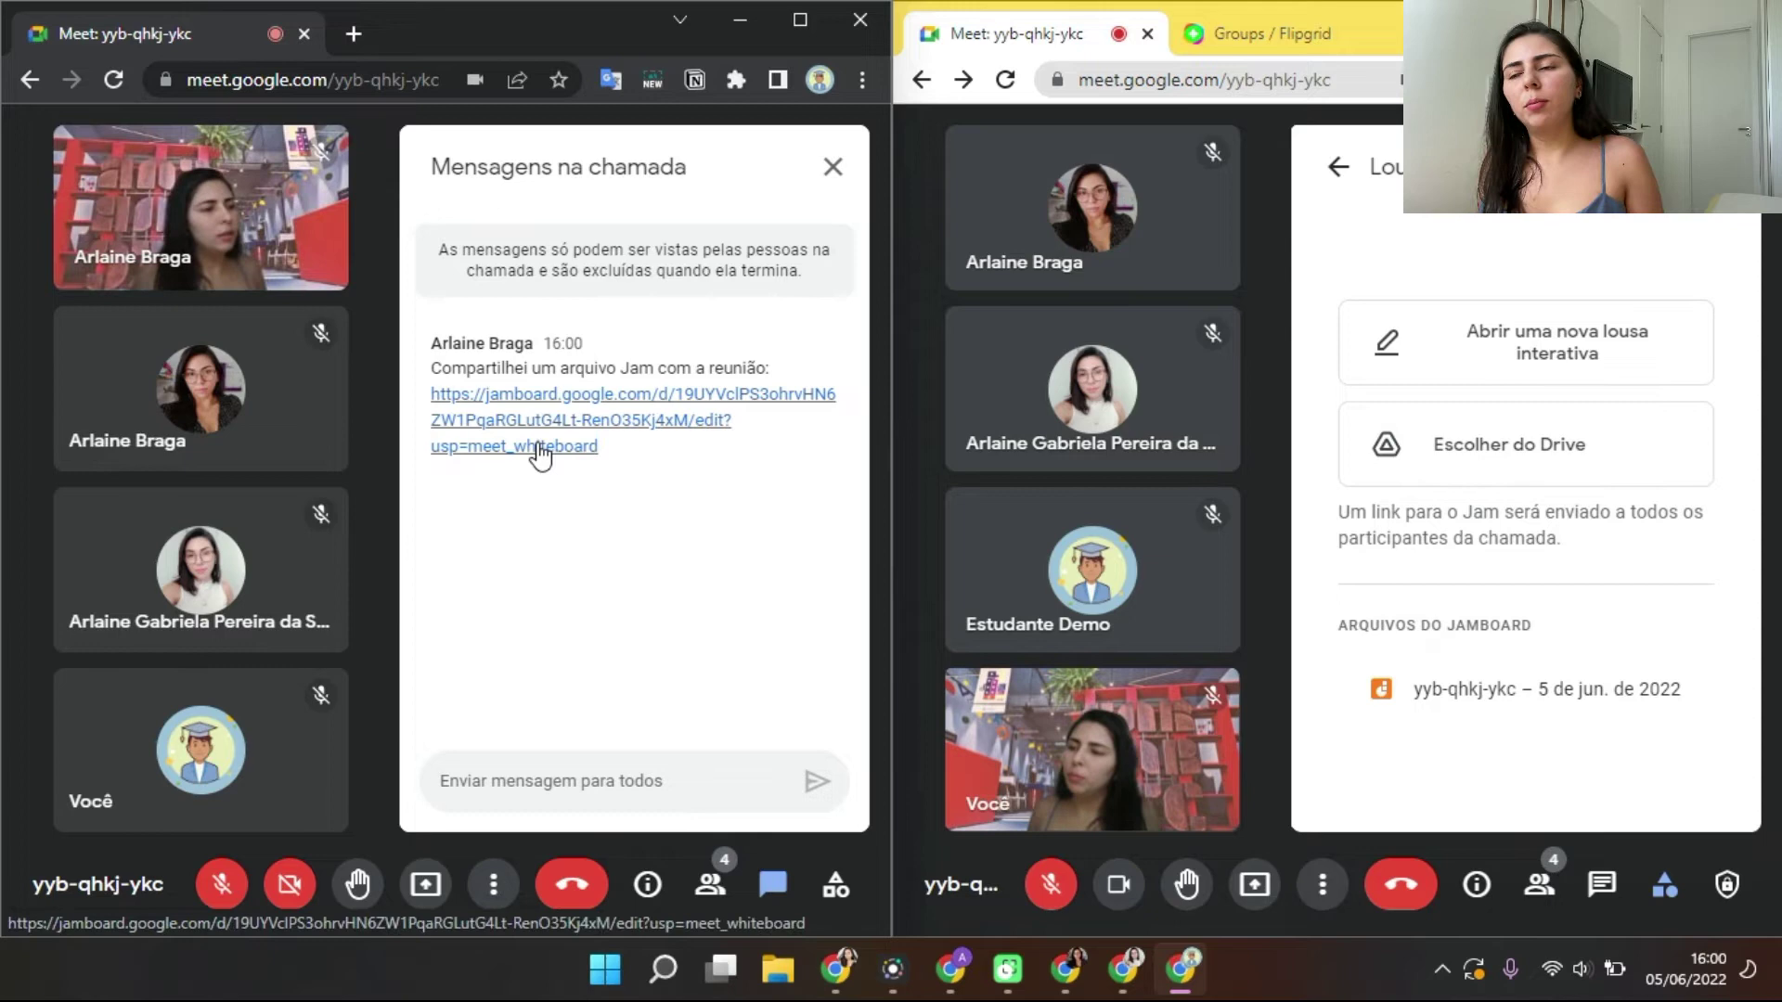
mouse_move(1052, 994)
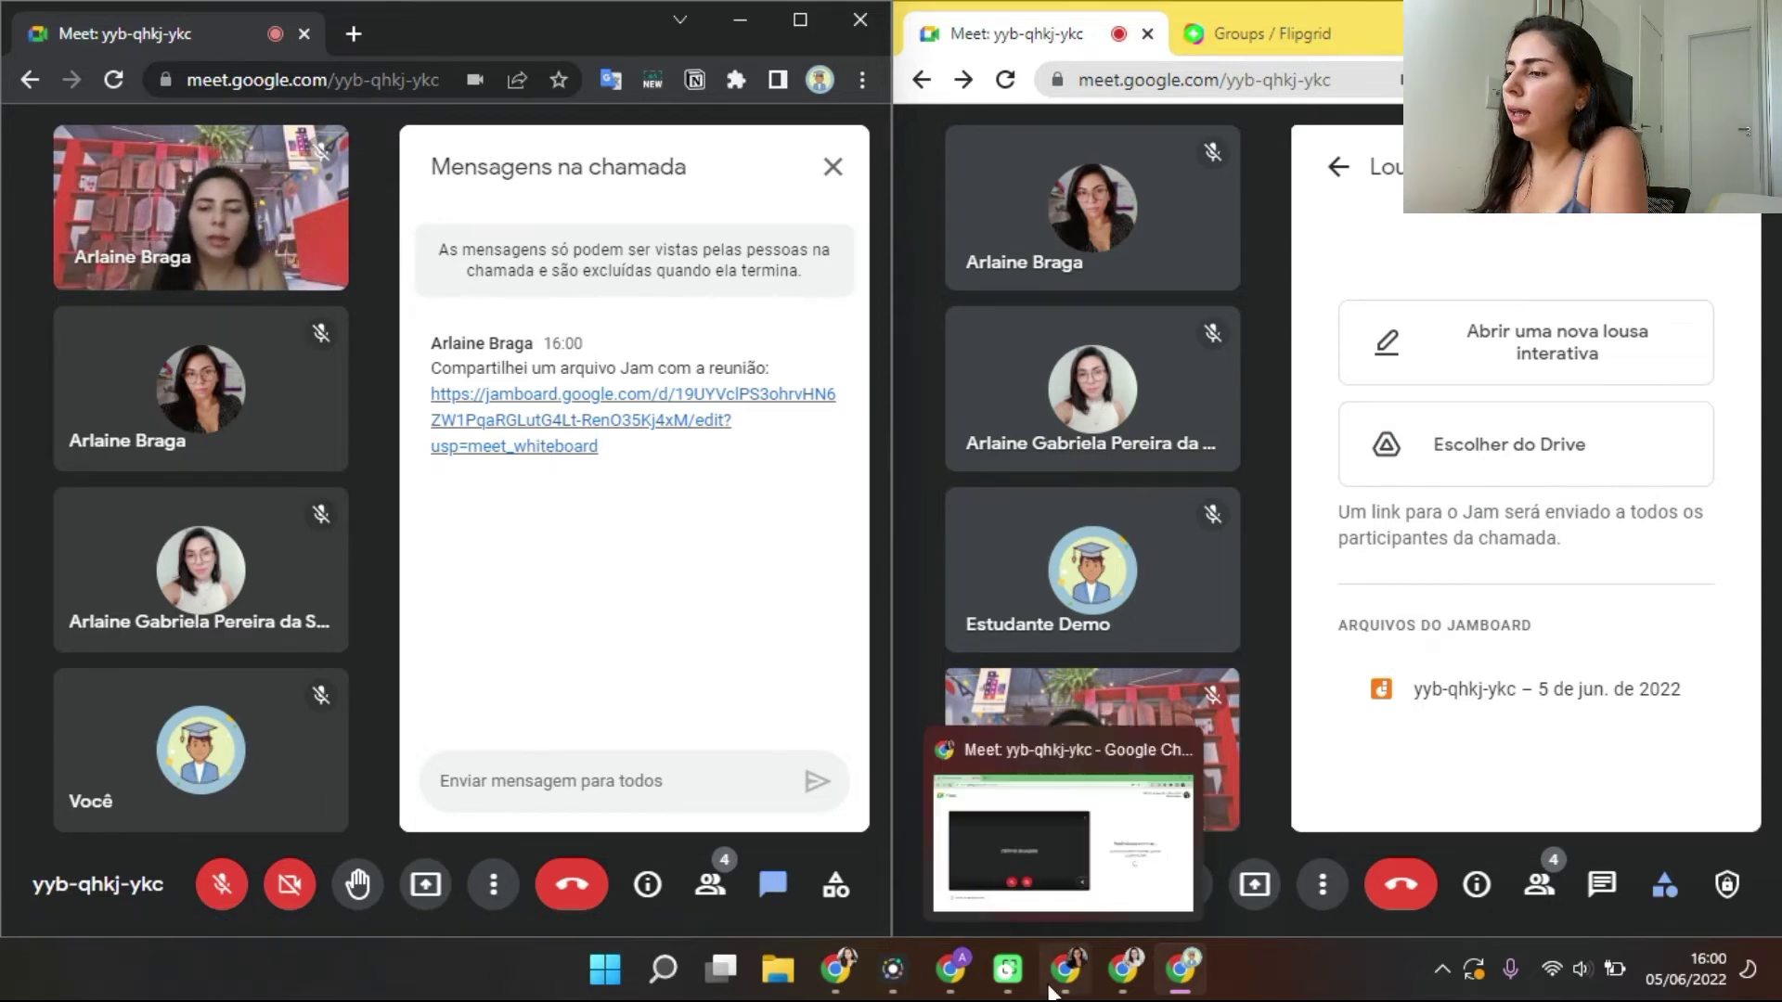
click(950, 970)
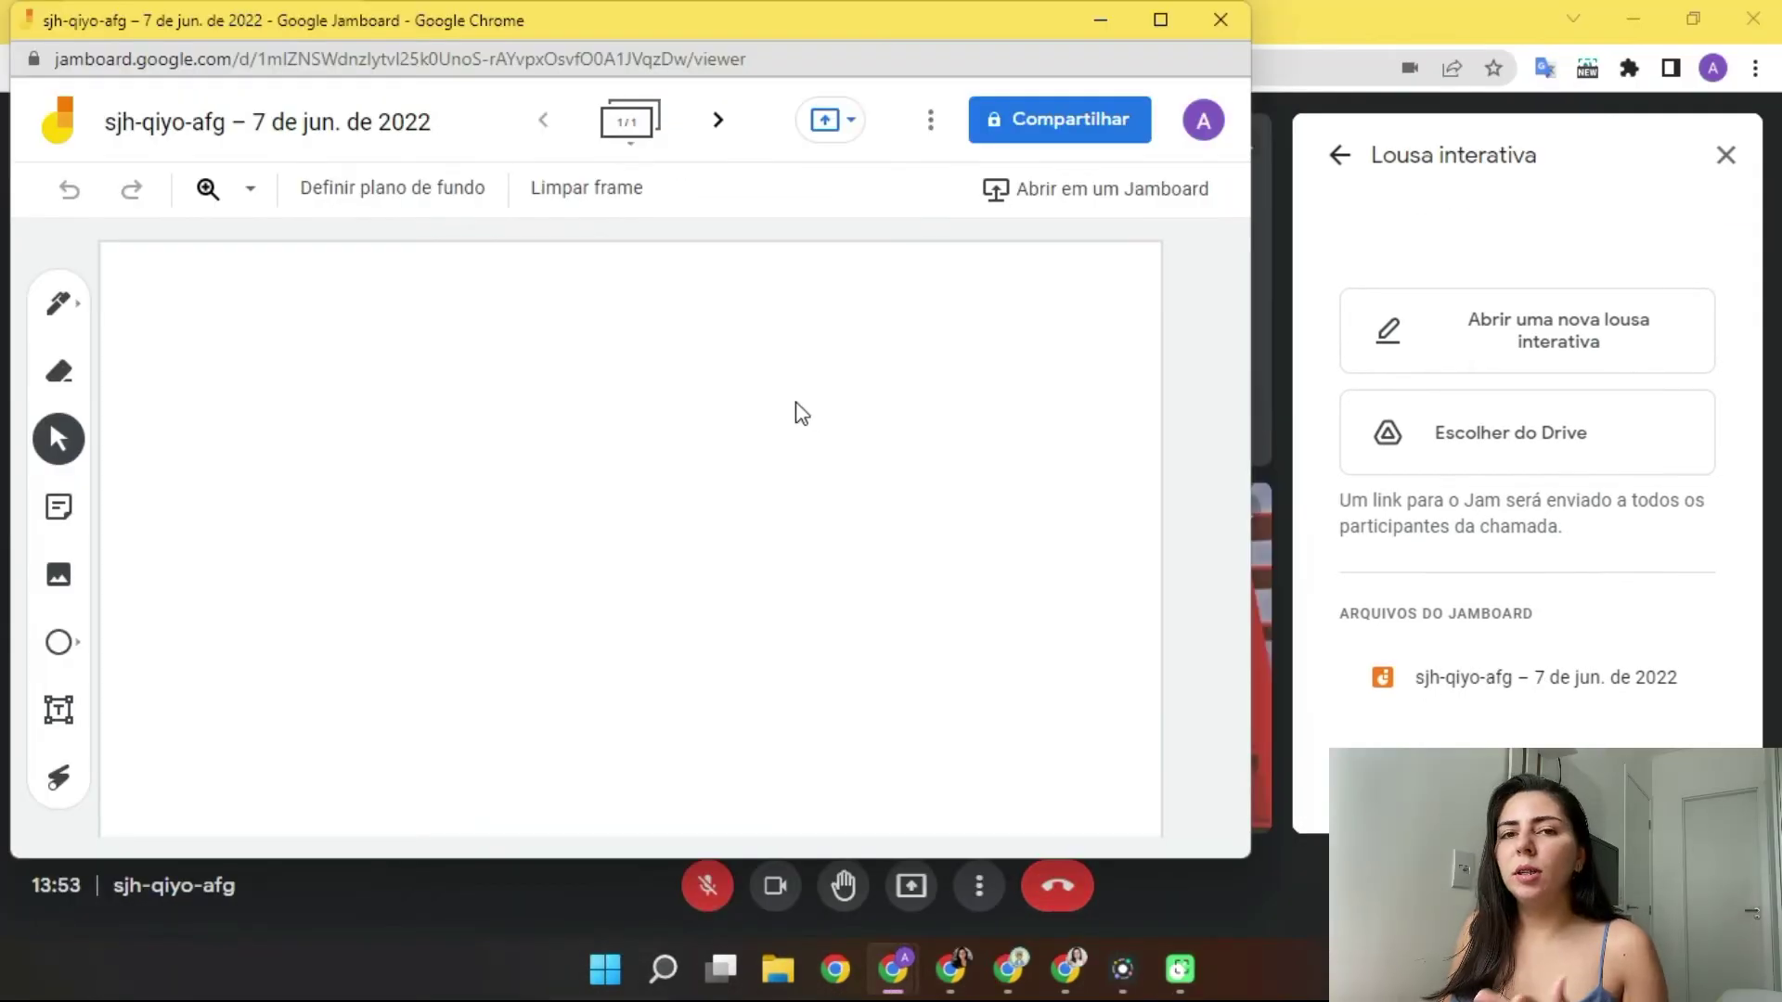
Show the windows available to present from Meet, including the Jamboard, cancel the sharing and return to the Jamboard window.
key(alt+Tab)
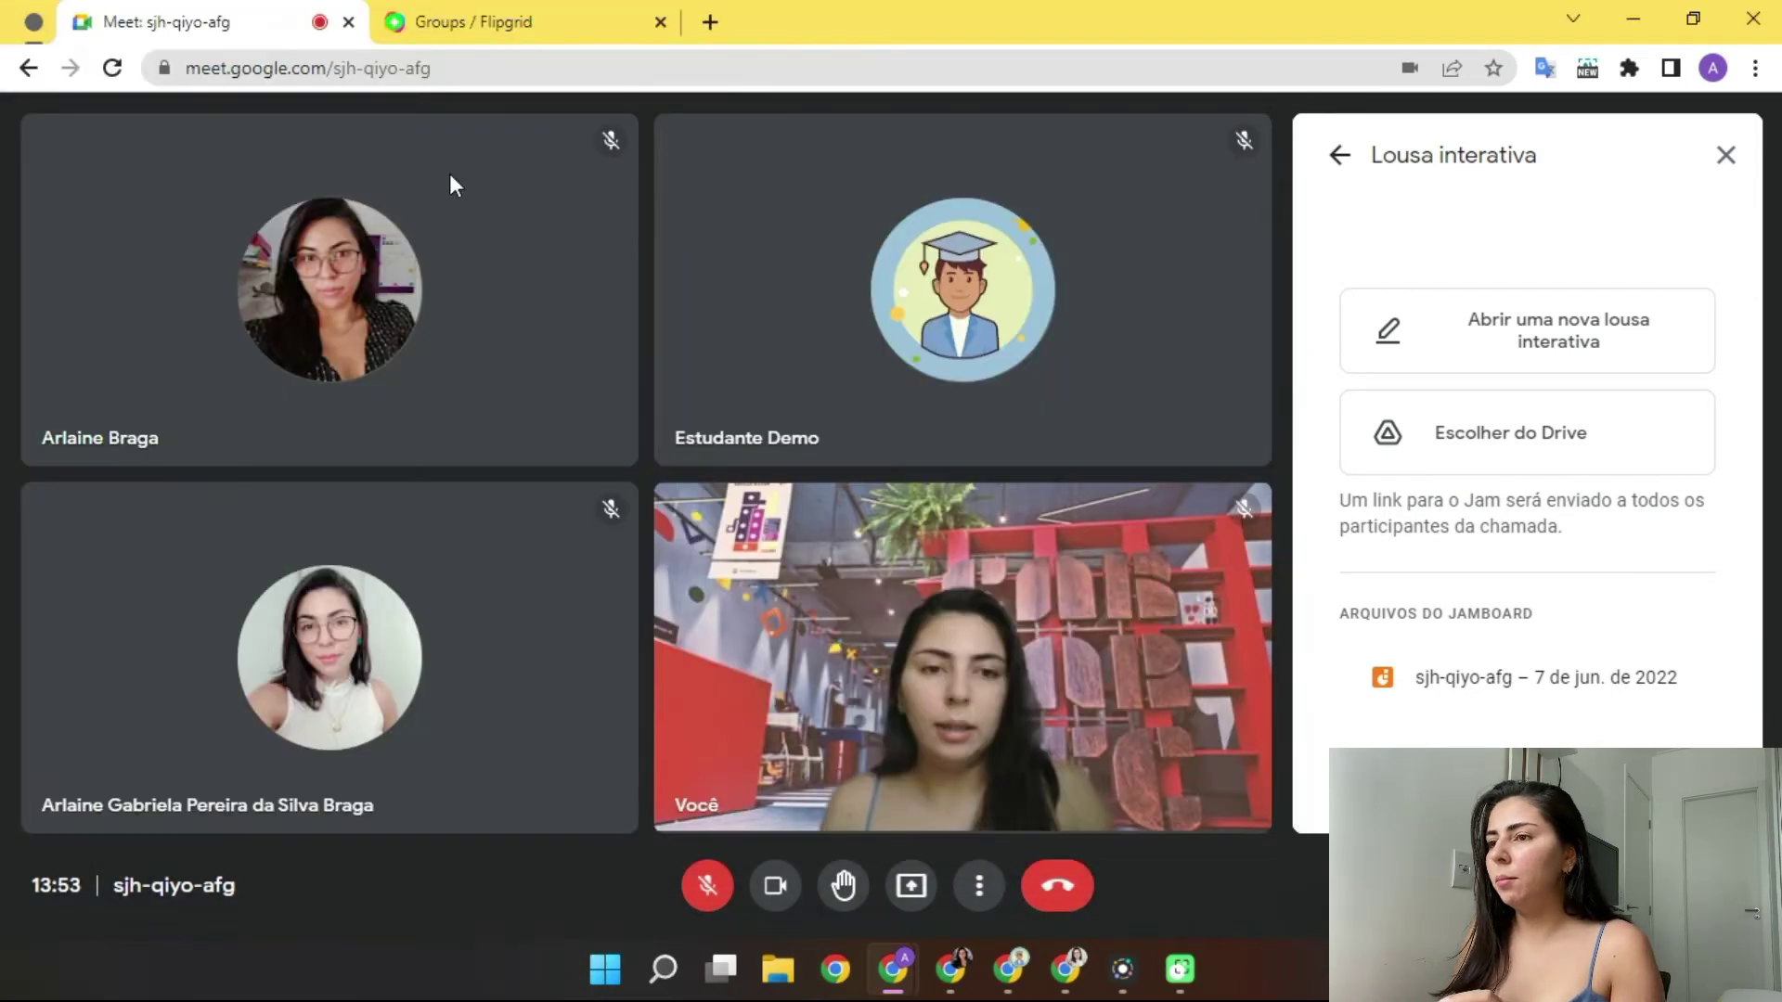
click(917, 885)
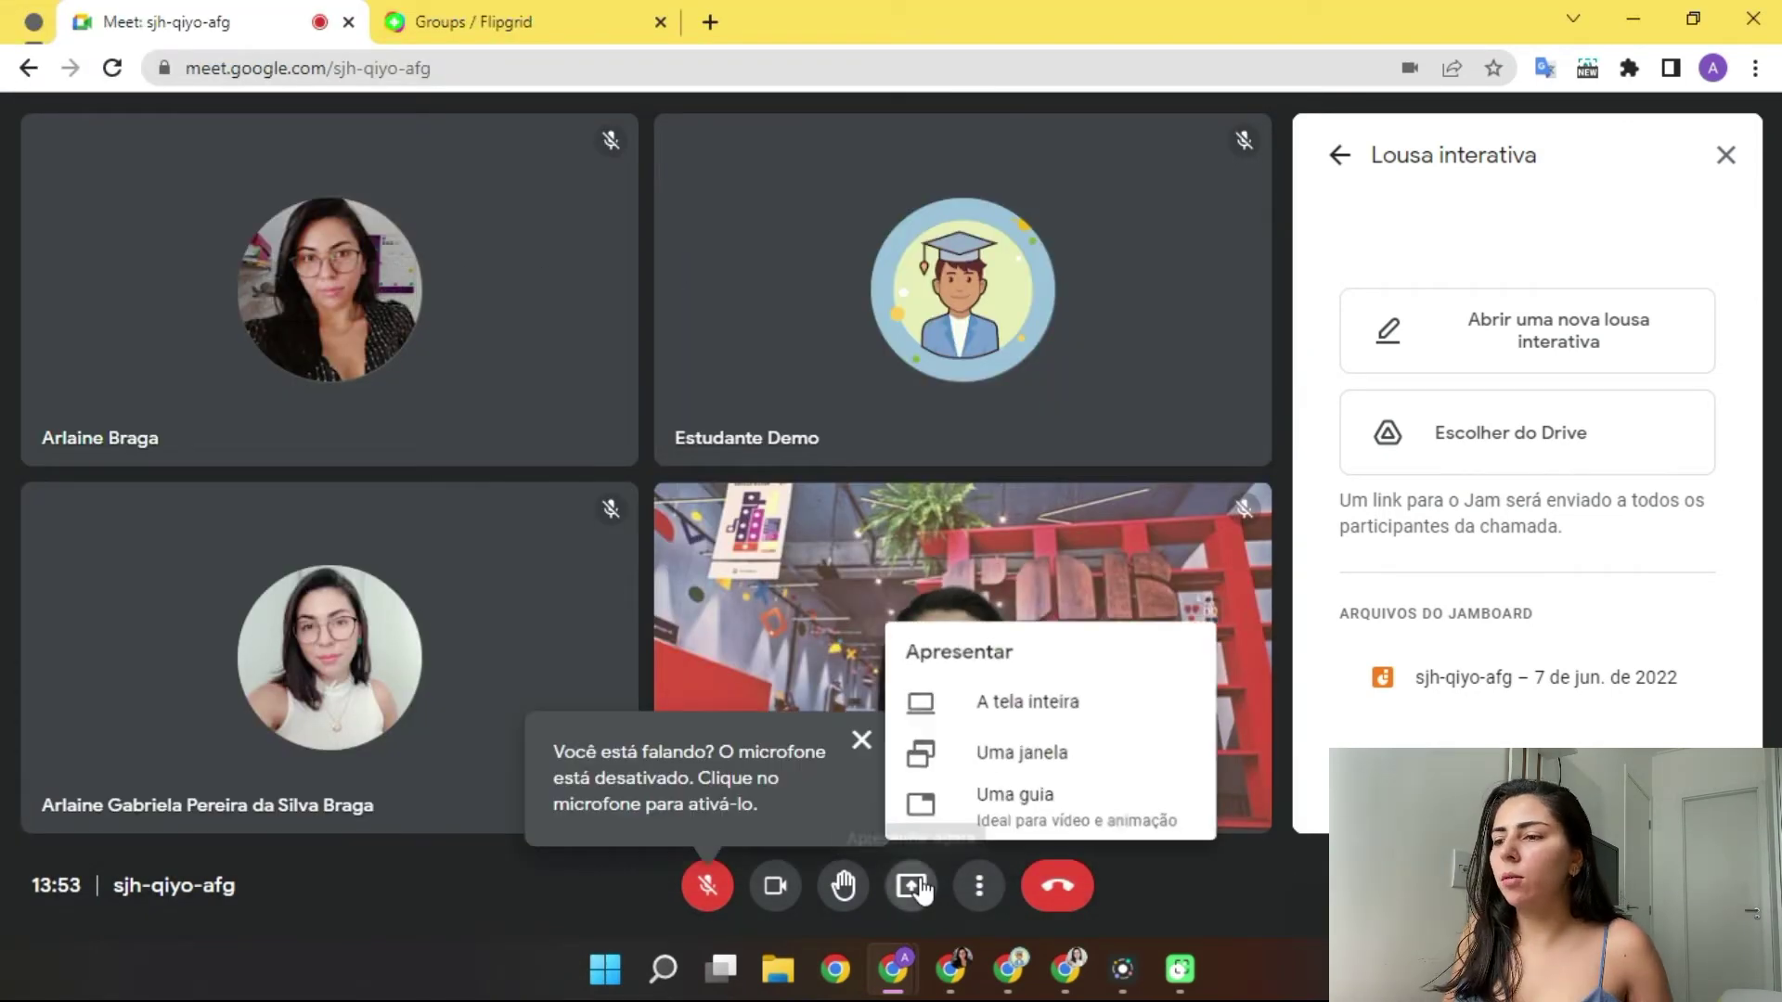
click(1001, 760)
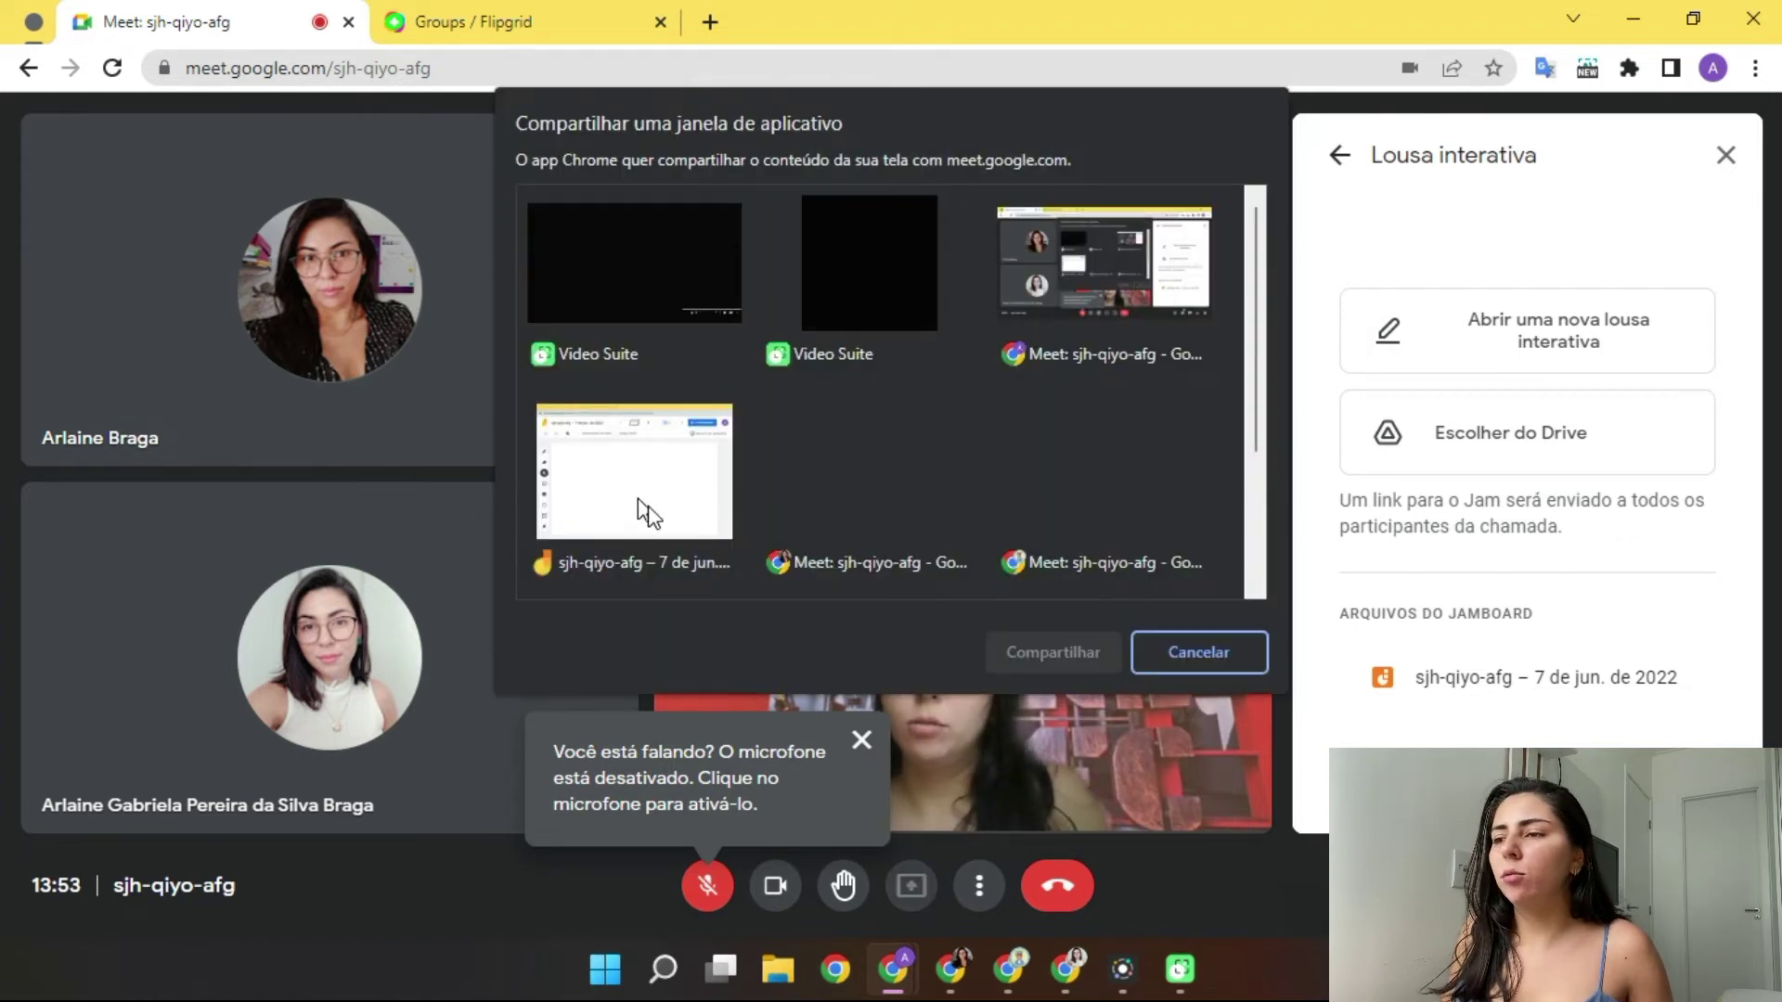
click(1251, 656)
mouse_move(894, 992)
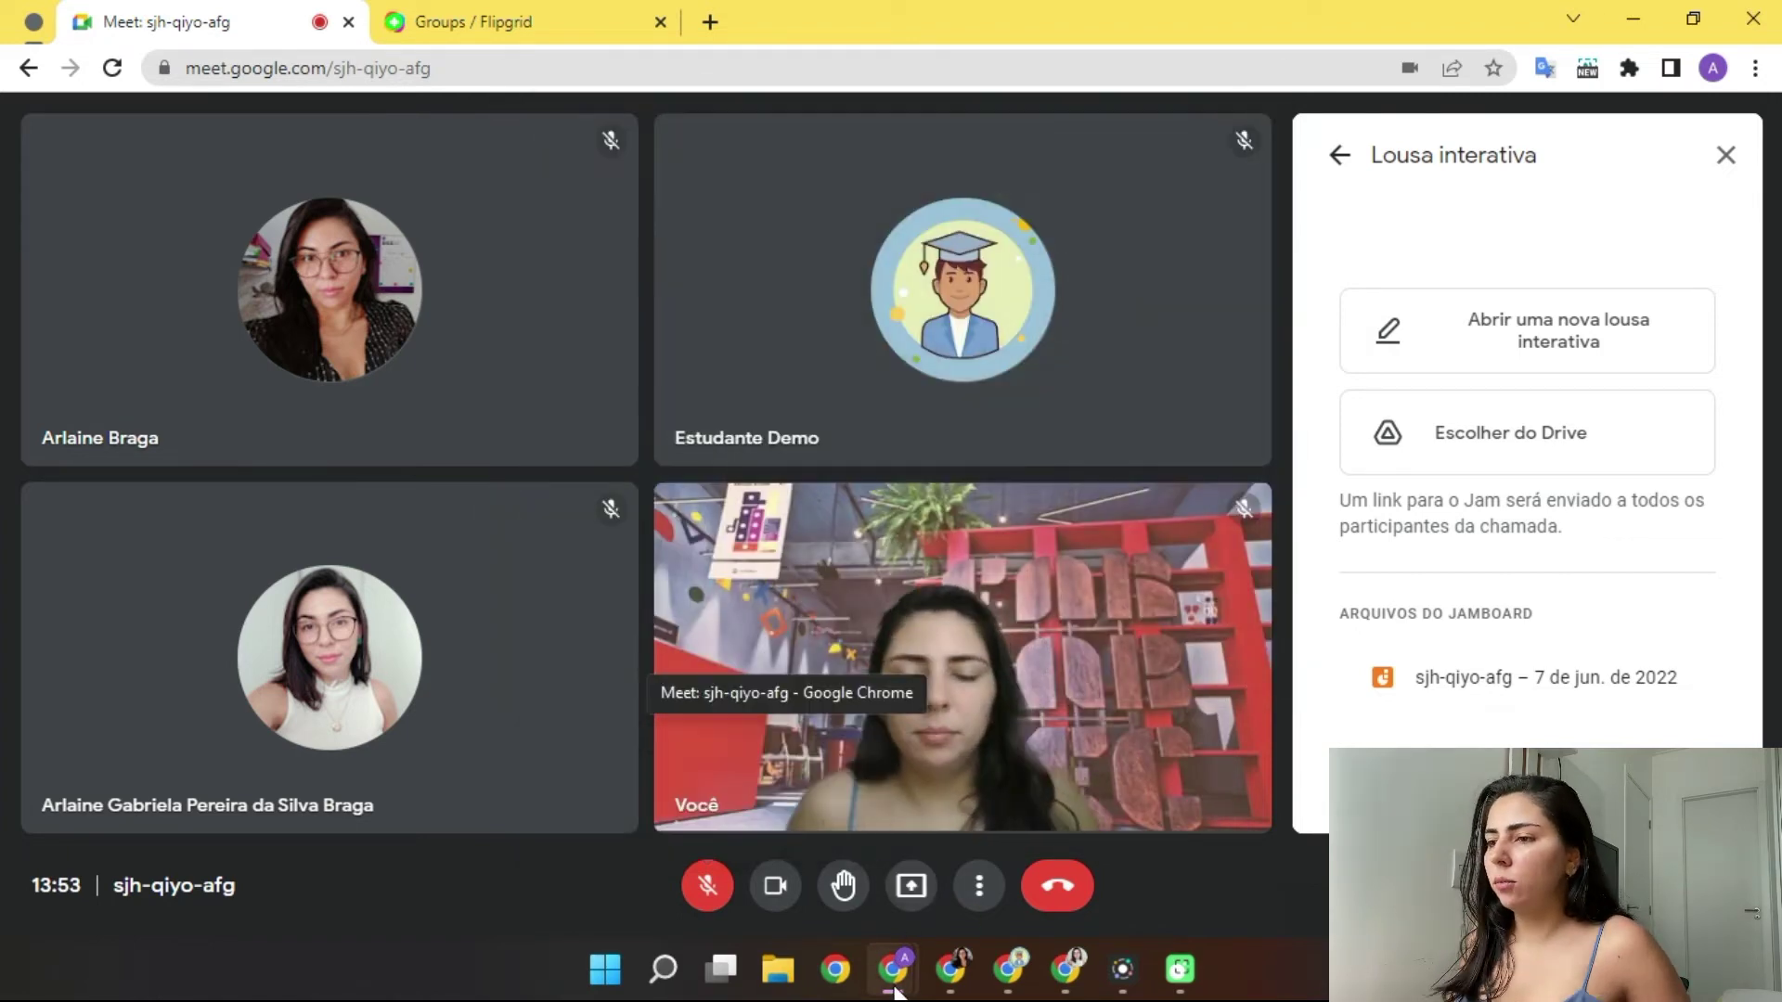
click(1030, 826)
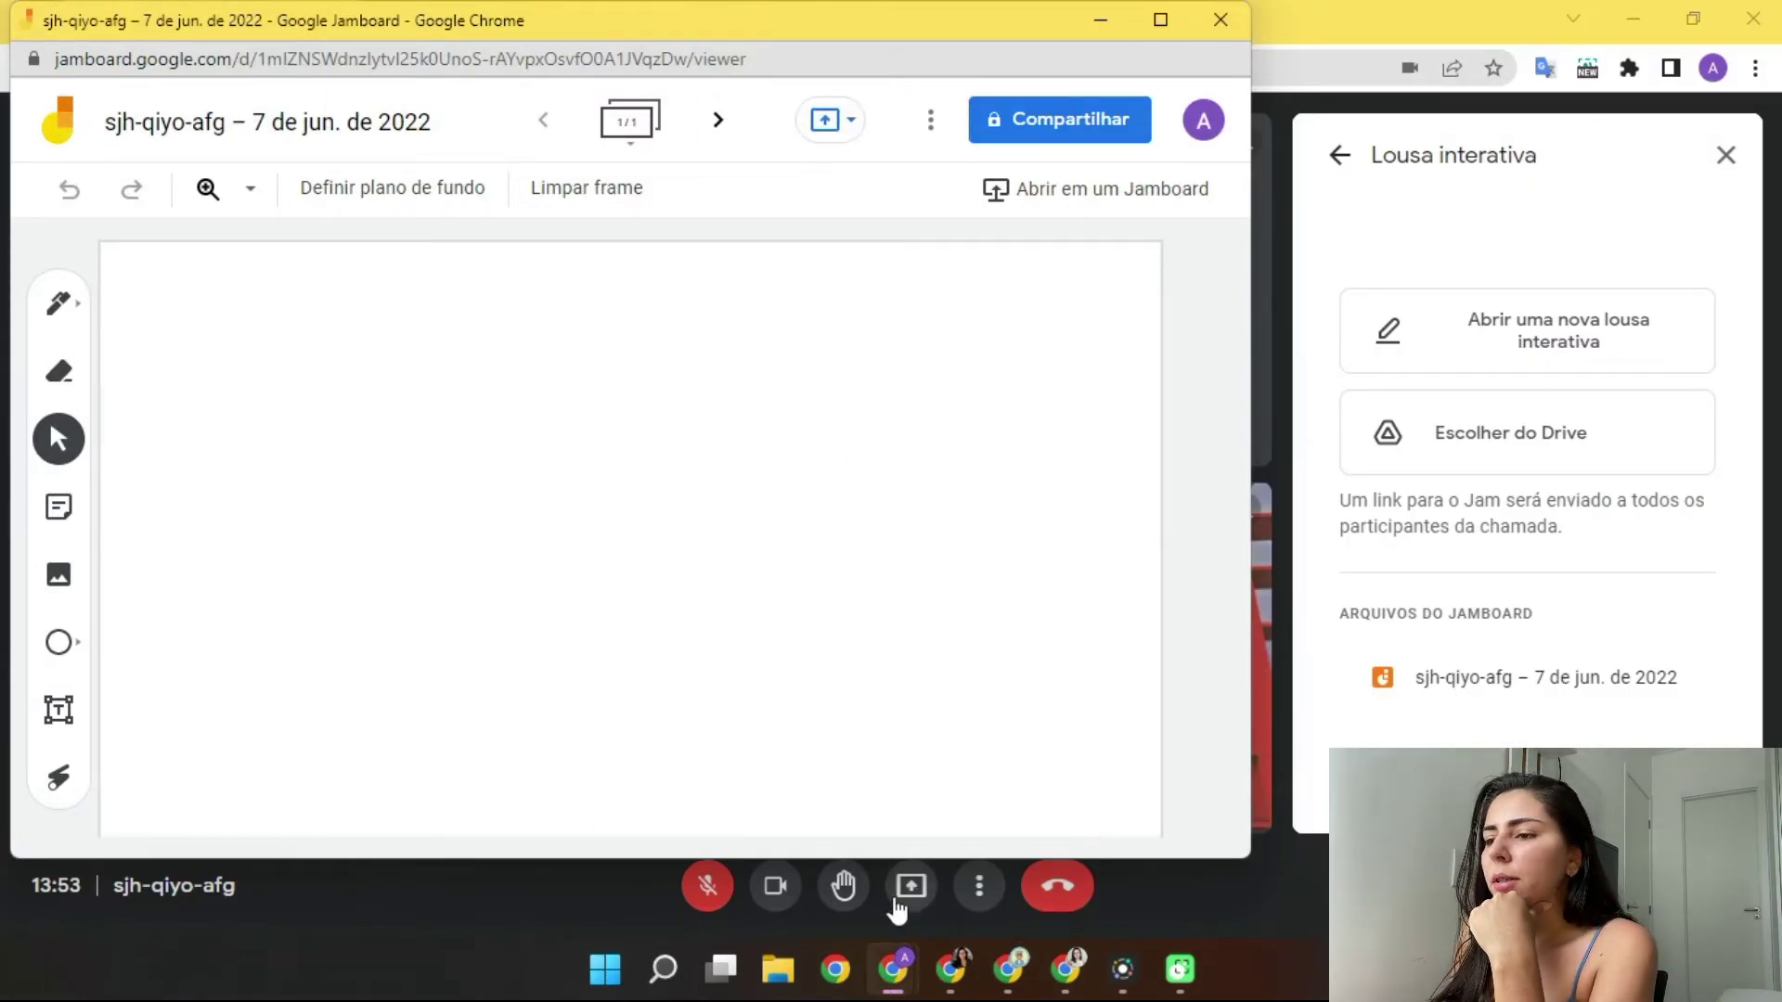
Present the Jamboard tab to the meeting directly from Jamboard, sharing the tab audio, and return to the Meet window.
click(832, 126)
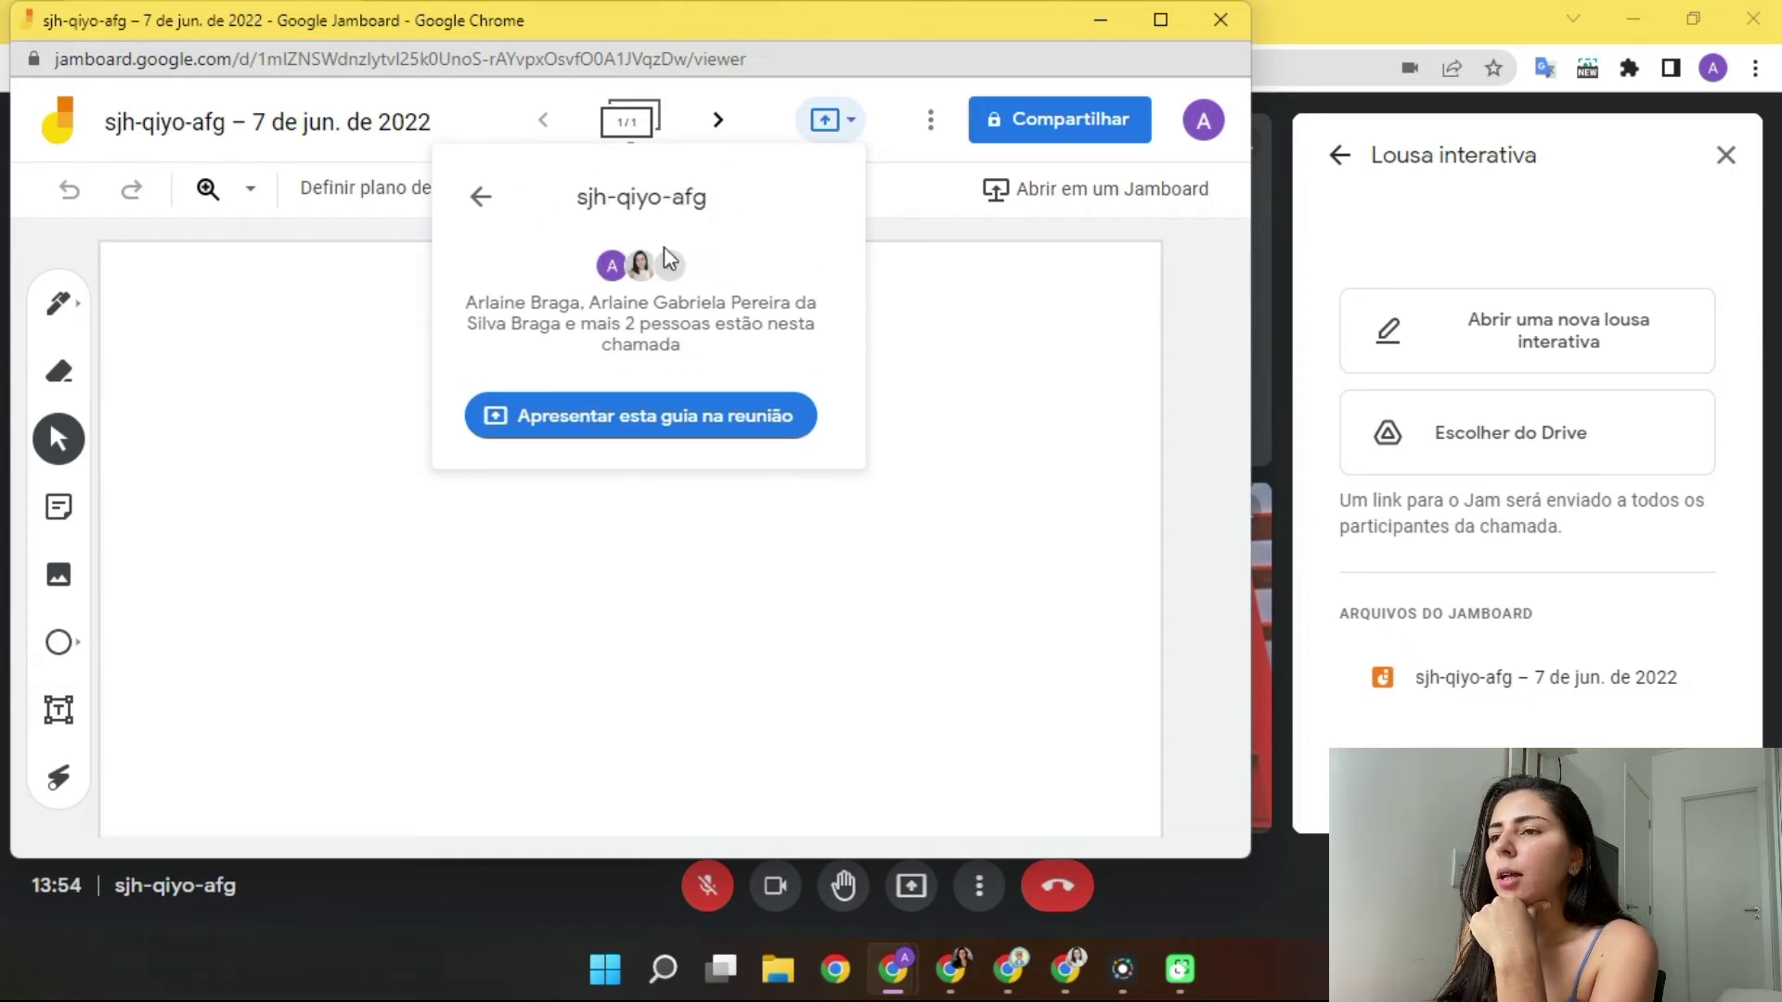
click(720, 447)
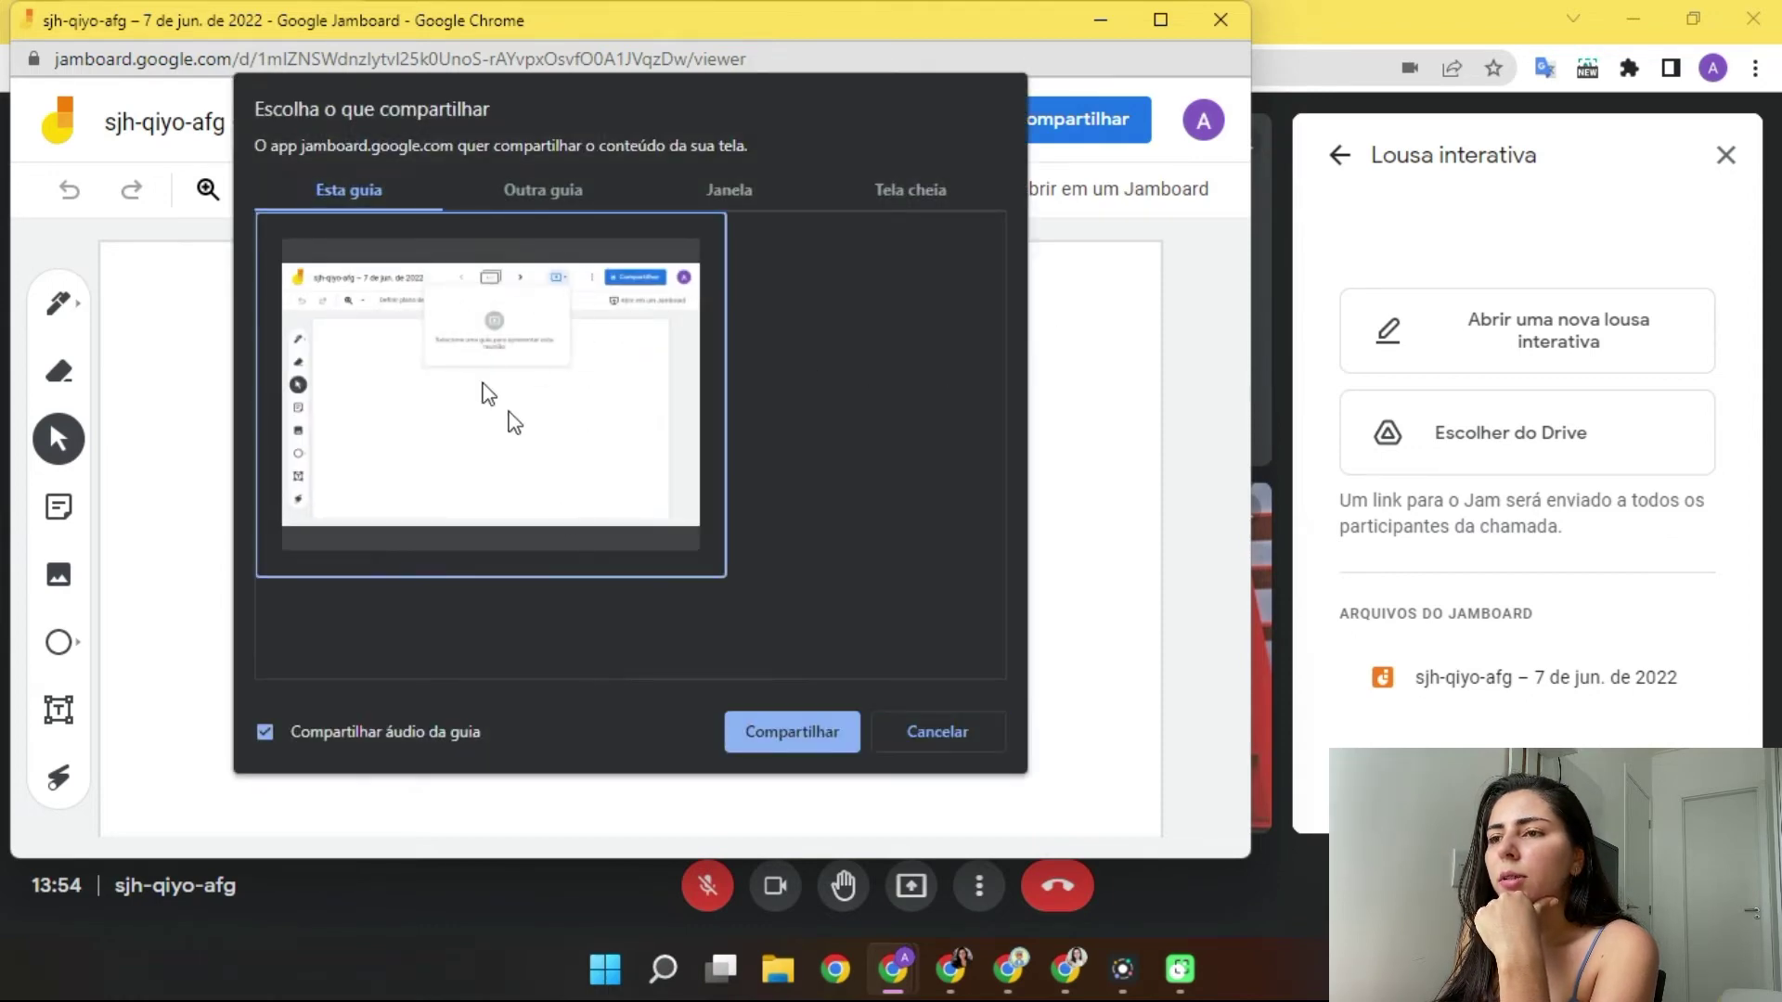
click(791, 732)
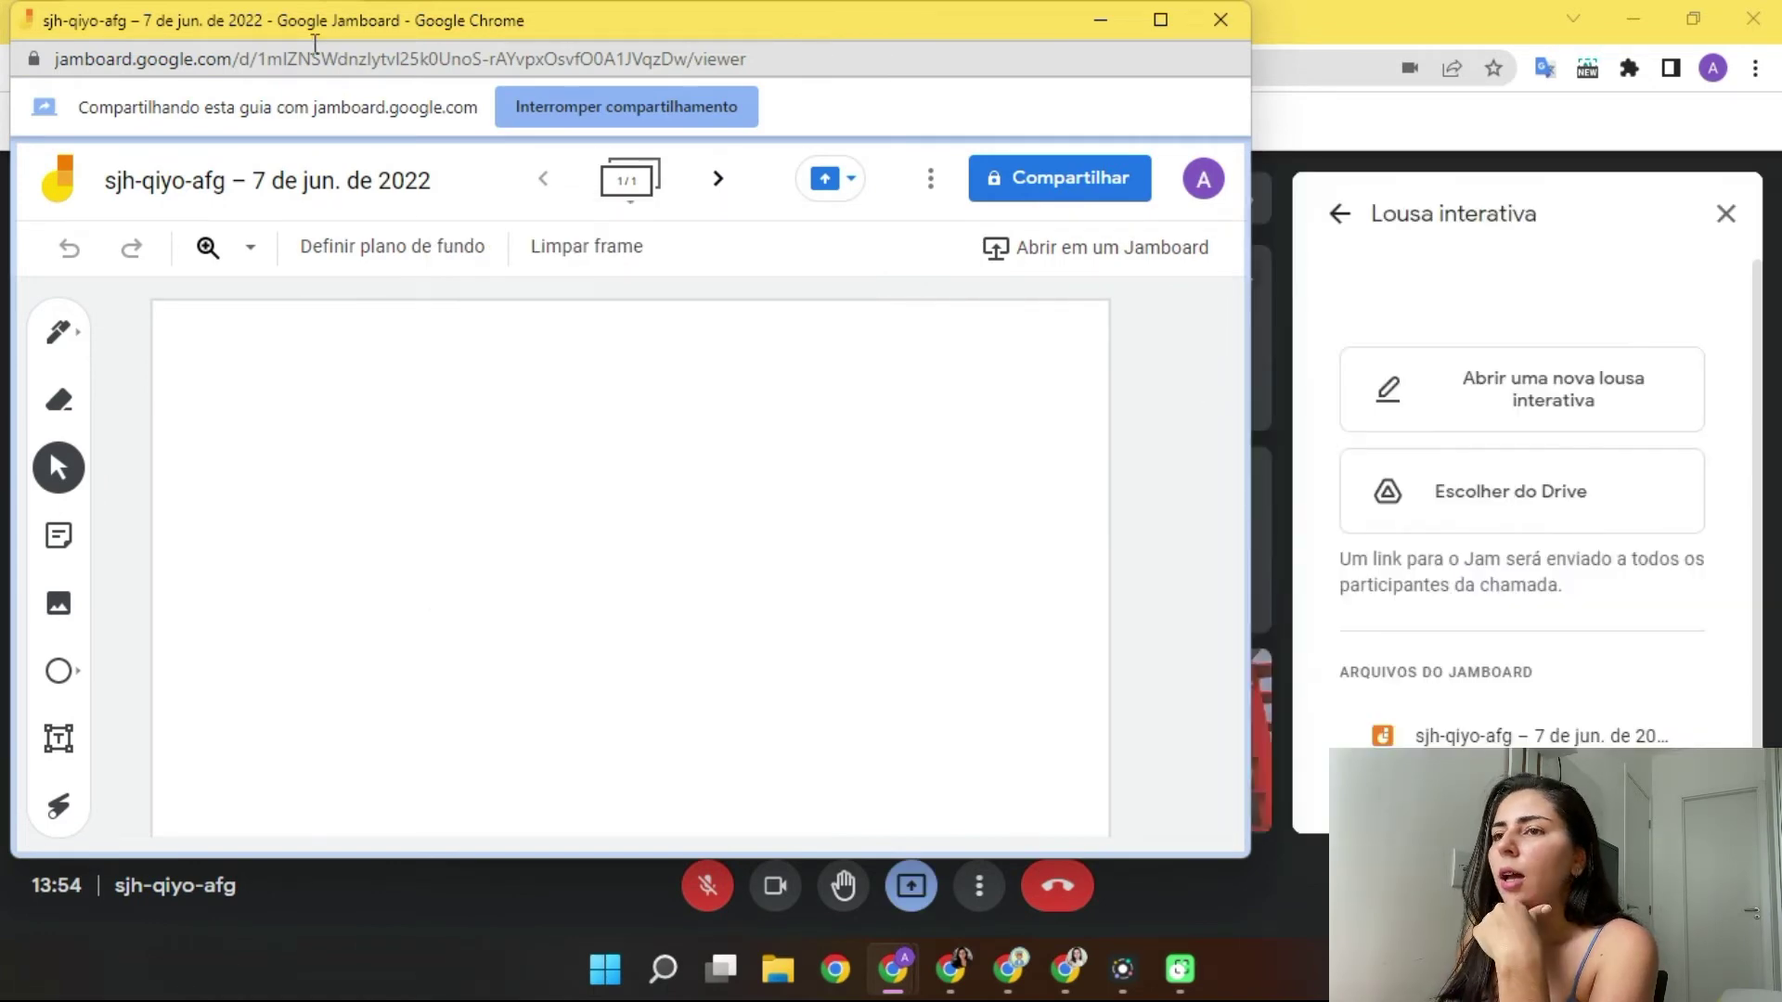
click(1282, 414)
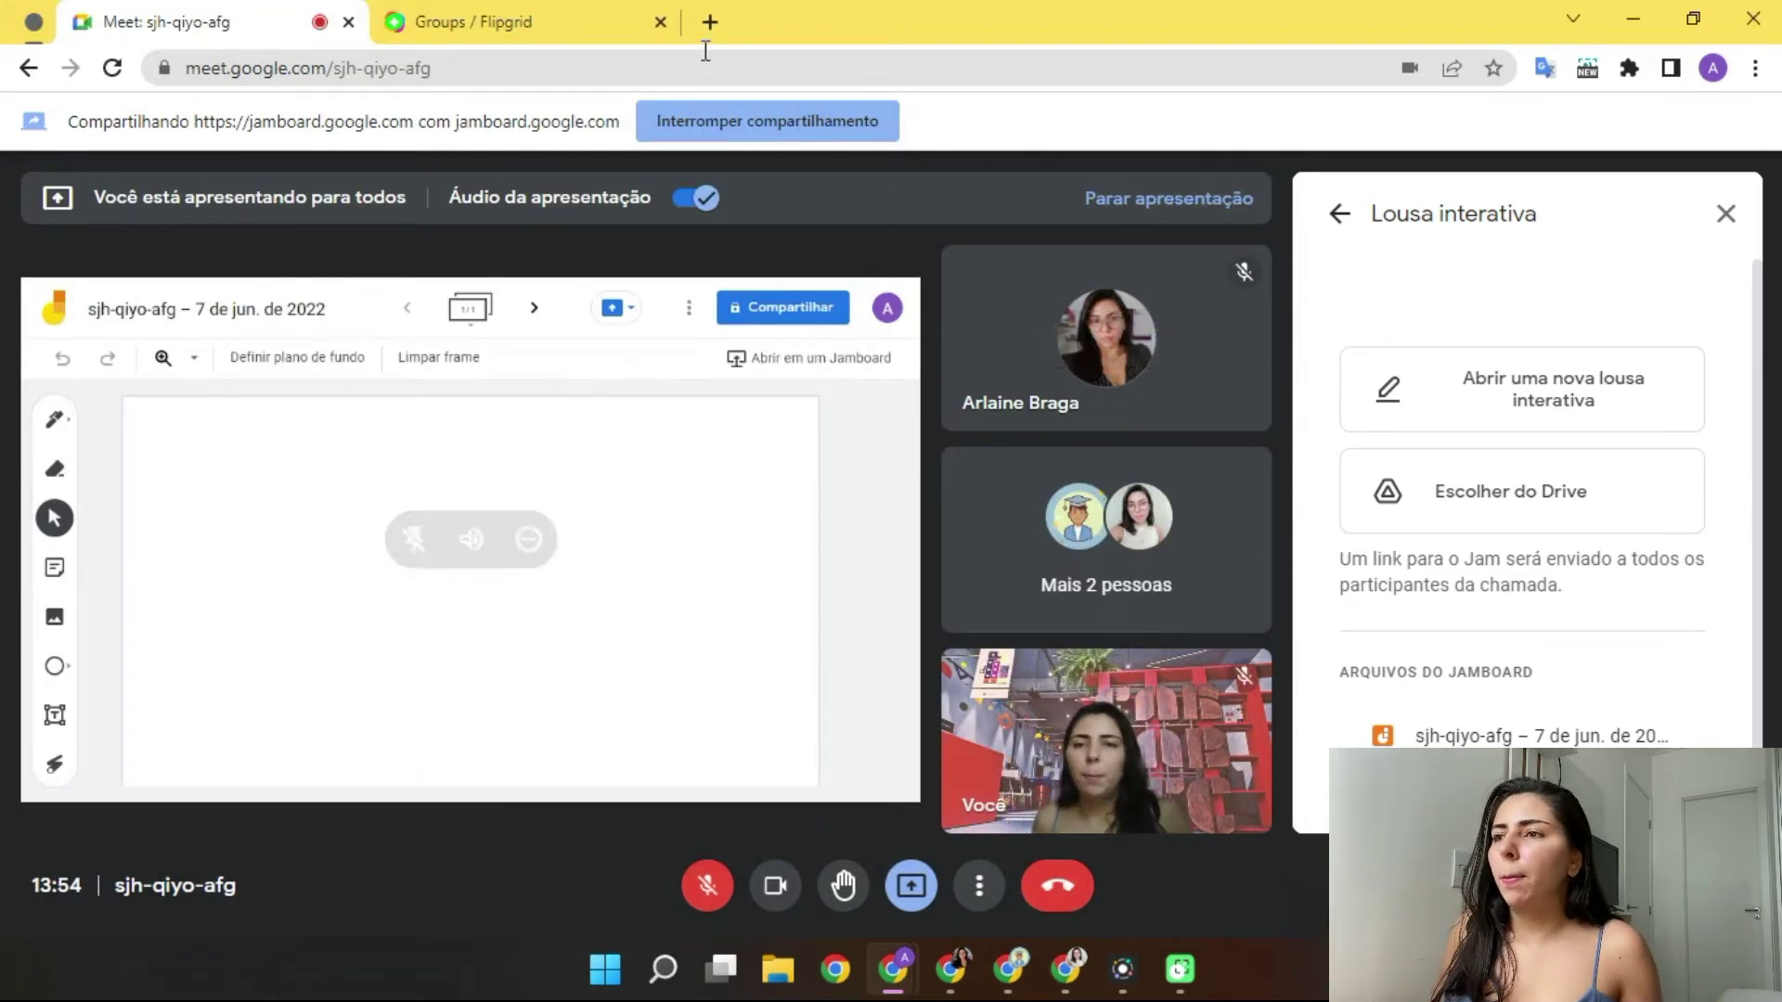
Open a new Google Docs document, present only its tab to the meeting with tab audio, and return to the Meet tab.
click(710, 21)
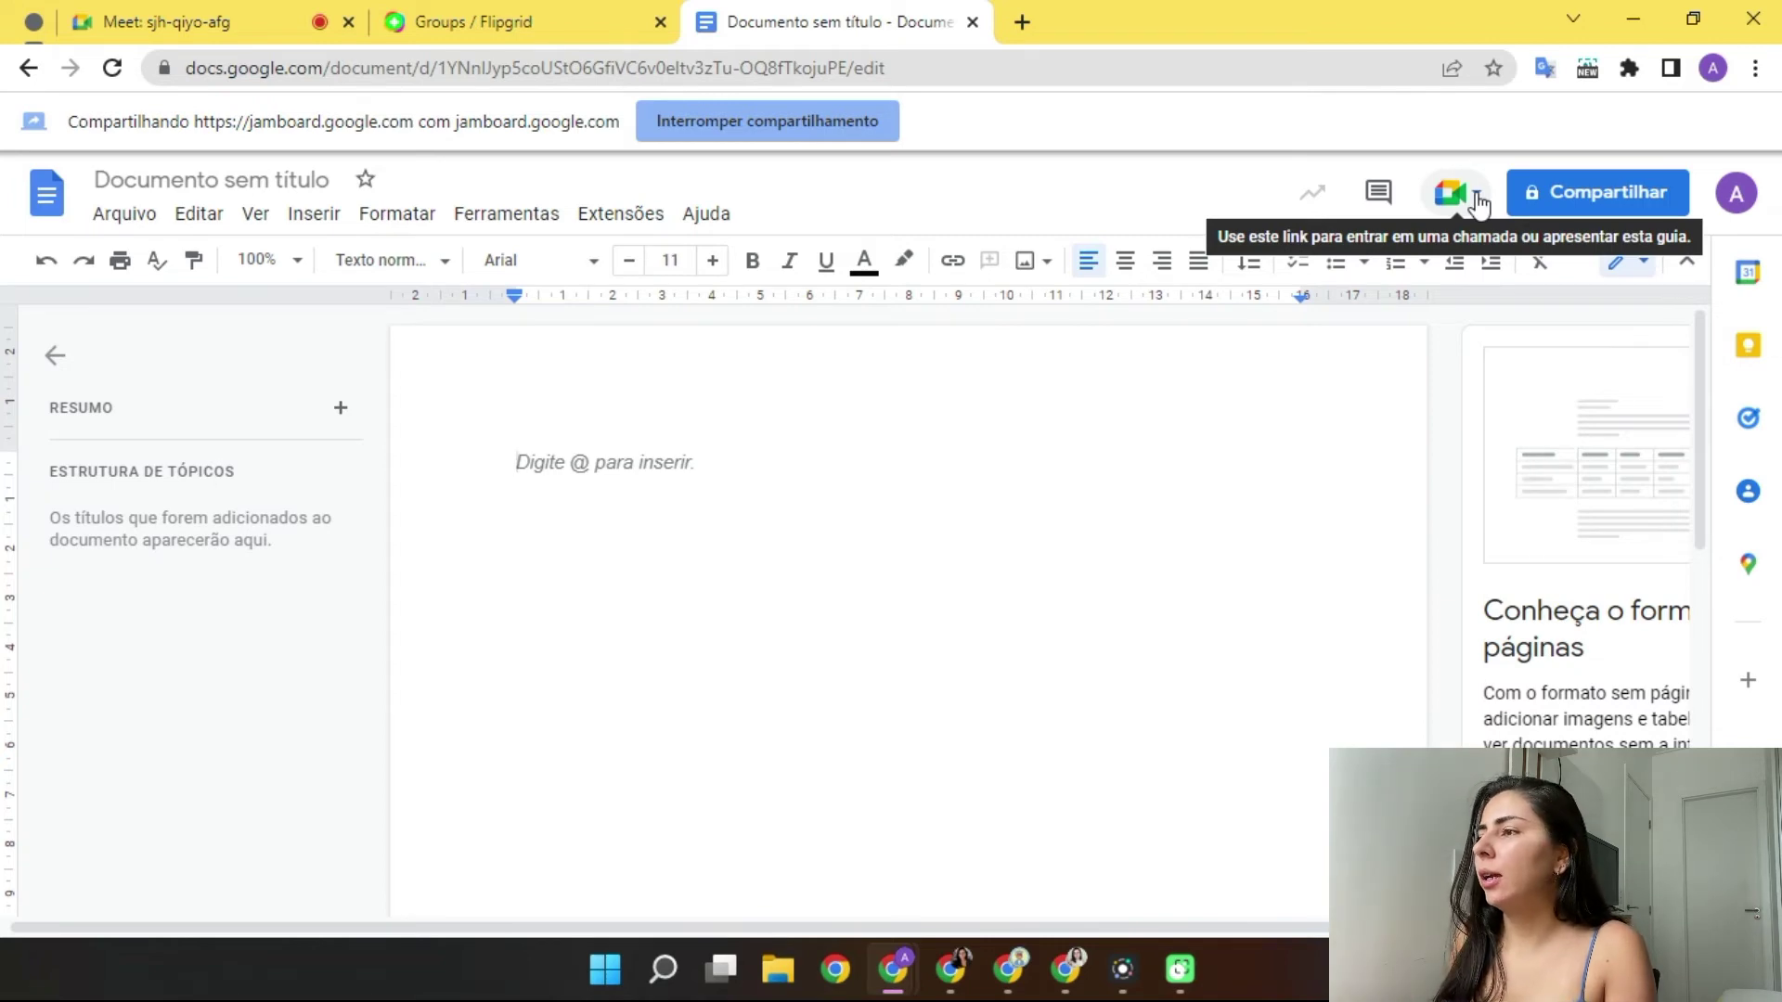
click(1476, 199)
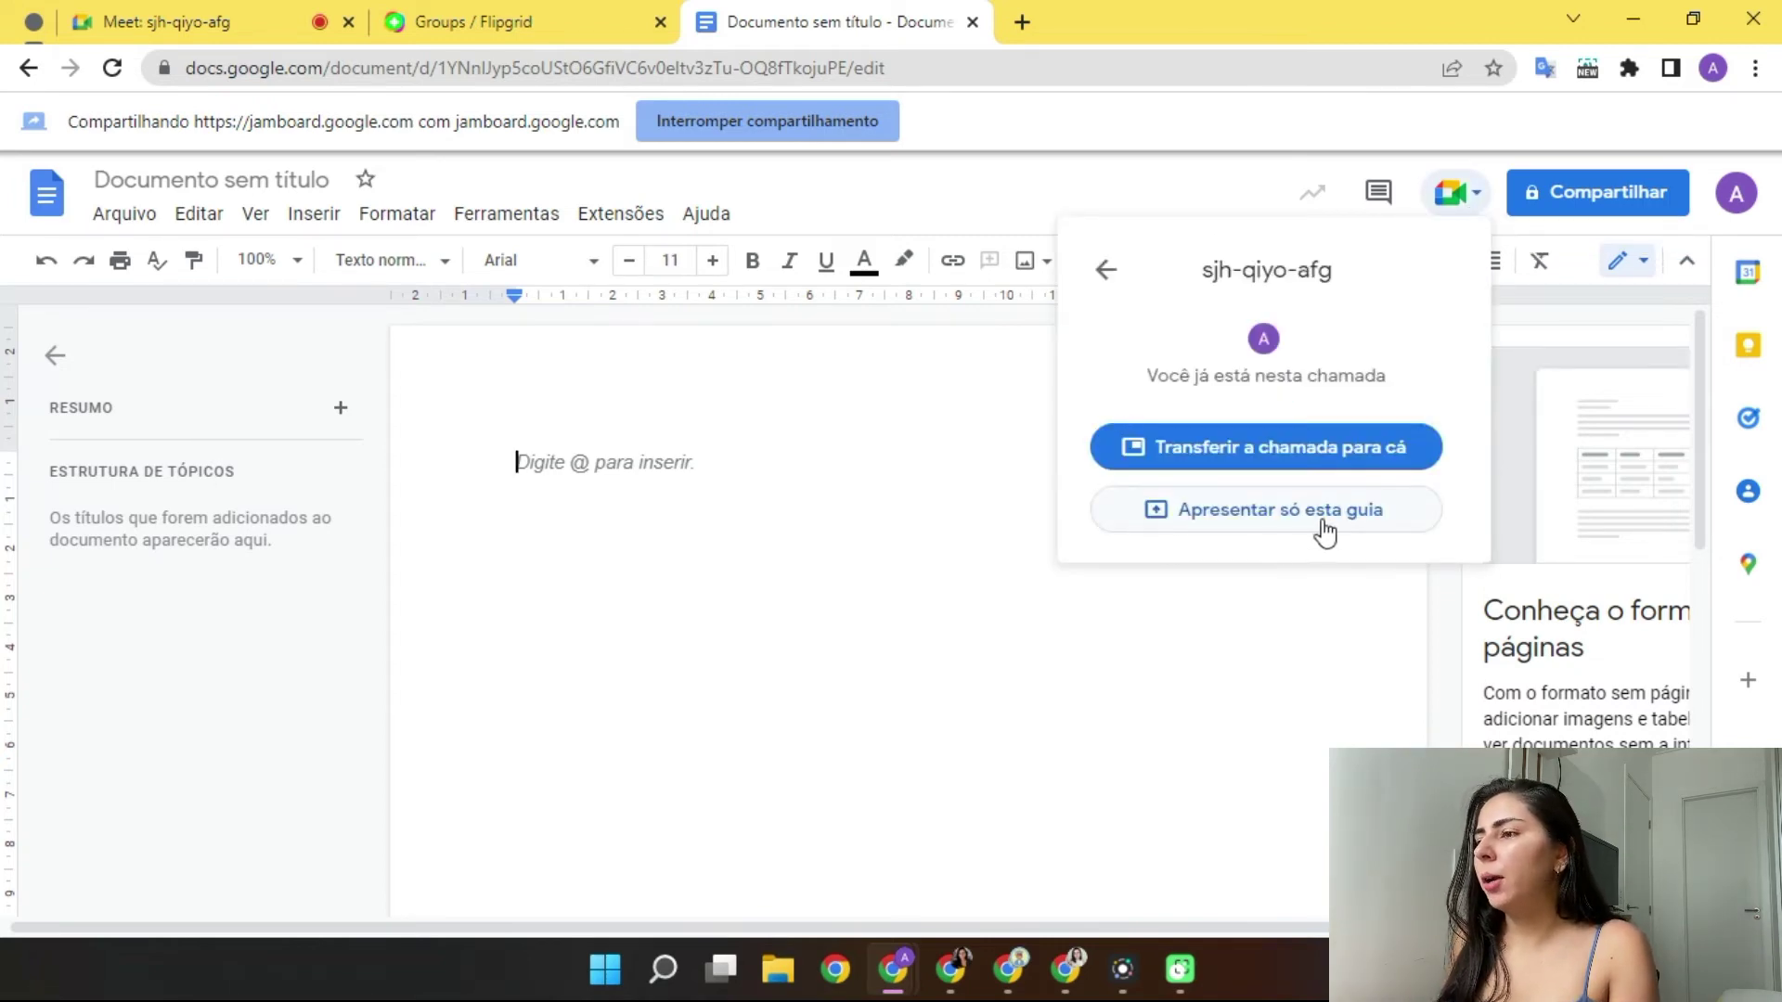
click(1316, 527)
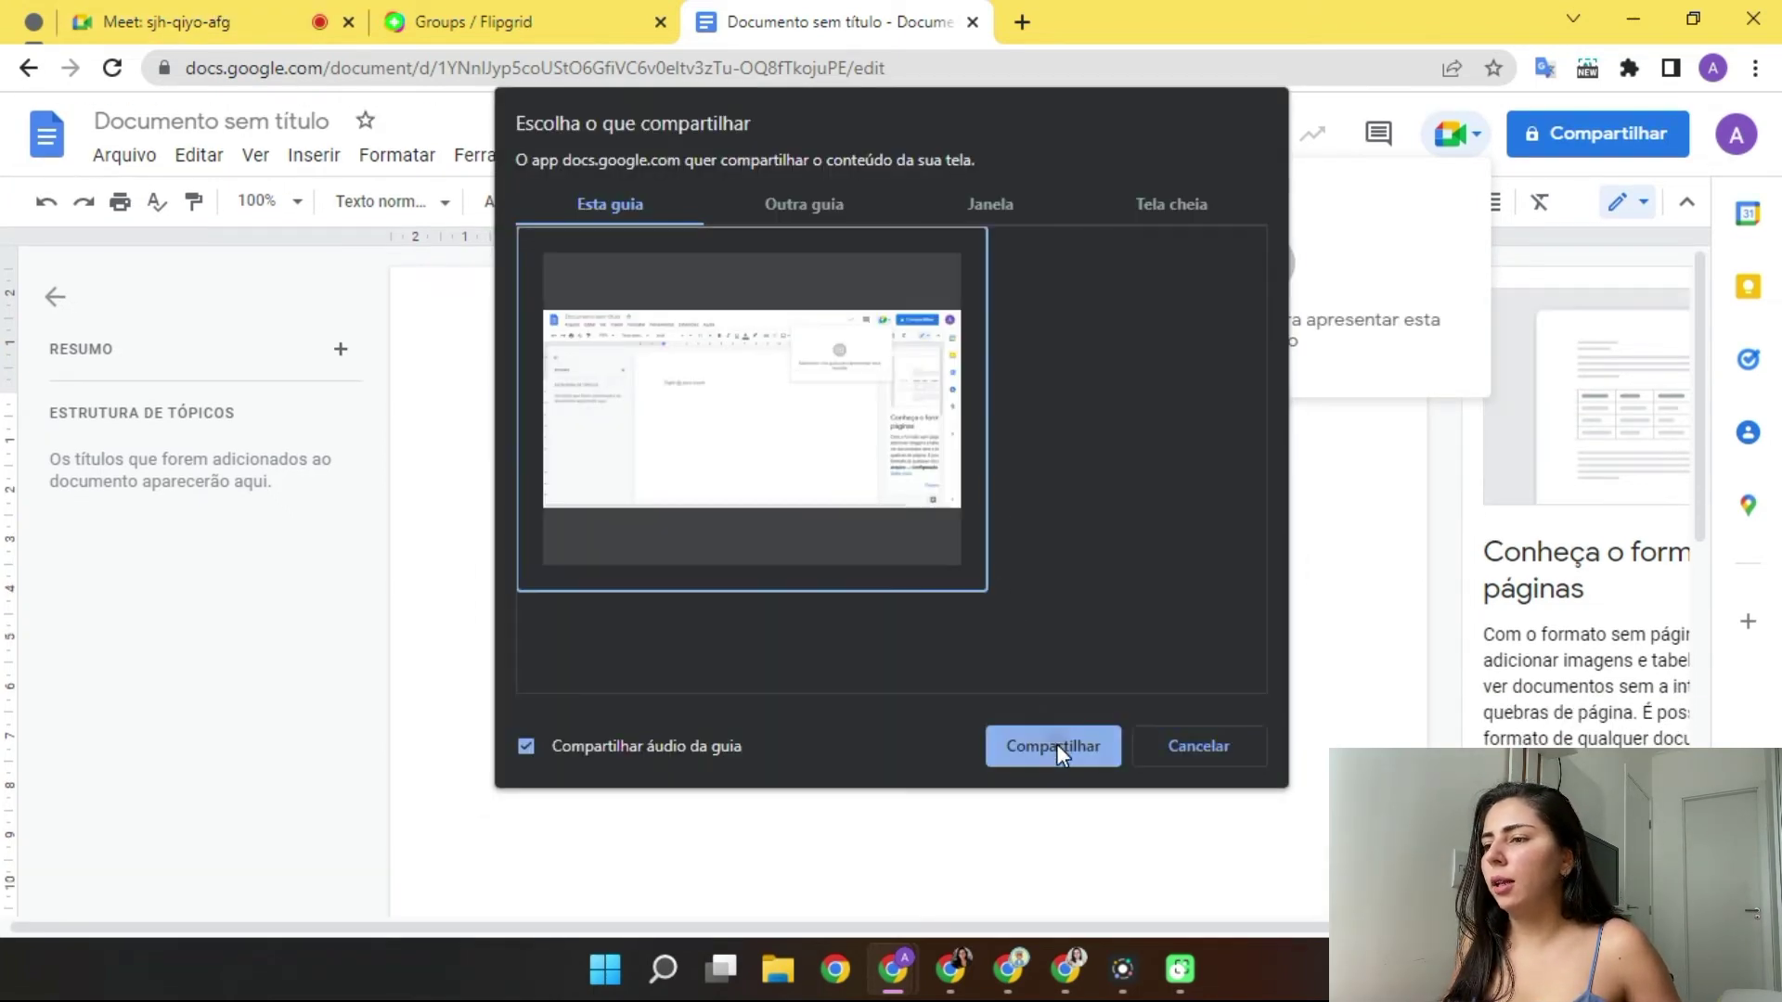
click(1057, 745)
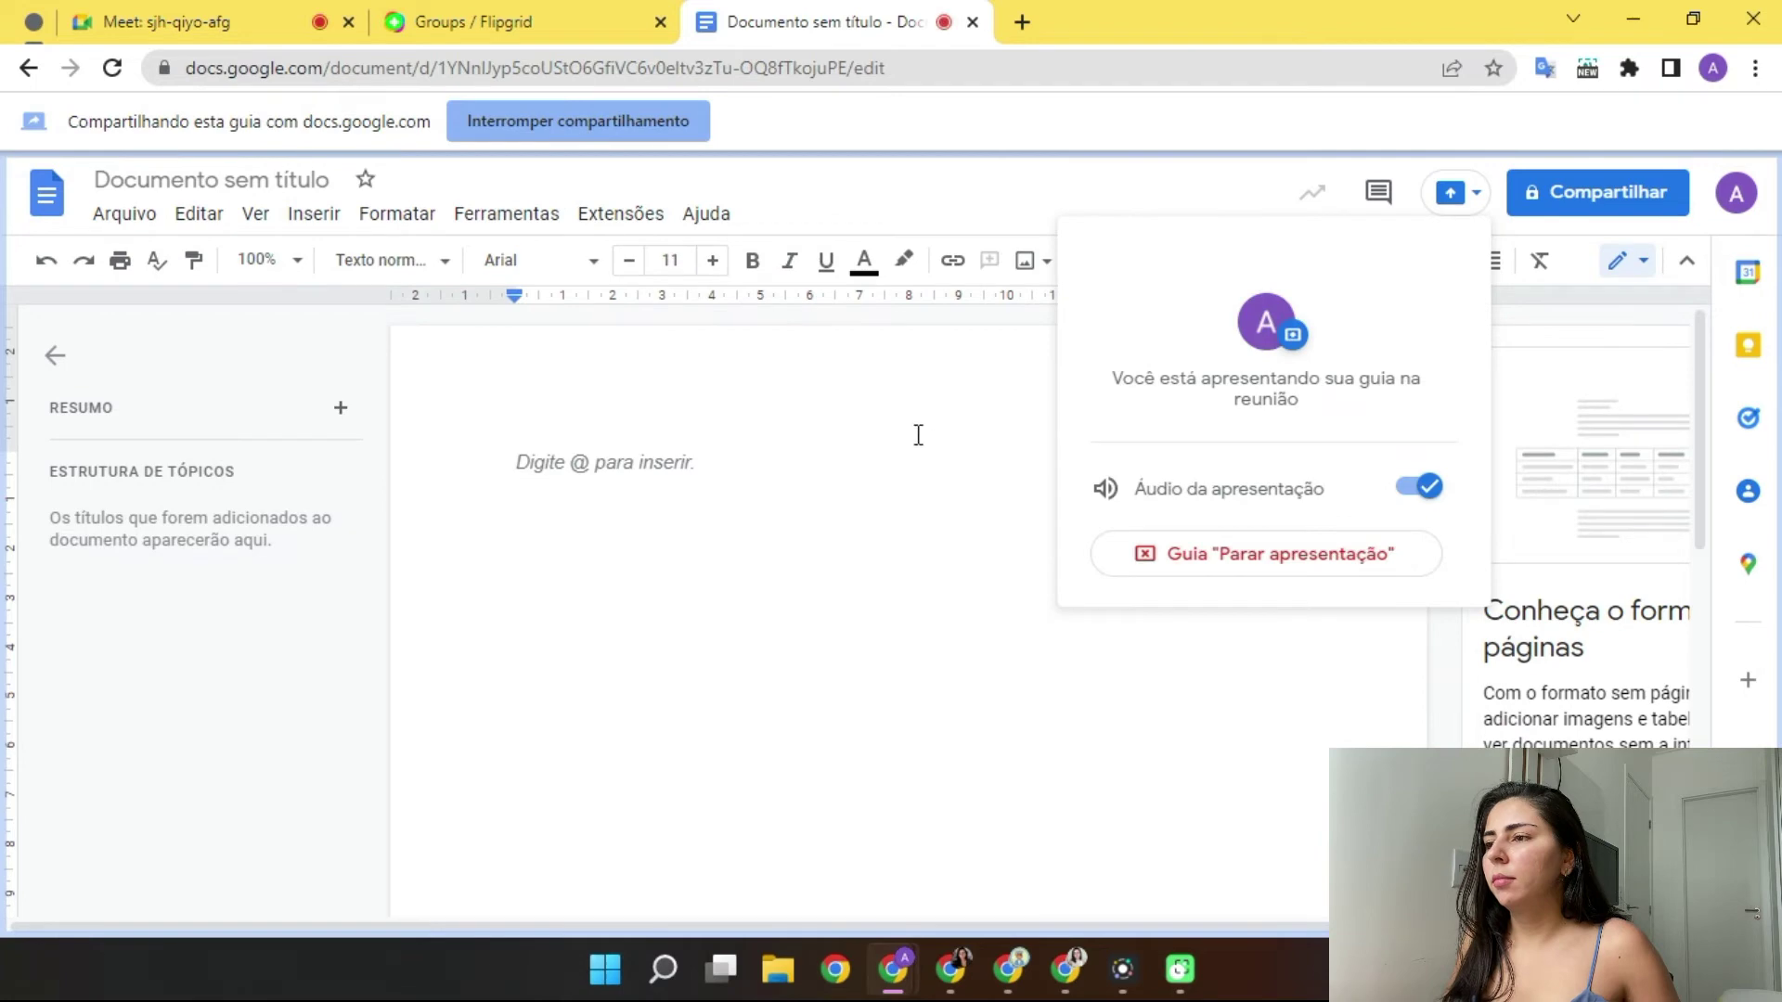
click(232, 22)
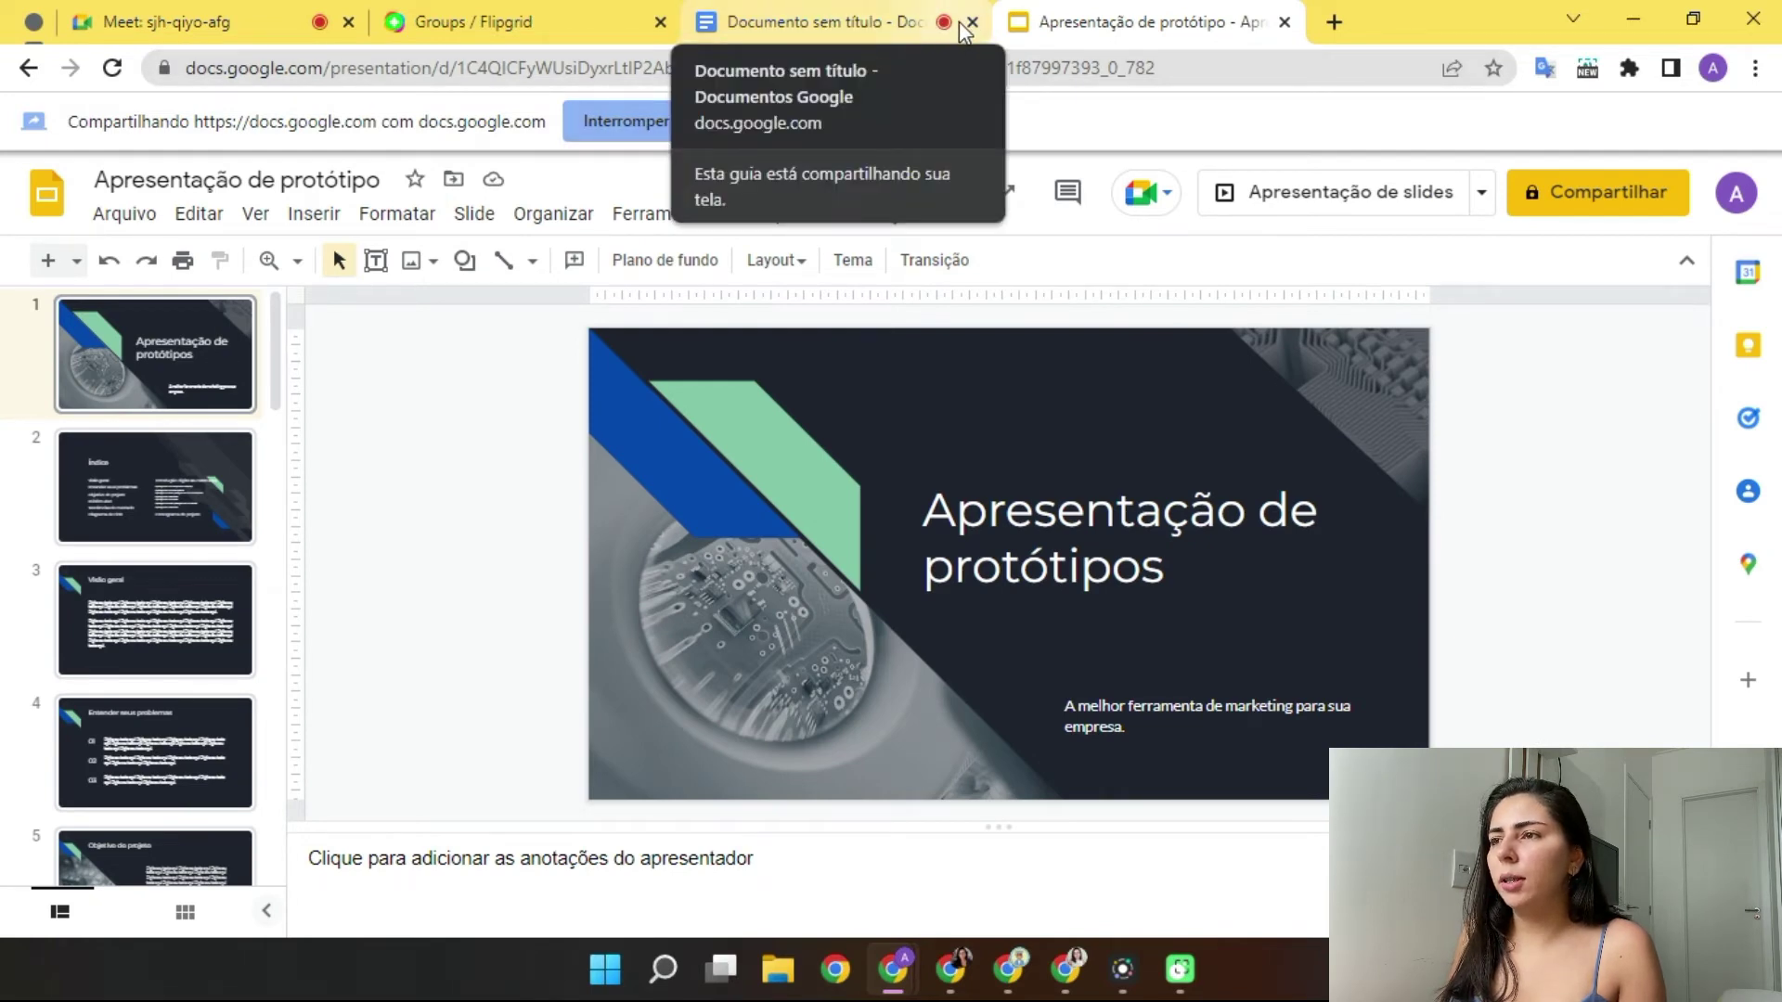
Stop sharing the Docs tab and show the Meet call options from the Apresentação de protótipo slides.
click(706, 122)
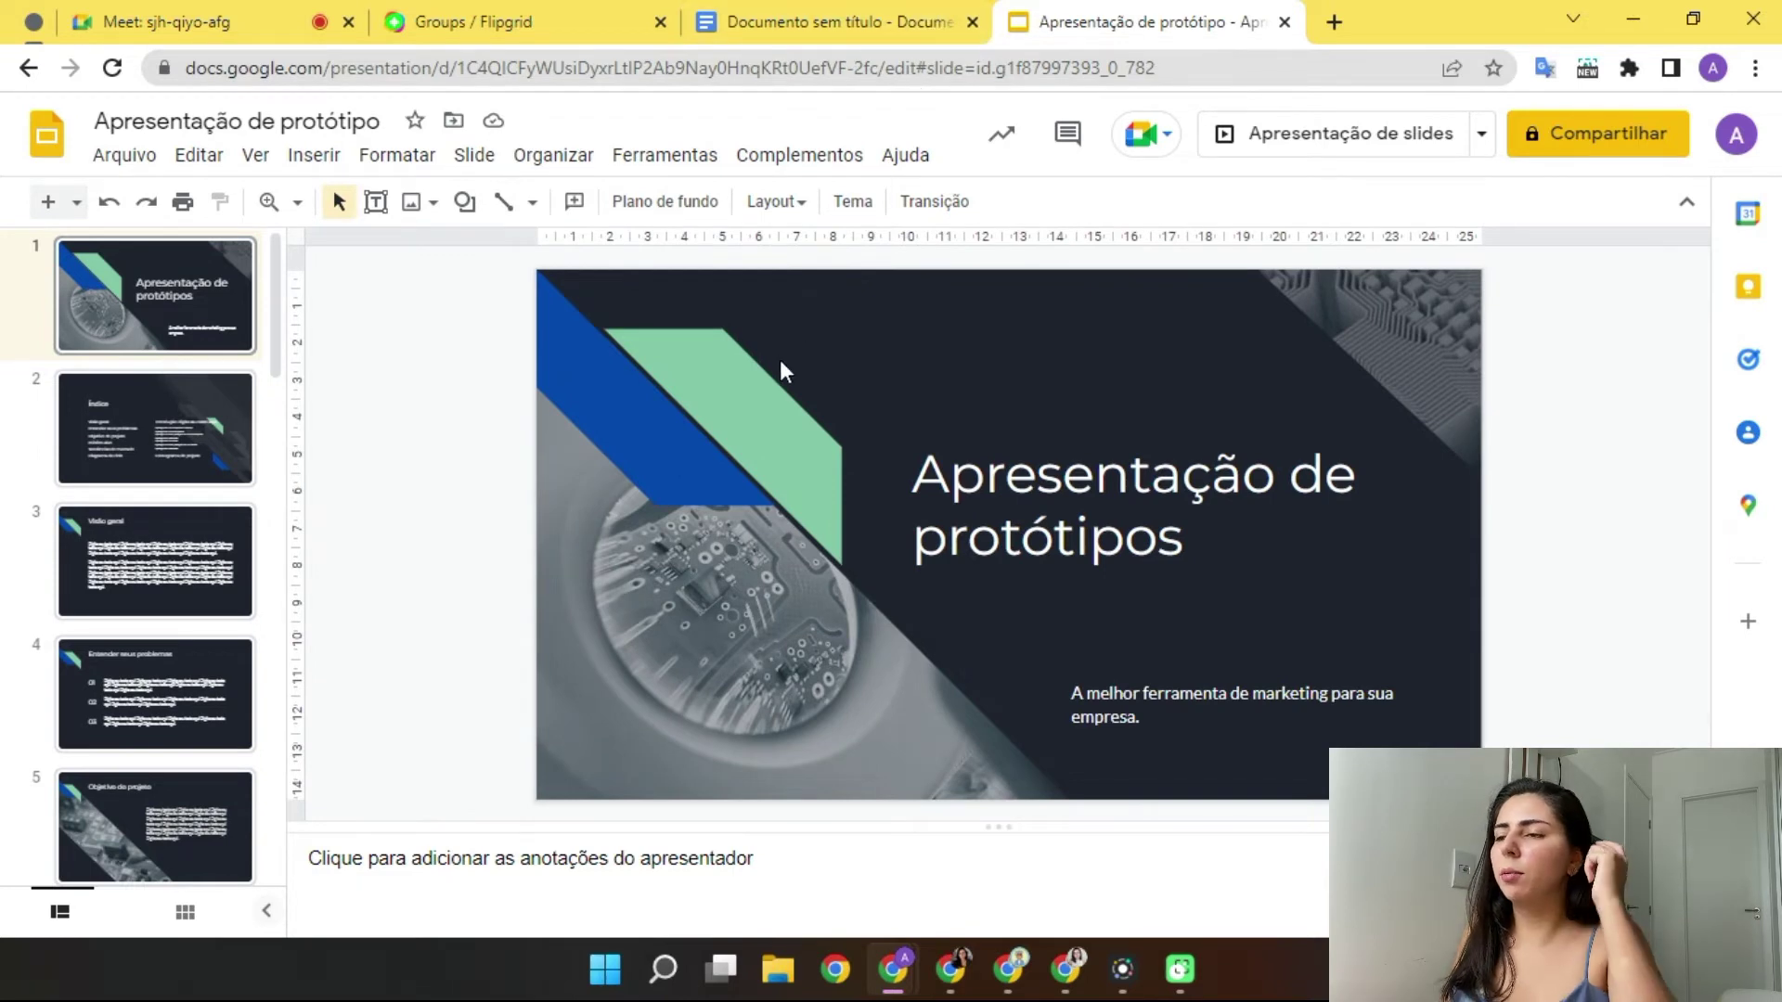
click(1149, 137)
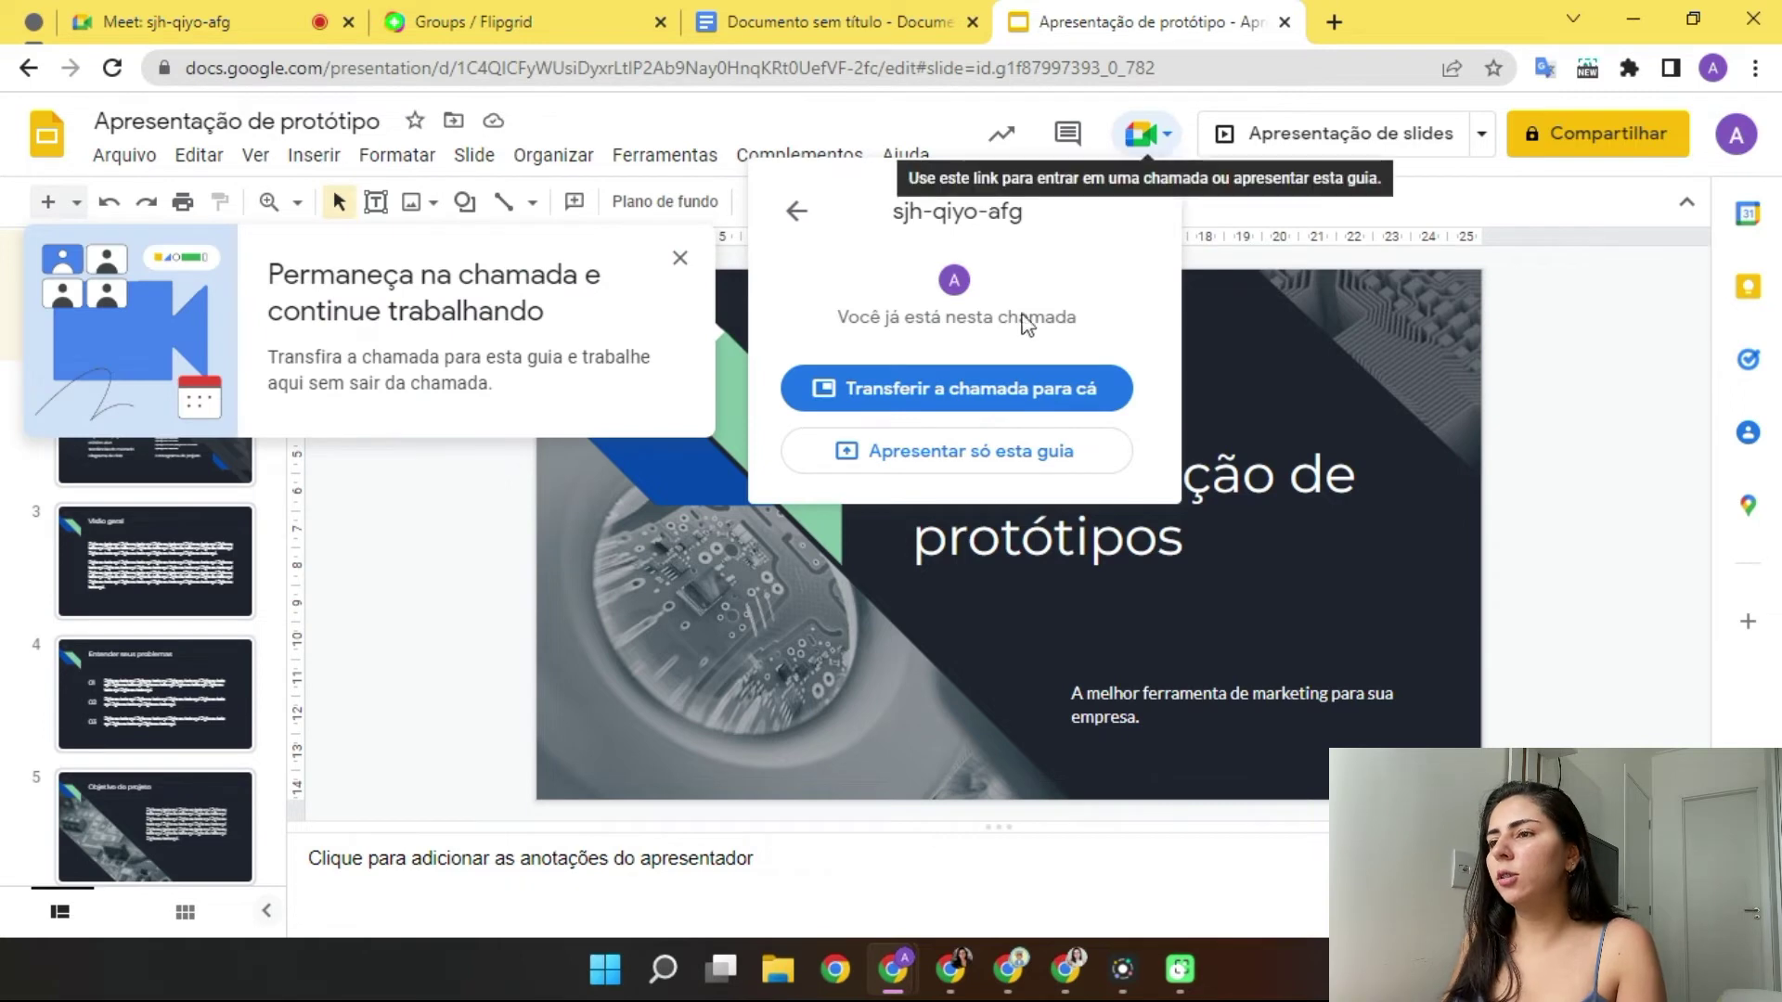
click(397, 557)
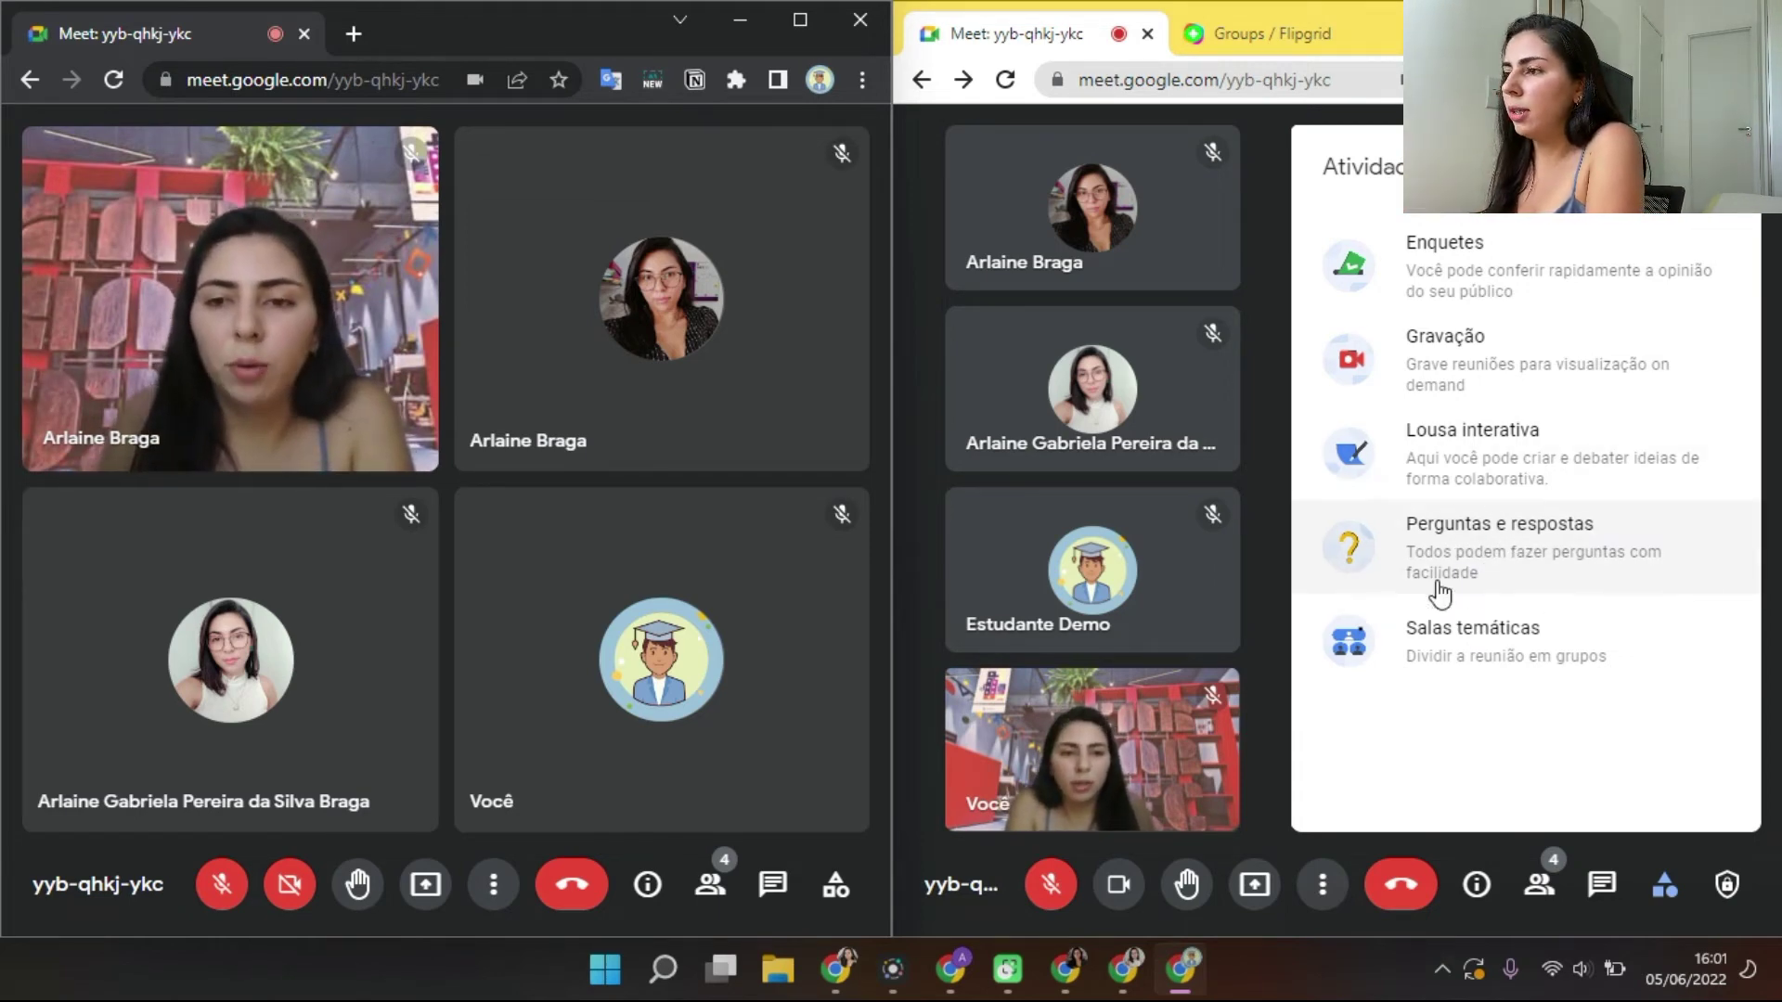
Post the question "Pode me explicar novamente?" through the student's Perguntas e respostas activity.
click(839, 894)
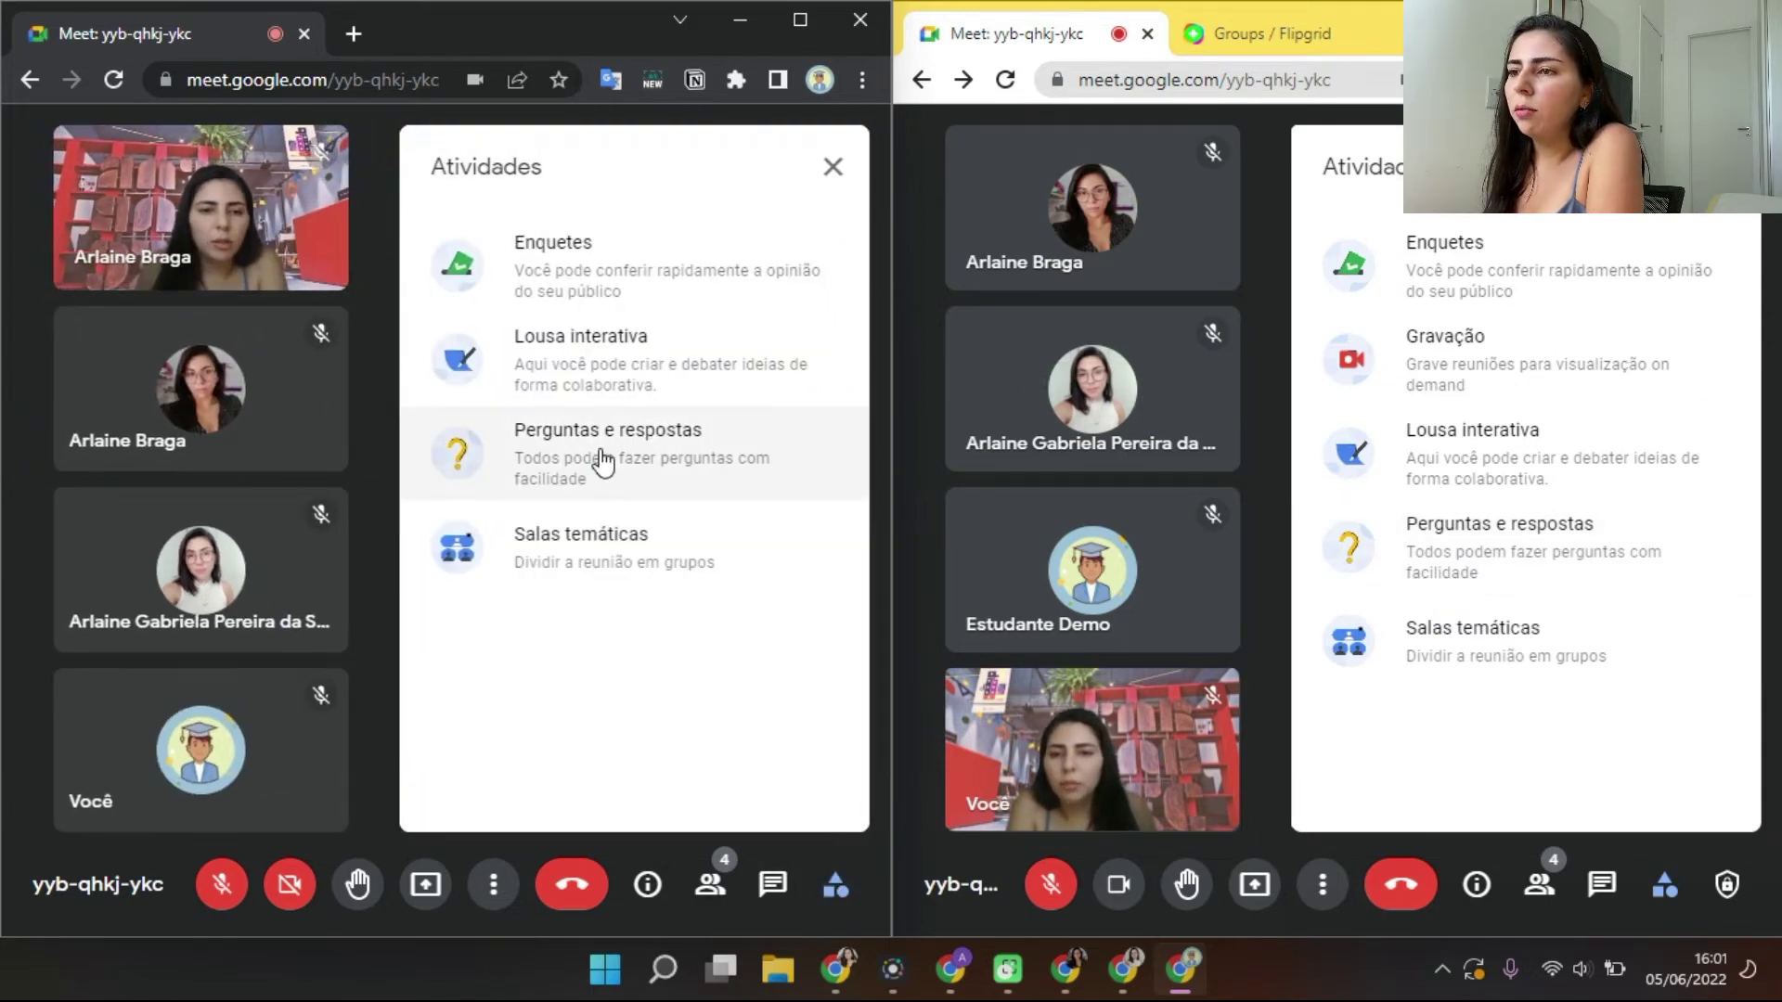
click(604, 462)
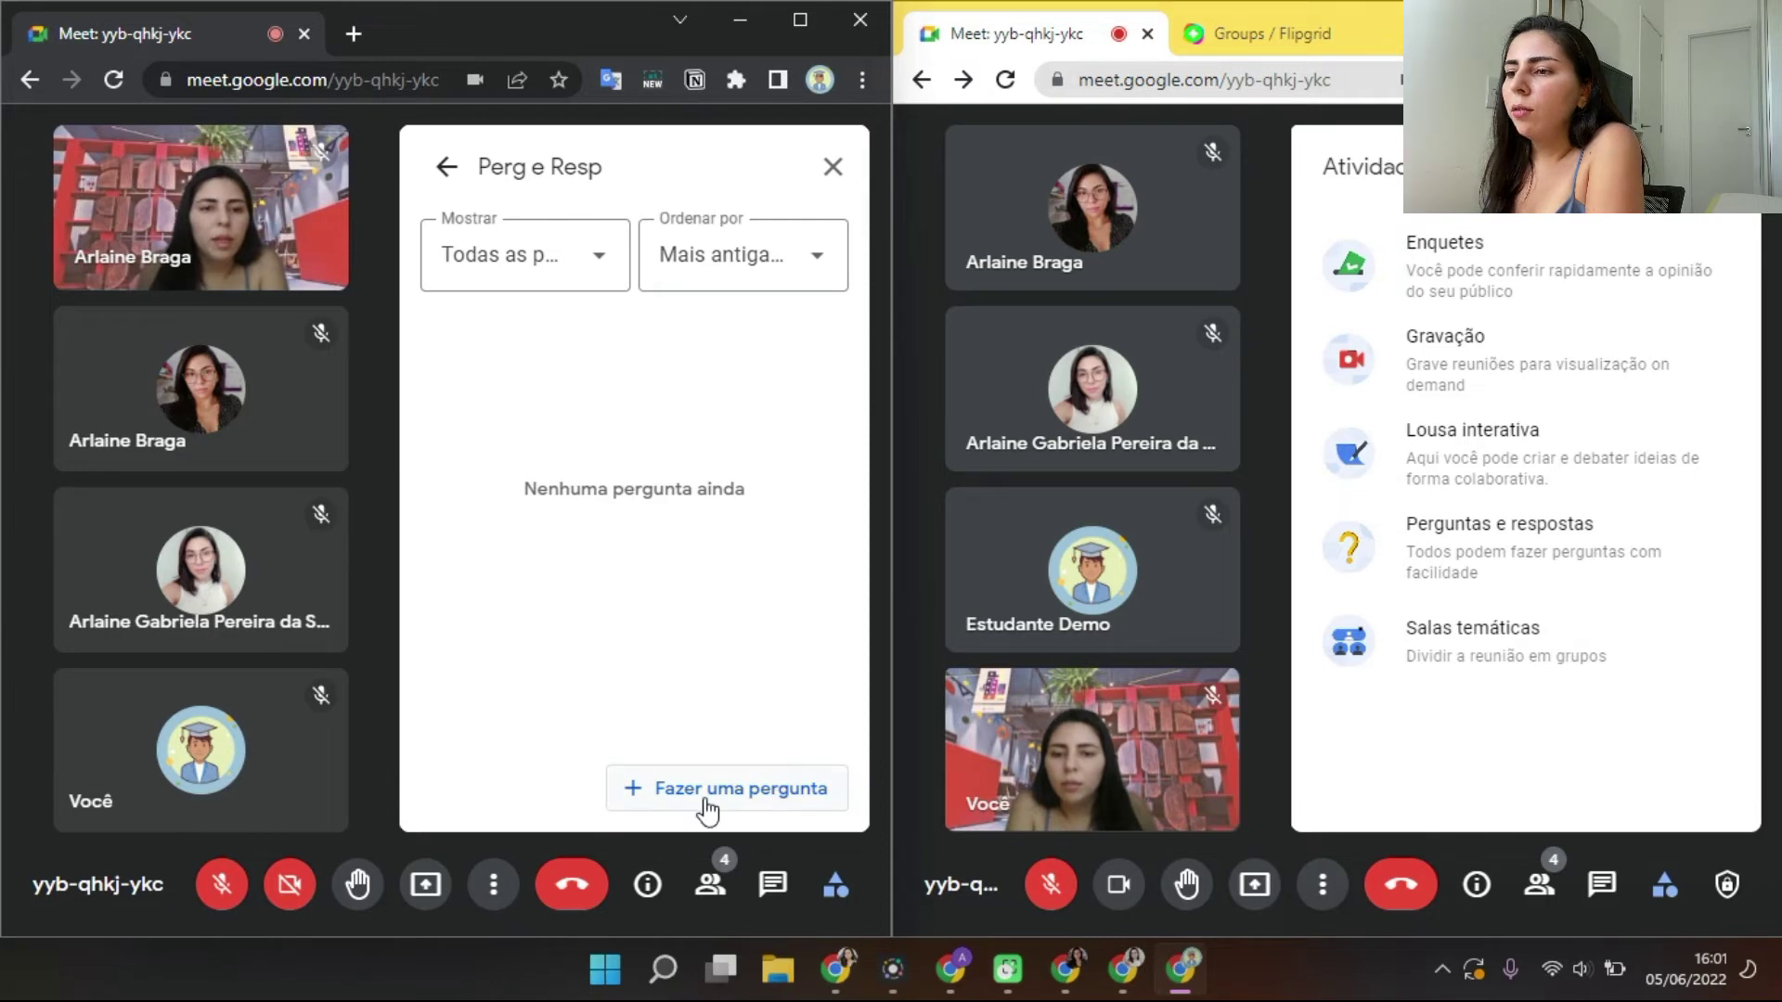
click(731, 790)
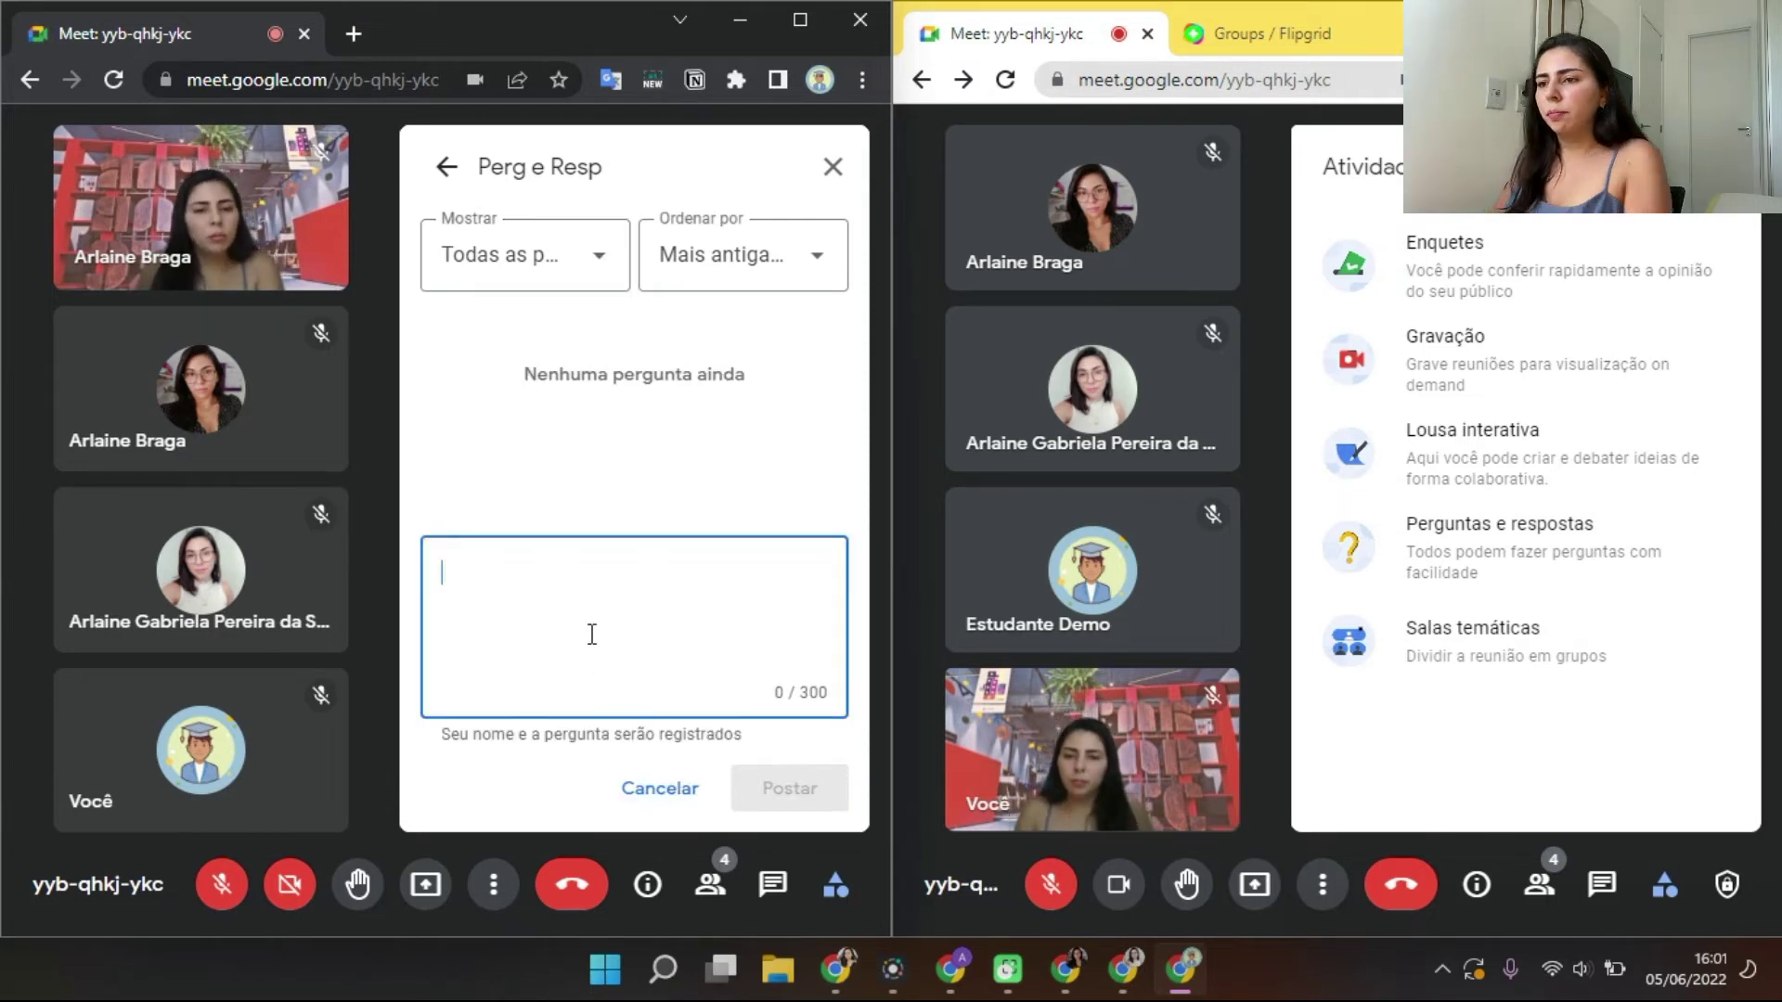
text(Pode me explicar novamente?)
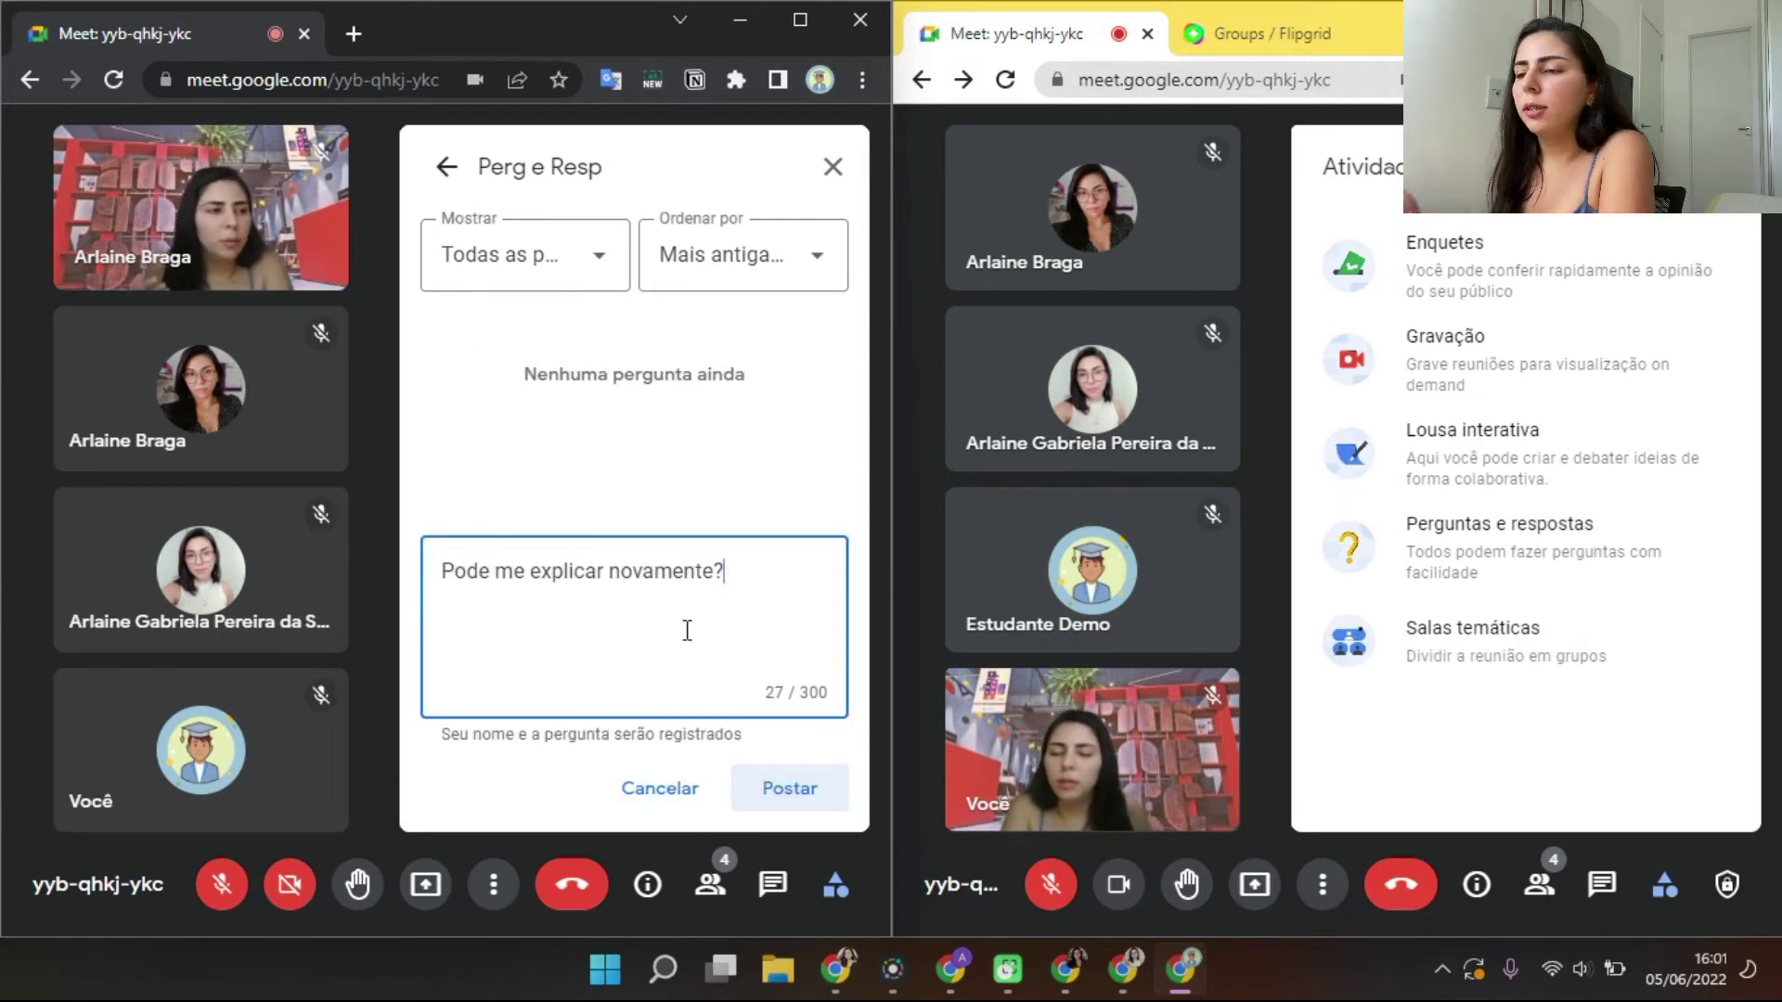
click(790, 789)
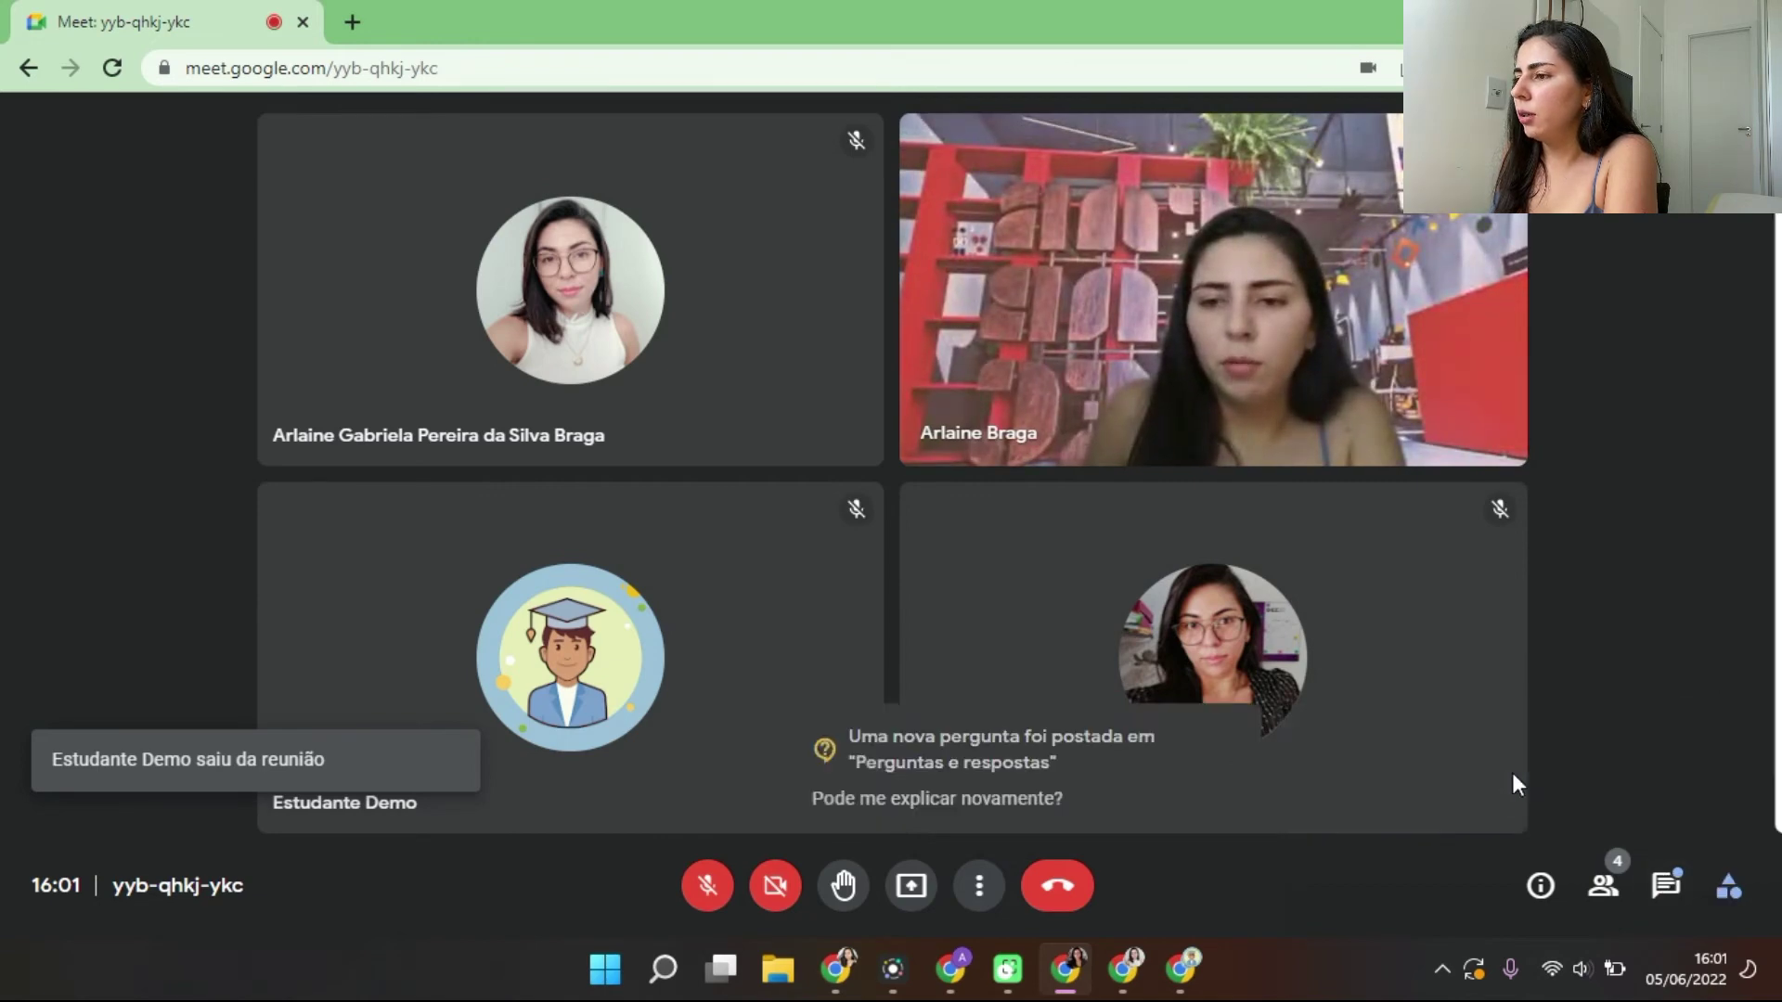
Open the posted question in another participant's Meet window, upvote it and return to the student and host windows.
click(1512, 774)
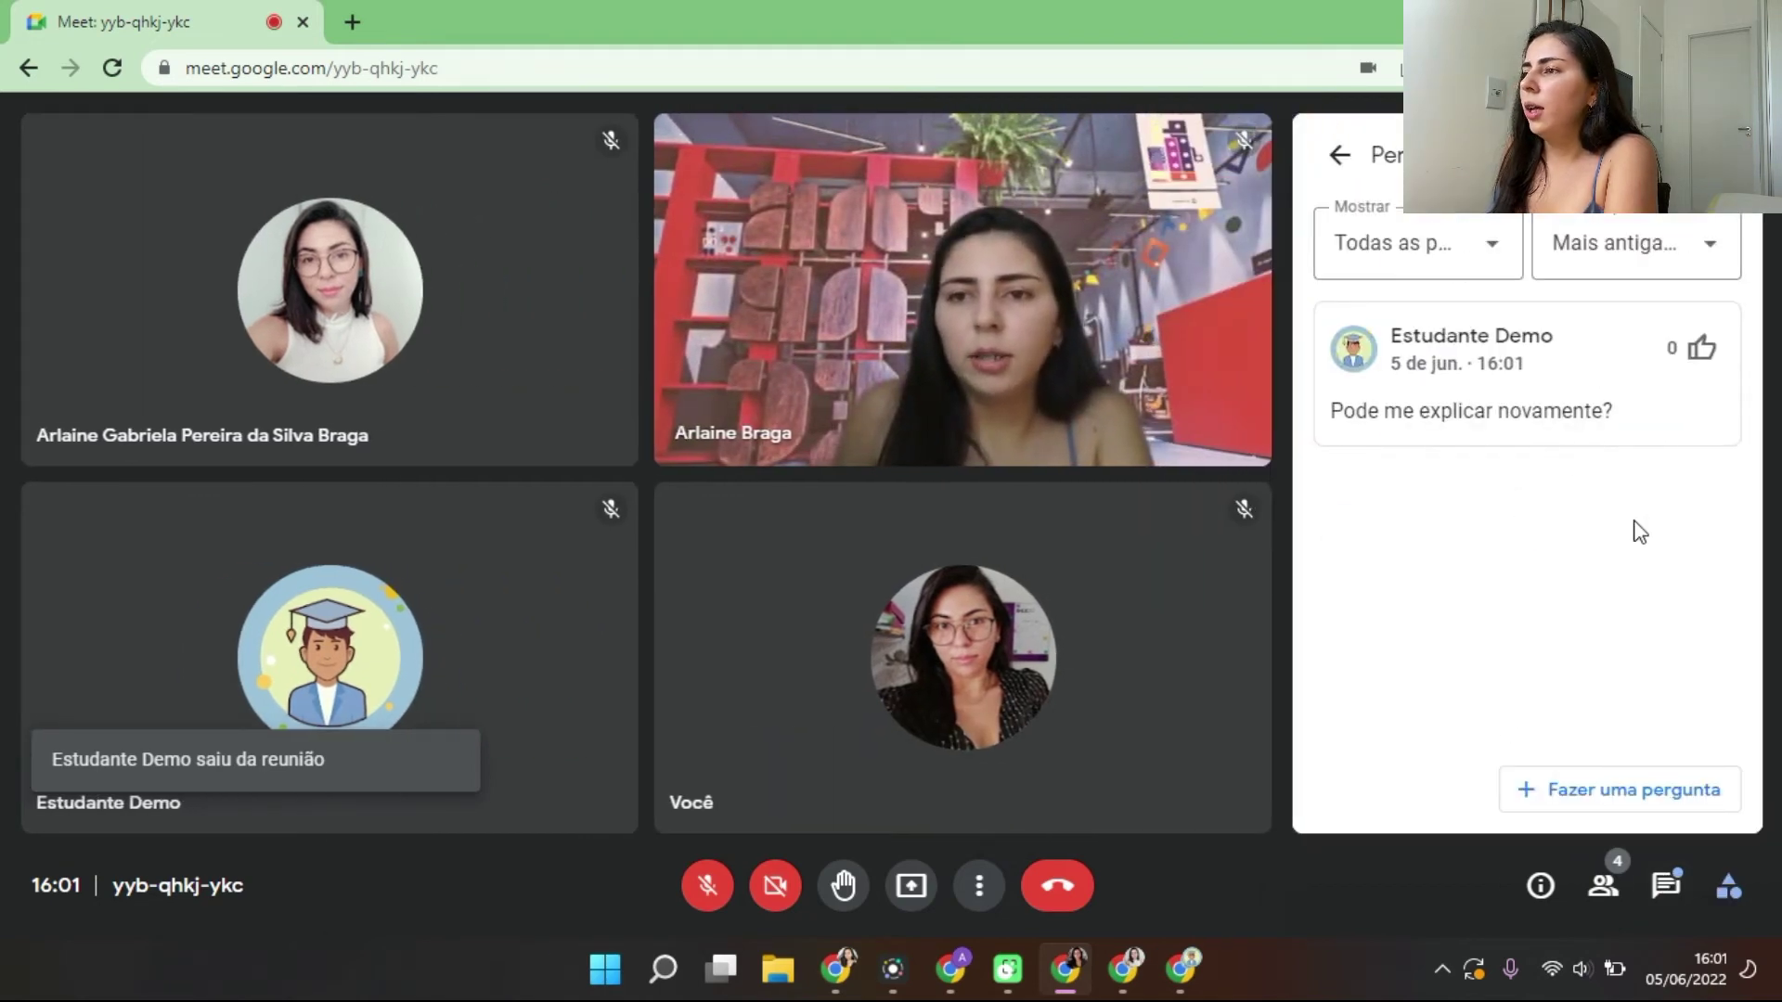
click(1701, 351)
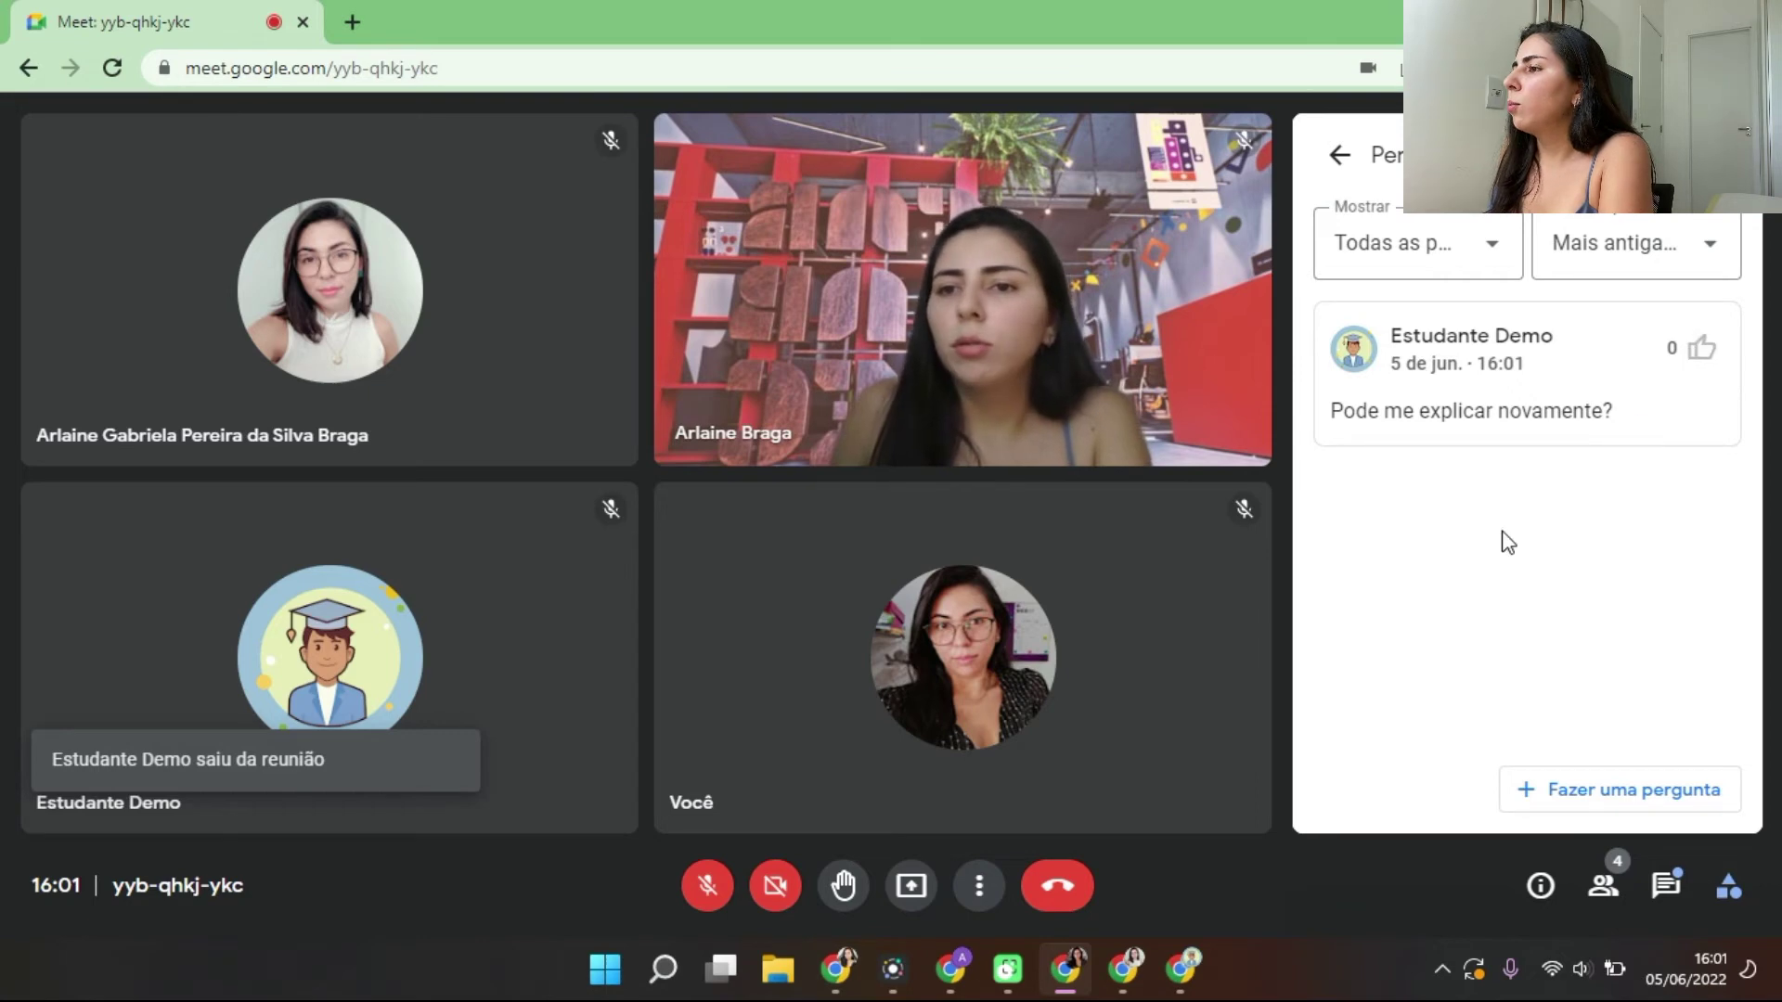
click(1092, 966)
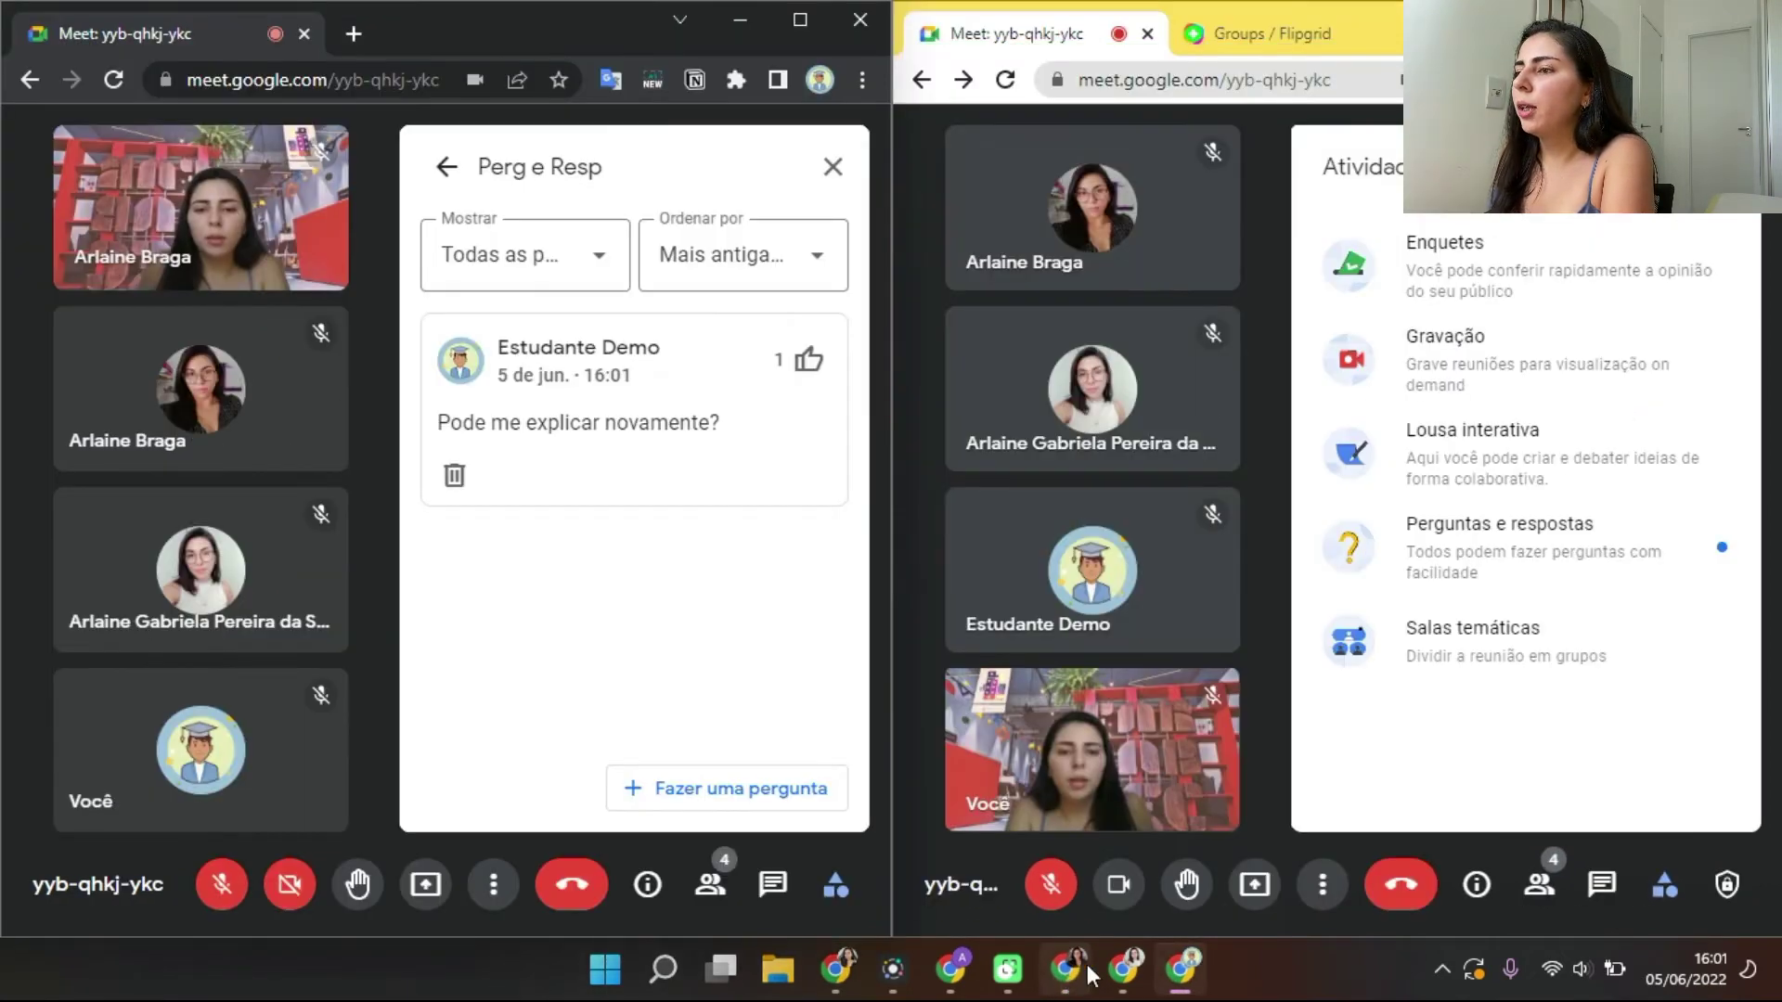
Hide the student's question in the host's Perguntas e respostas activity and make it visible again.
click(1596, 553)
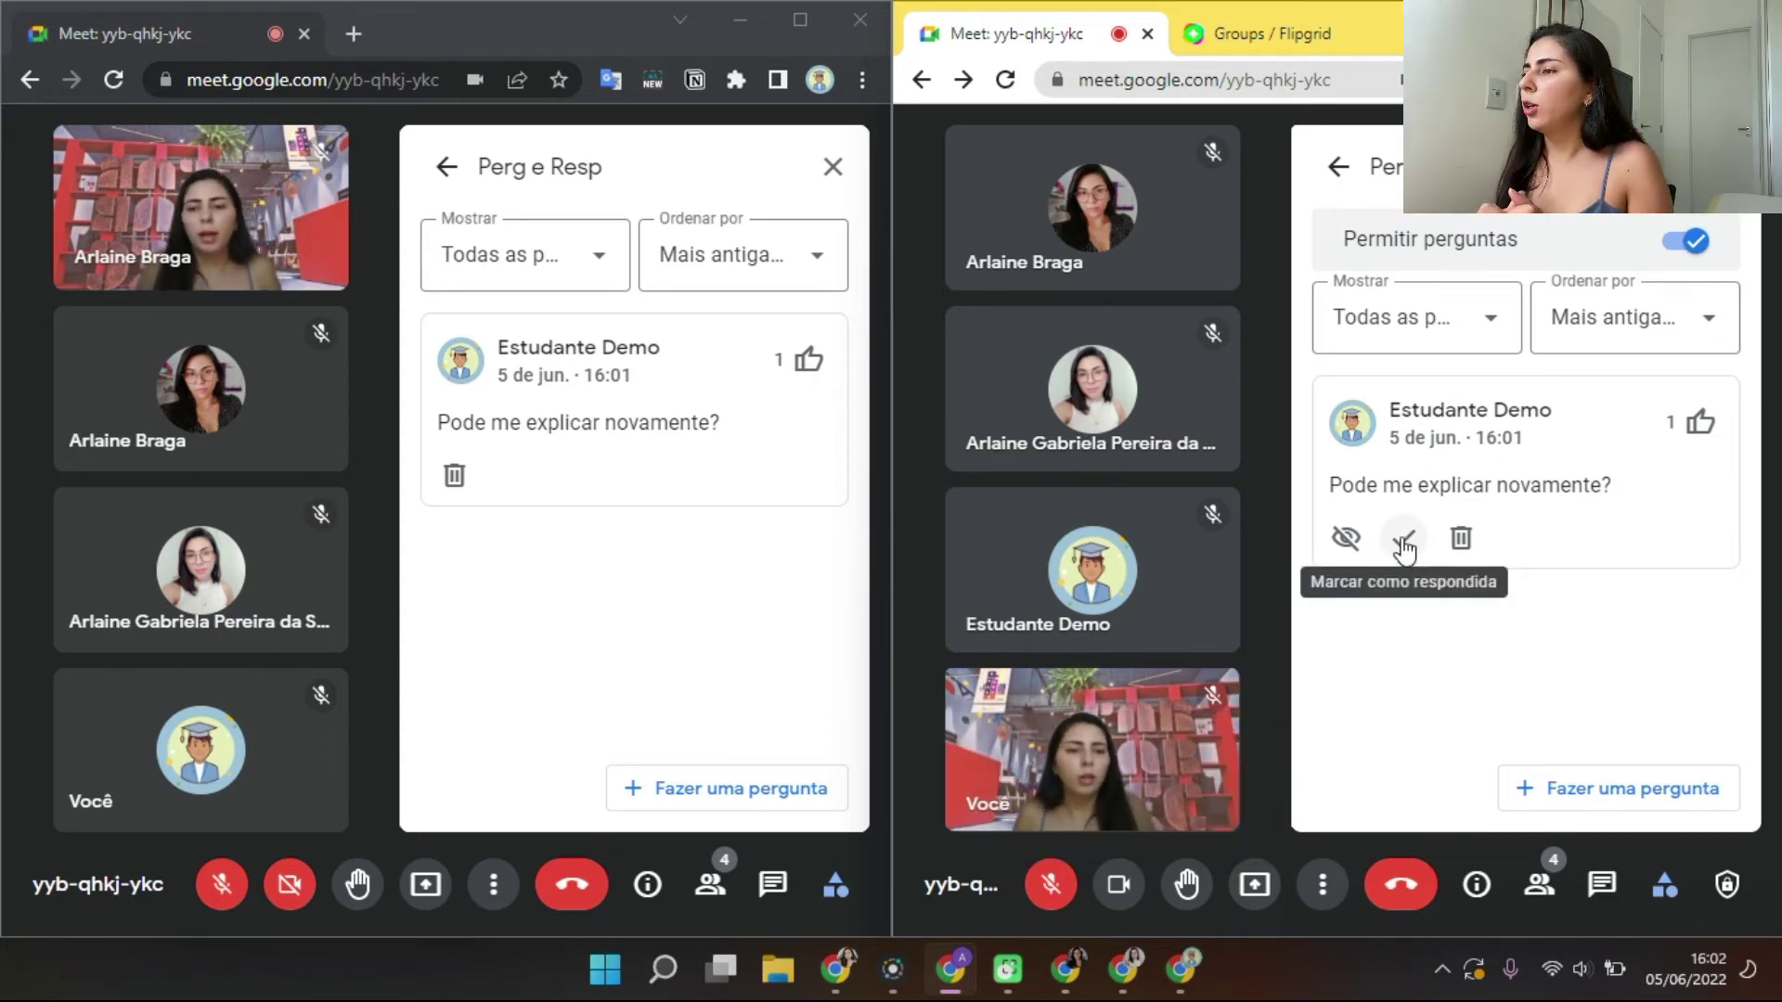
click(1347, 539)
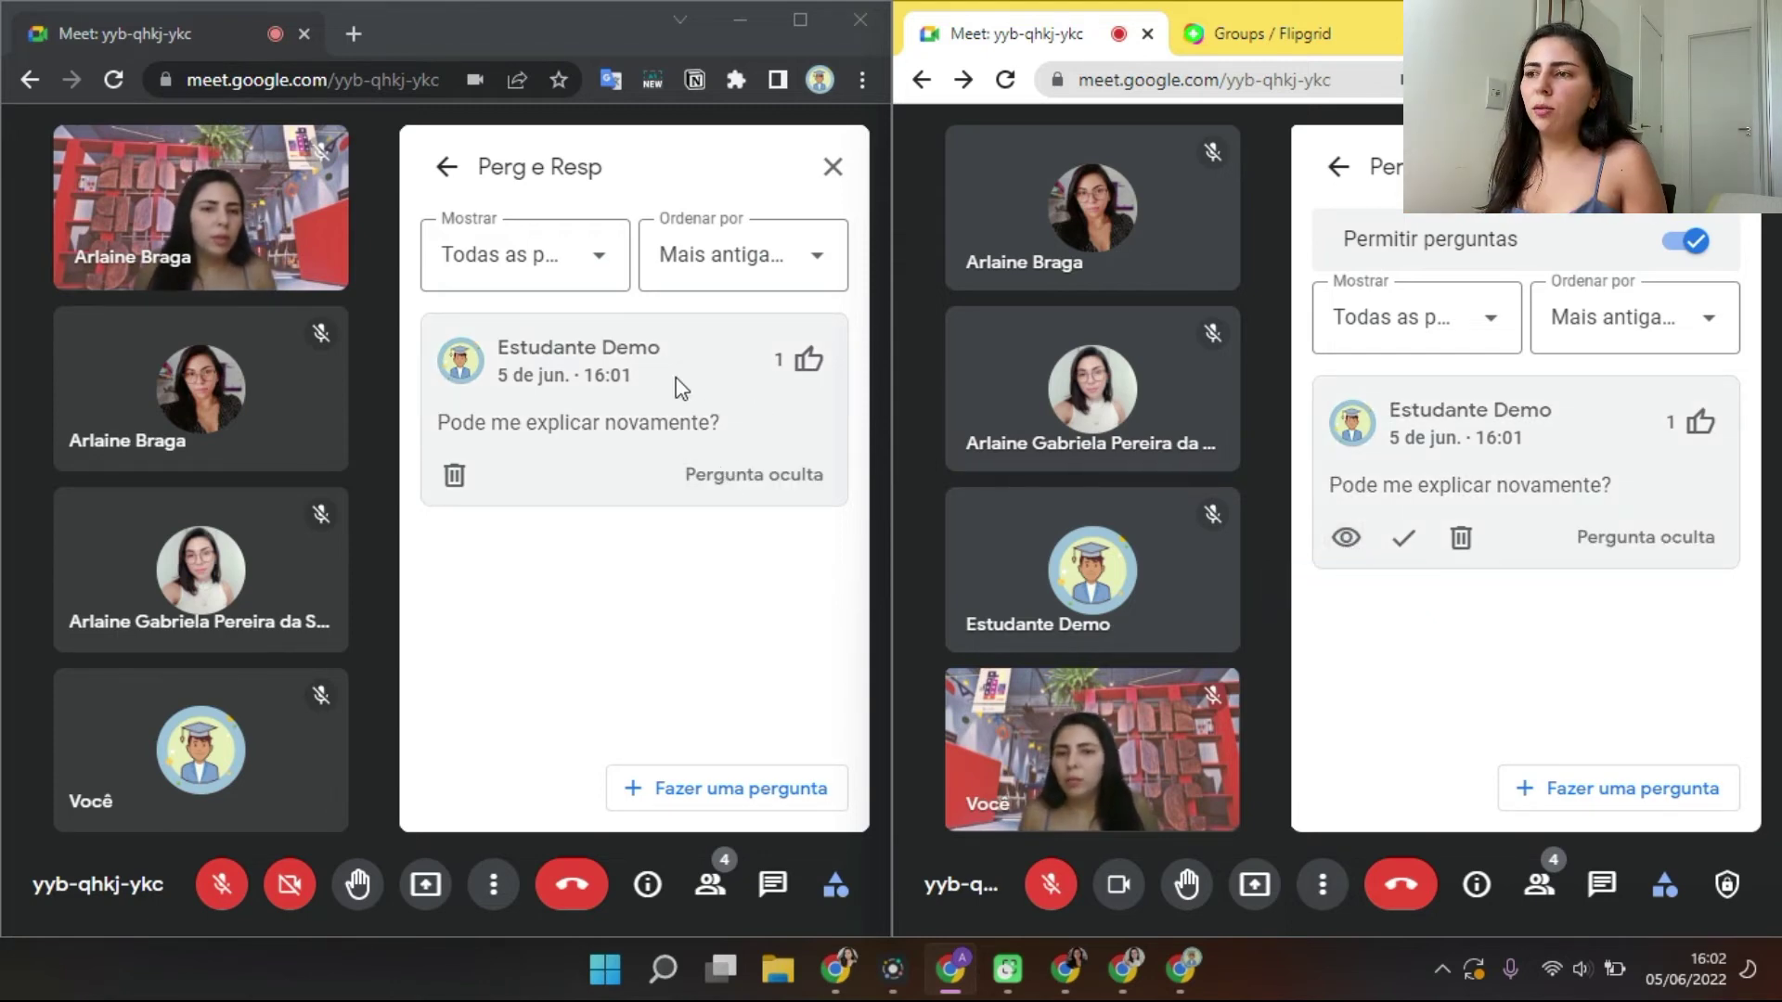
click(1065, 970)
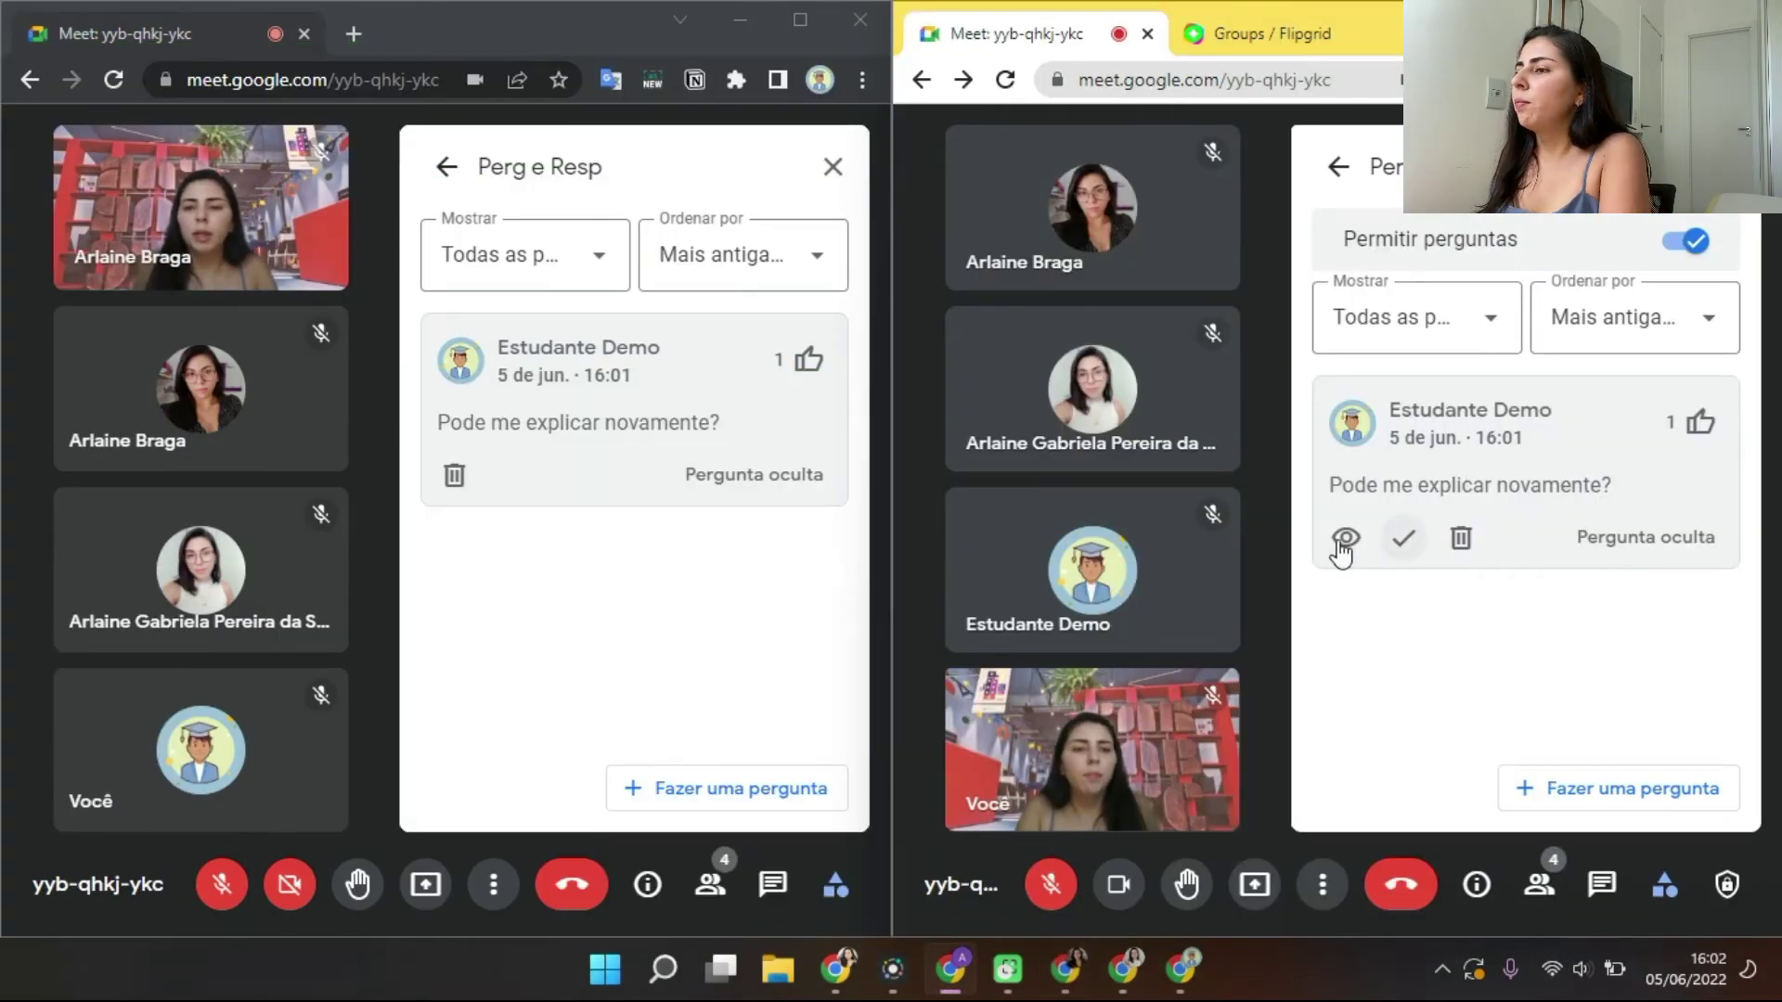
click(1341, 543)
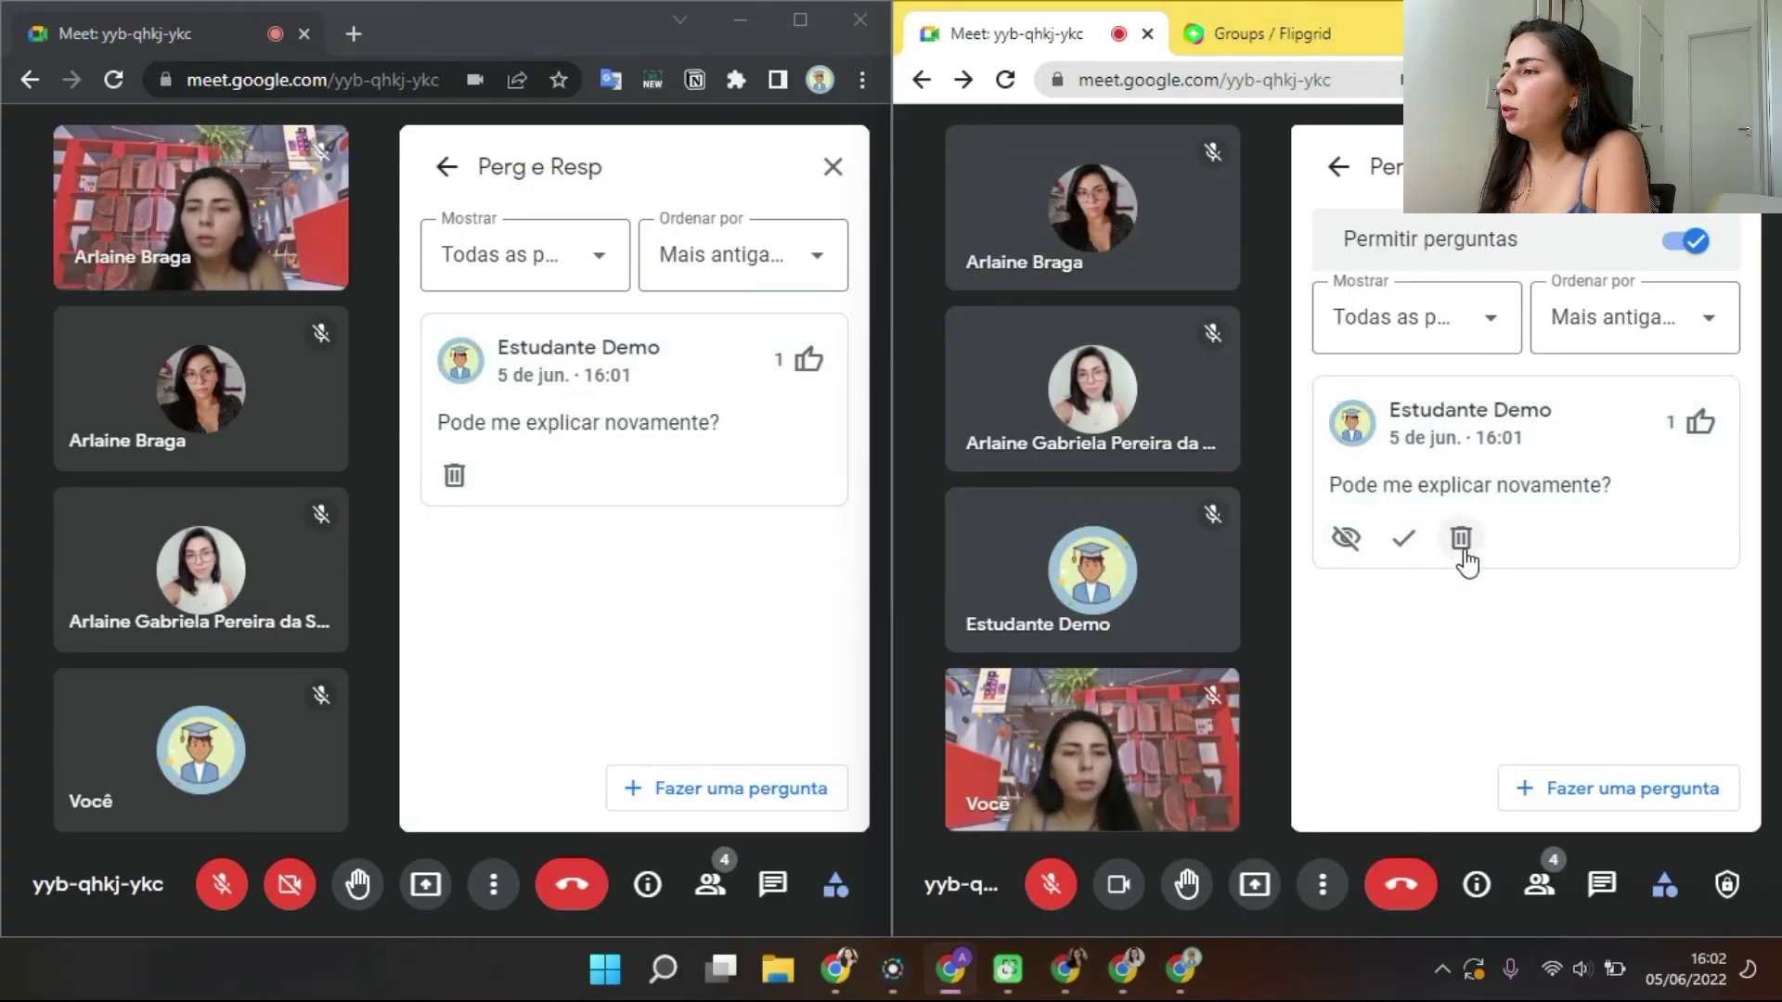
Mark the student's question as answered and close the questions panel for both host and student.
click(1725, 167)
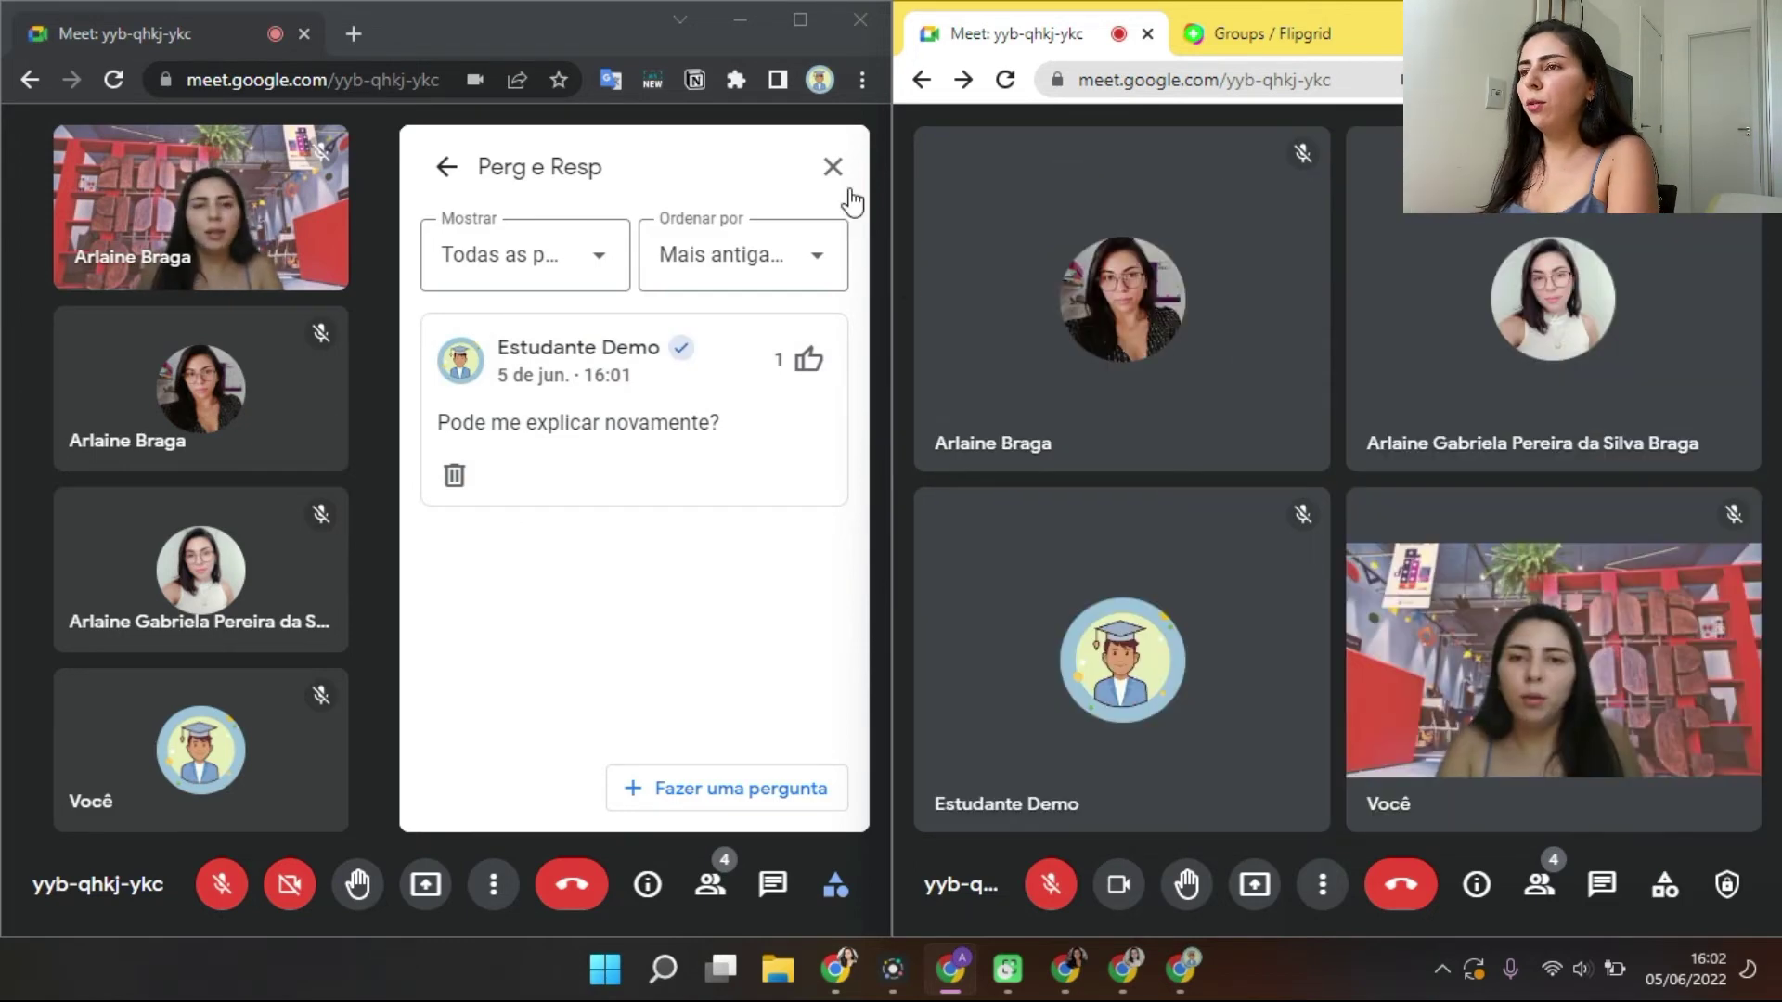
click(832, 167)
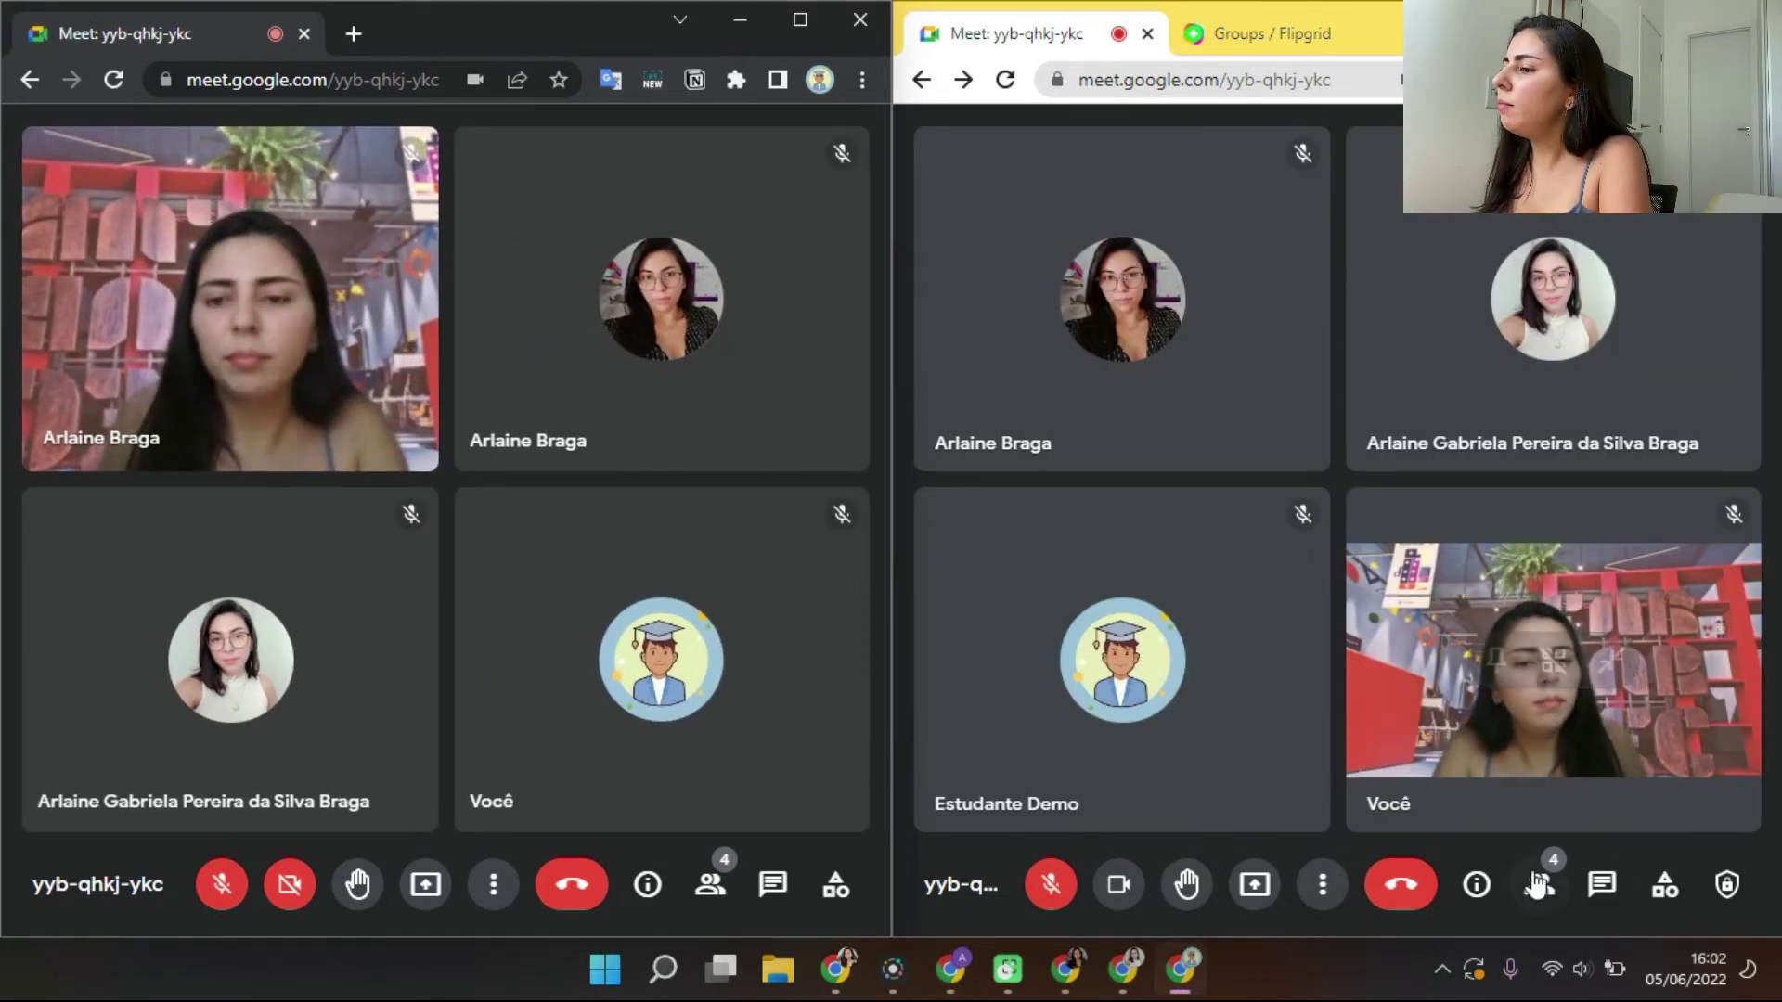
Start configuring breakout rooms from the host's Salas temáticas activity and look over the participant distribution.
click(1665, 885)
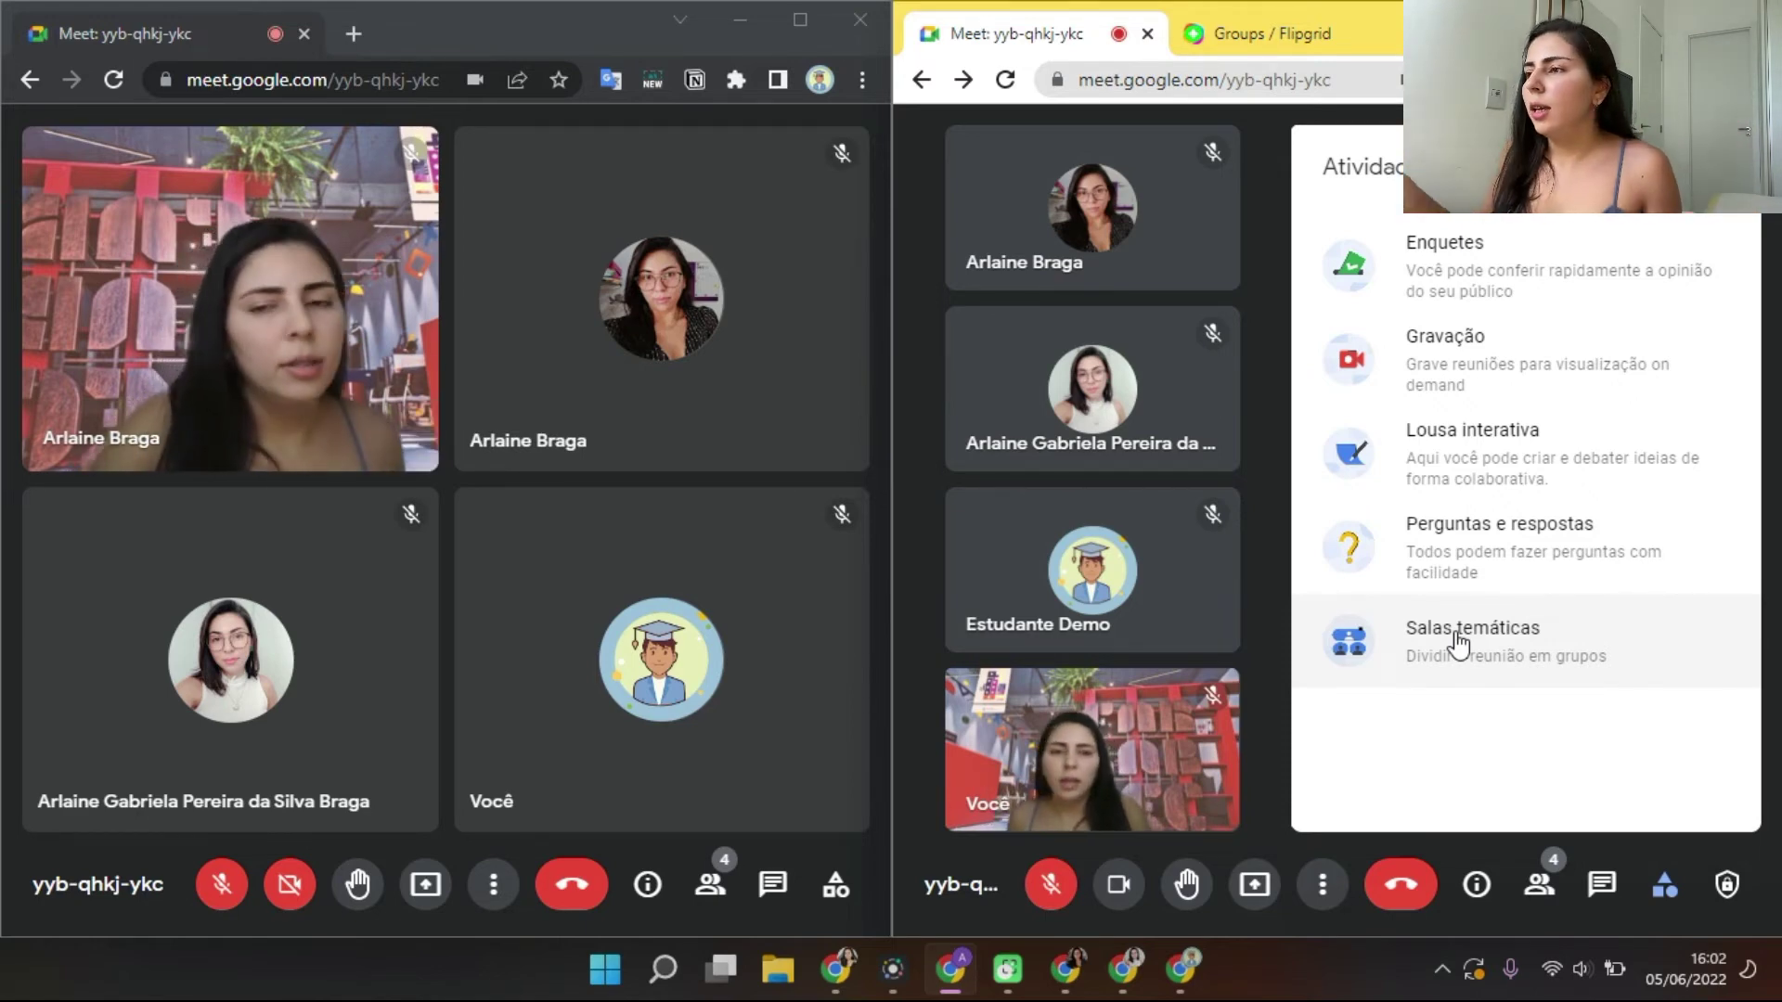
click(1529, 655)
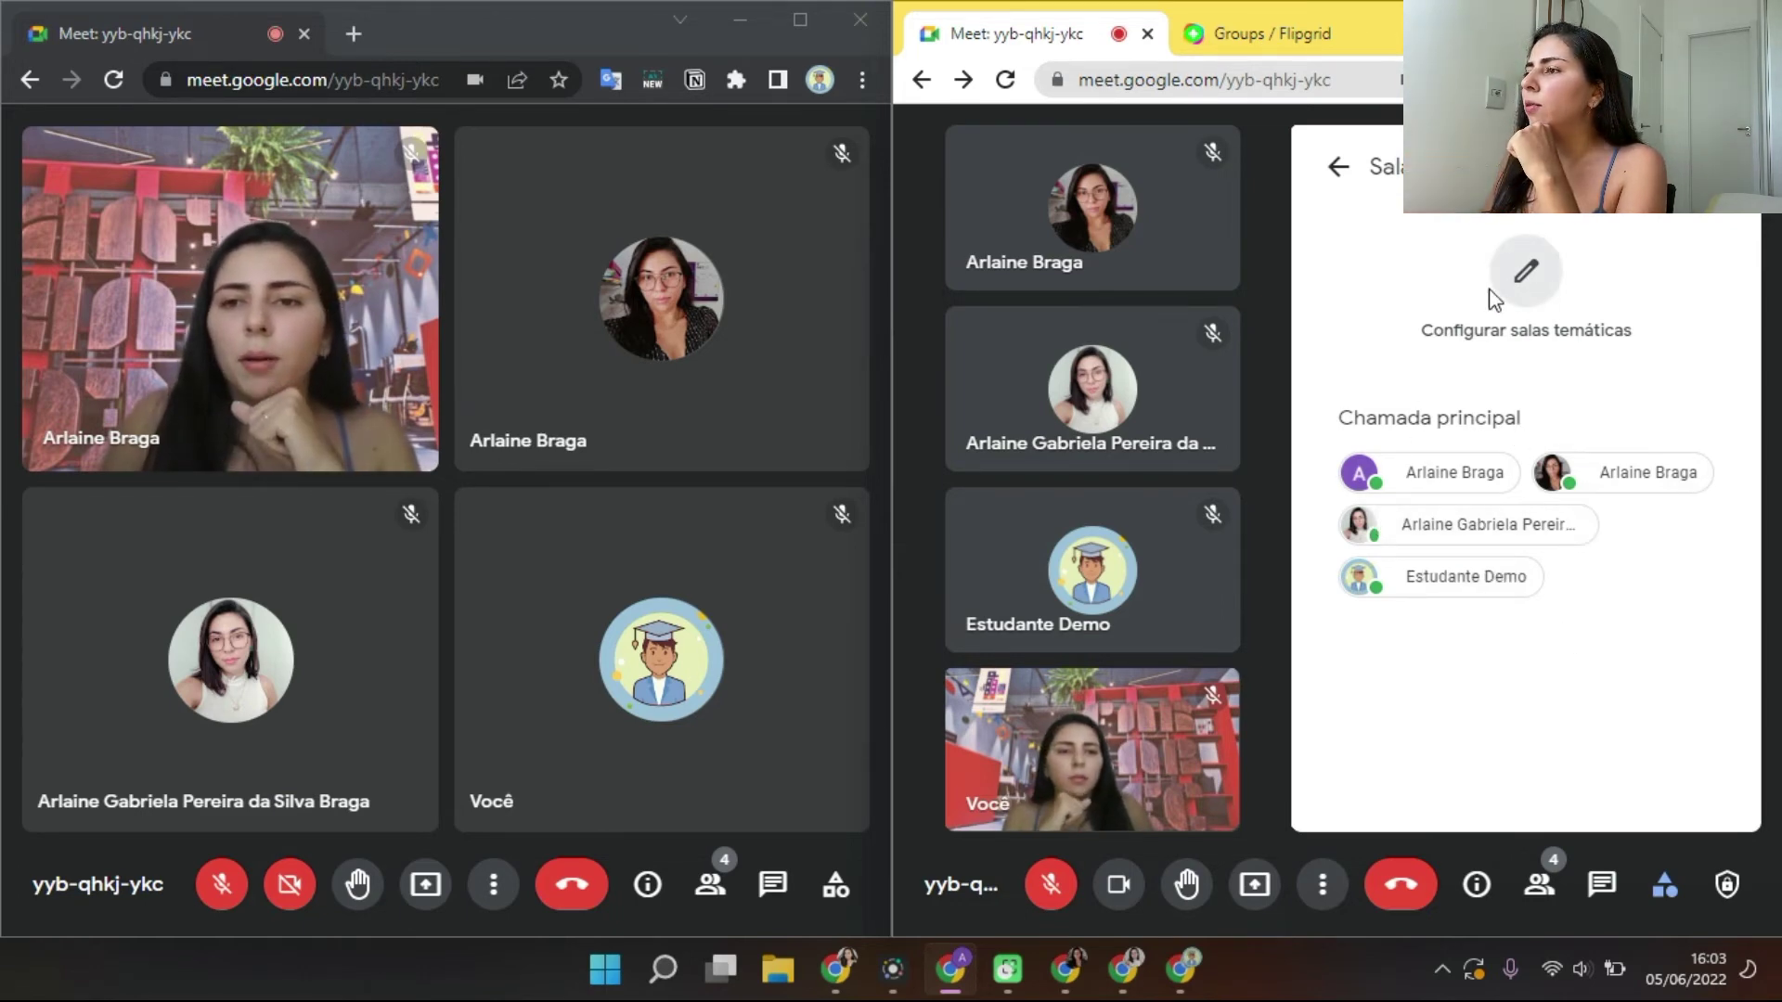
click(1524, 283)
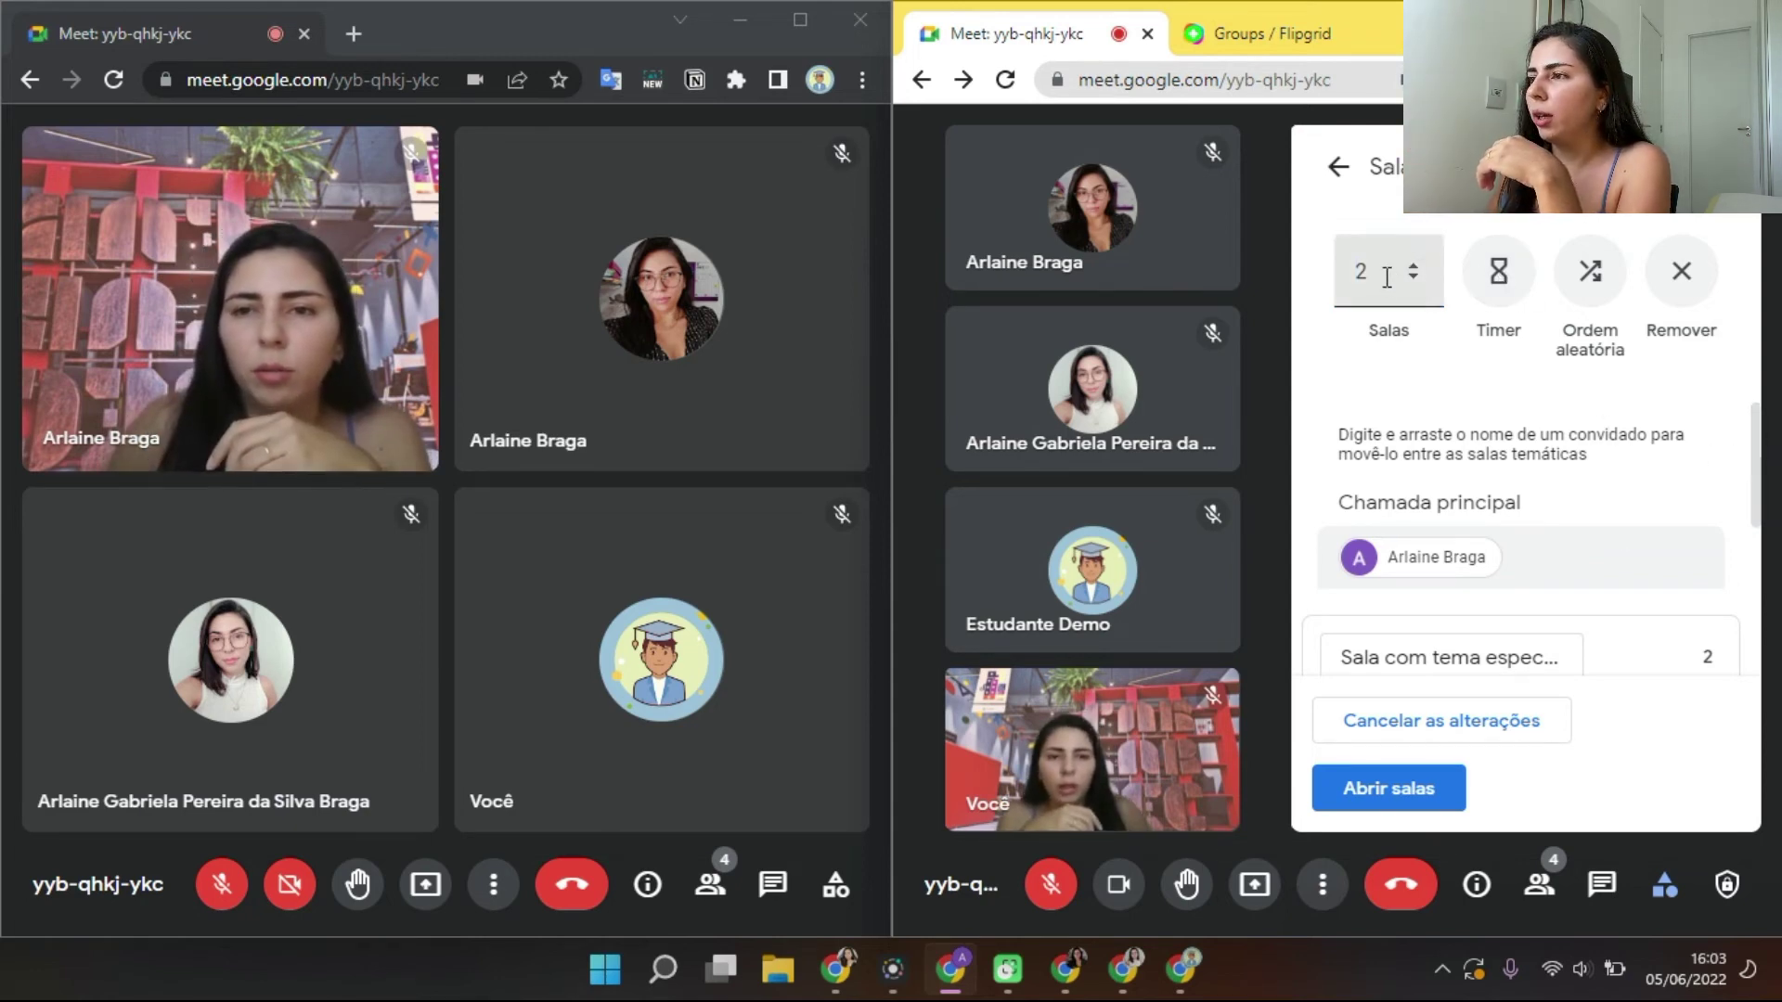
scroll(1763, 483, down, 2)
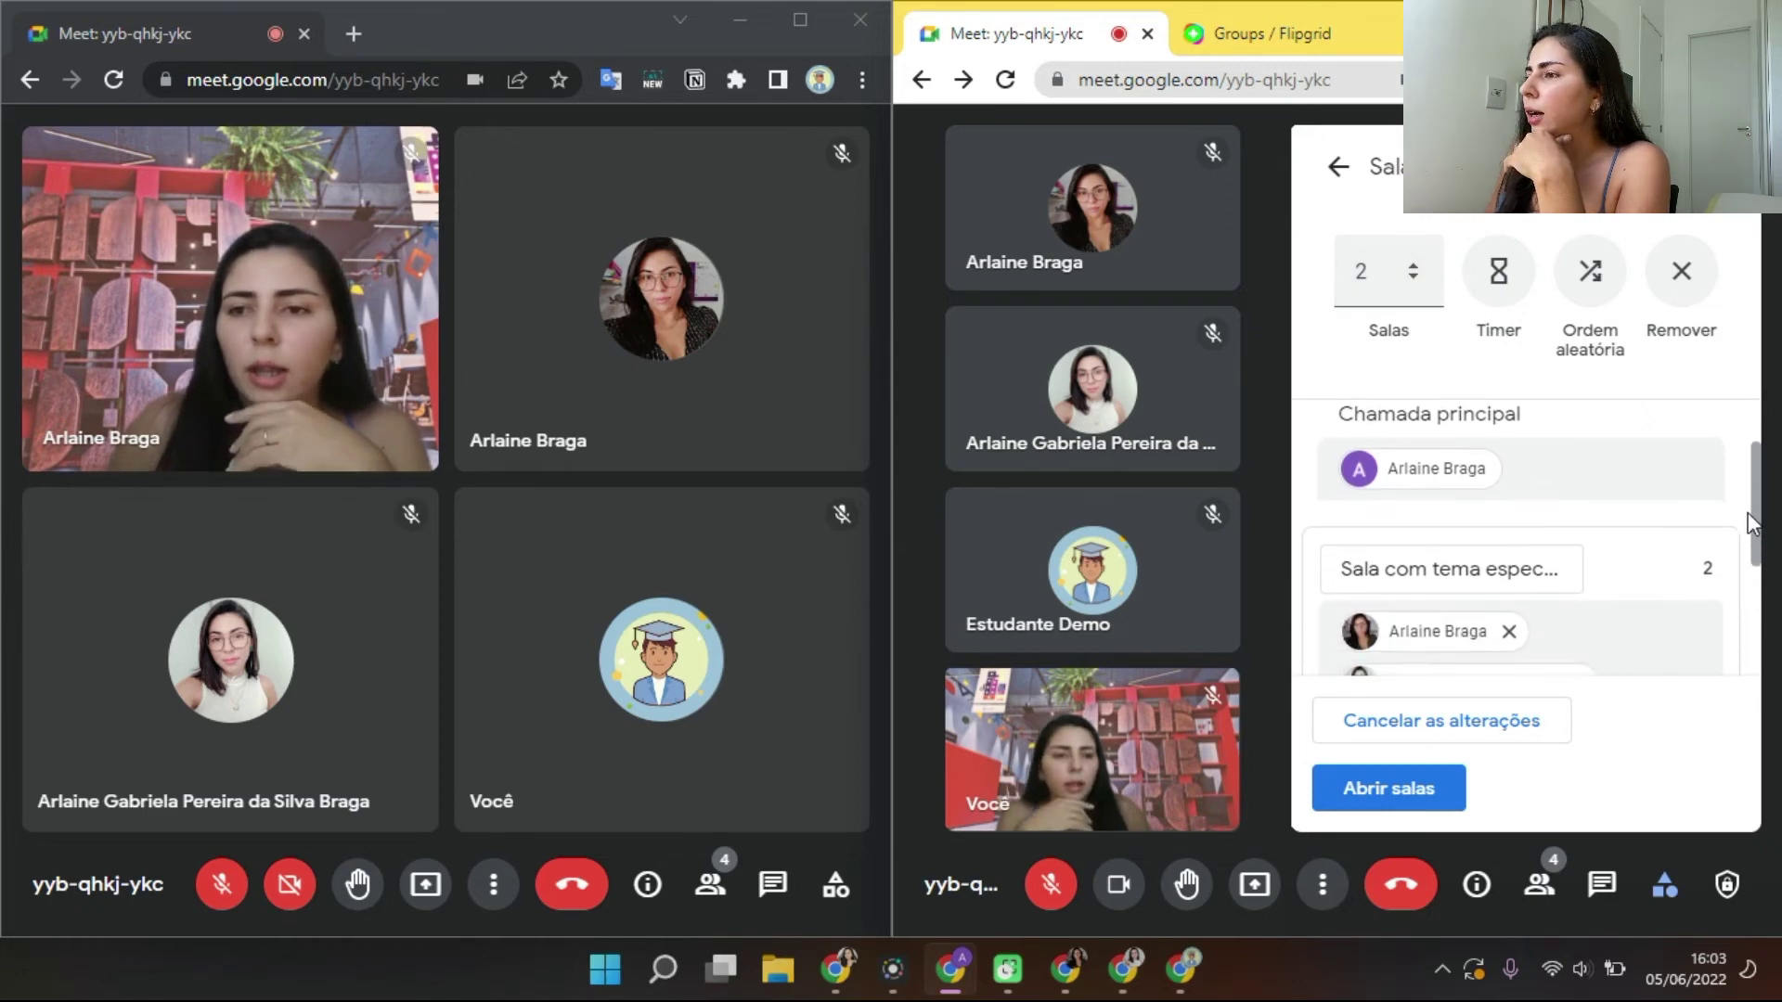
scroll(1764, 482, up, 1)
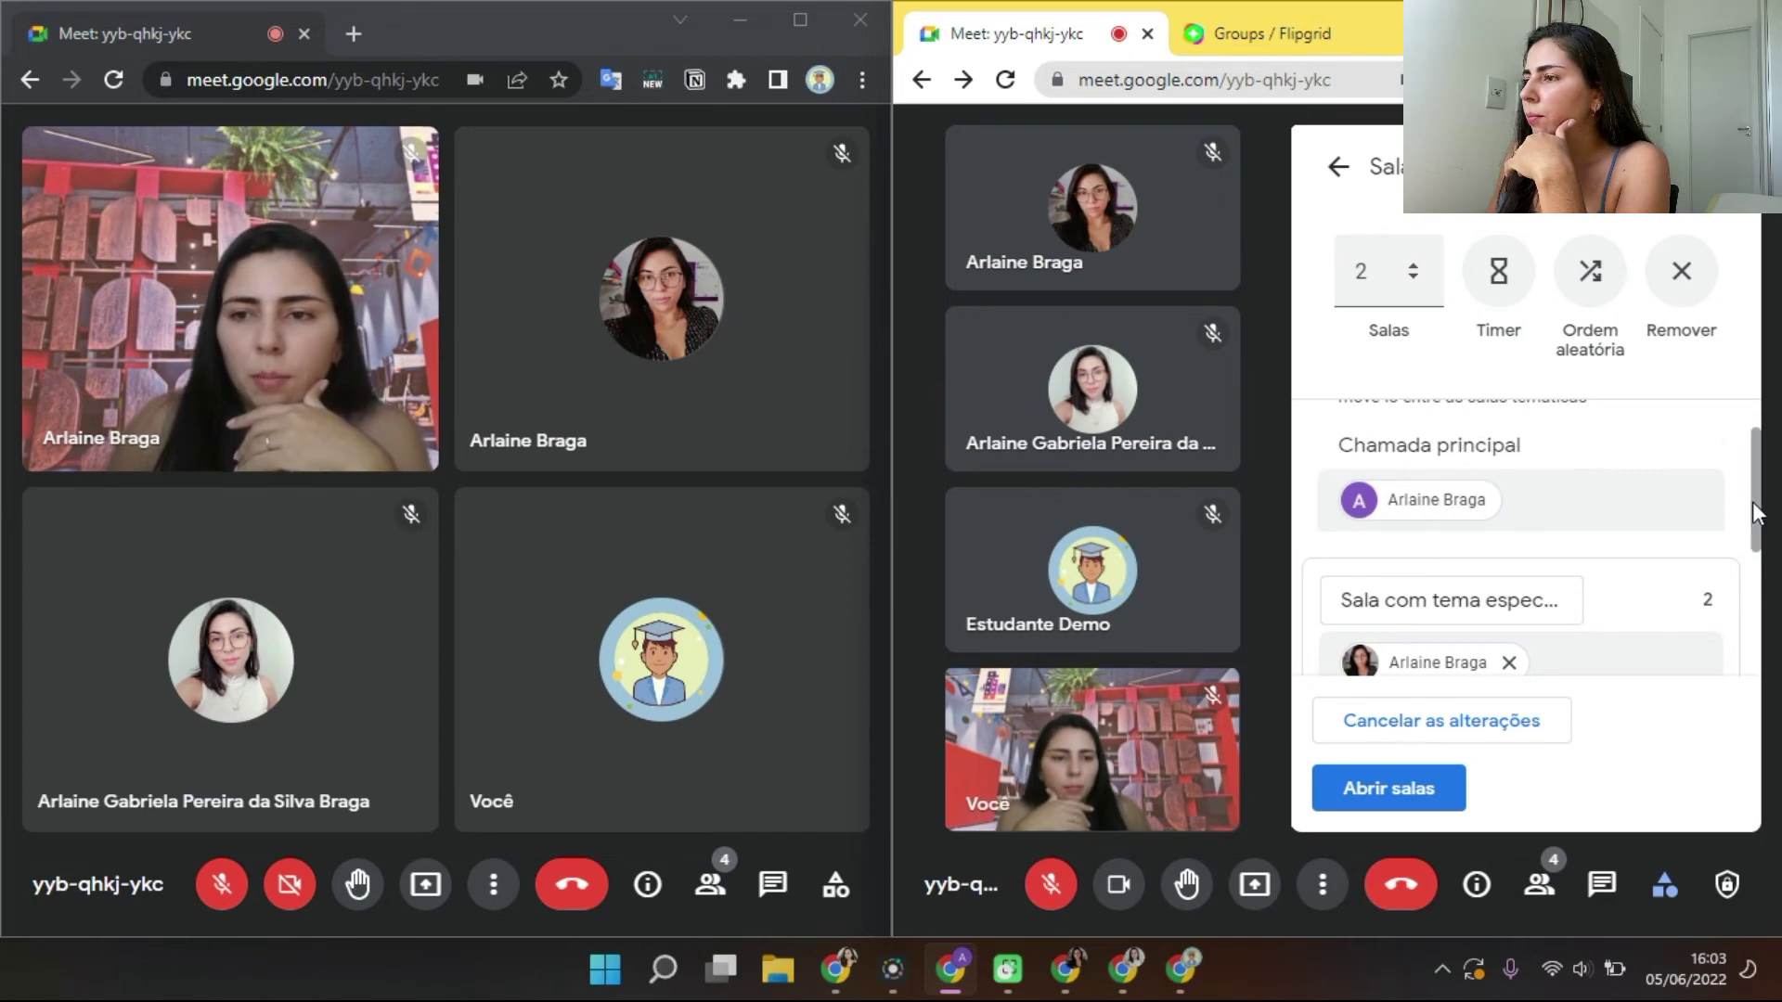
Rename the two breakout rooms as Grupo 1 and Grupo 2.
scroll(1757, 513, down, 2)
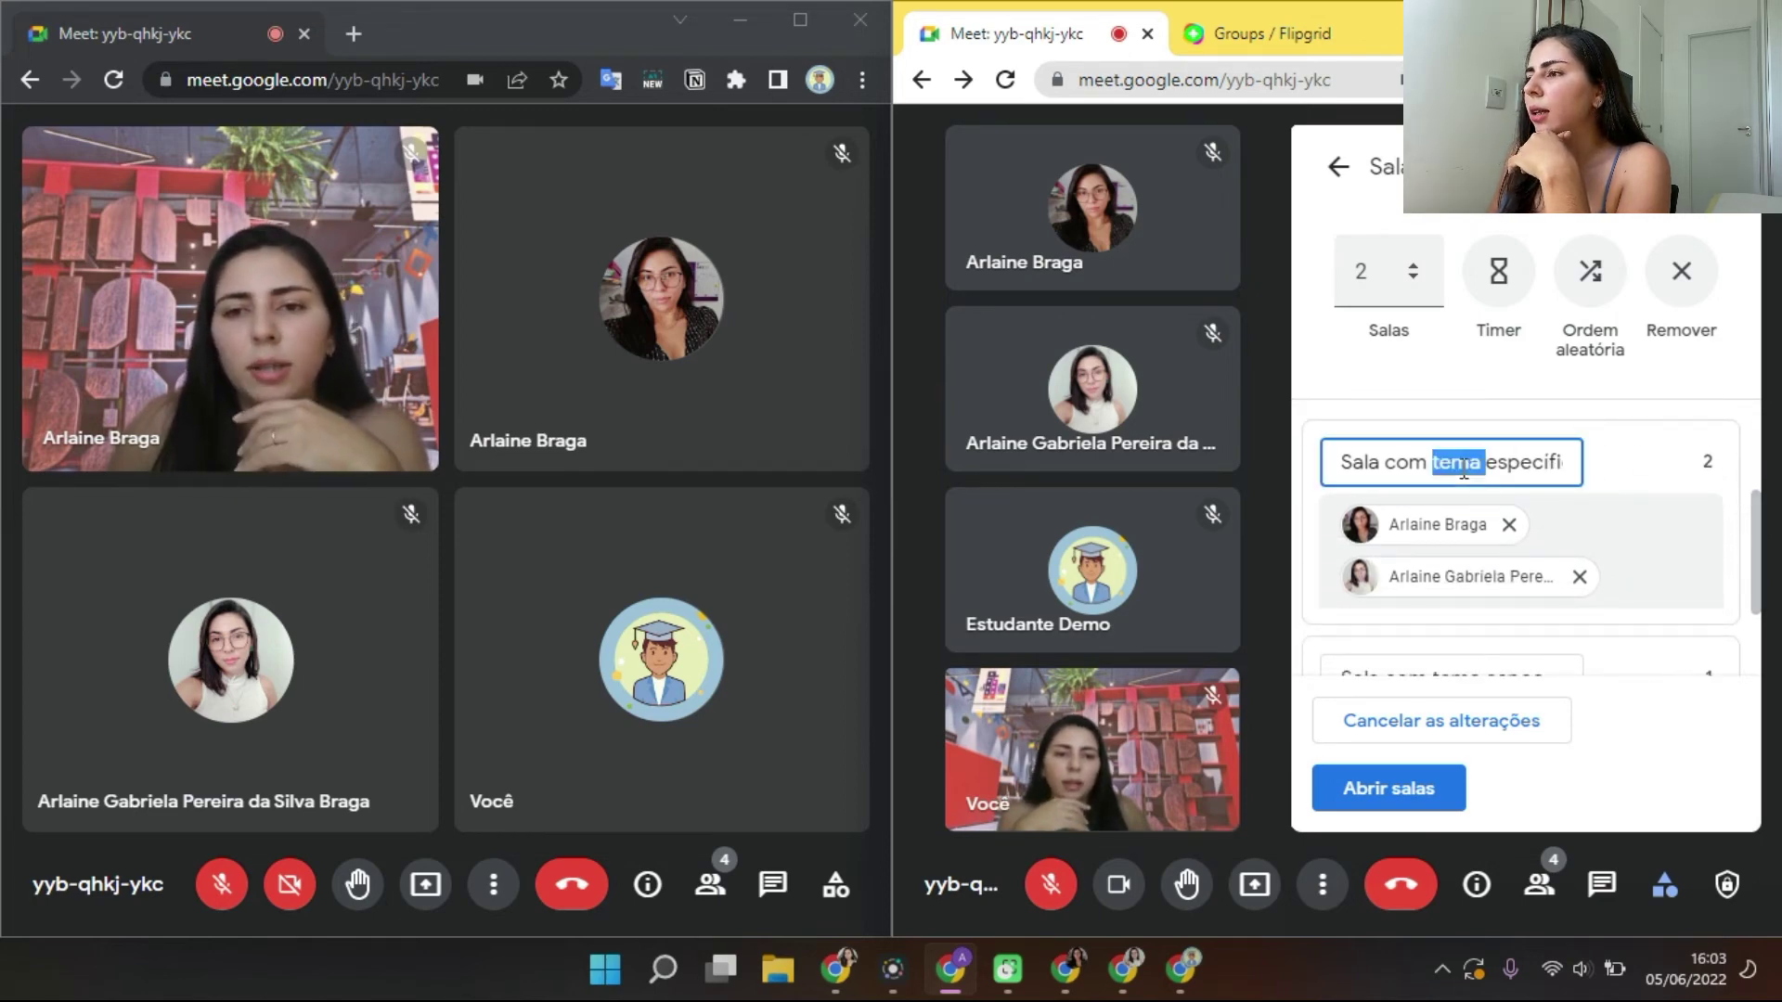
triple_click(1430, 462)
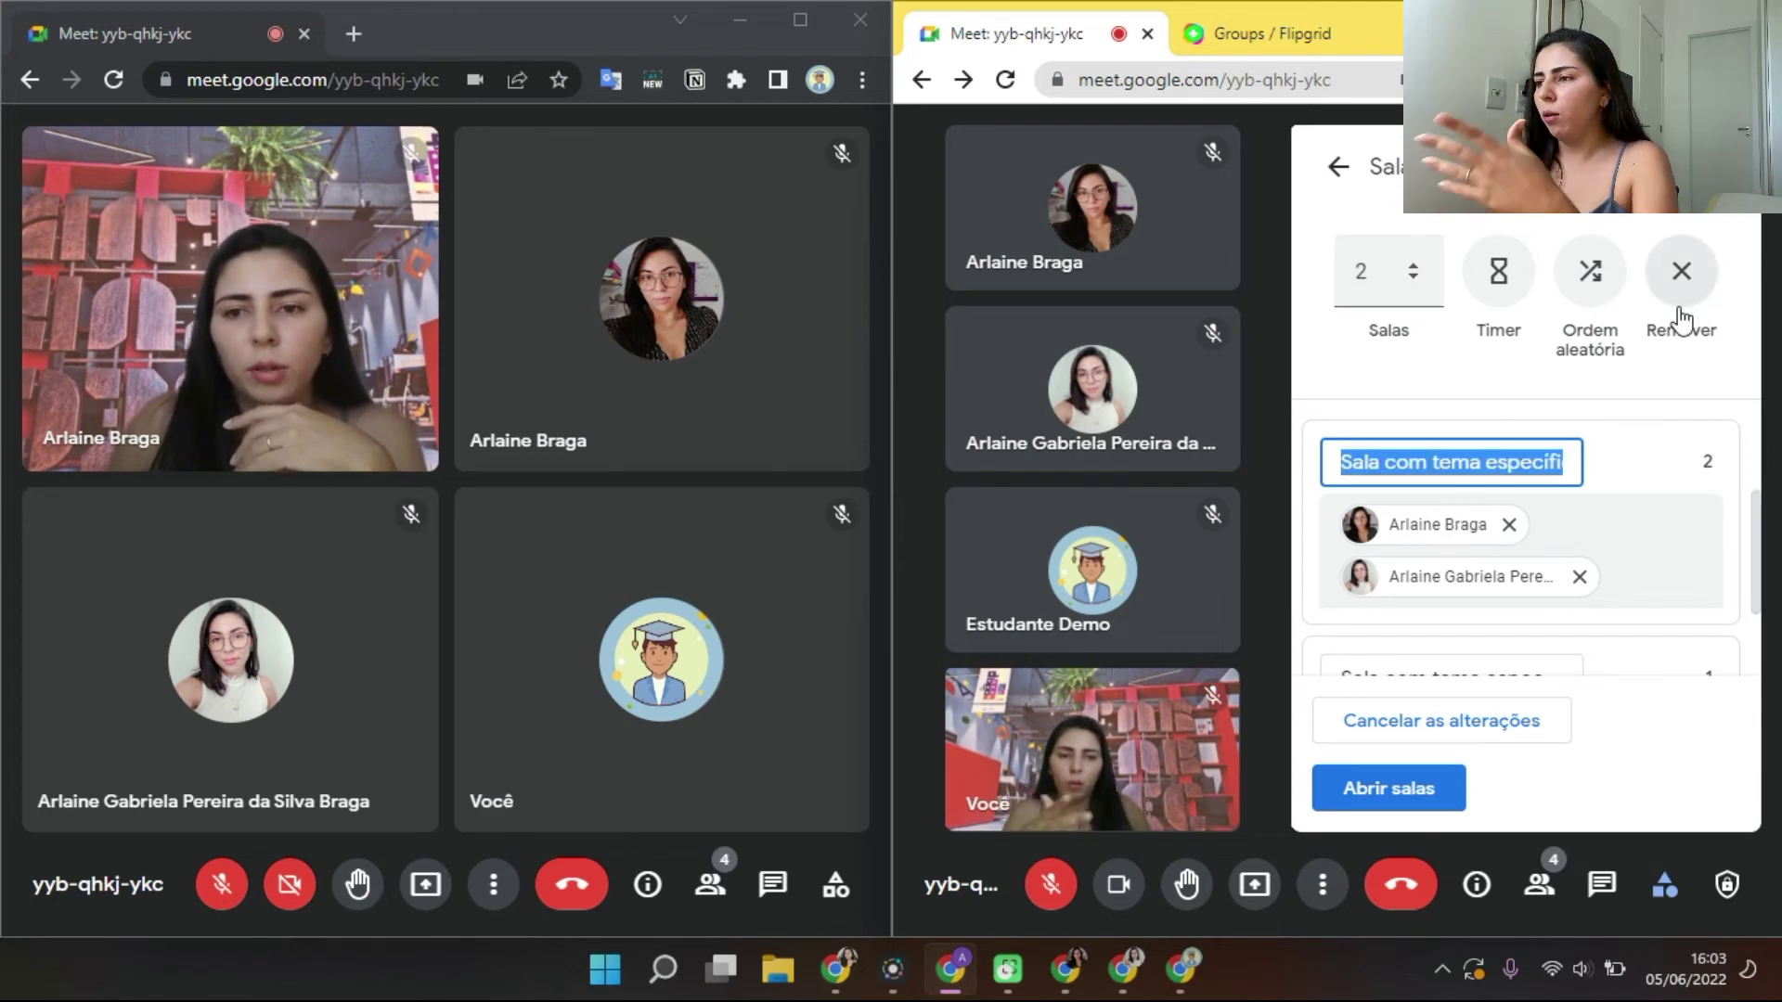
text(Grupo 1)
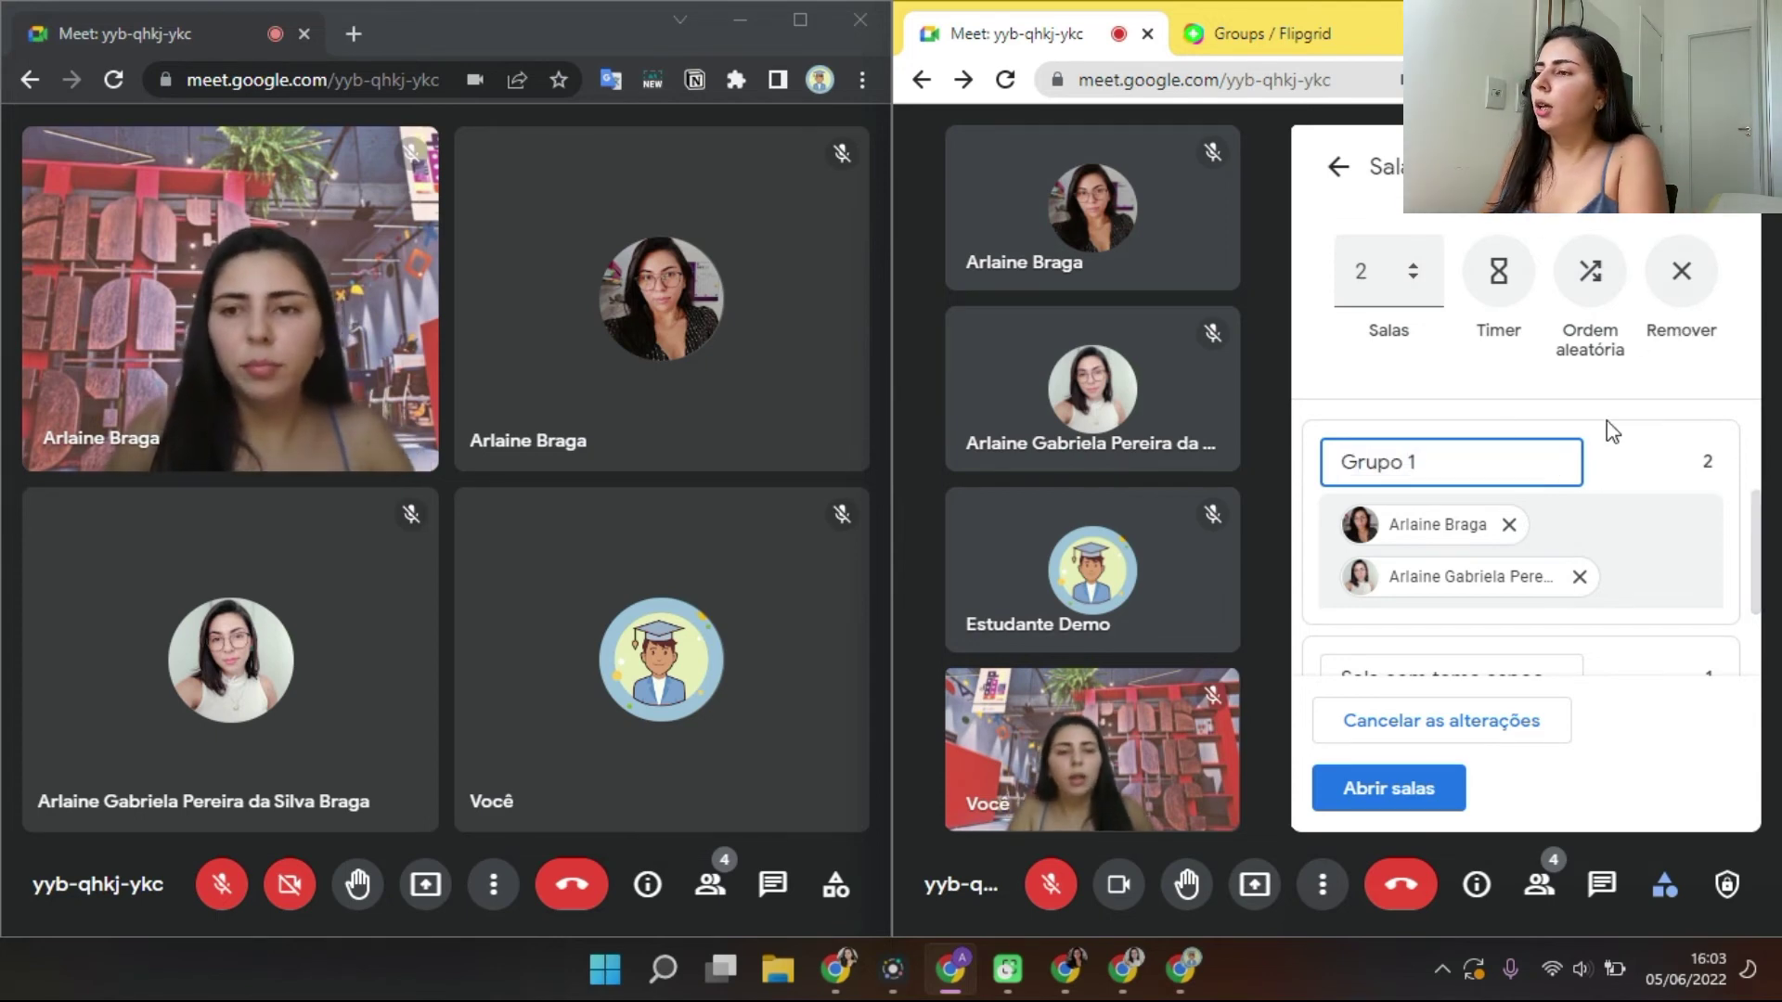
scroll(1609, 441, down, 1)
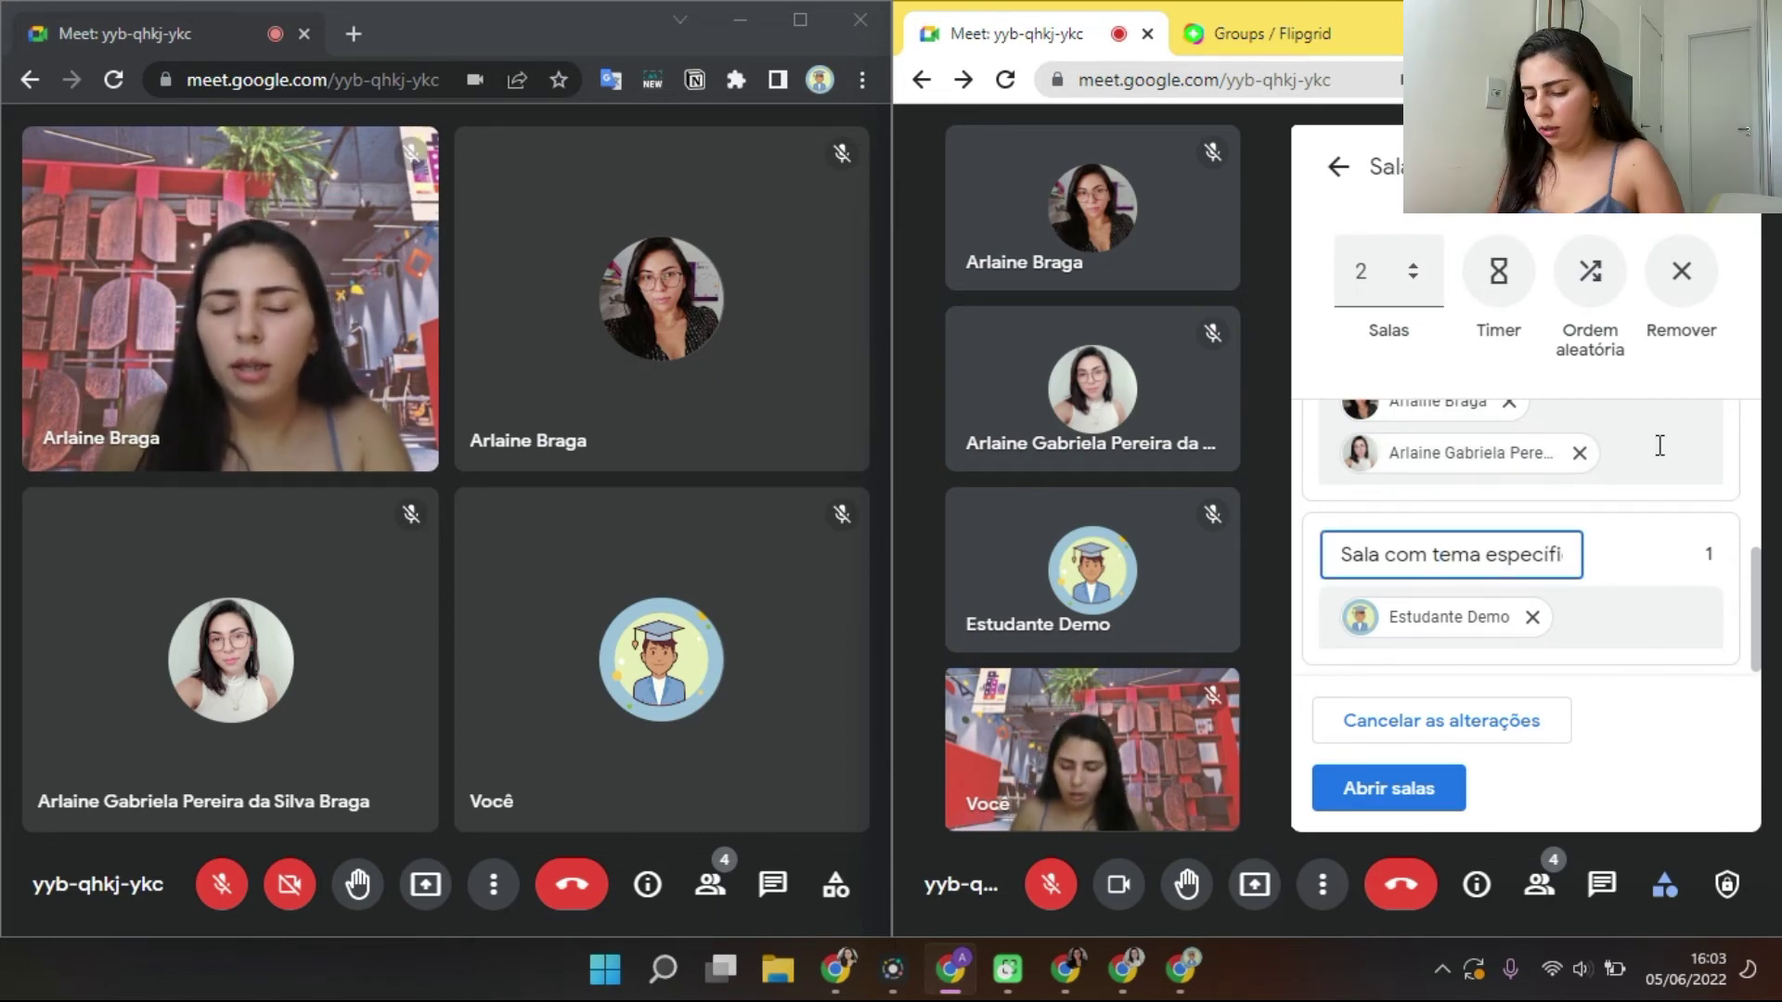
triple_click(1509, 548)
text(Grupo 2)
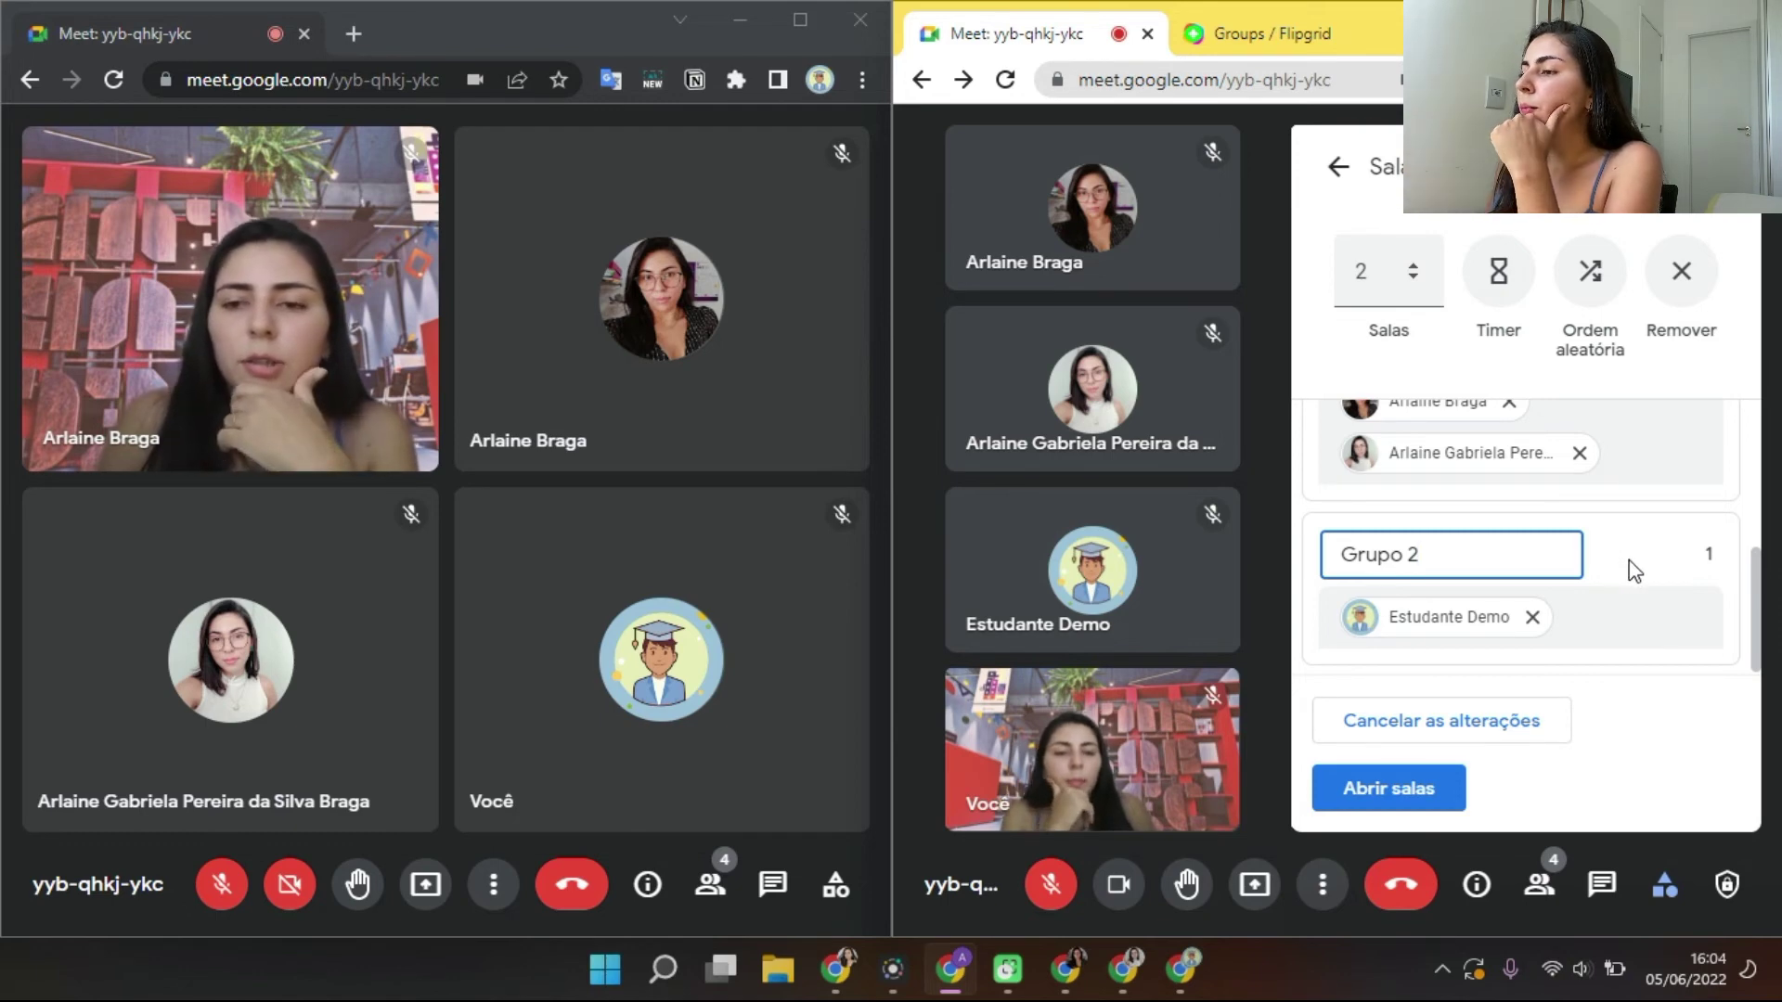
Move one participant from the Grupo 1 breakout room to Grupo 2 and back to Grupo 1.
scroll(1634, 571, up, 2)
scroll(1559, 570, up, 3)
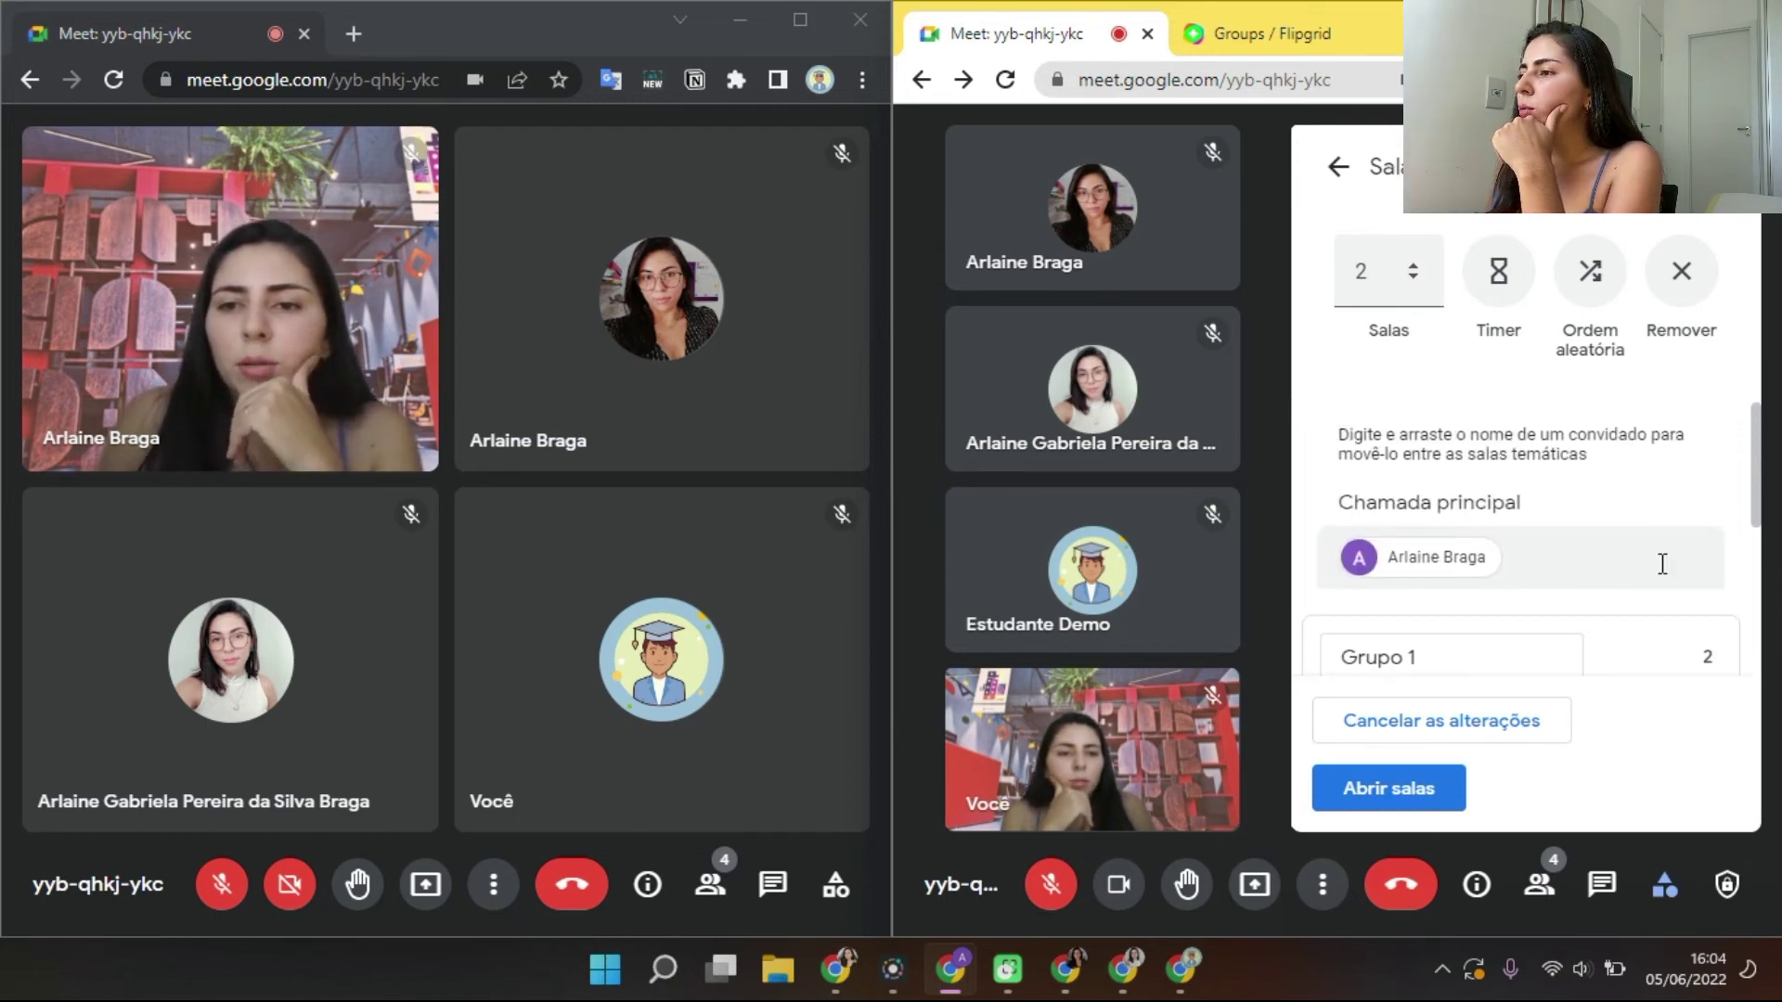
scroll(1553, 552, down, 2)
scroll(1635, 597, down, 2)
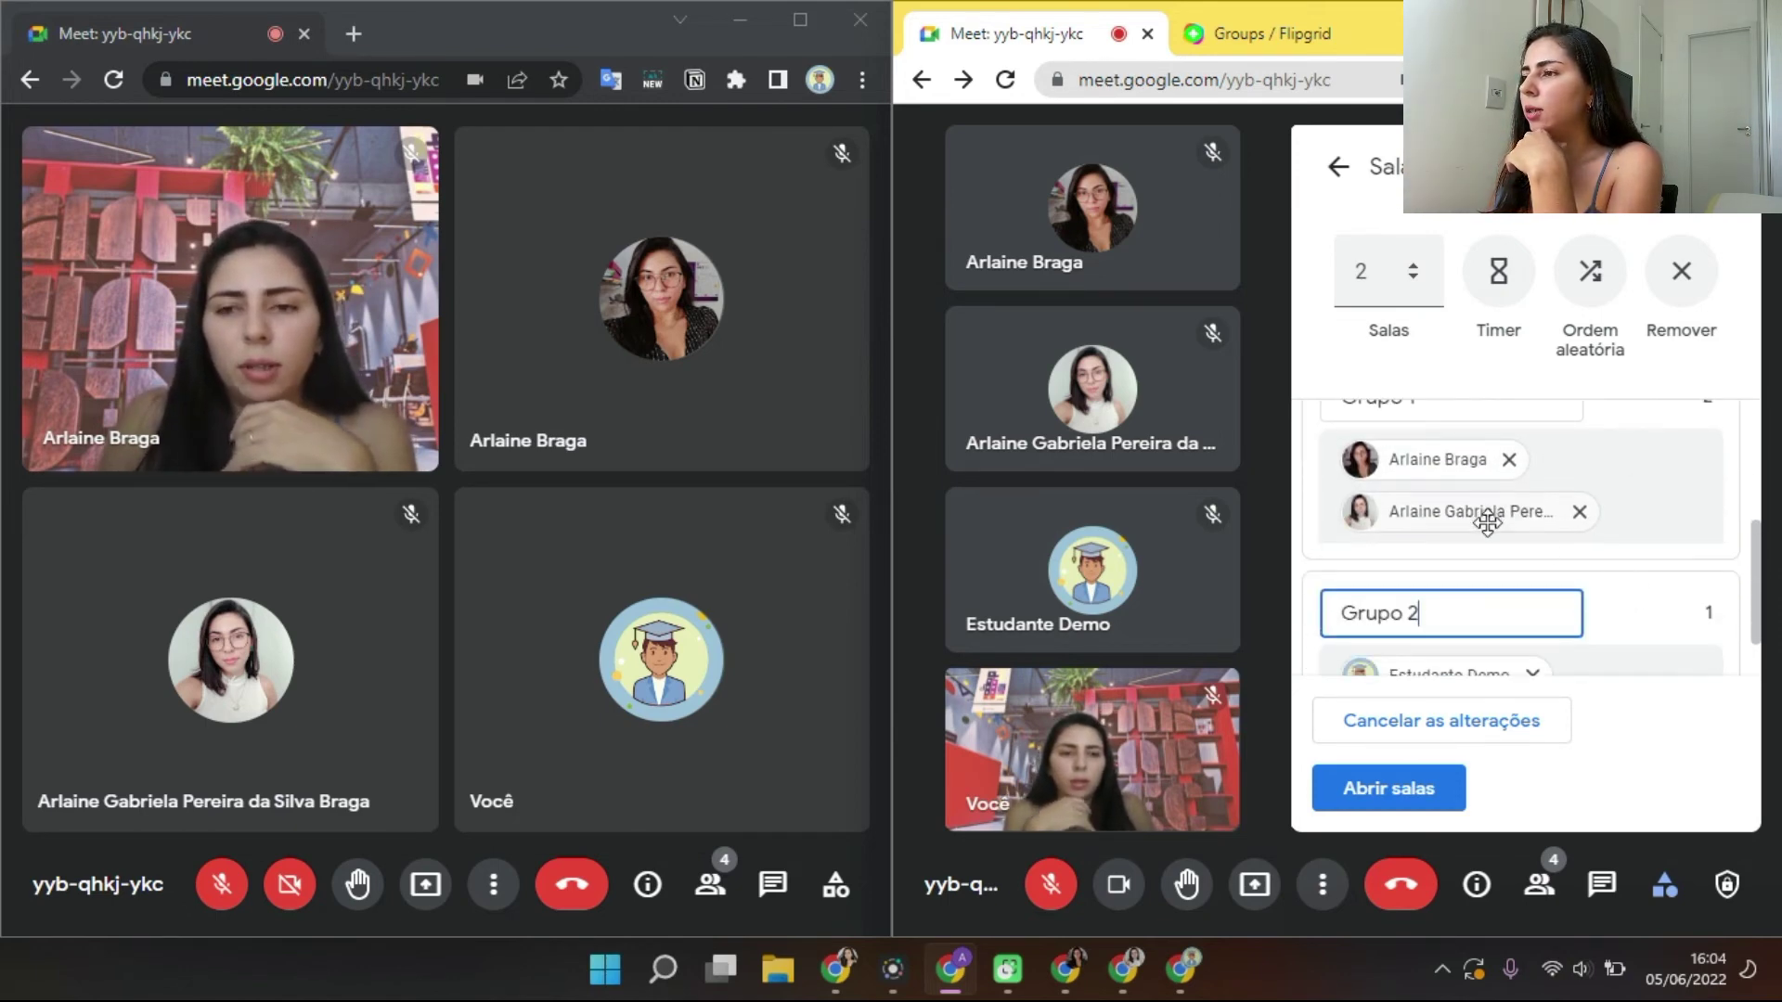
drag(1464, 454, 1569, 598)
drag(1472, 569, 1581, 430)
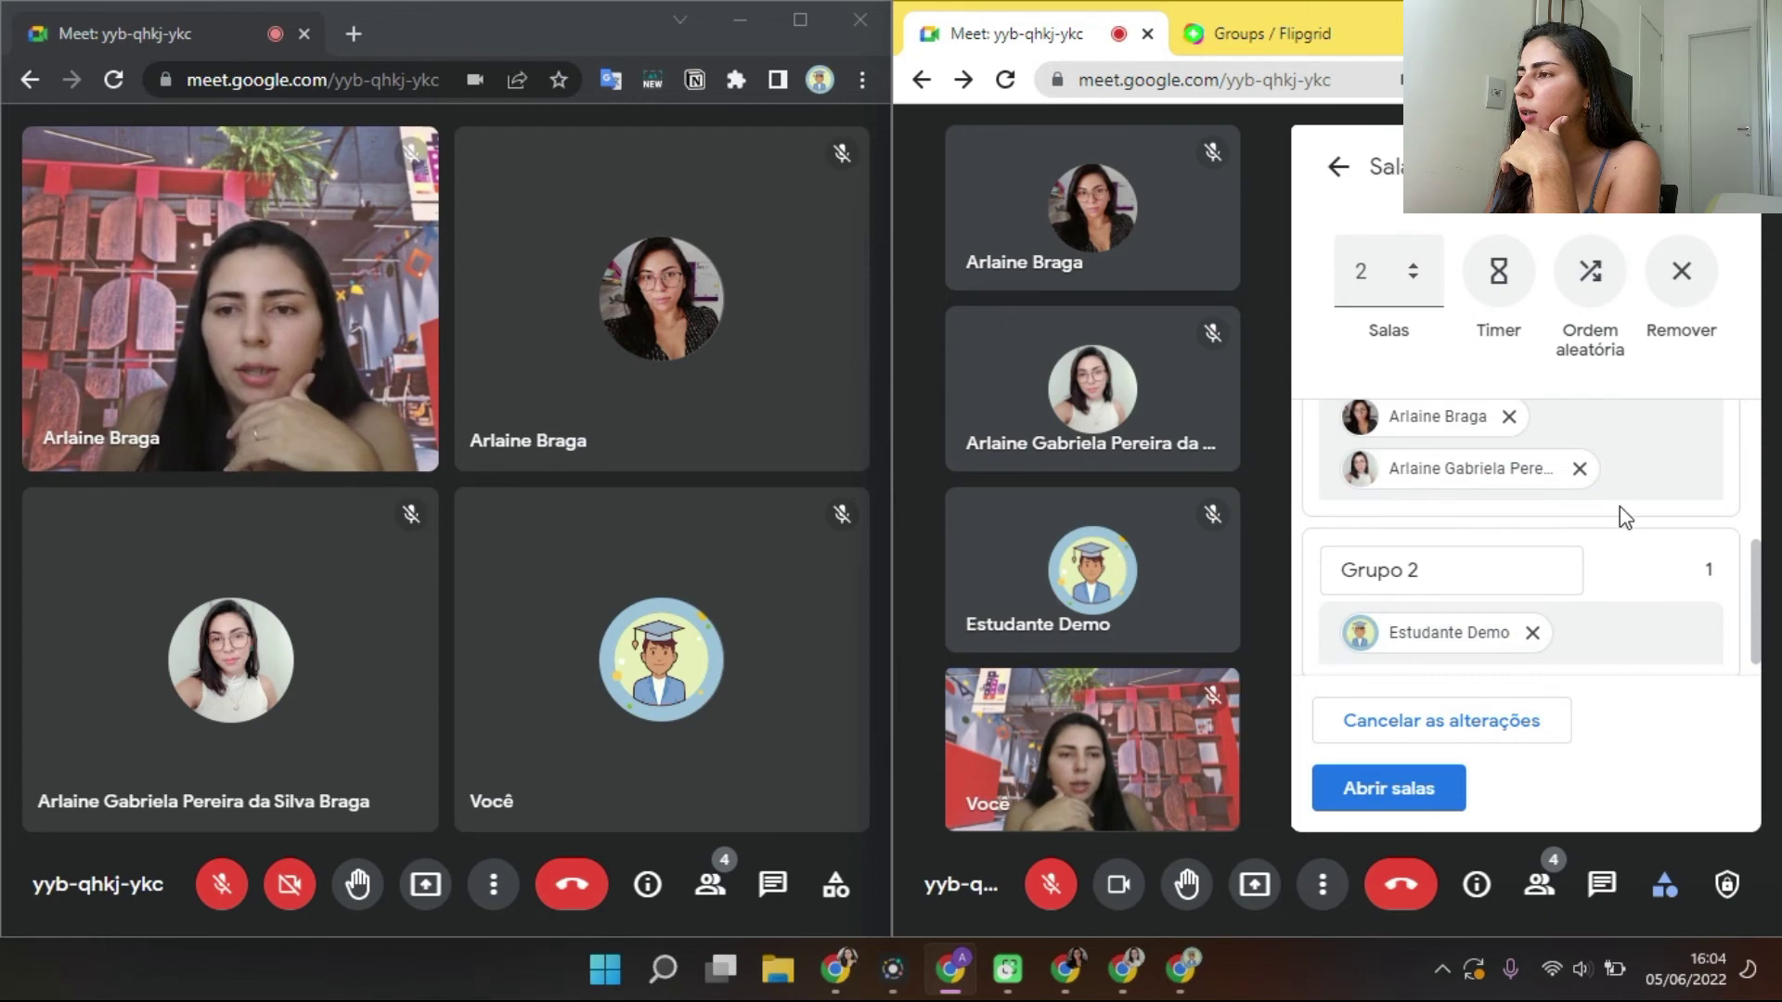
Set the breakout rooms to close automatically after a defined period of 1 minute.
scroll(1618, 510, up, 1)
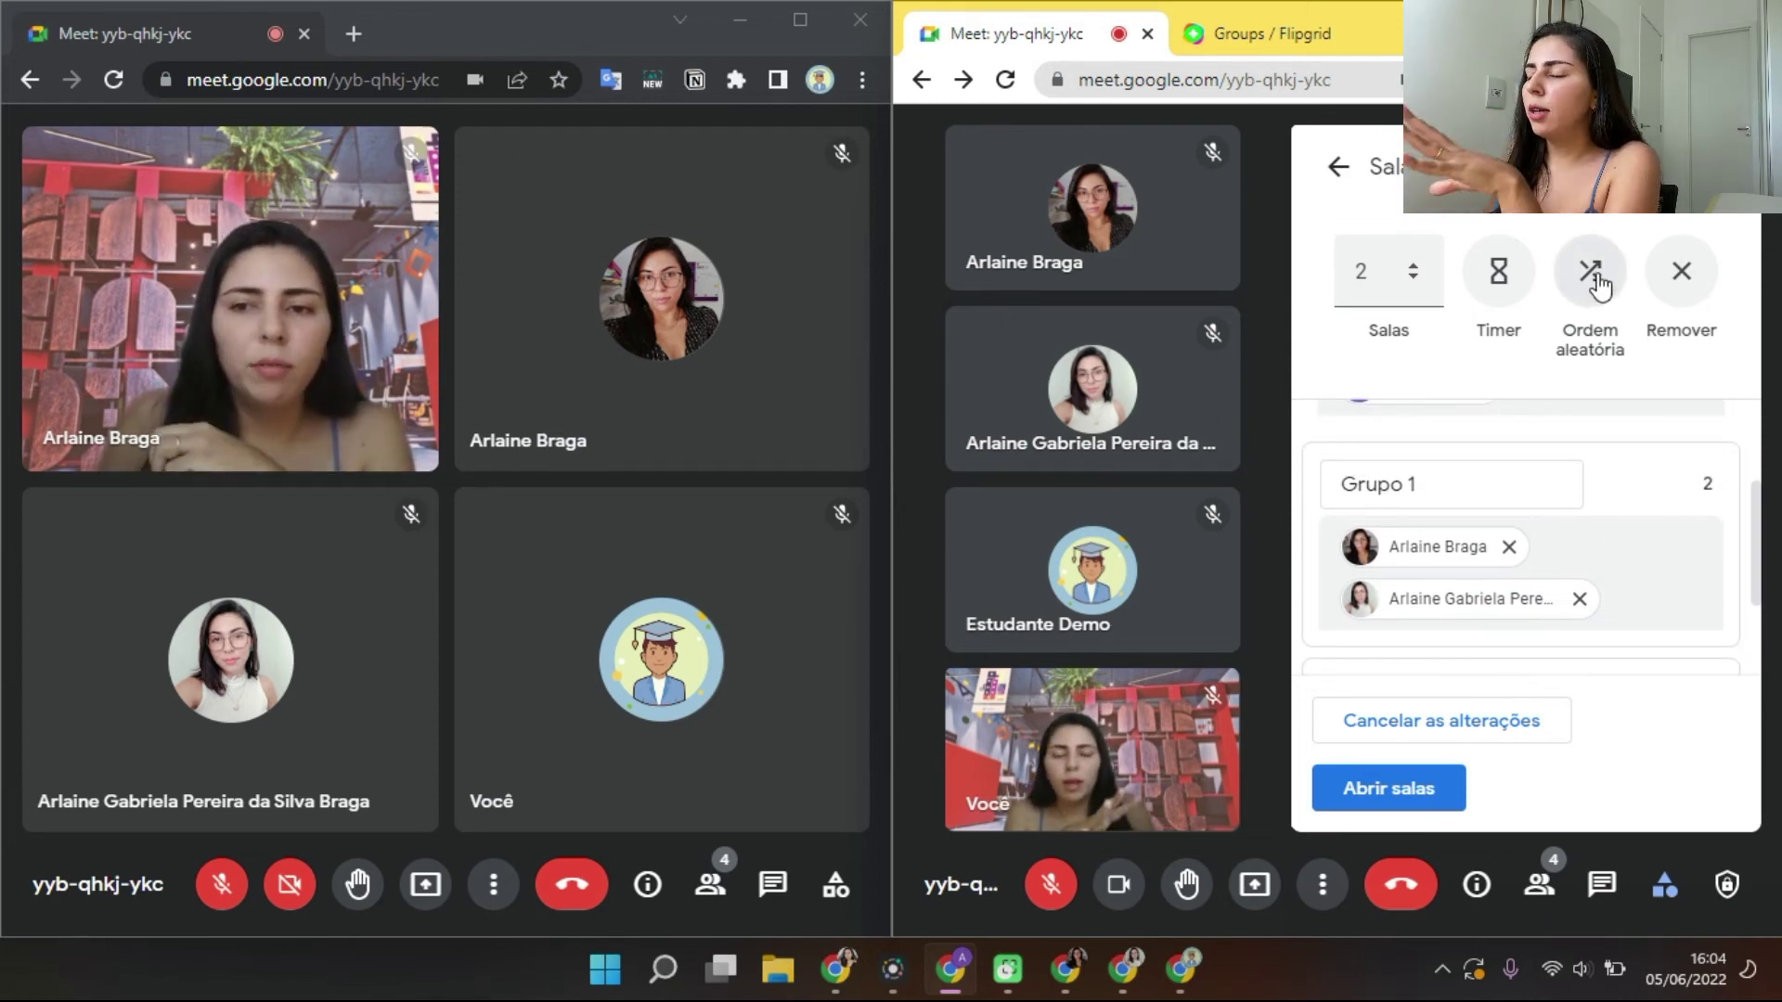
scroll(1652, 556, up, 2)
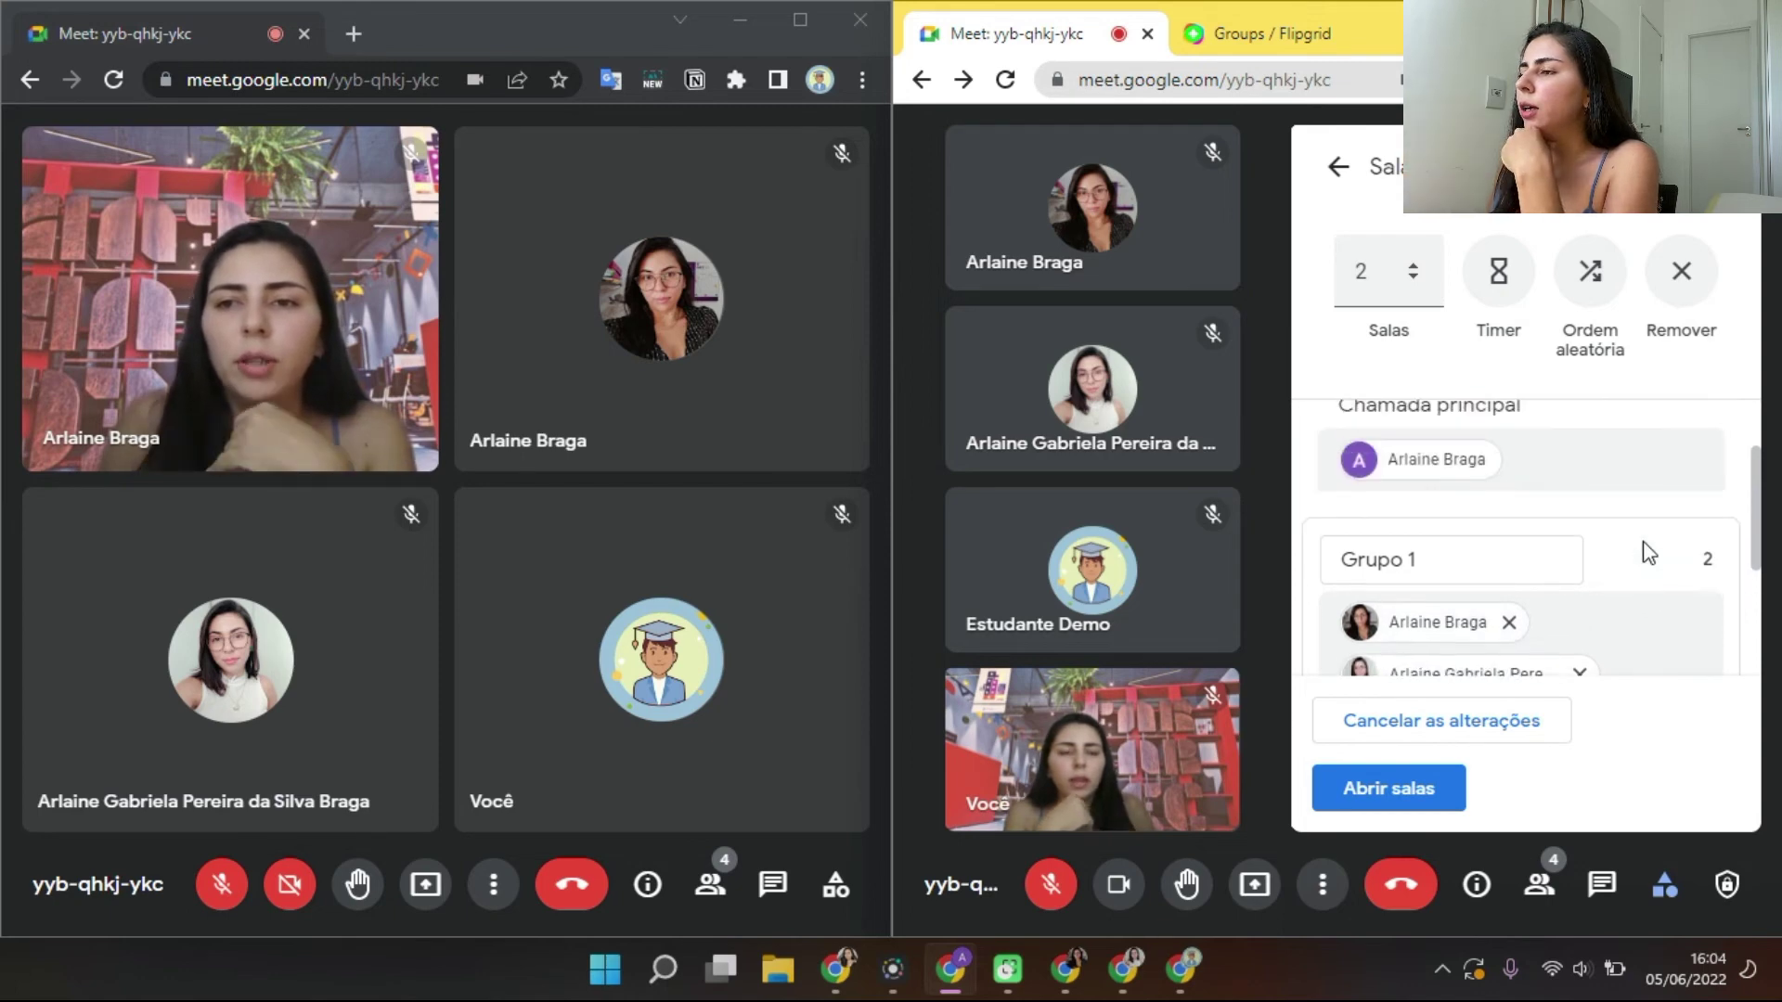
scroll(1639, 520, down, 3)
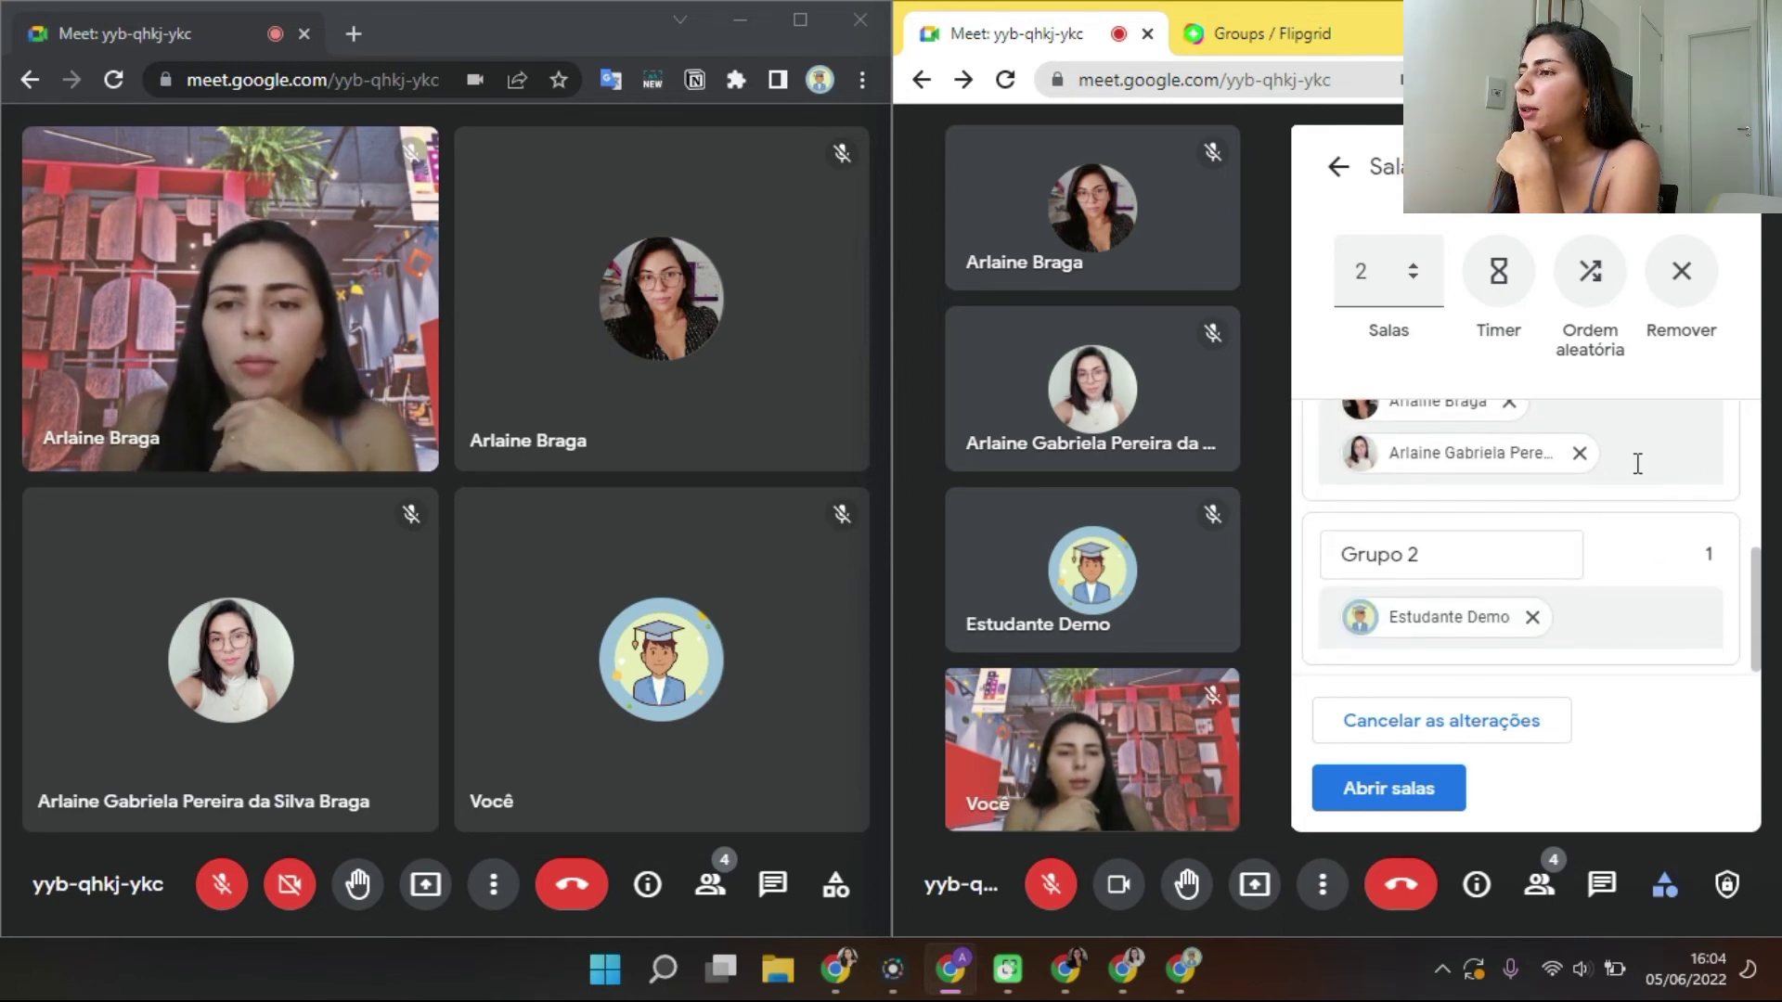
scroll(1631, 461, up, 2)
scroll(1606, 487, down, 2)
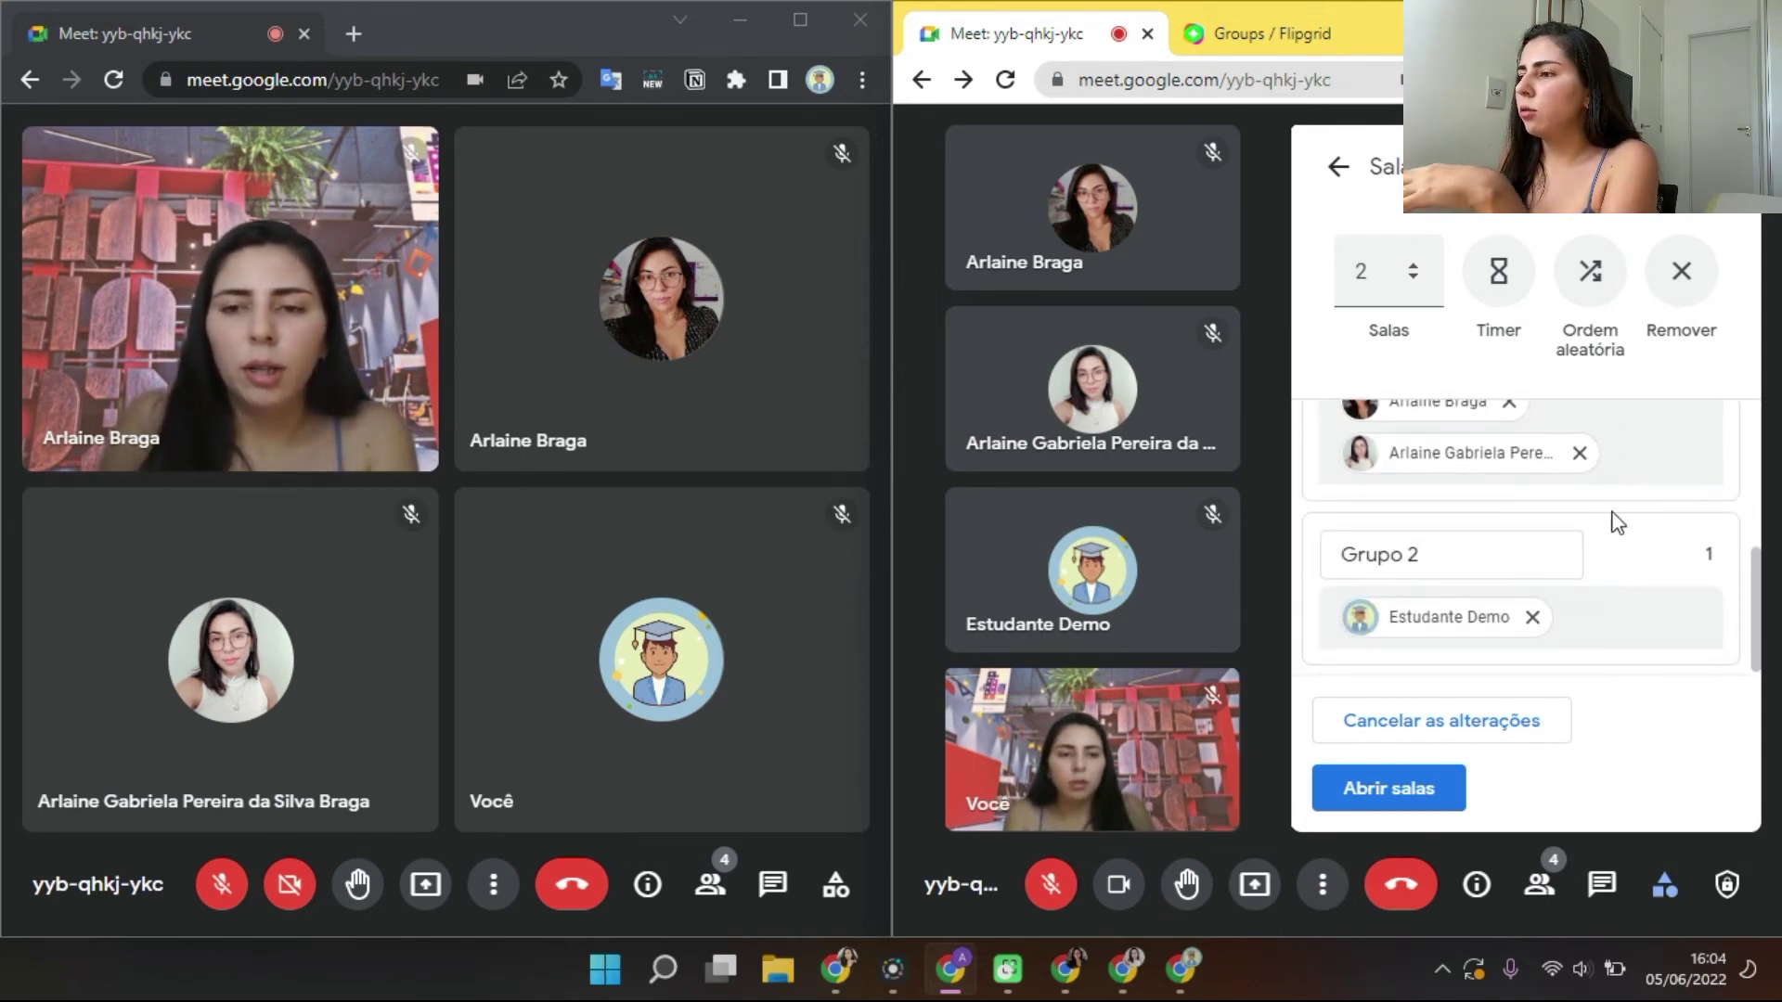
click(1496, 274)
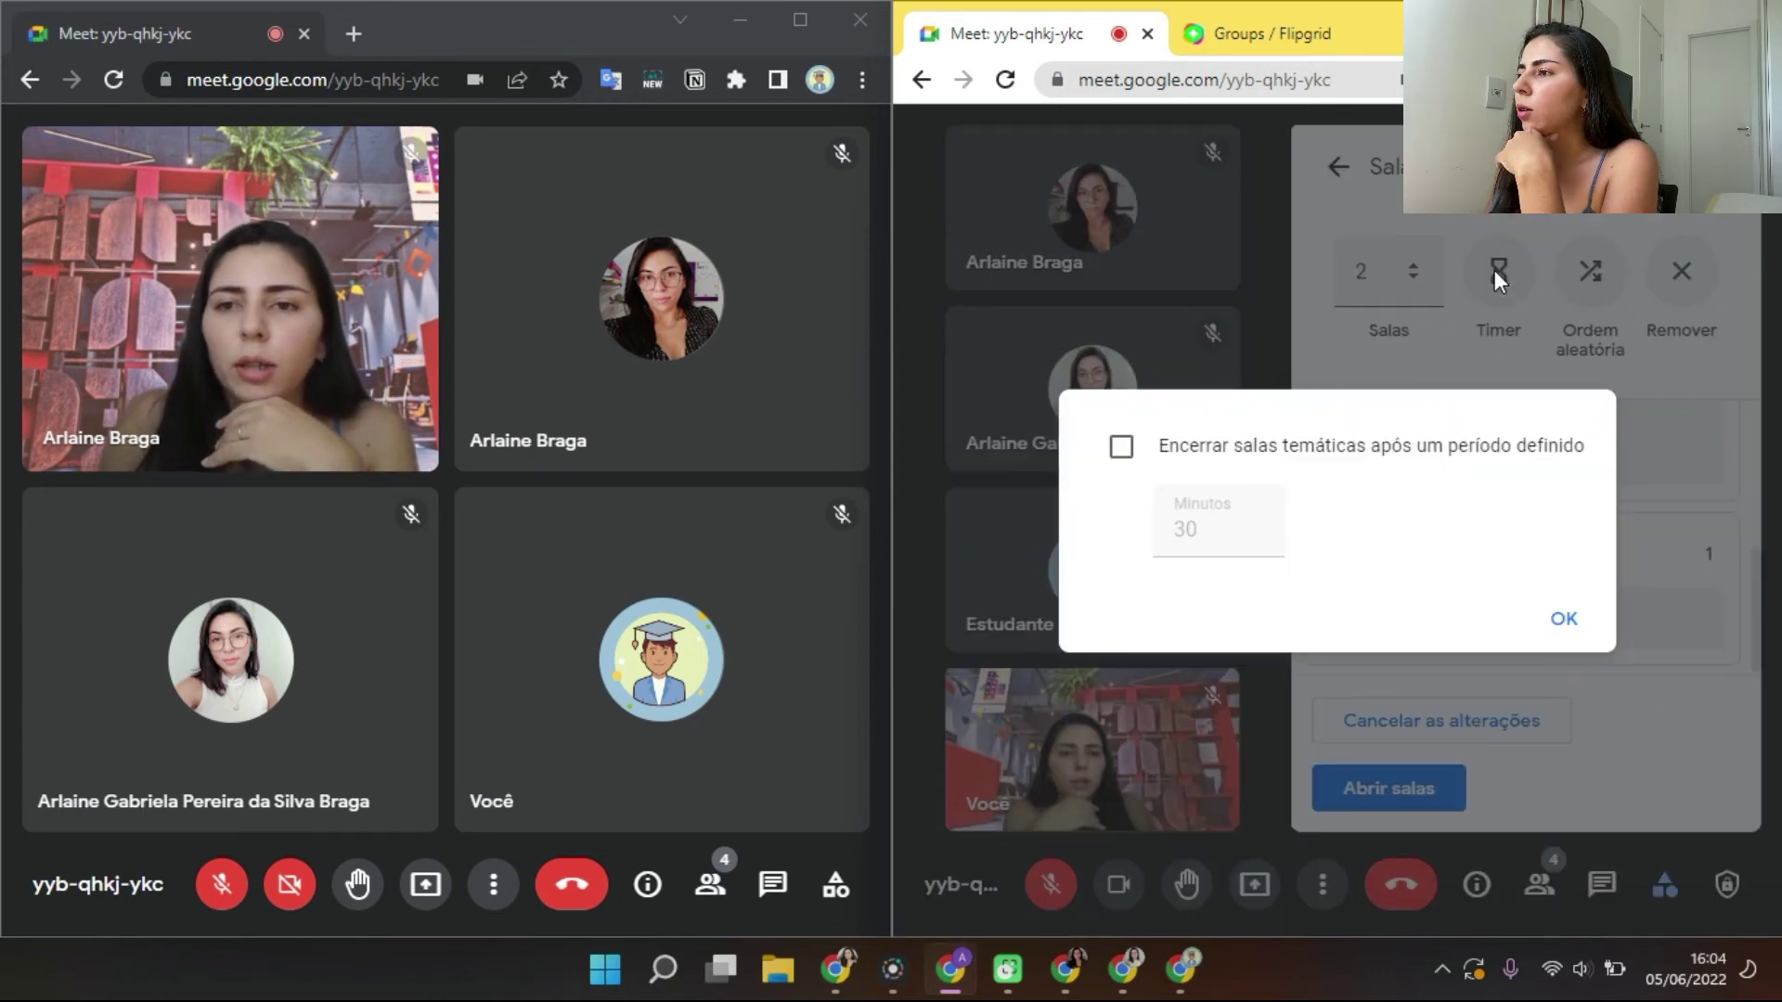
click(1184, 455)
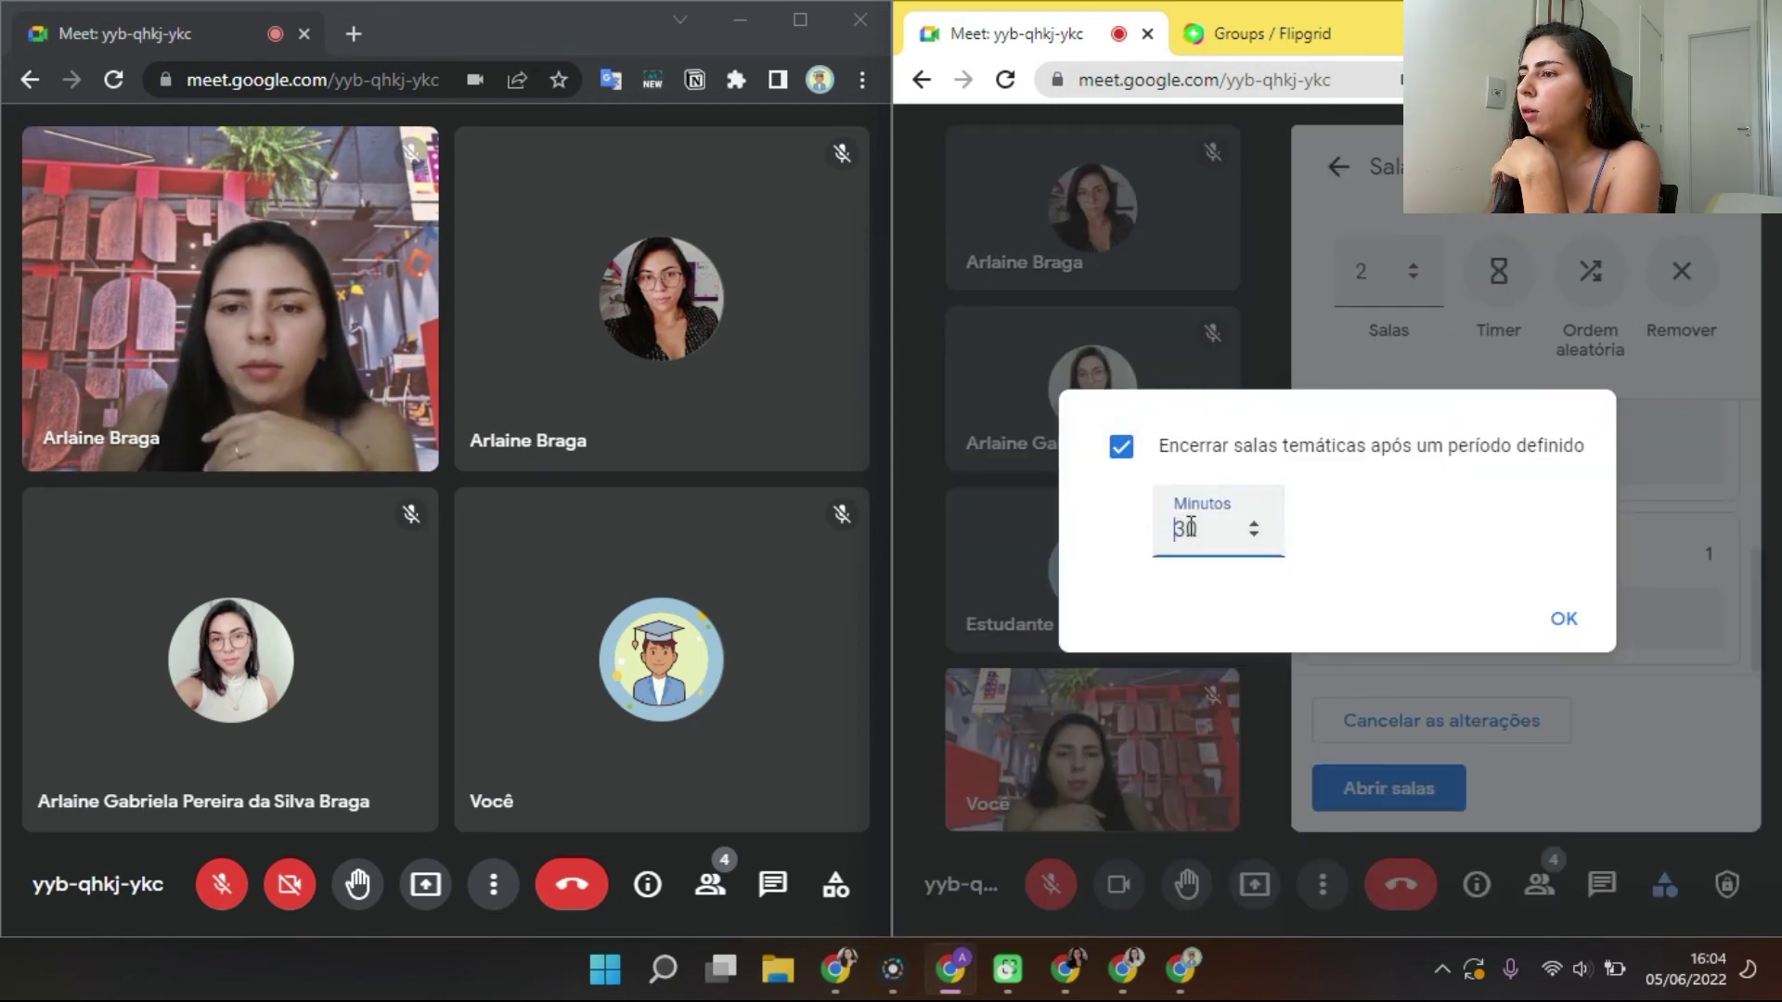
text(1)
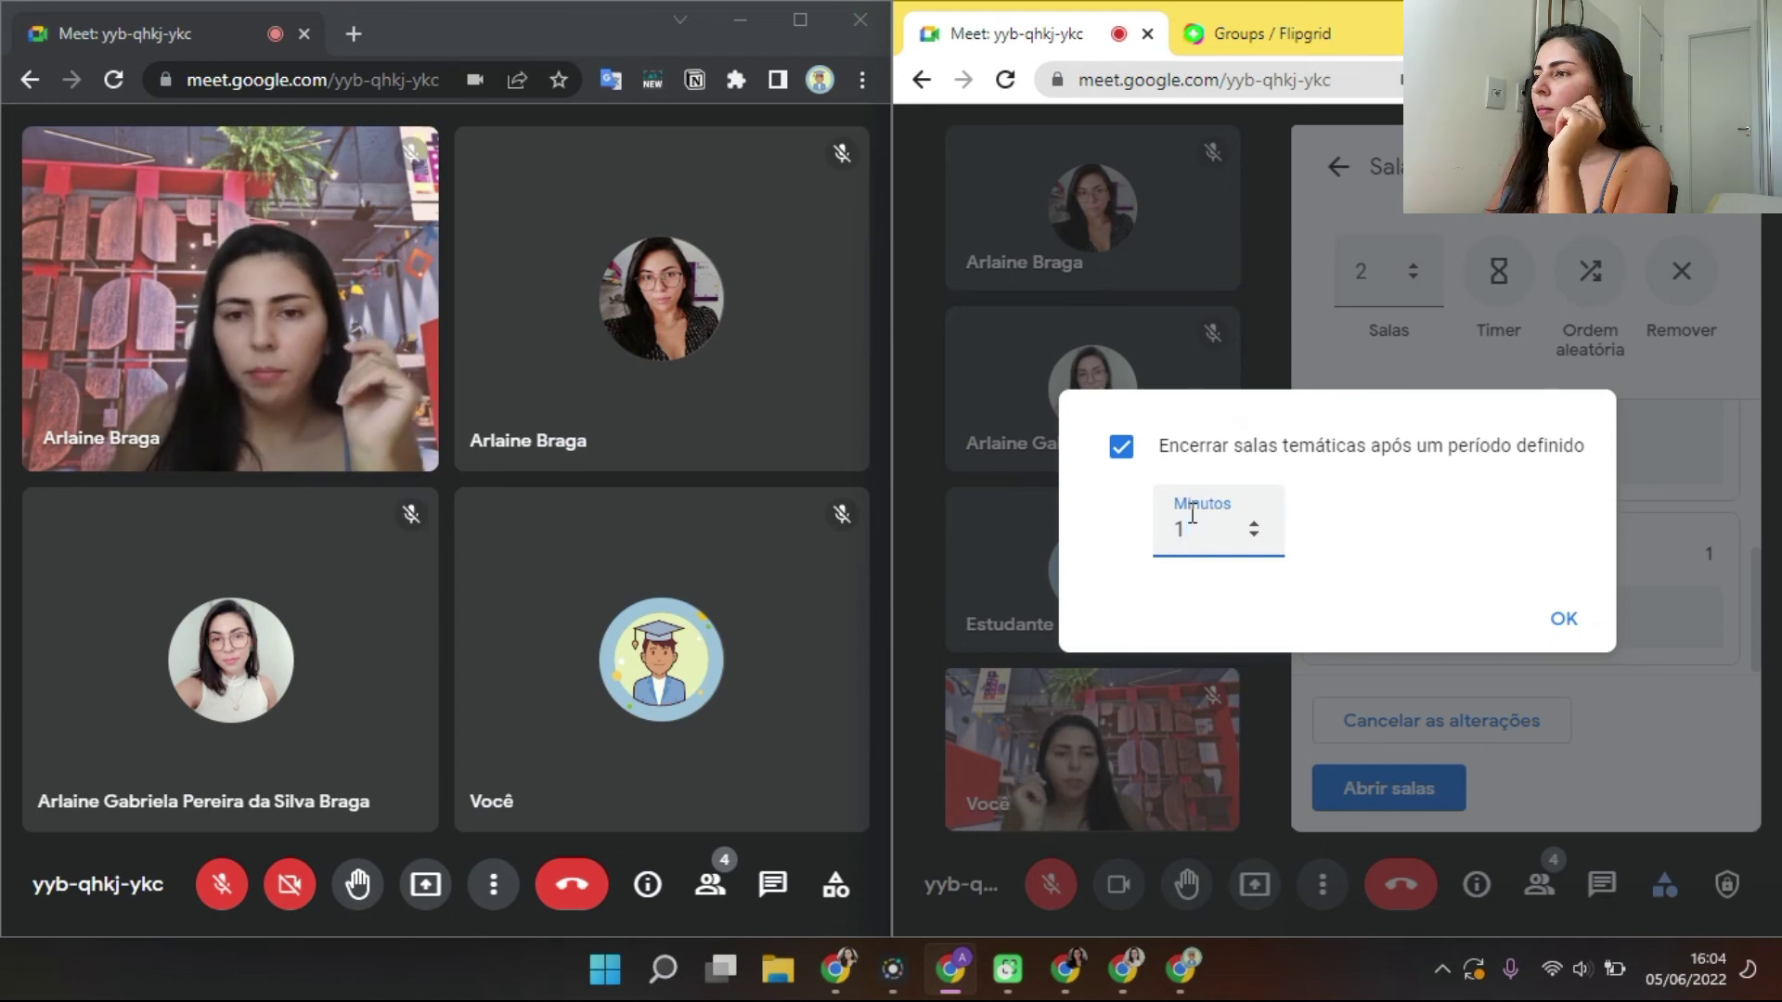
click(1559, 612)
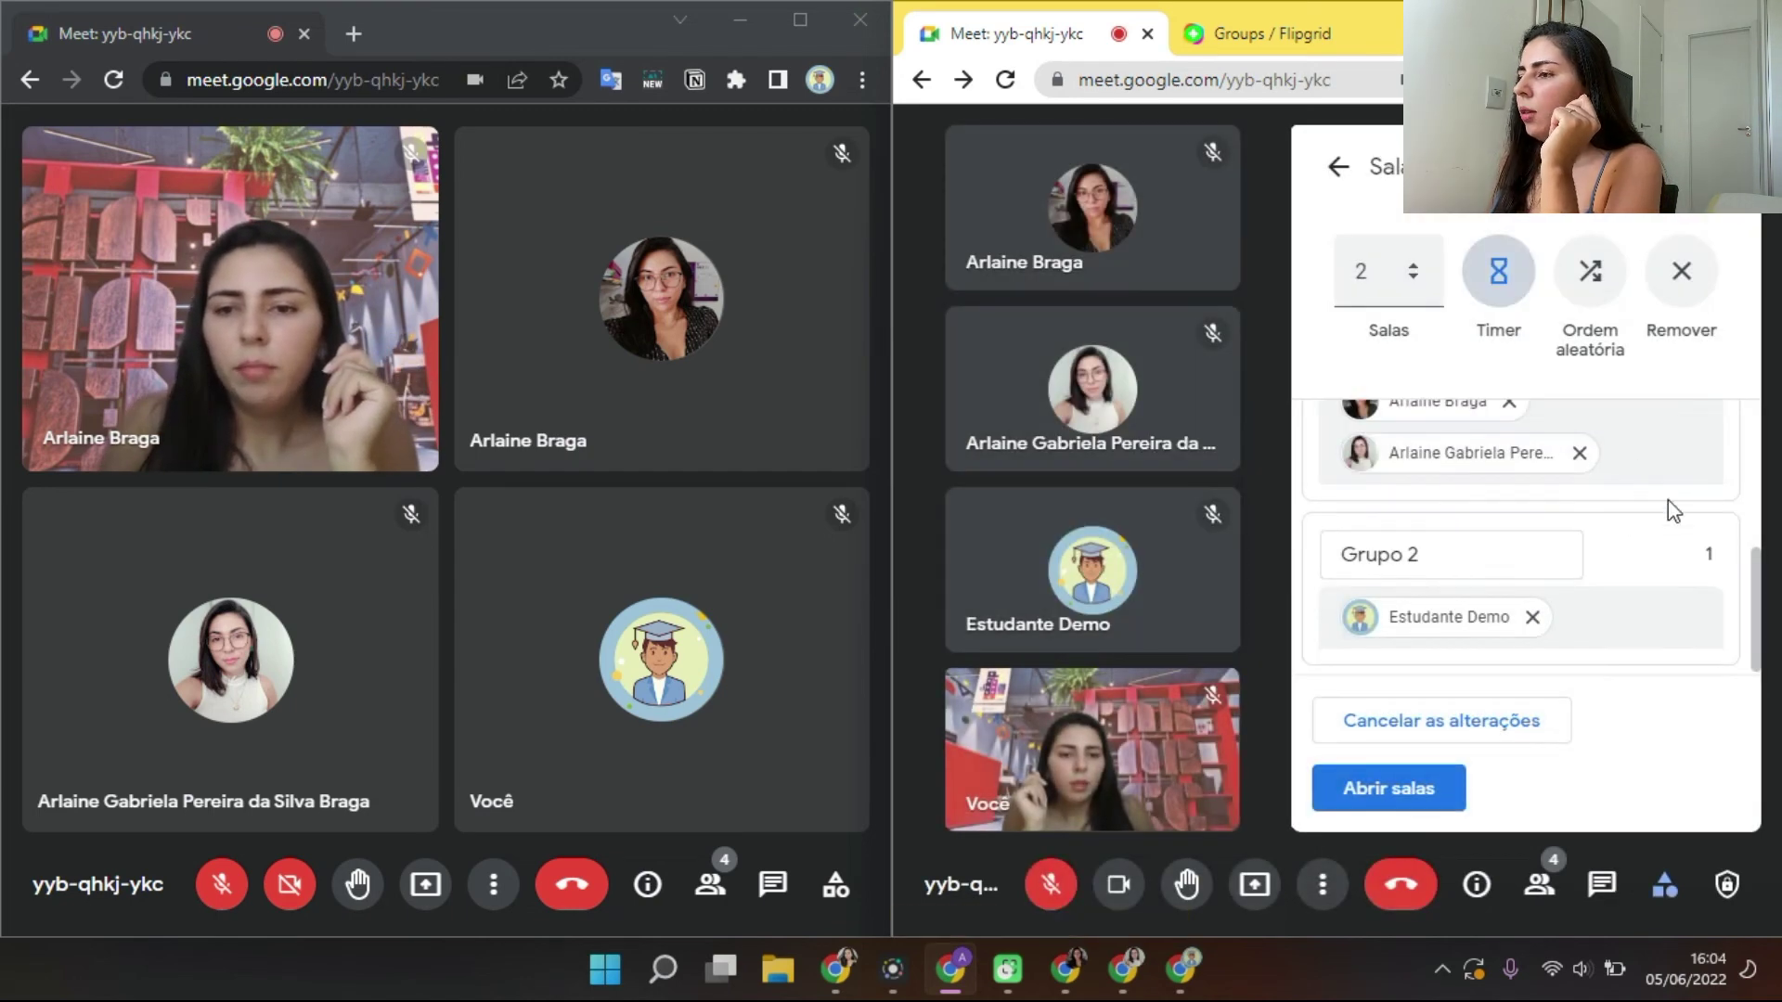
Open the breakout rooms and accept the Grupo 2 invitation in the student's window, keeping both windows side by side.
click(1412, 787)
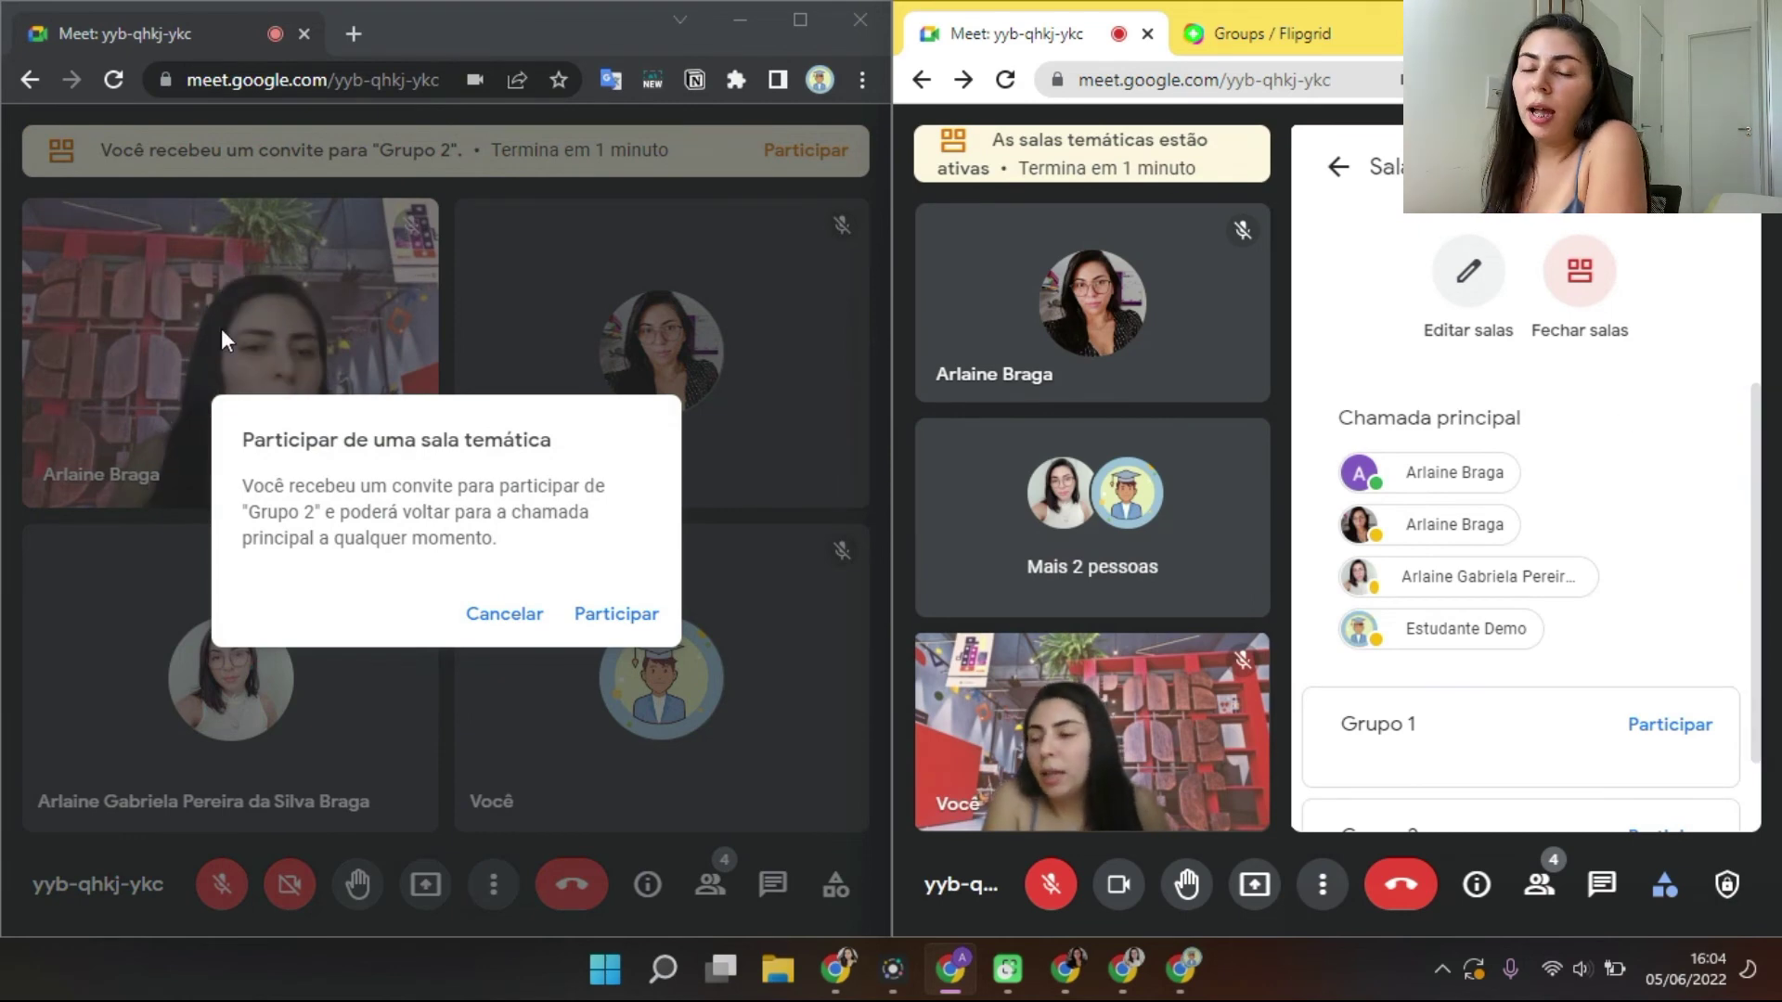
click(795, 25)
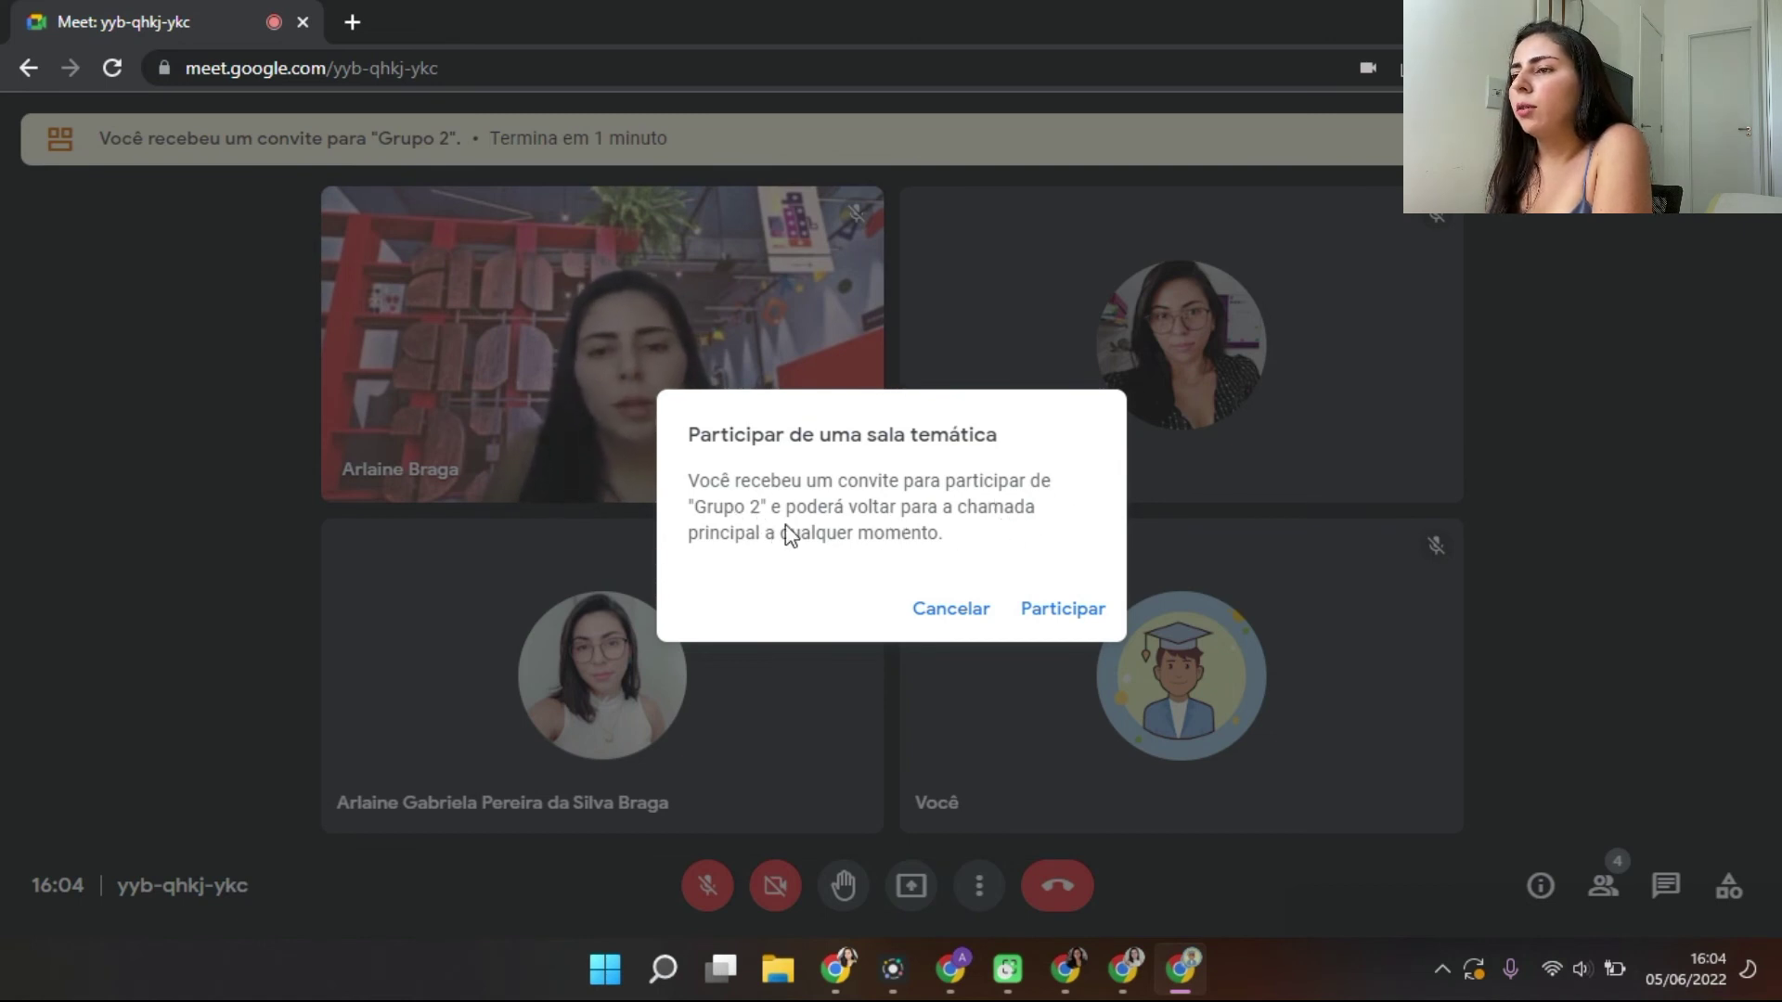
click(1068, 613)
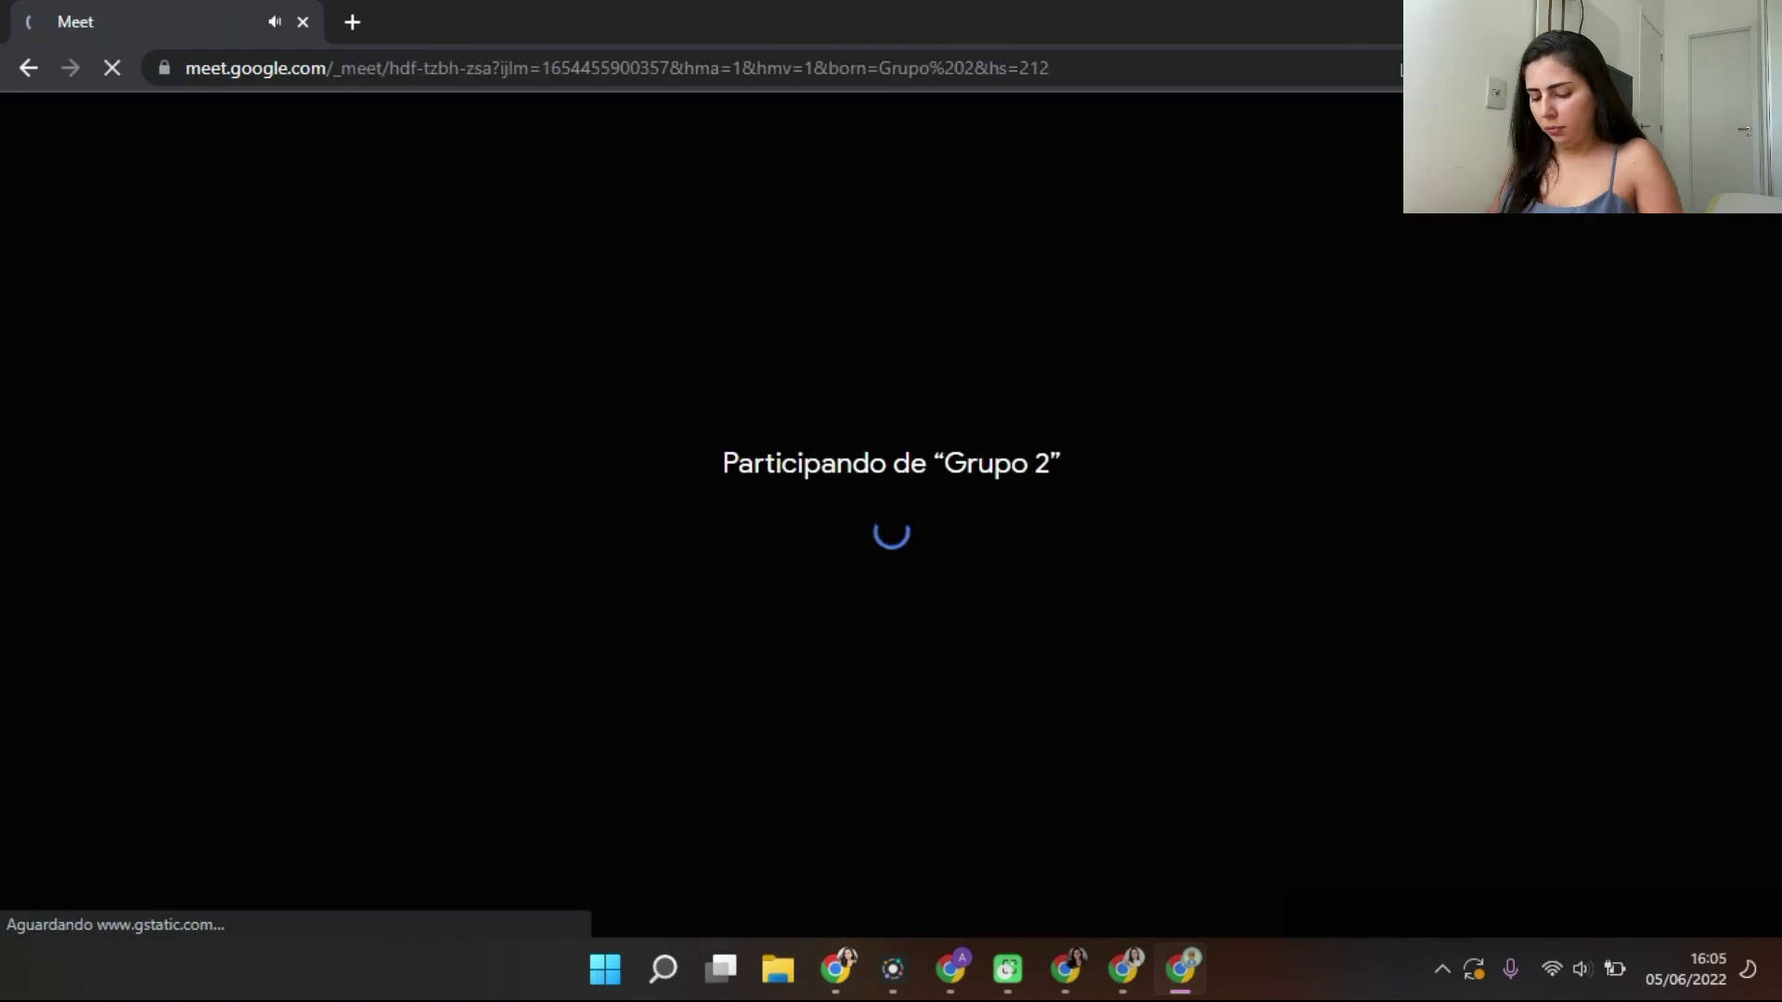
key(super+Left)
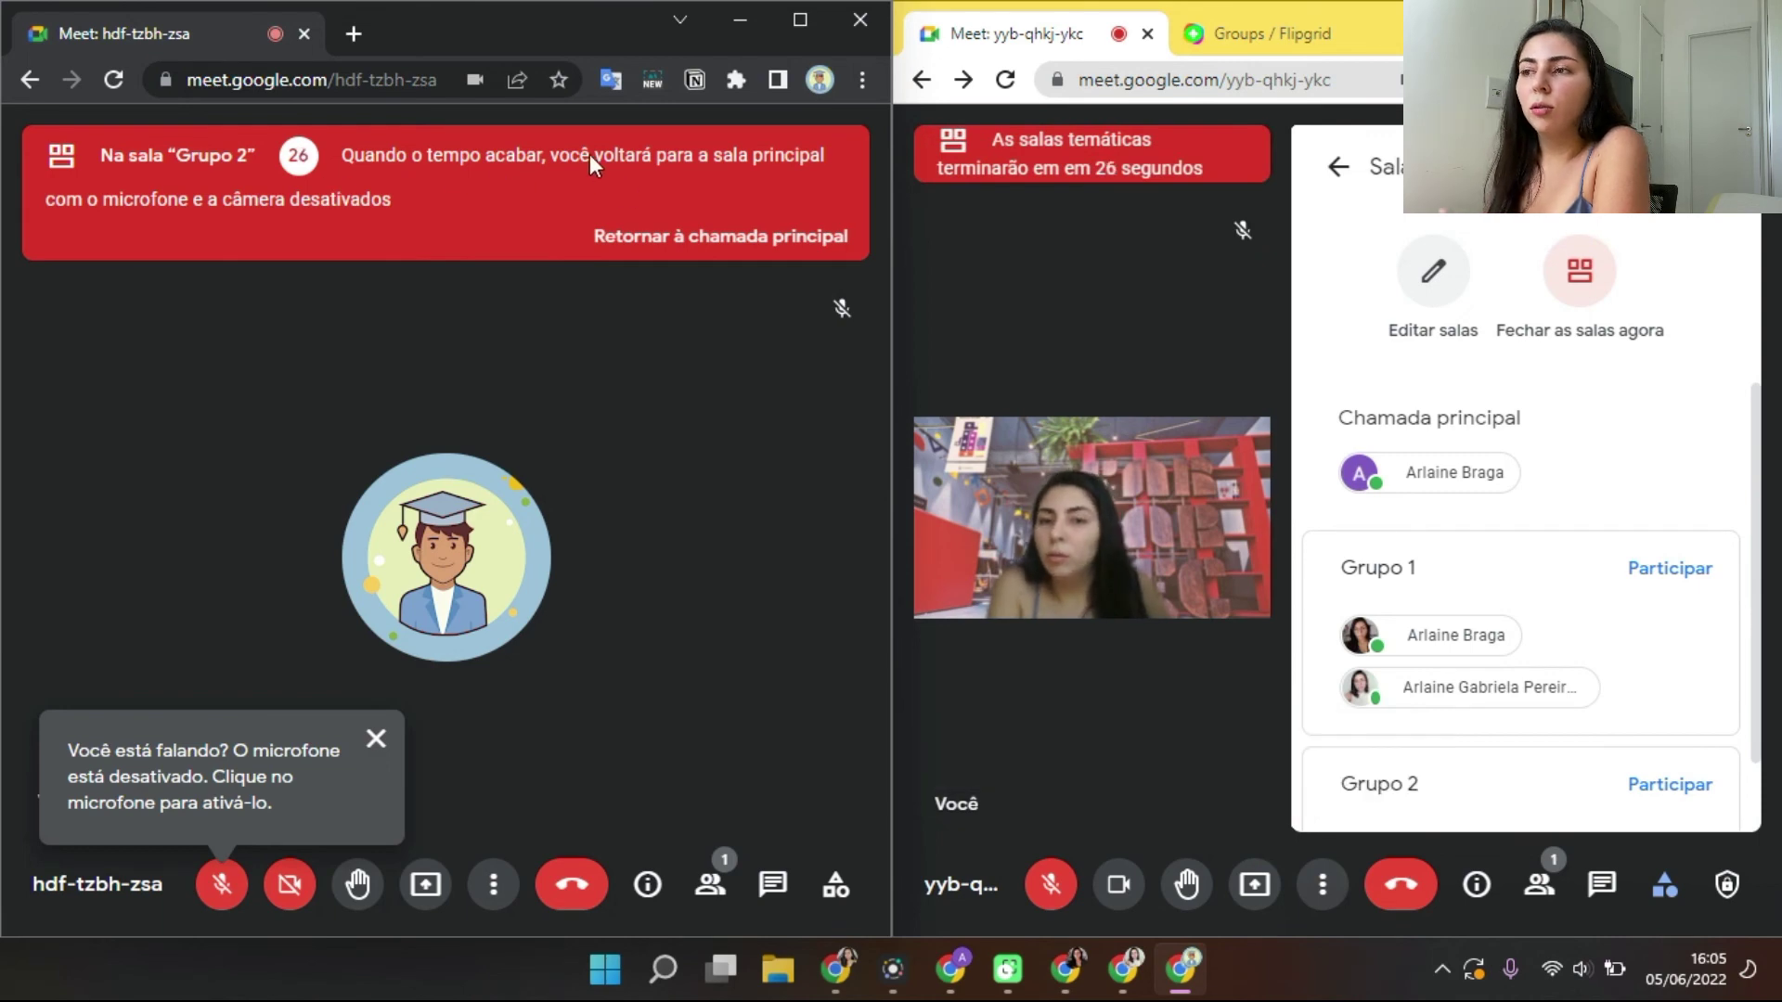
Join the Grupo 2 breakout room as the host and leave it for the main call.
scroll(1586, 597, down, 1)
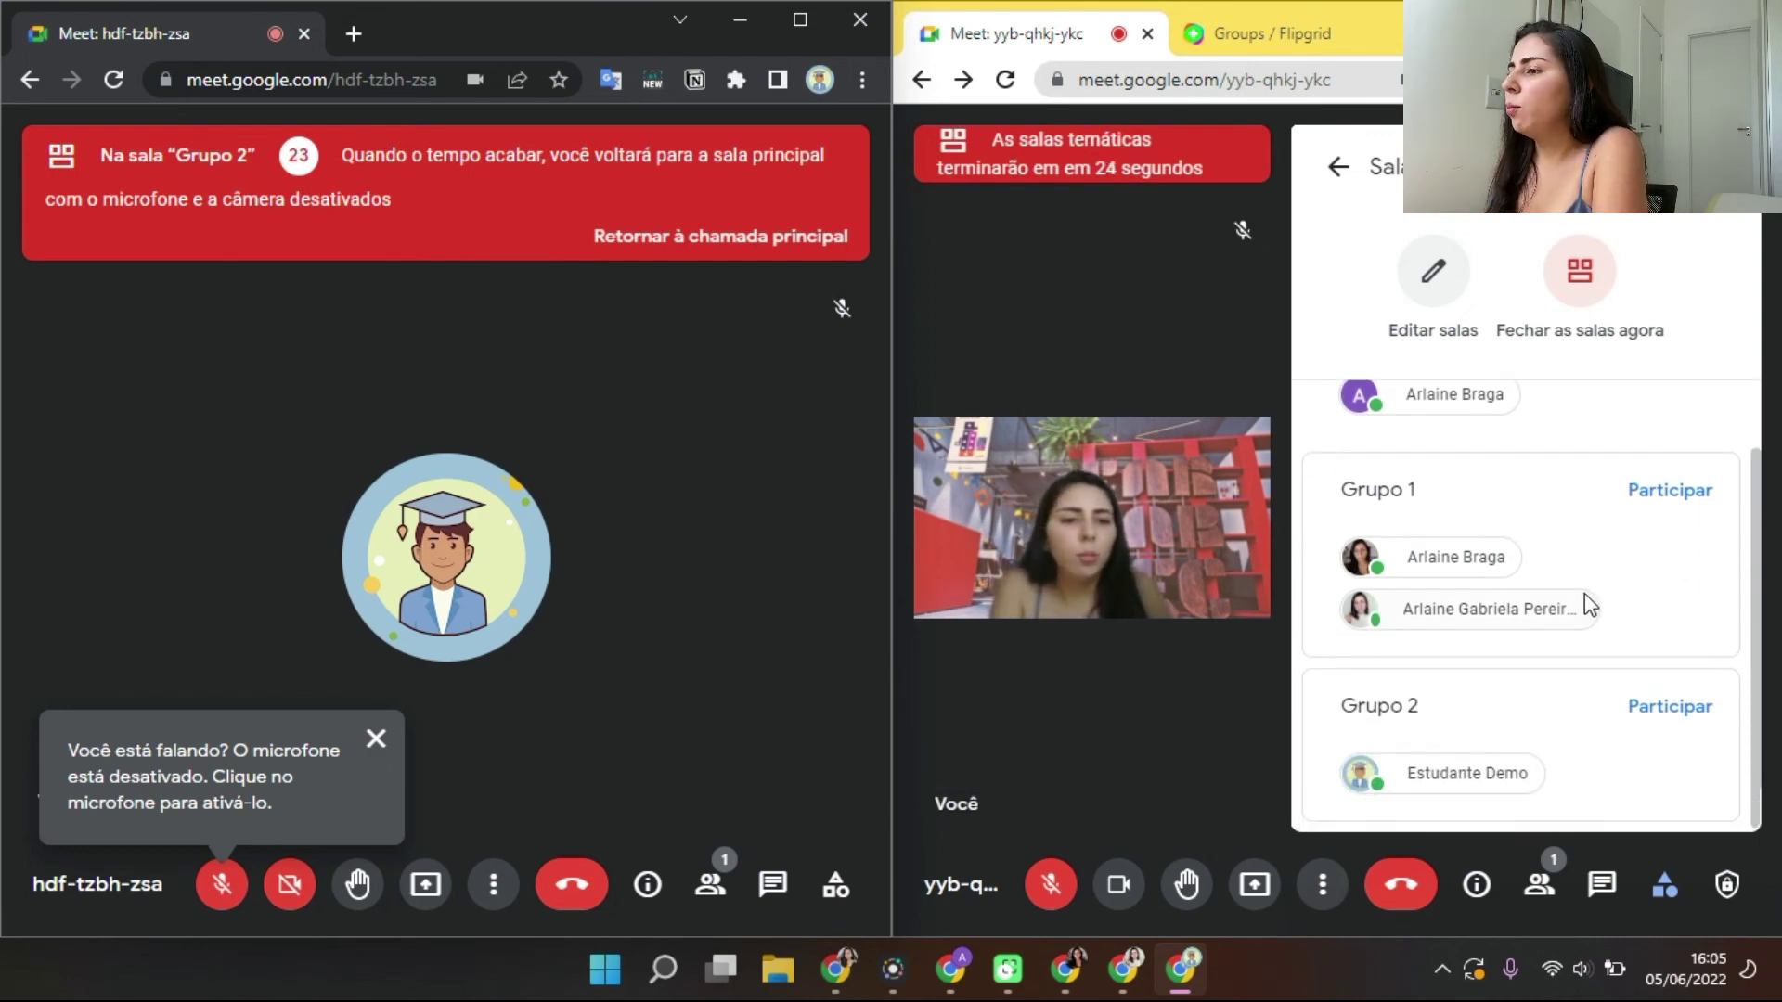
click(1667, 711)
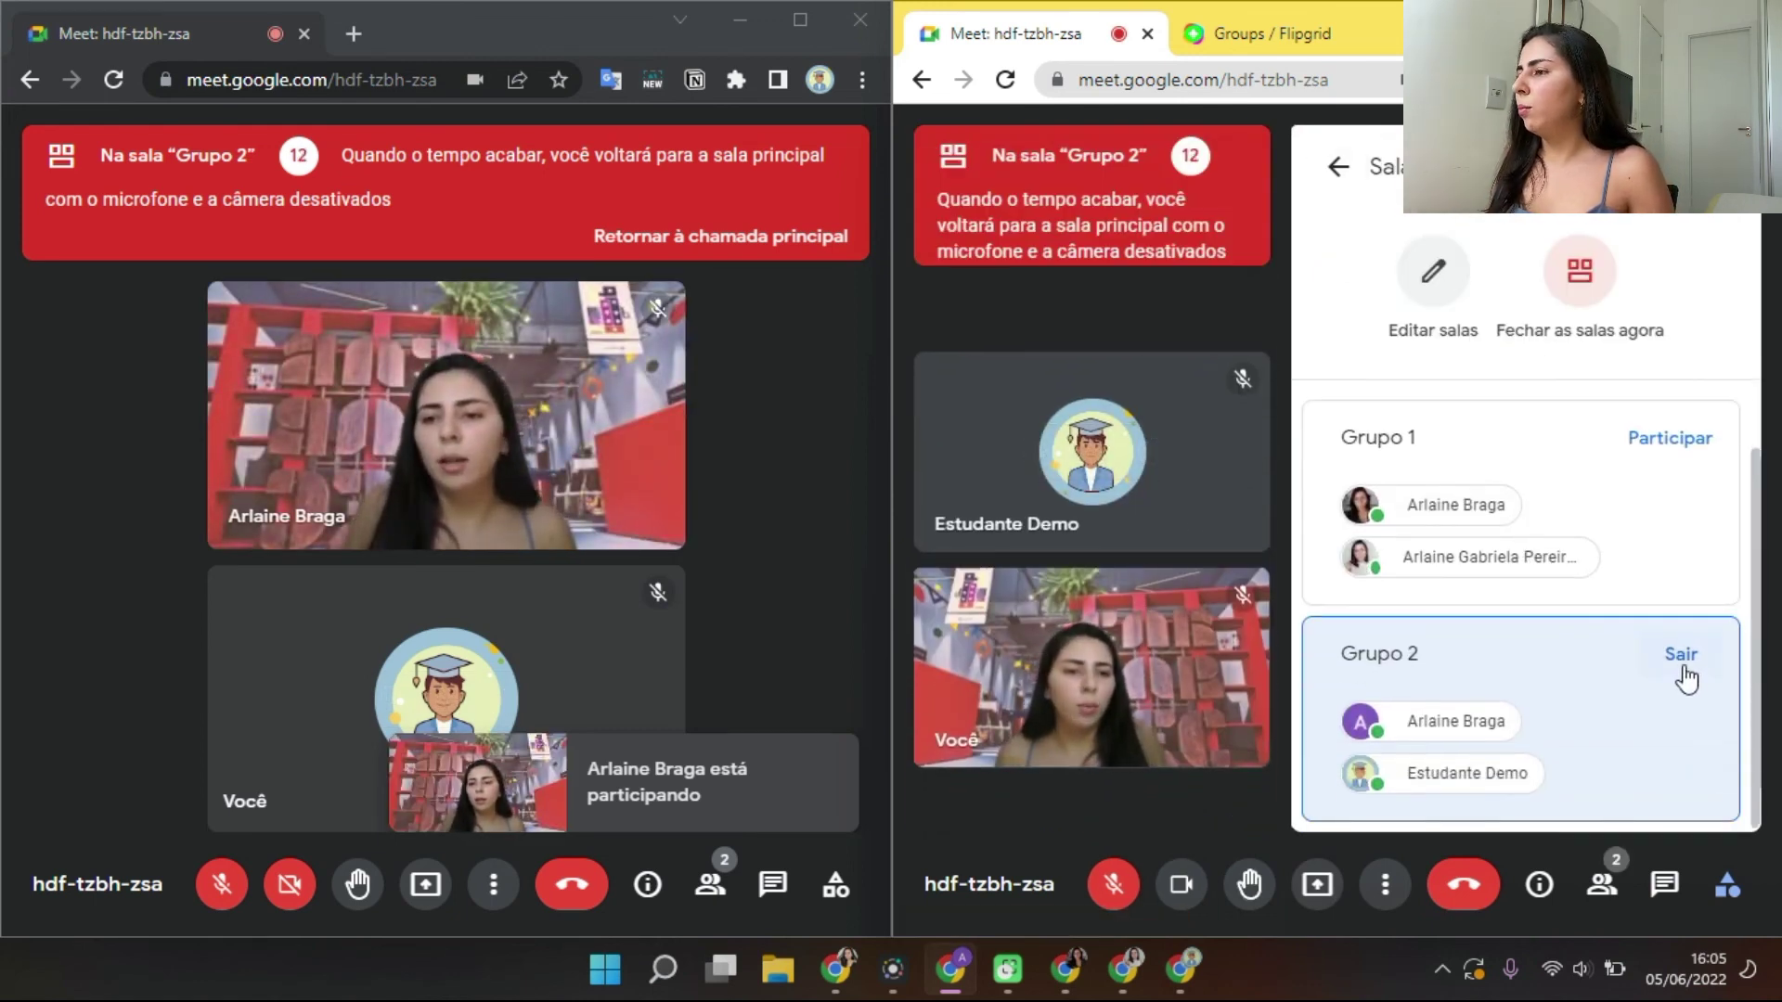
click(1690, 659)
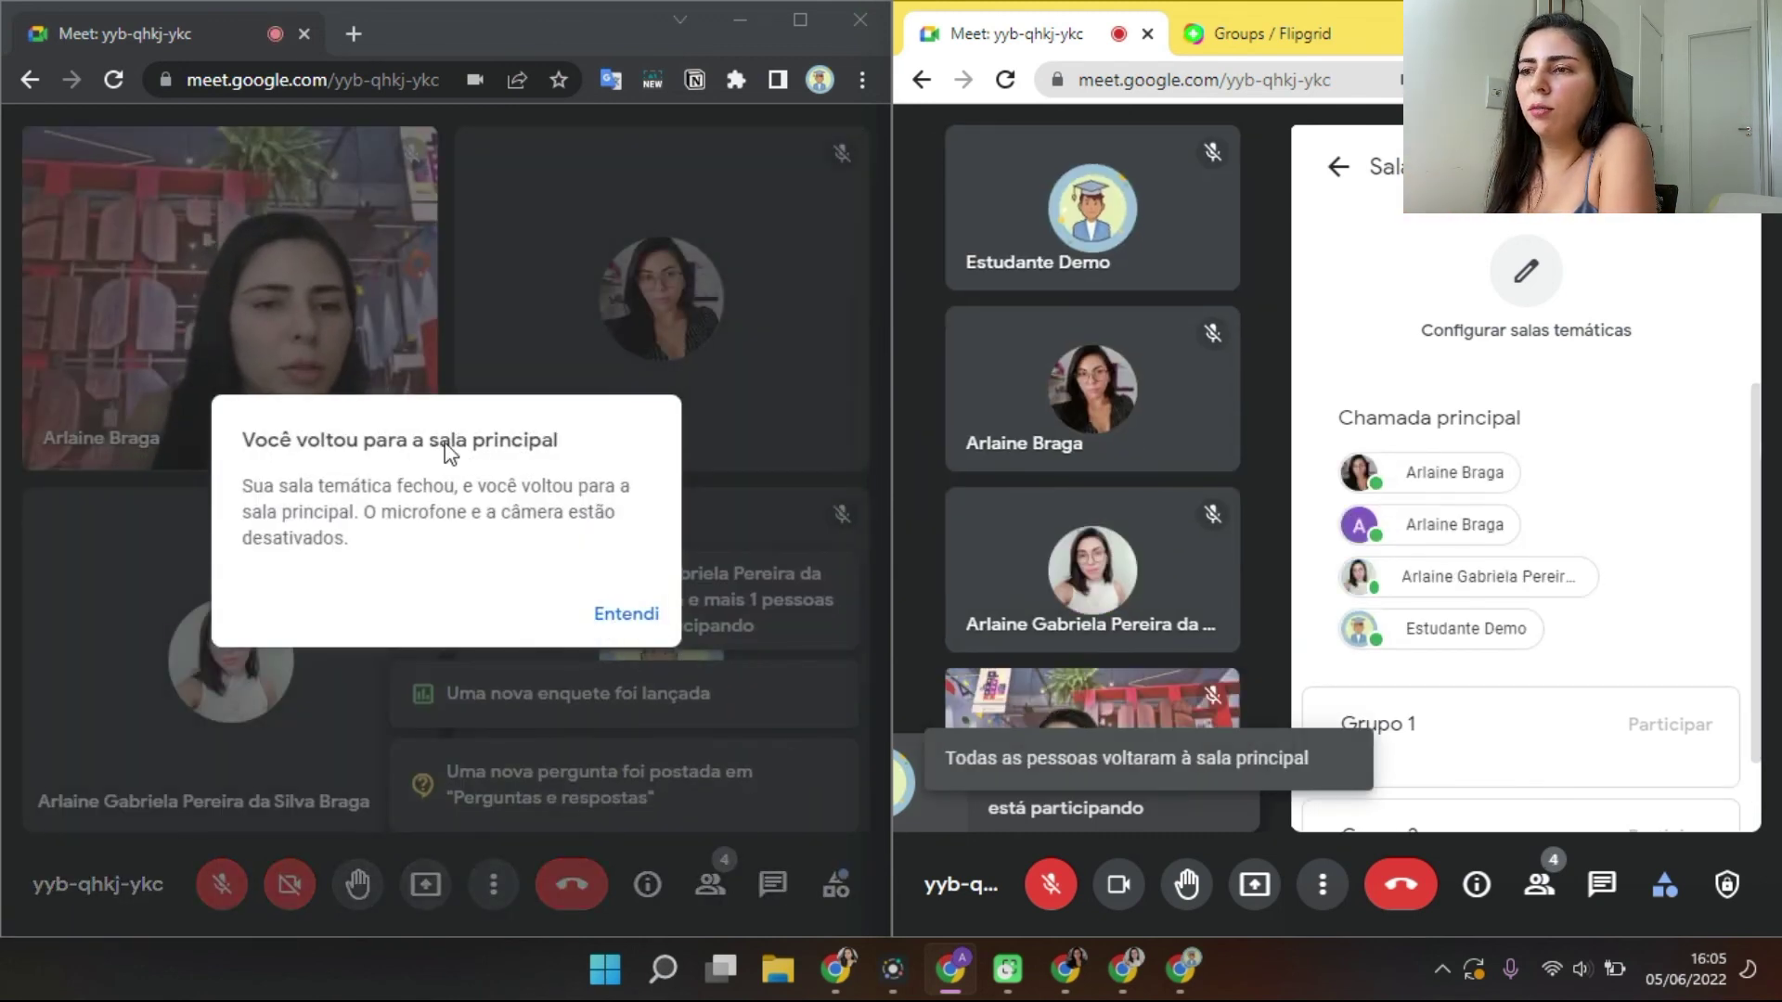
Dismiss the student's notice about returning to the main room and close the host's breakout rooms panel.
click(623, 613)
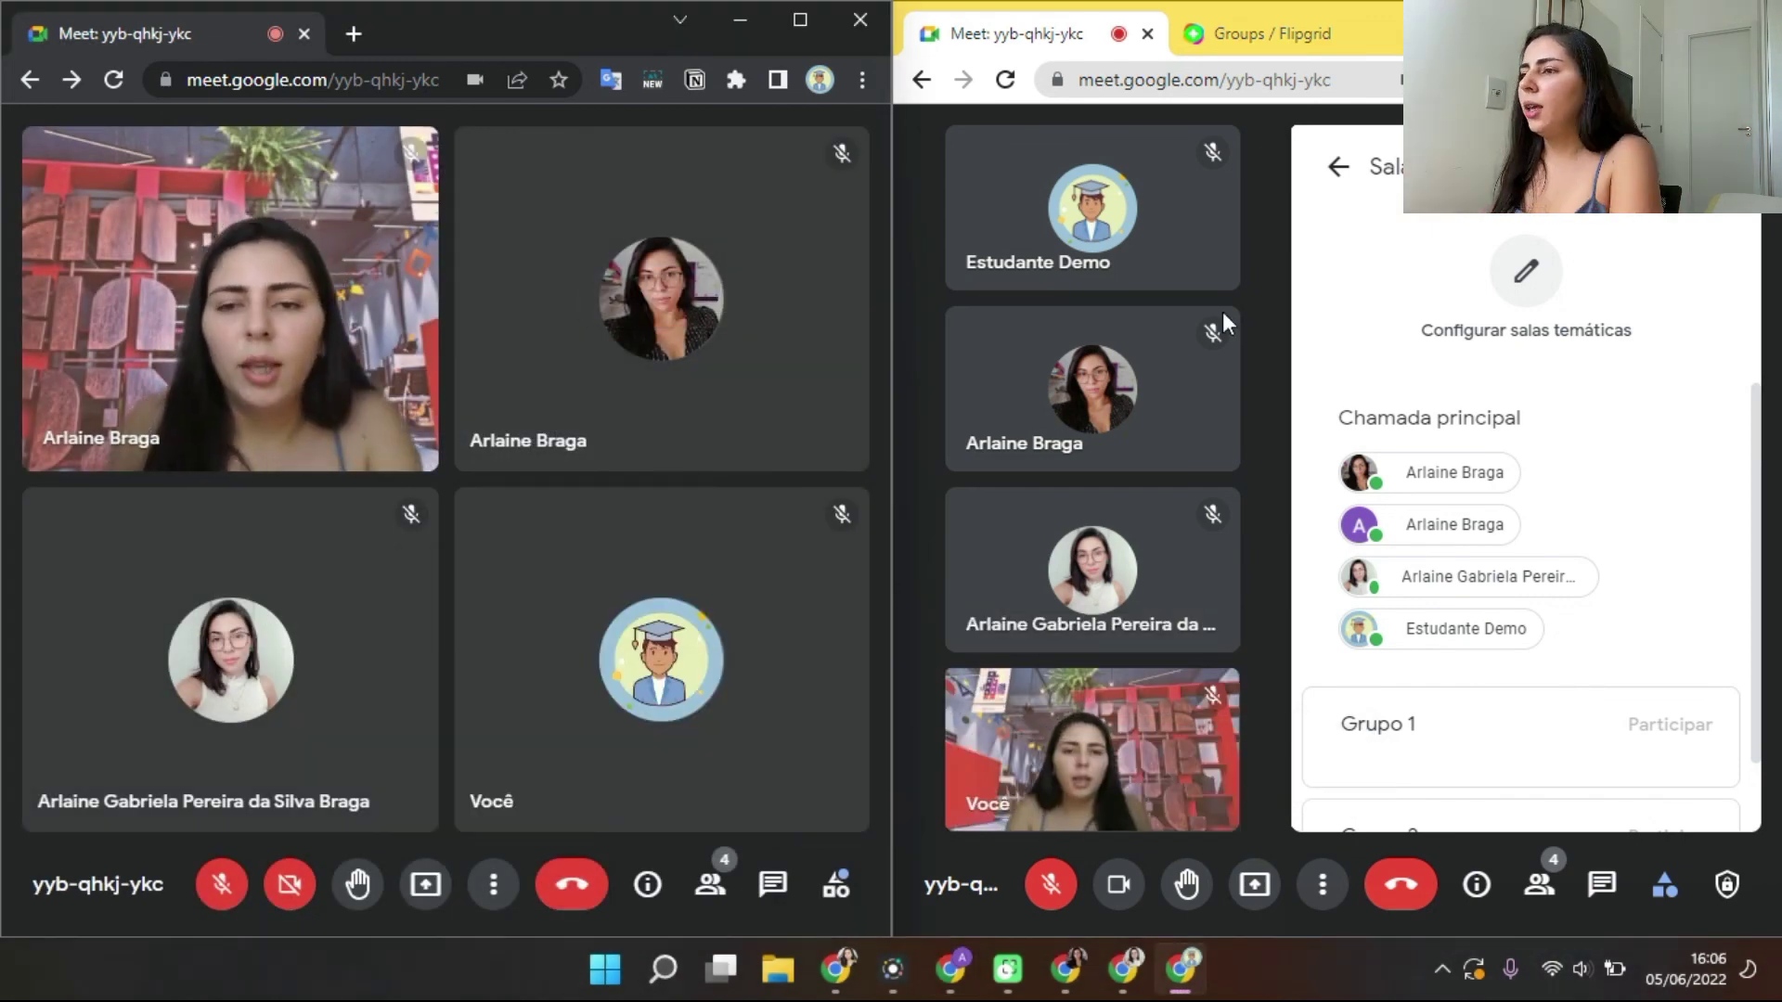
click(1734, 167)
mouse_move(1439, 275)
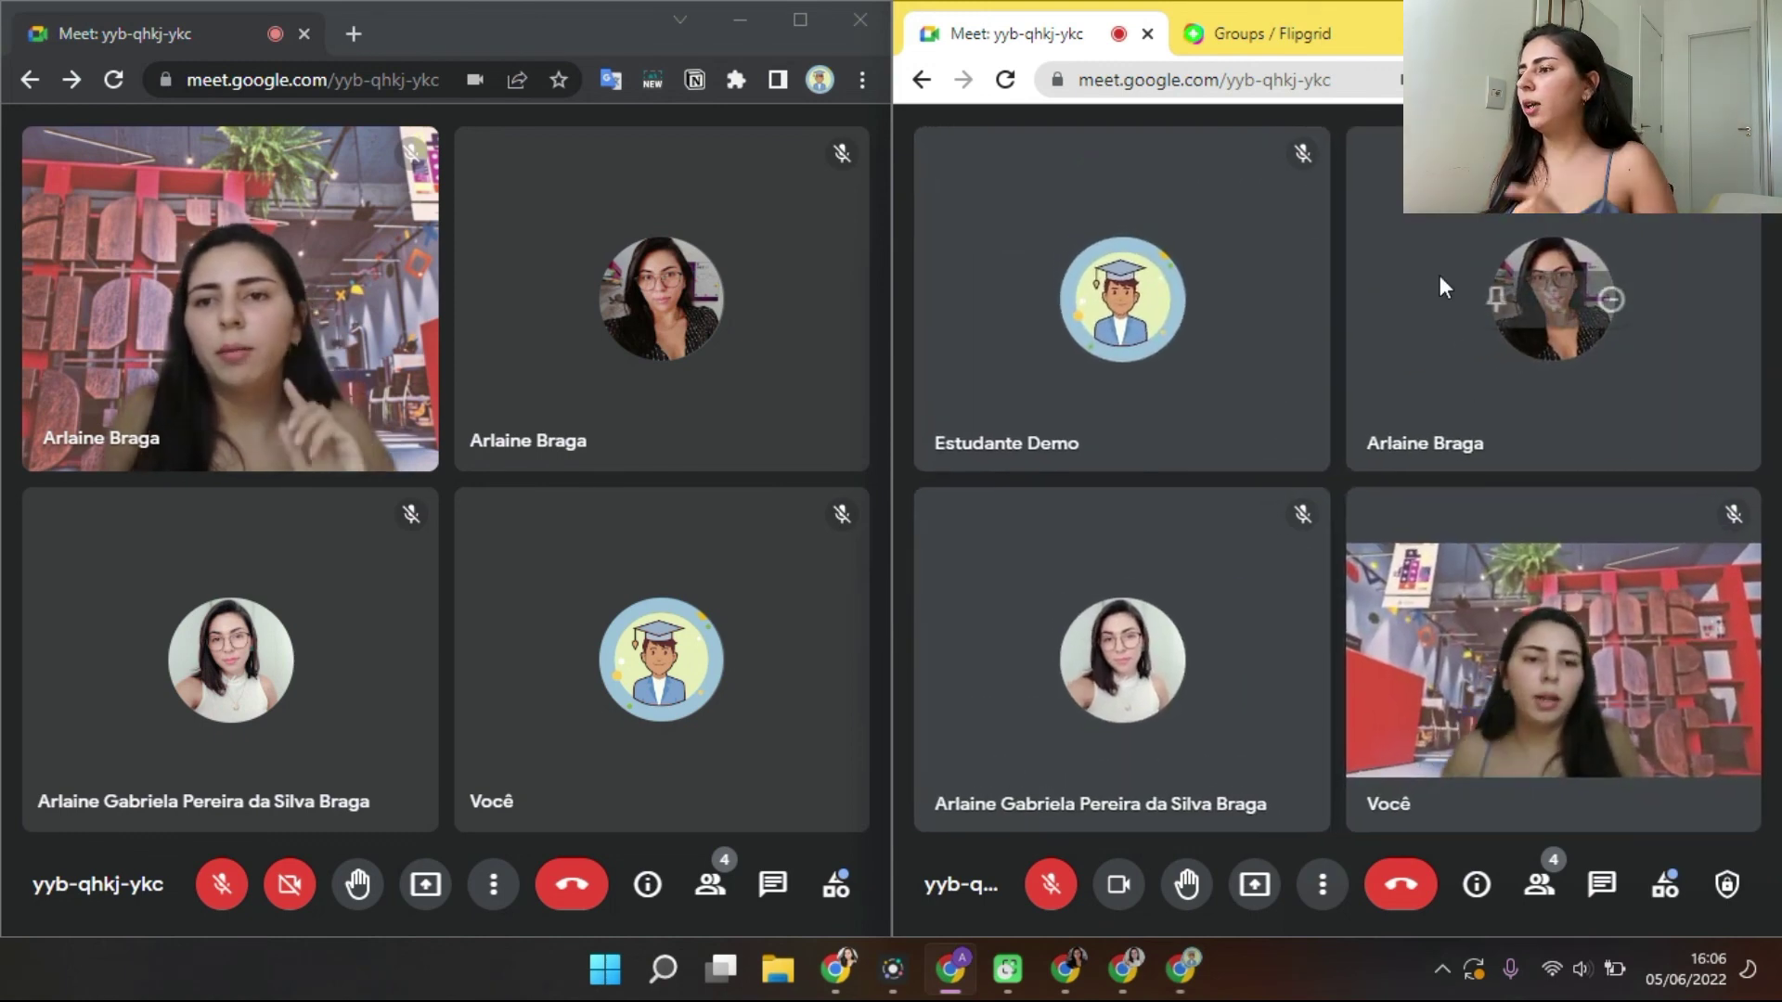